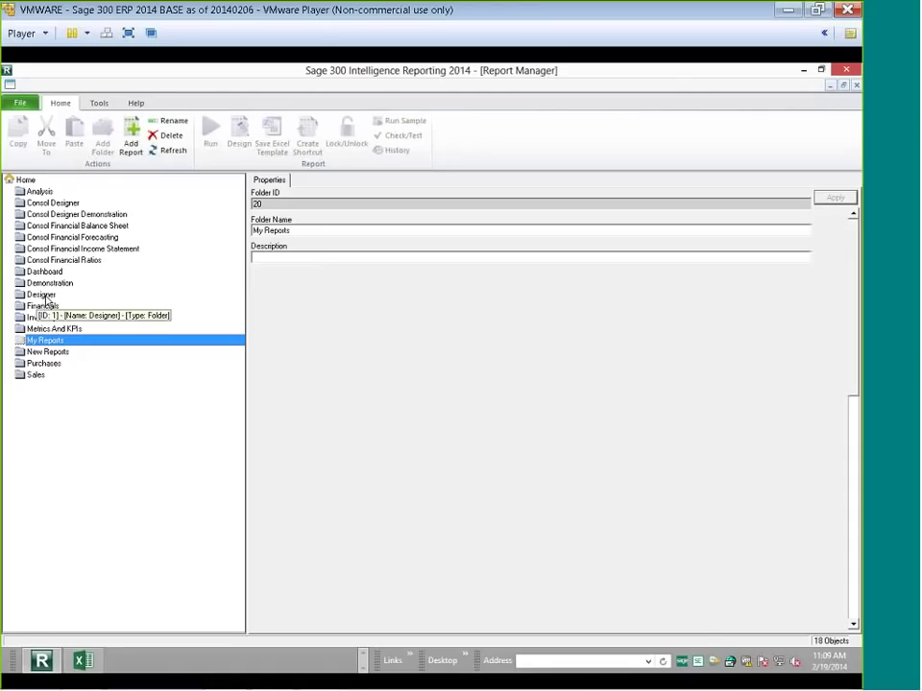
Look over the Designer, My Reports and New Reports folder properties and the actions available for Home.
left_click(45, 297)
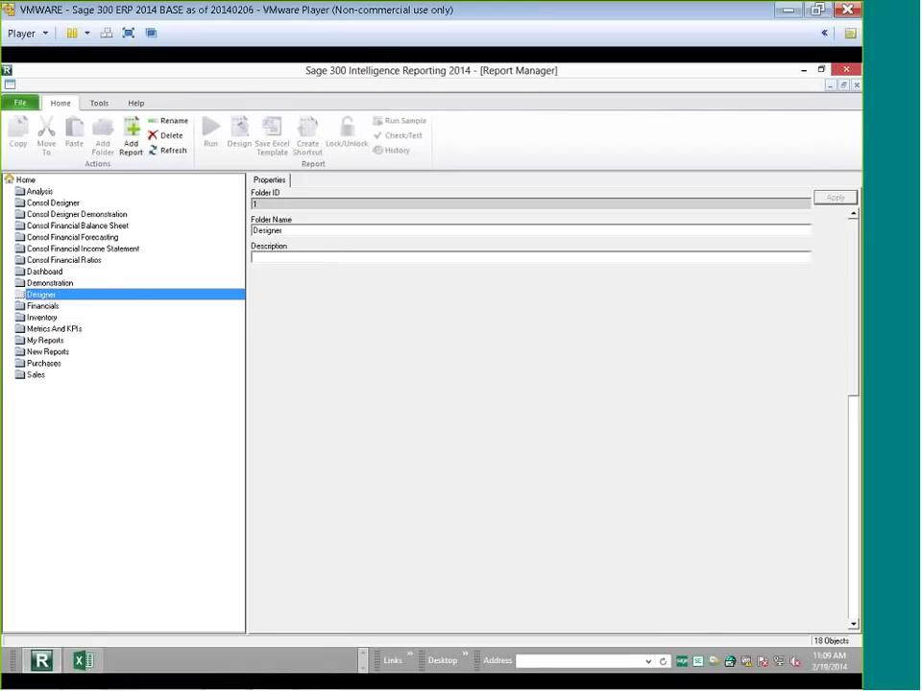
left_click(48, 341)
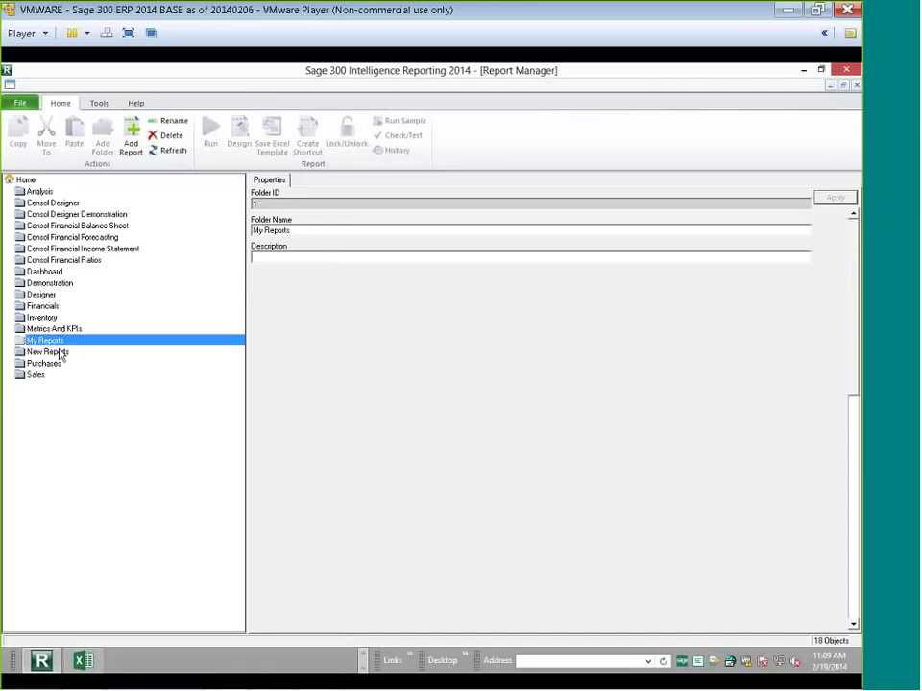
left_click(59, 353)
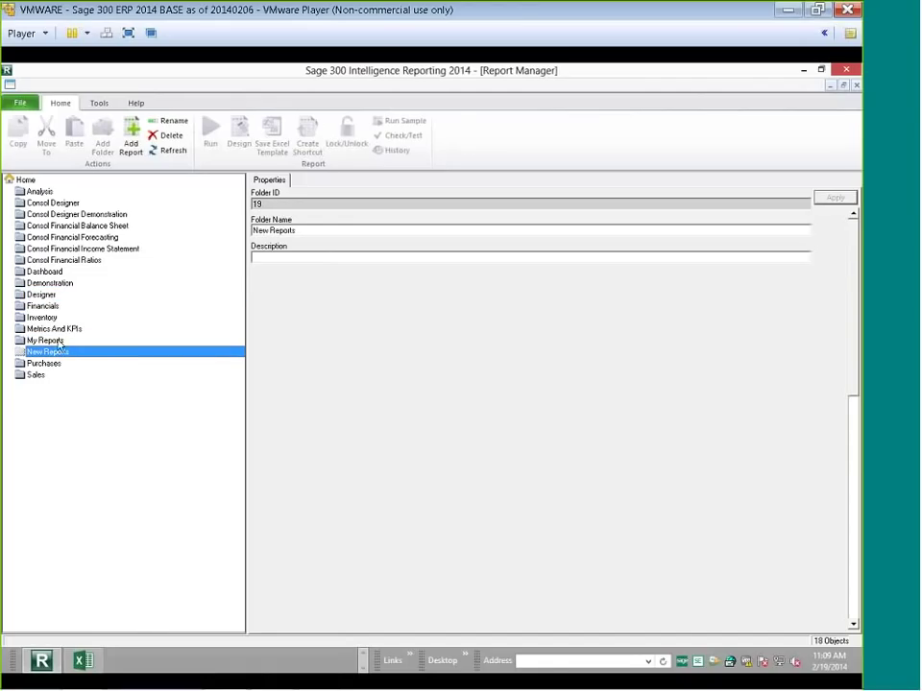
left_click(33, 182)
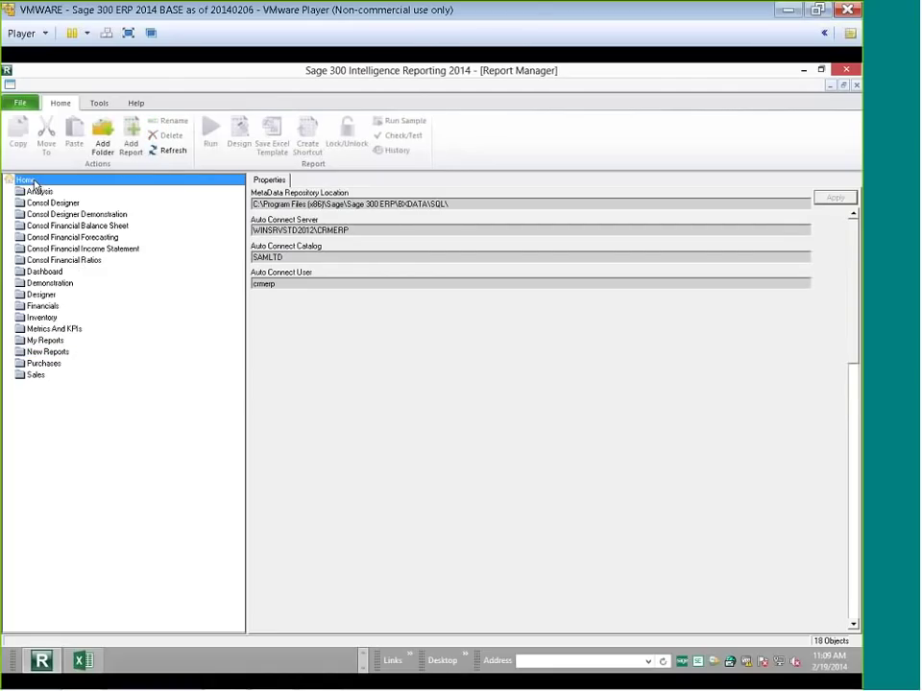
right_click(35, 182)
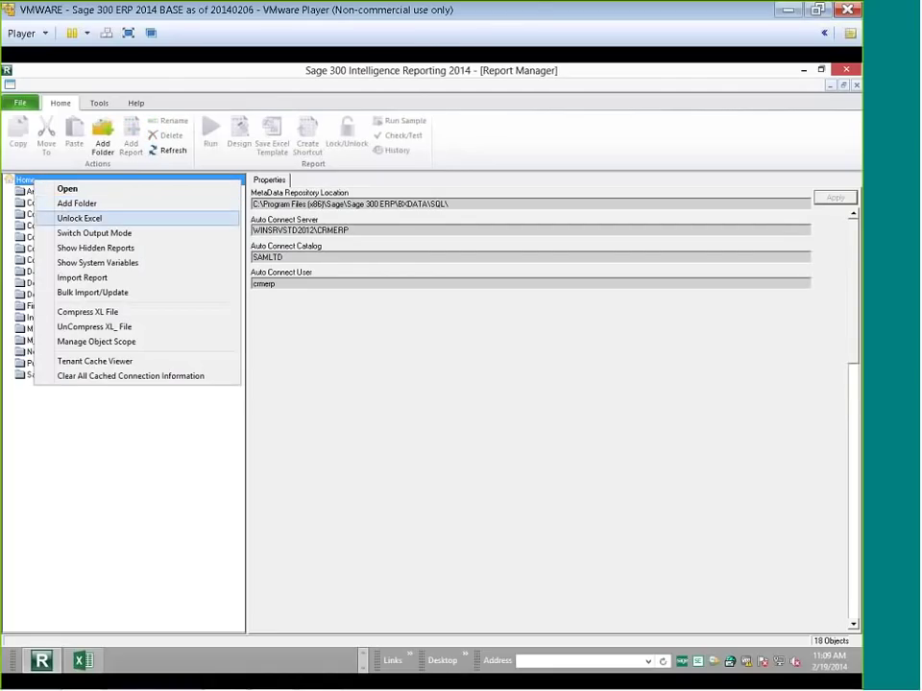
left_click(78, 218)
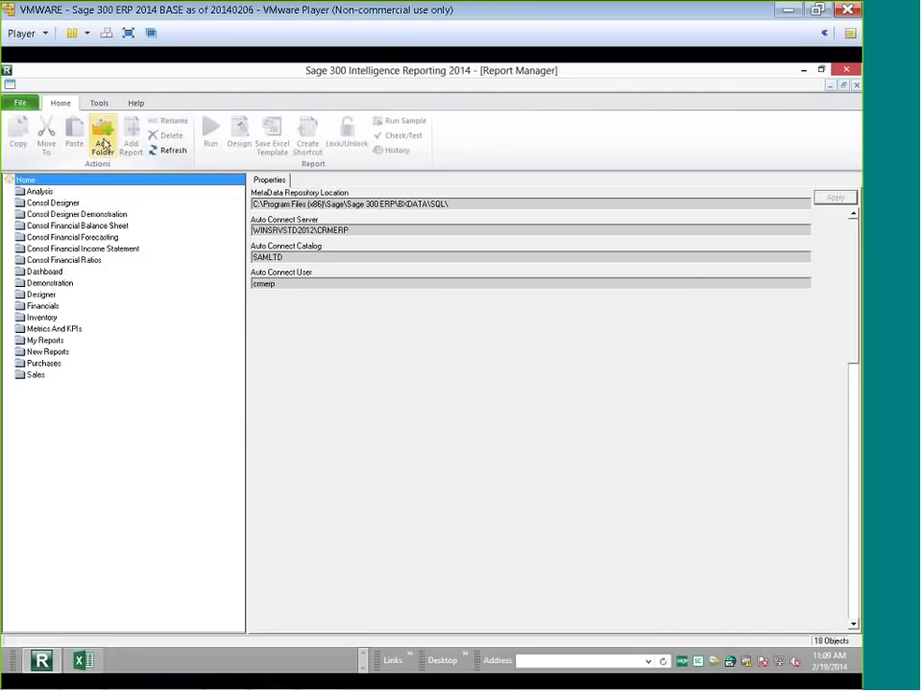
Browse the reports in the My Reports and Designer folders and view the 2ndGen Profitability Dashboard report's properties.
double_click(51, 341)
left_click(61, 364)
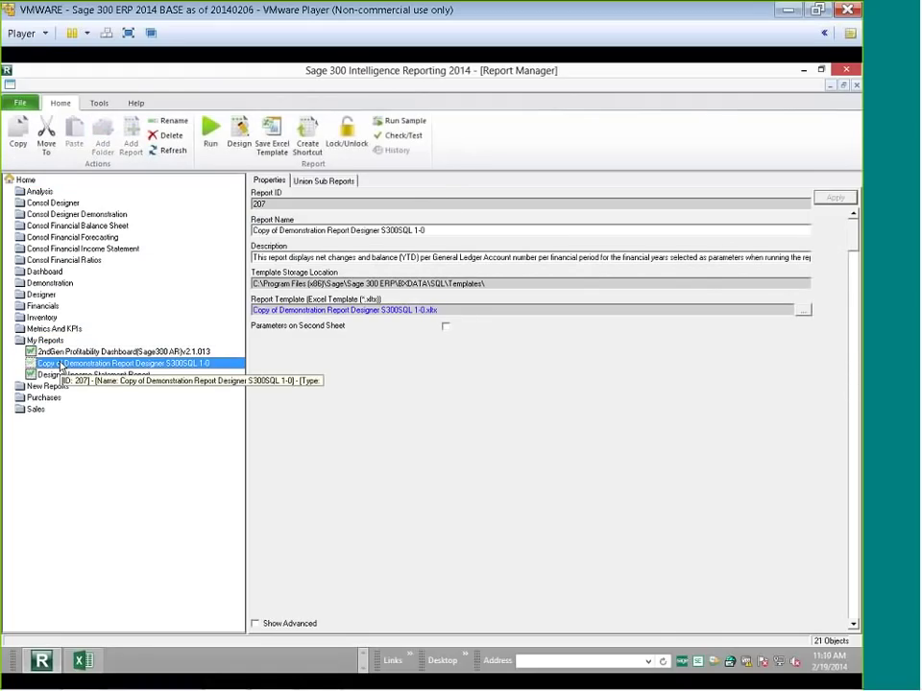
double_click(50, 297)
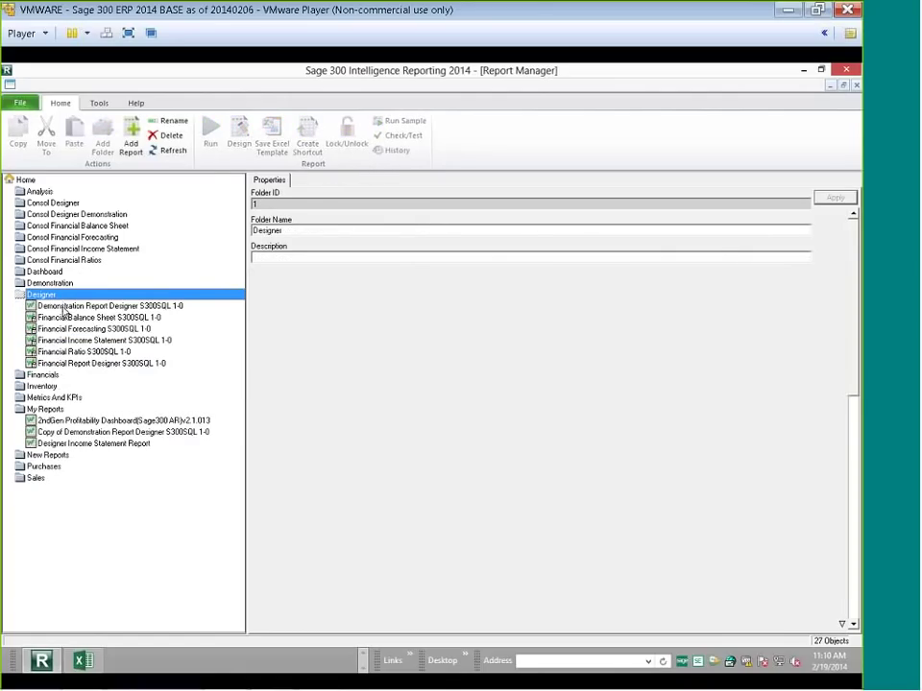
double_click(48, 295)
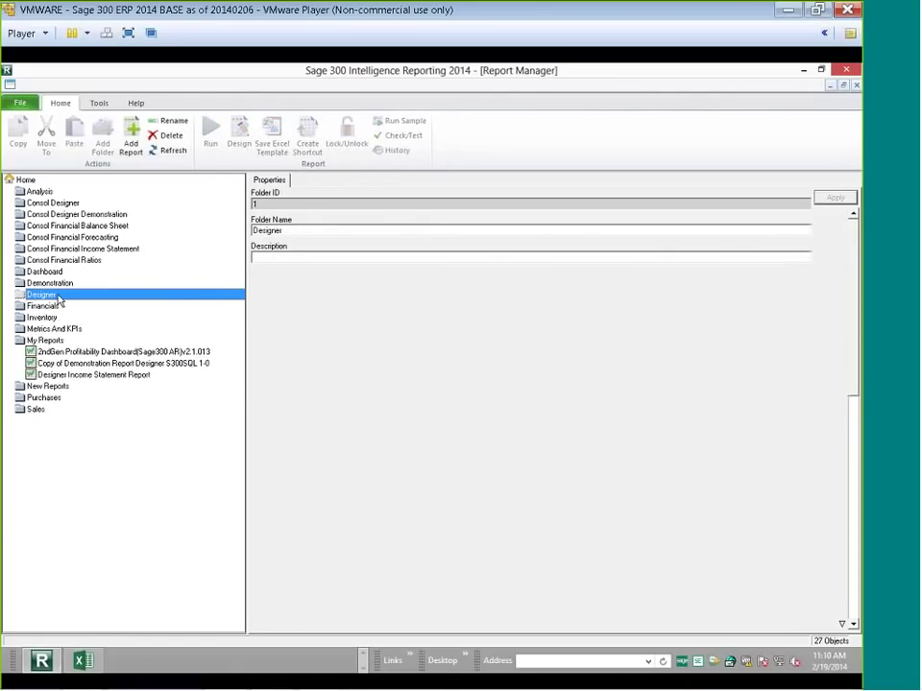
left_click(106, 352)
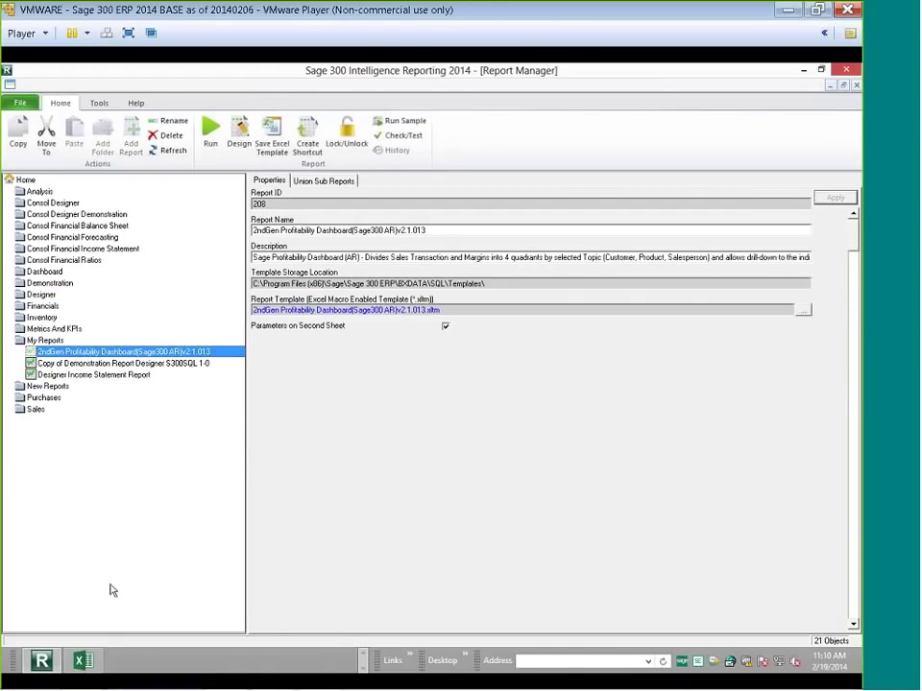
Switch to the Copy of Demonstration Report Designer workbook in Excel and show its Balance Sheet worksheet.
left_click(87, 663)
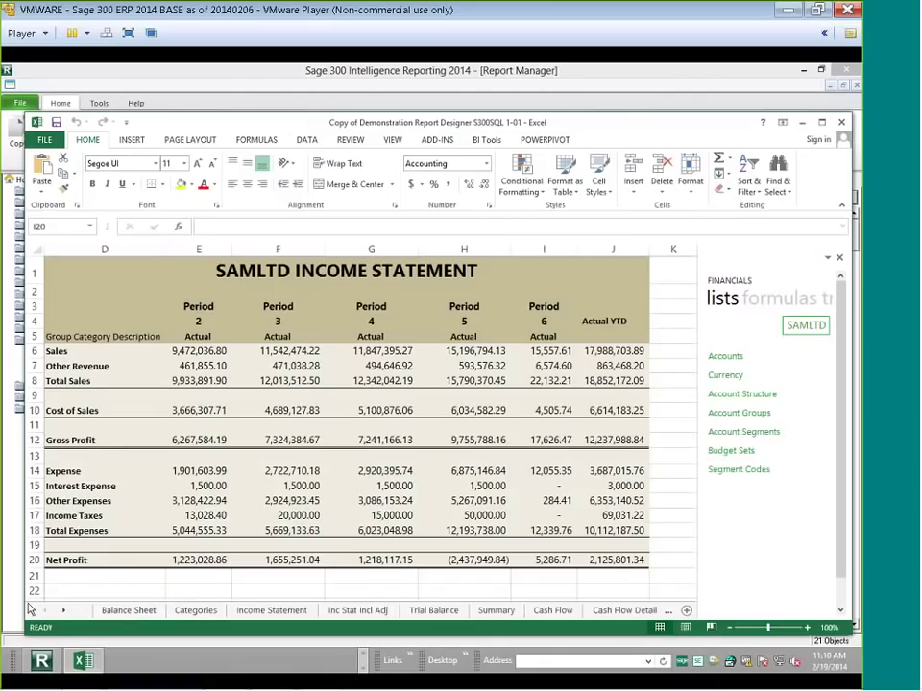
left_click_drag(25, 599, 0, 594)
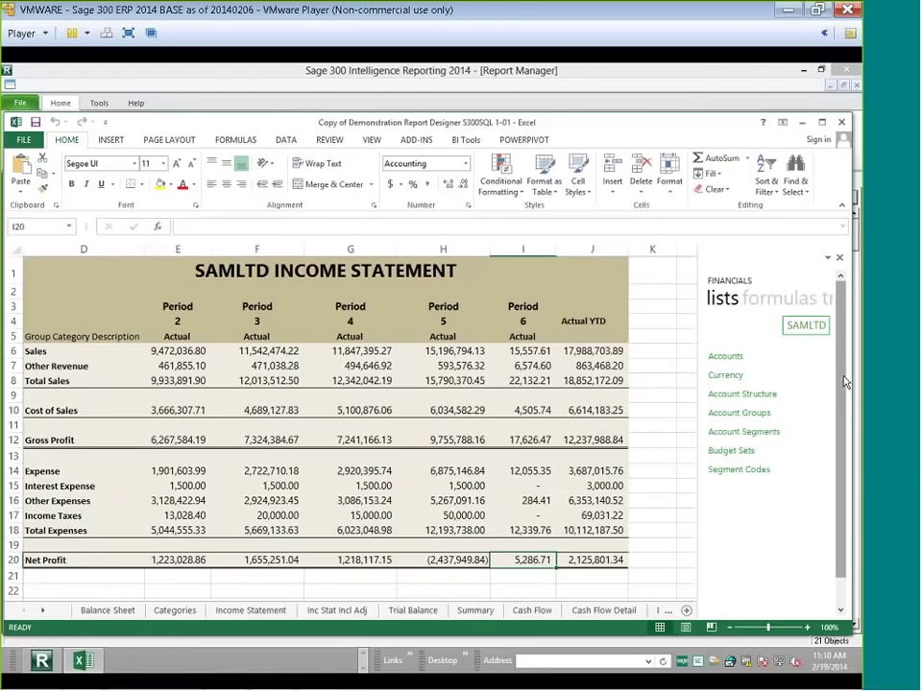
mouse_move(829, 384)
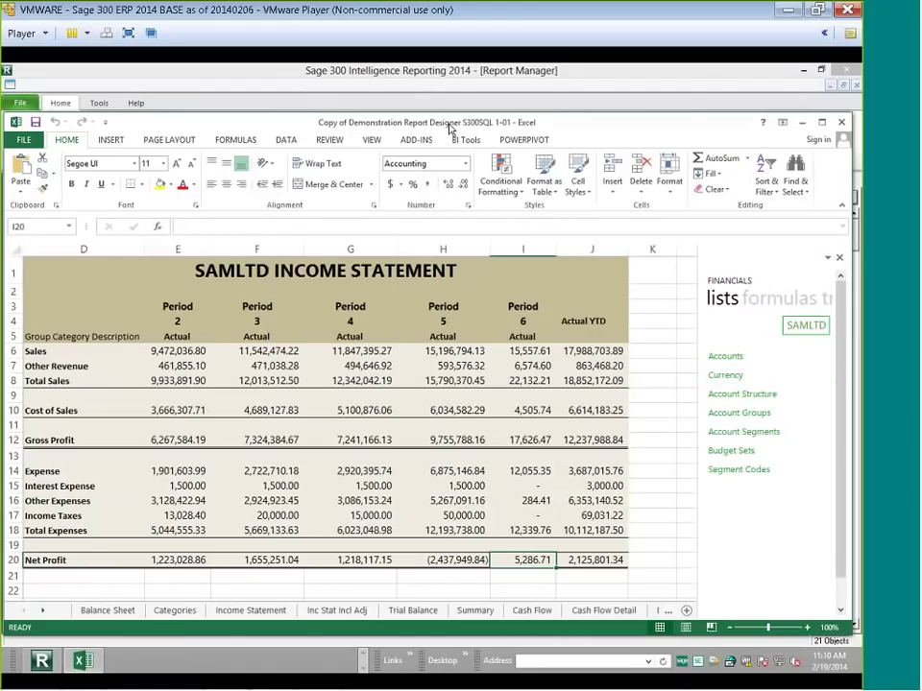
left_click(413, 611)
left_click(129, 611)
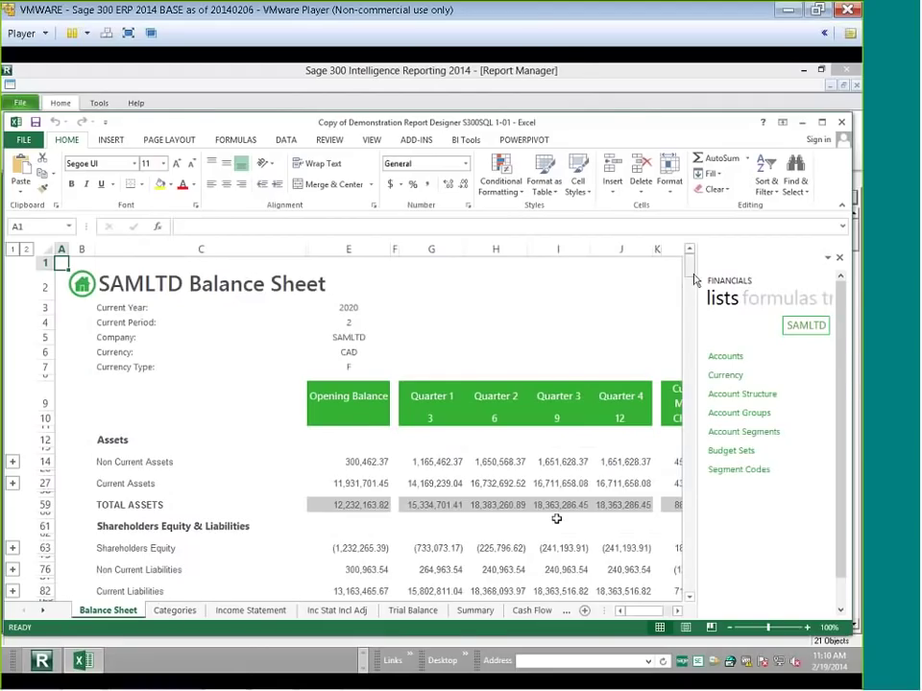
Widen the Financials task pane and review its formulas, the Demo reporting tree and its lists.
mouse_move(693, 273)
left_mouse_down()
mouse_move(692, 281)
mouse_move(691, 270)
left_mouse_up()
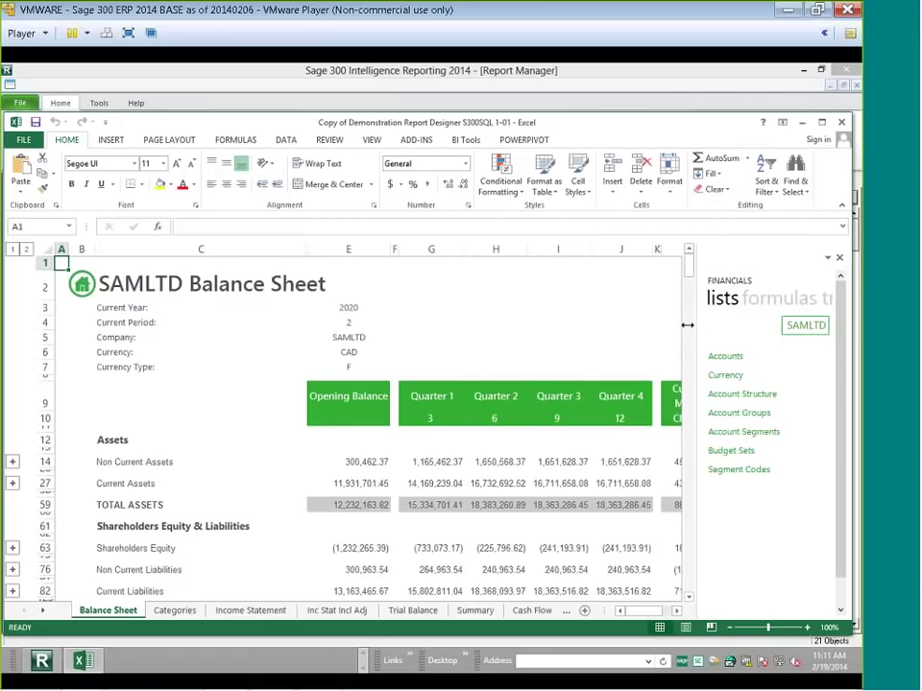
left_click_drag(696, 322, 671, 326)
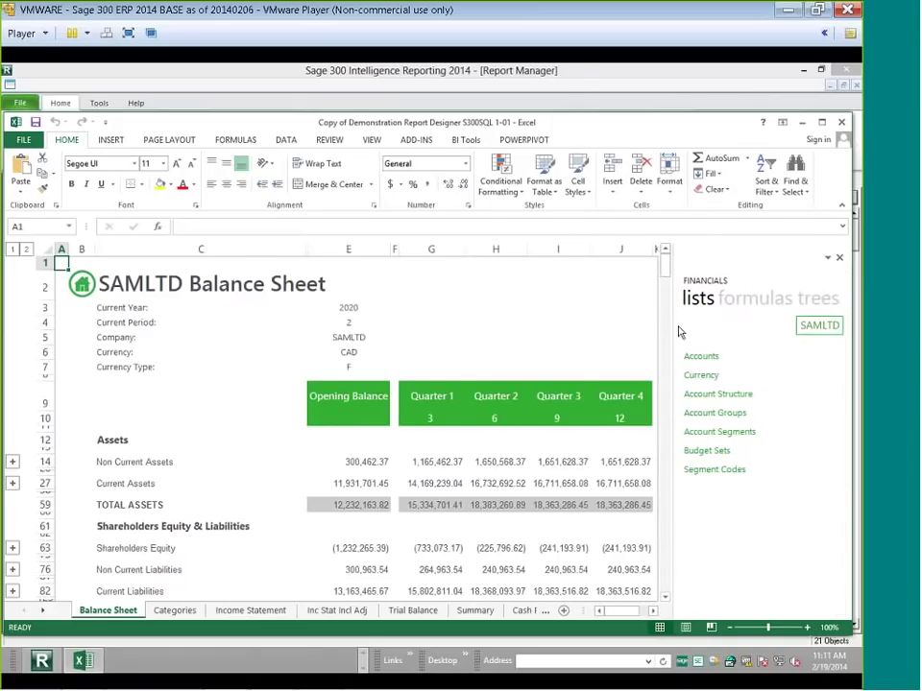
left_click(735, 302)
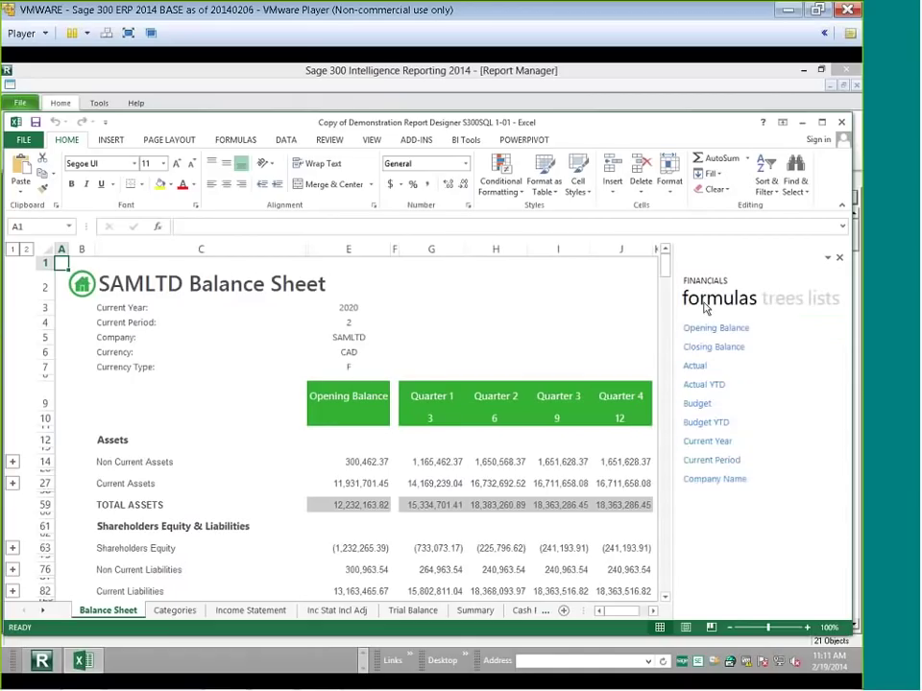
left_click(718, 329)
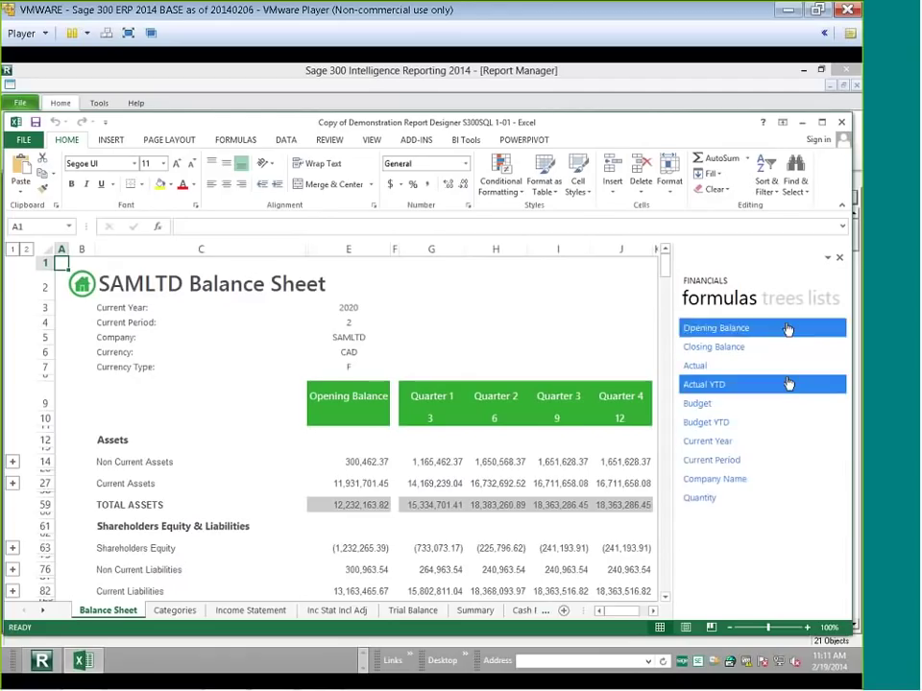
left_click(782, 303)
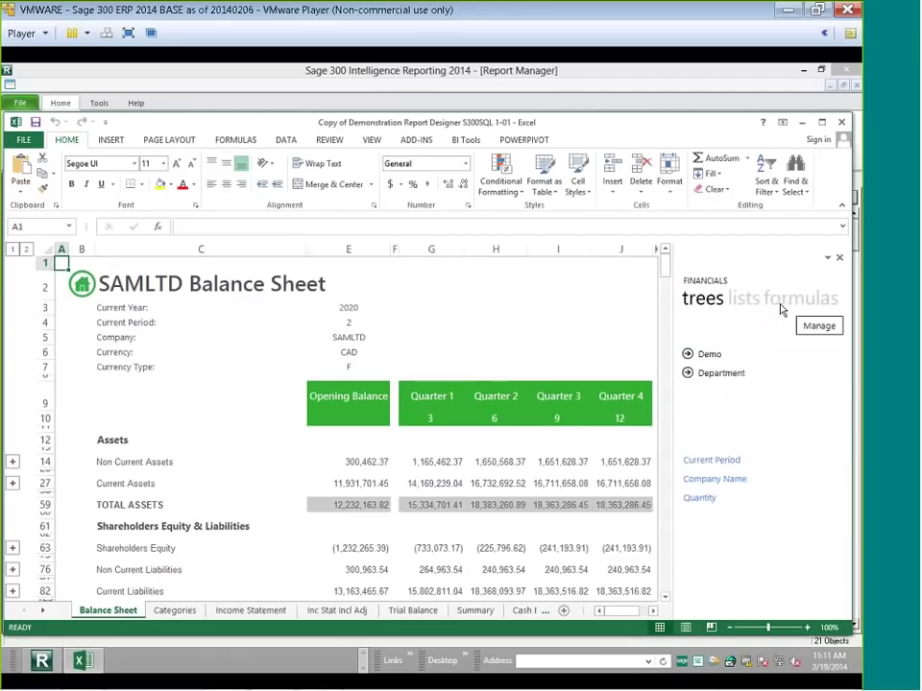
left_click(690, 362)
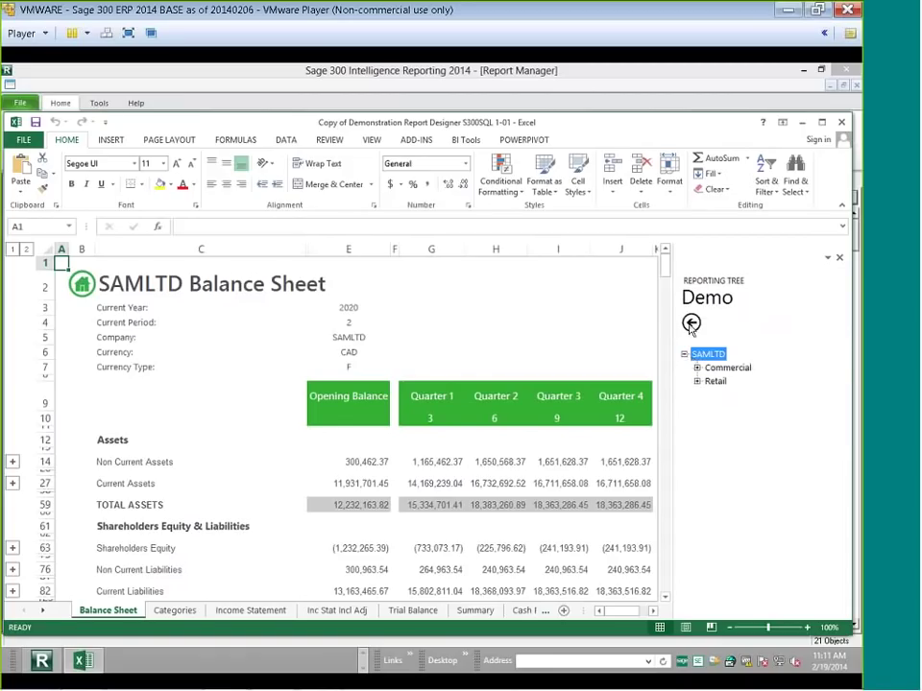
left_click(690, 325)
left_click(794, 303)
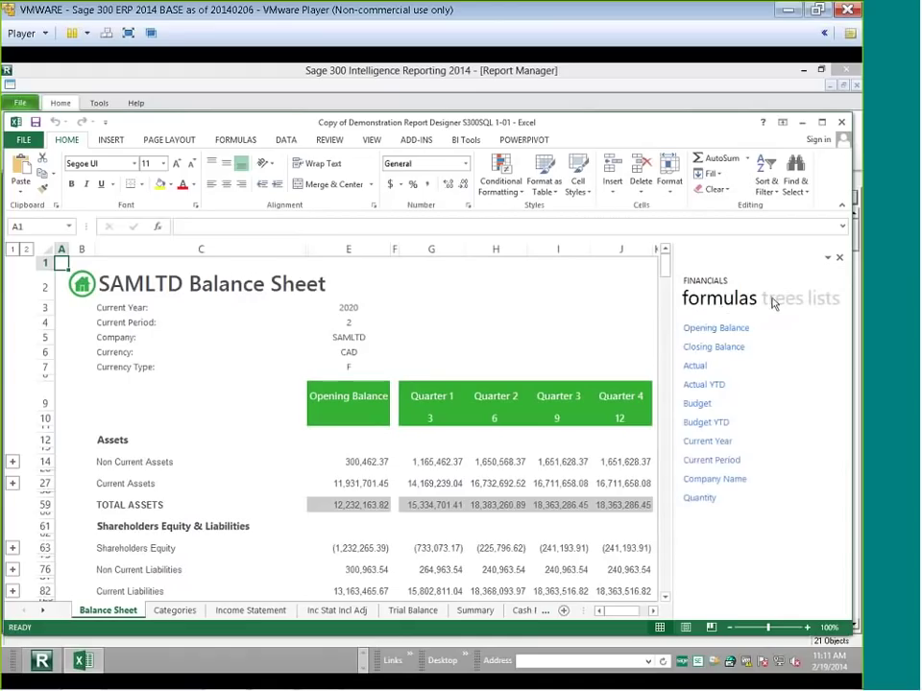
left_click(801, 299)
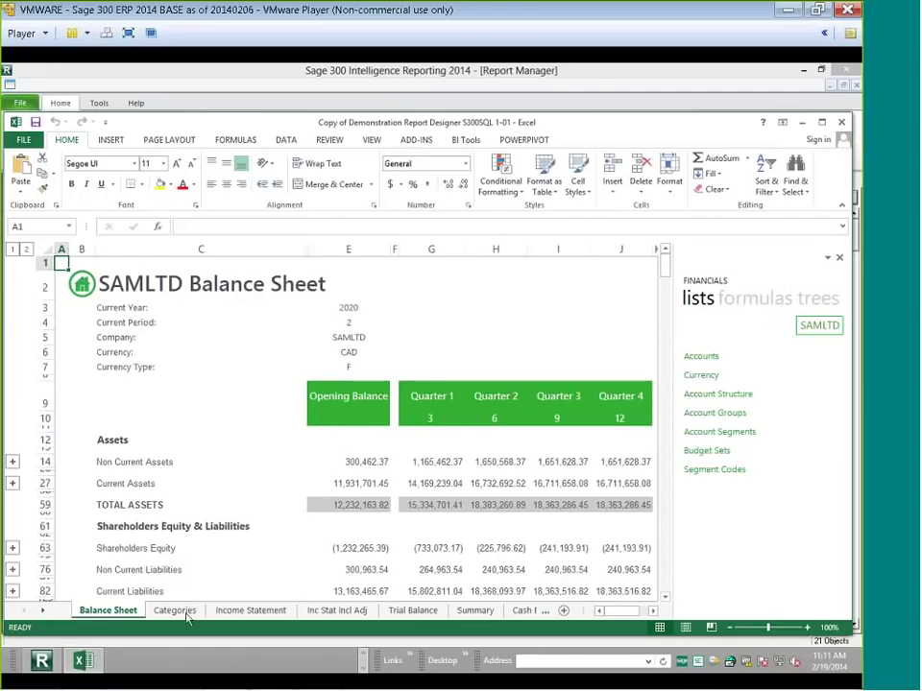
Review the Income Statement, Inc Stat Incl Adj, Trial Balance, Cash Flow, Divisional and SAMLTD IS worksheets.
left_click(221, 611)
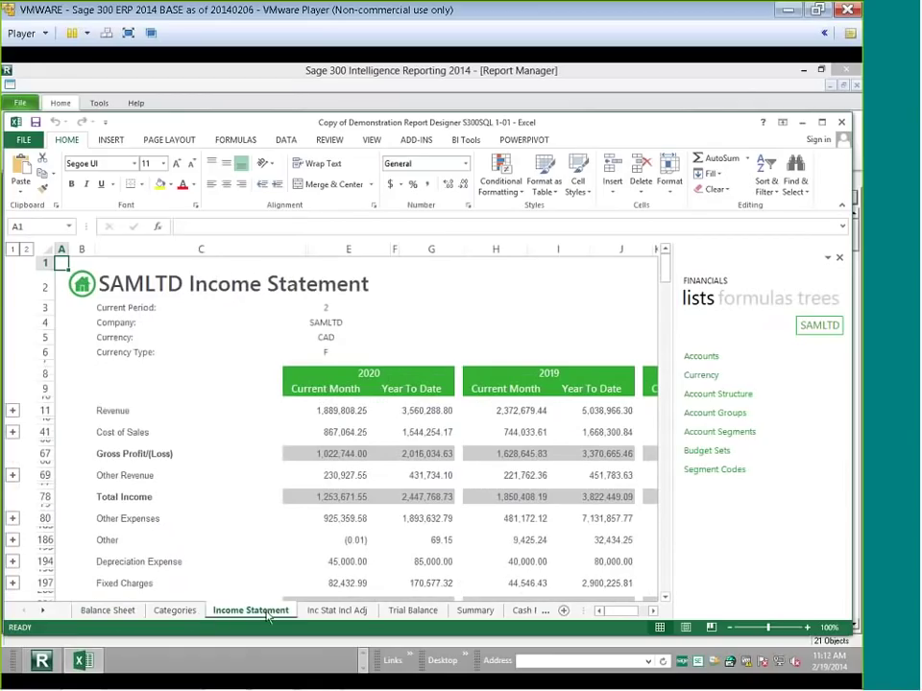
left_click(312, 613)
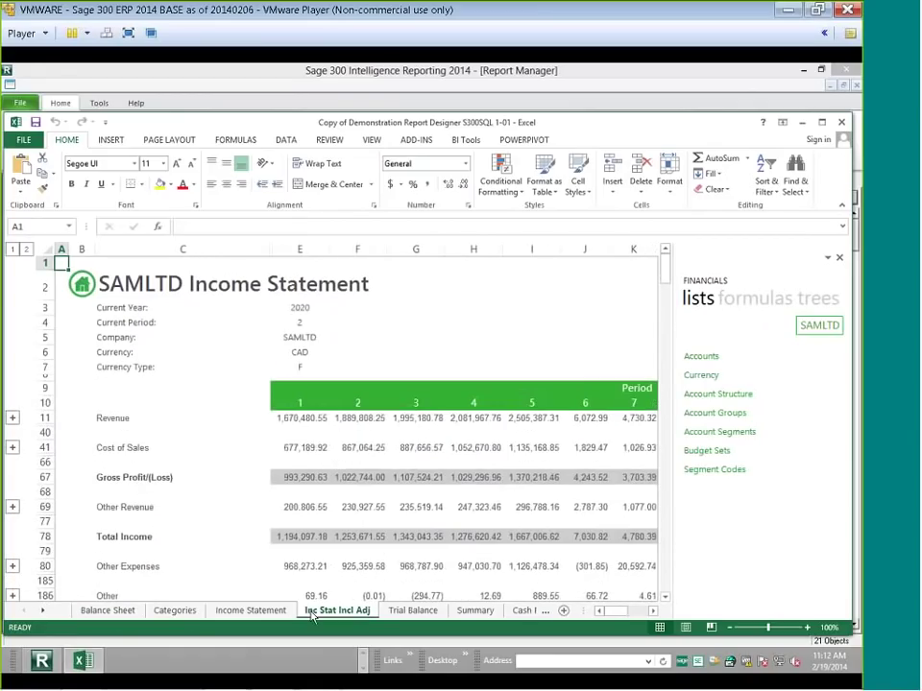
left_click(413, 611)
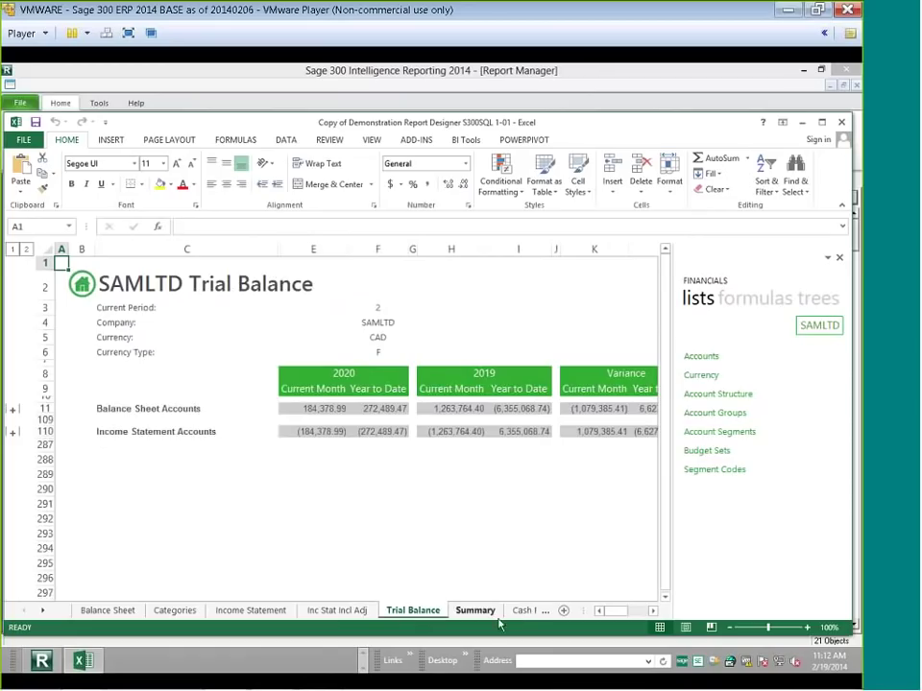
left_click(530, 611)
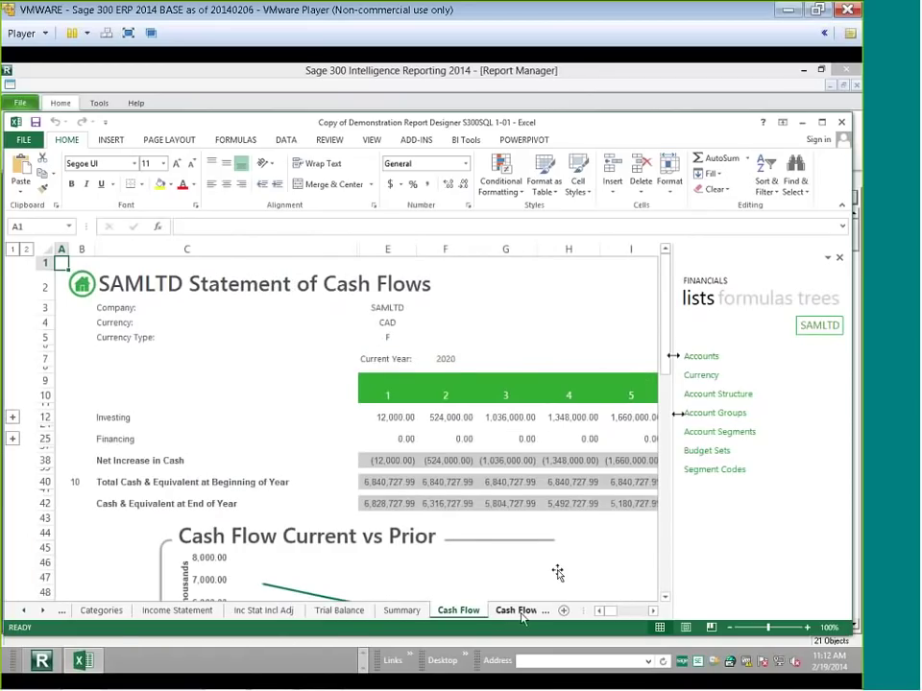
left_click_drag(672, 358, 700, 423)
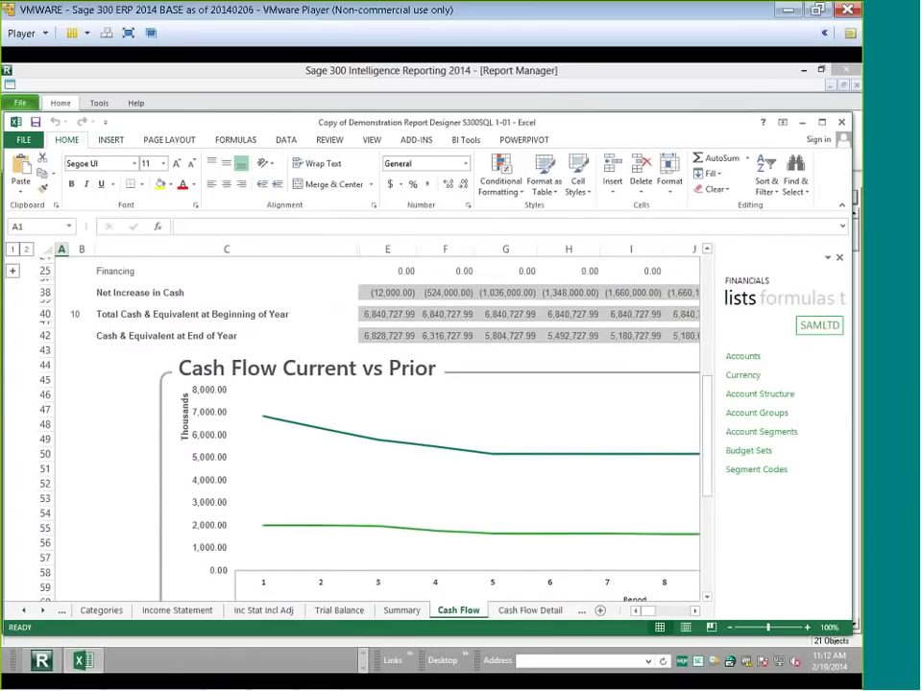
left_click(523, 612)
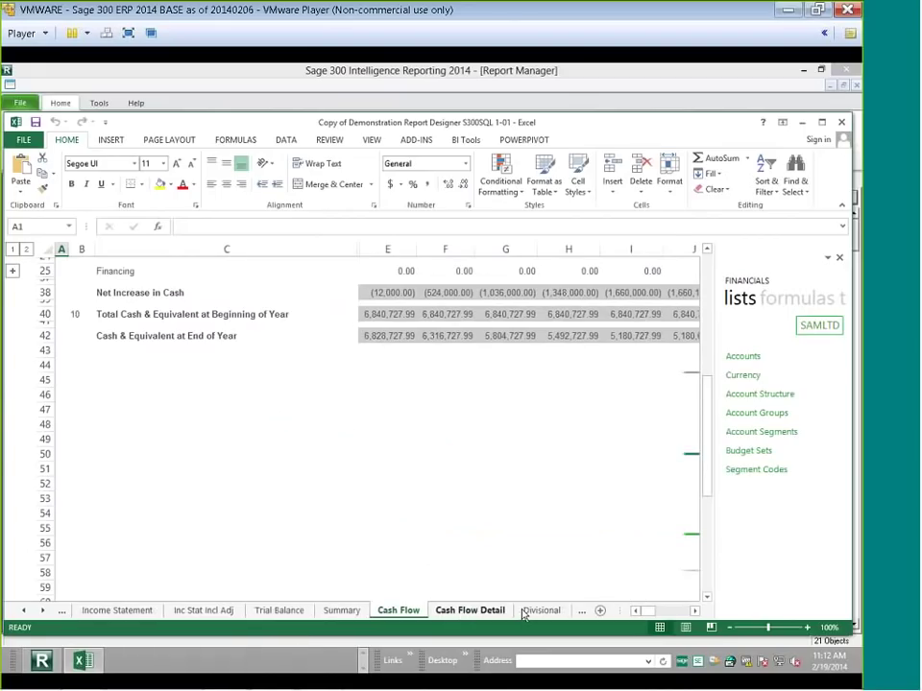
left_click(530, 612)
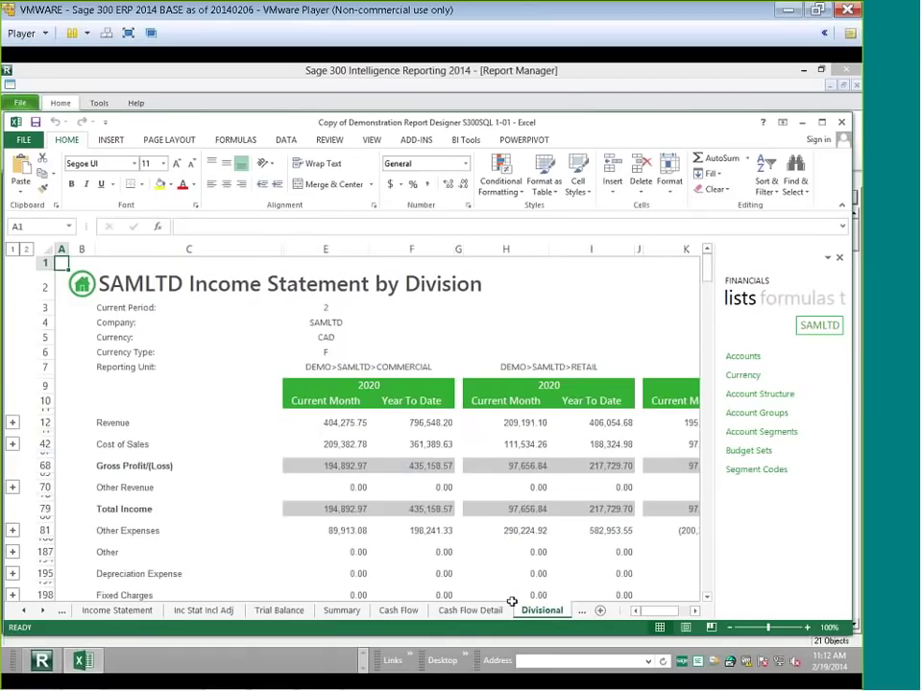
left_click(43, 612)
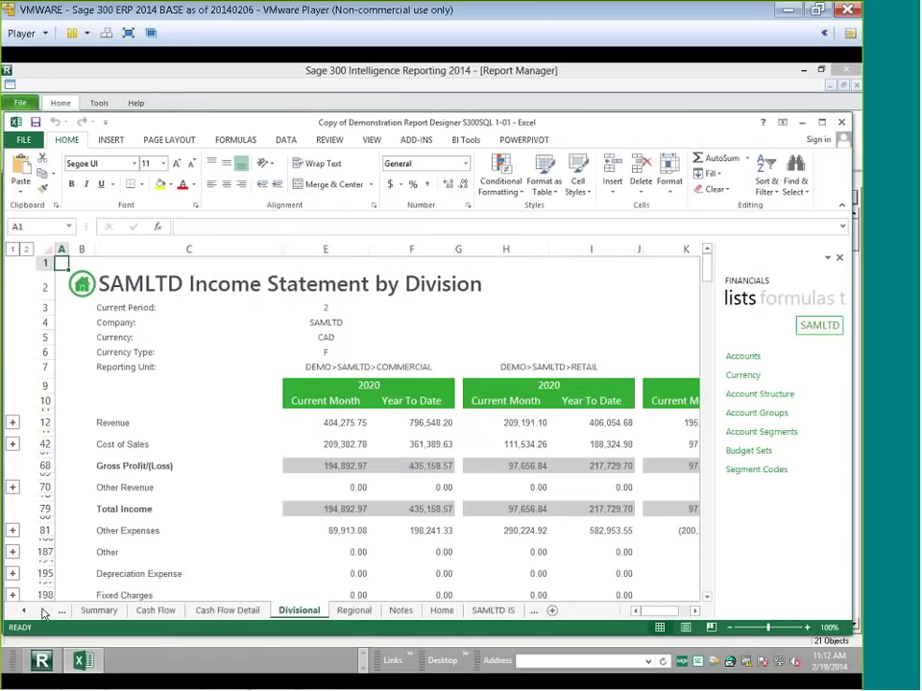
left_click(475, 613)
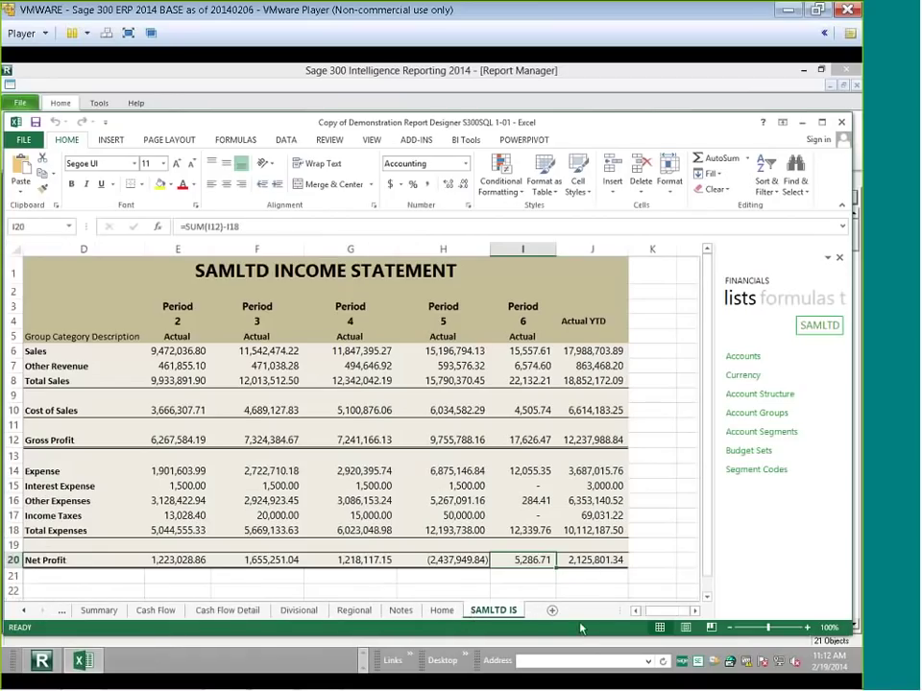
Add a blank worksheet after SAMLTD IS and make its column A slightly wider.
left_click(552, 611)
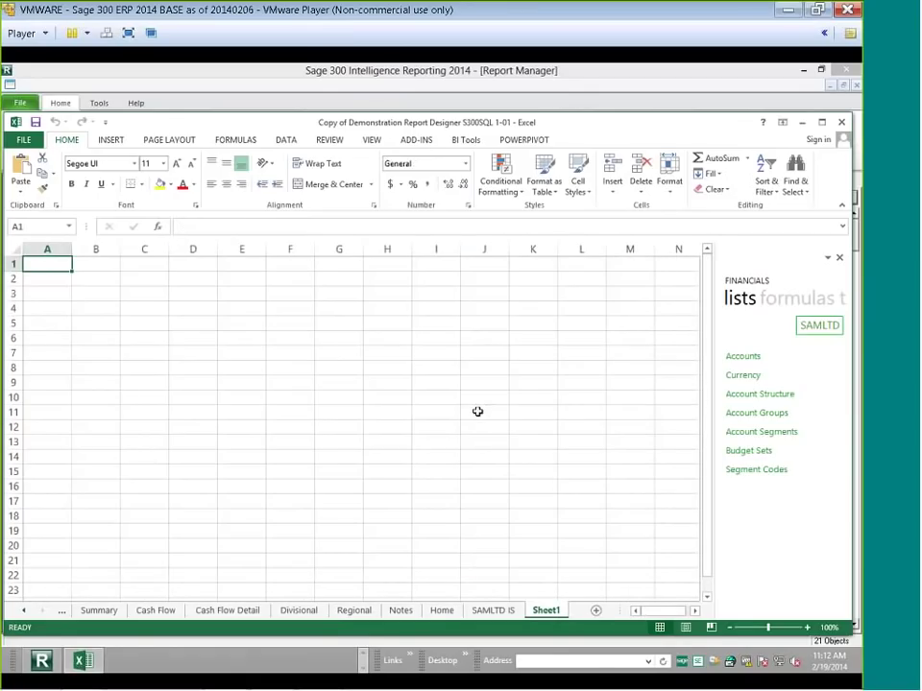
left_click(195, 354)
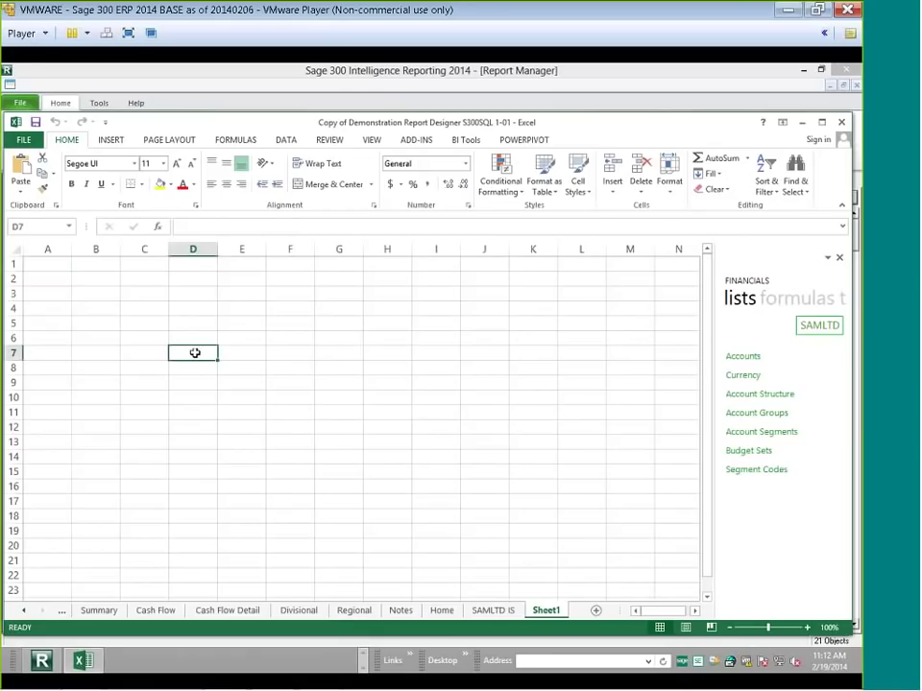
key("ctrl+Home")
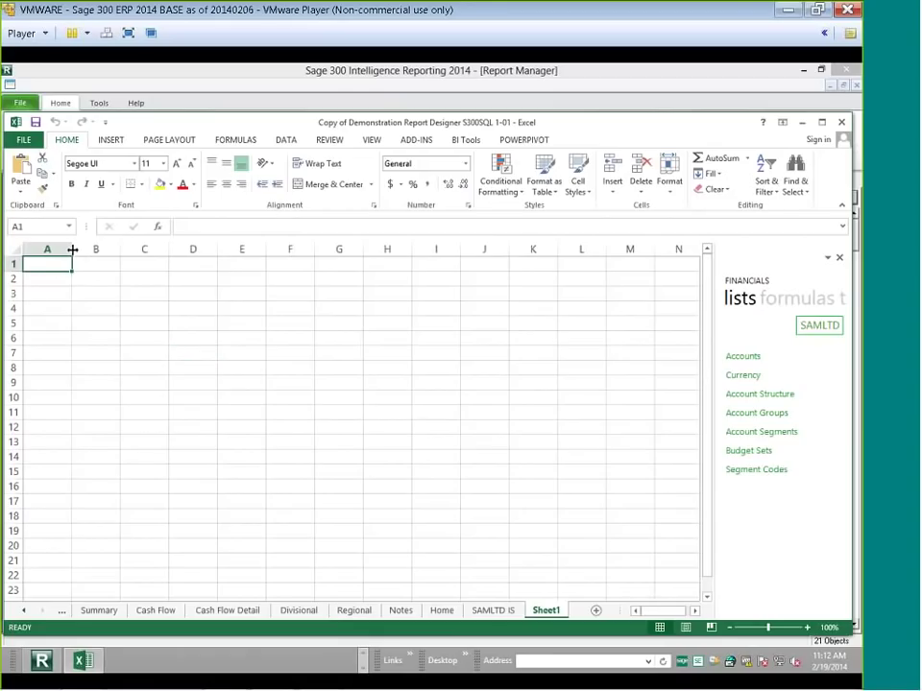
left_click_drag(72, 248, 92, 249)
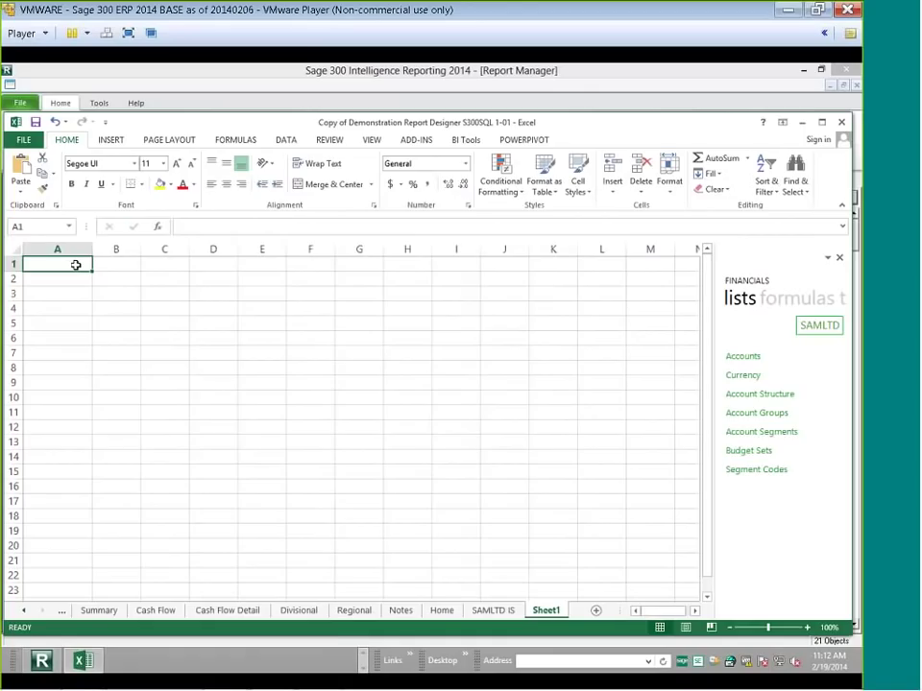
Enter the labels Company, Current Year and Current Period in cells A1 to A3.
type("Company")
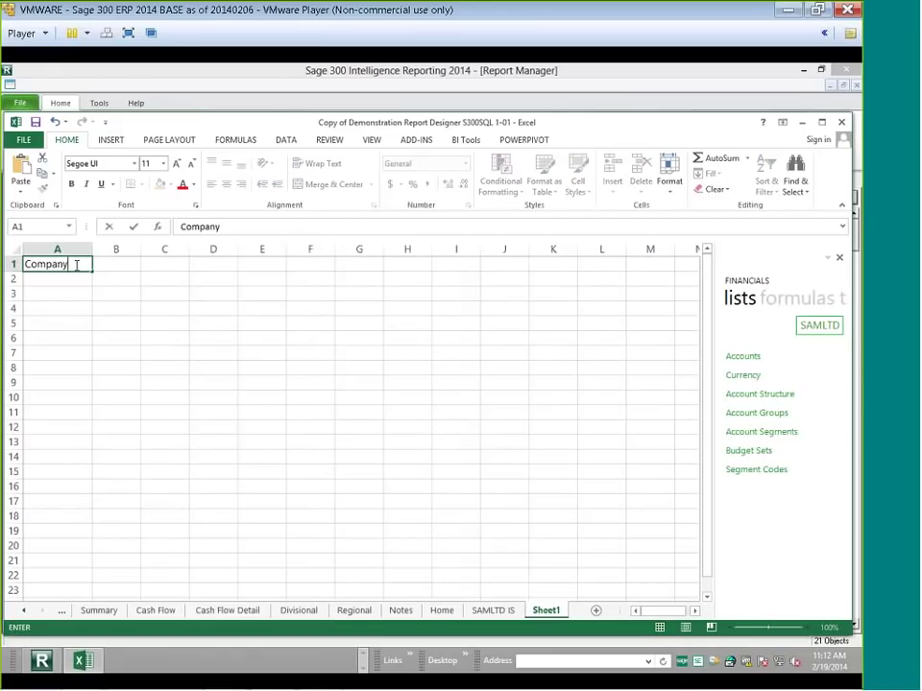
key("Return")
type("Curr")
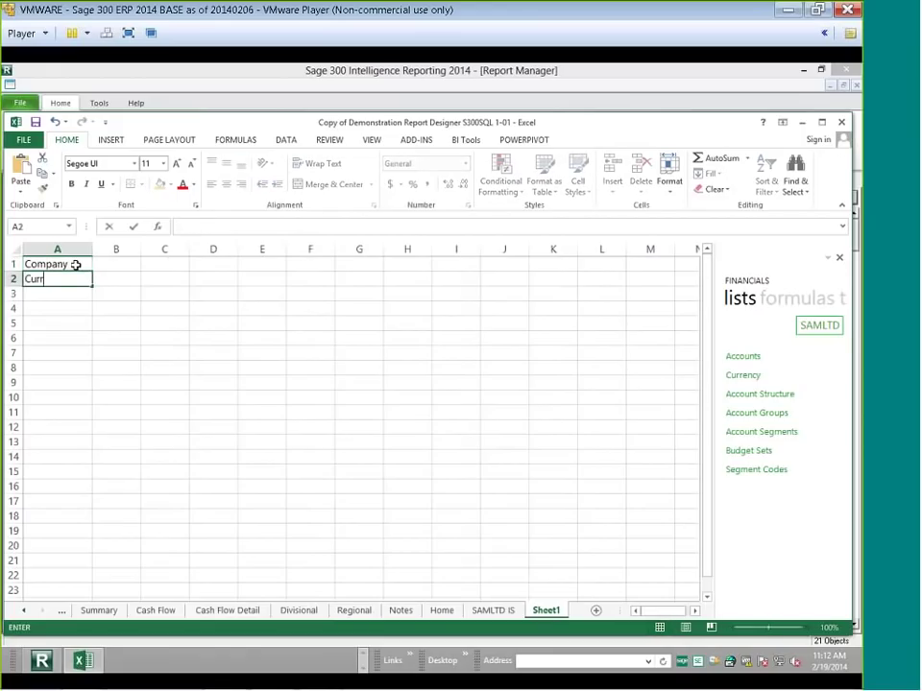
type("ent Year")
key("Return")
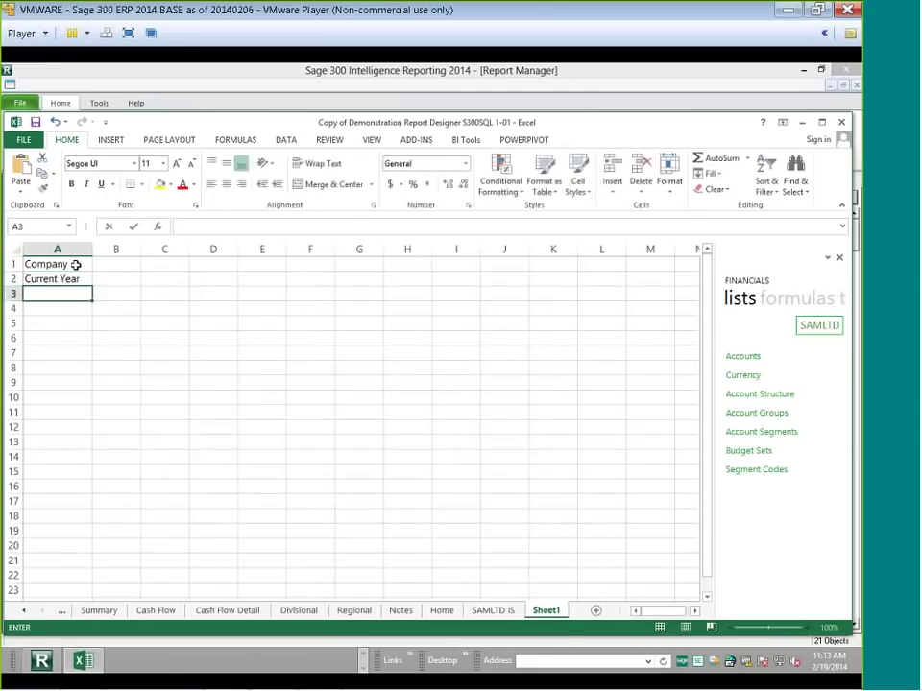
type("Current P")
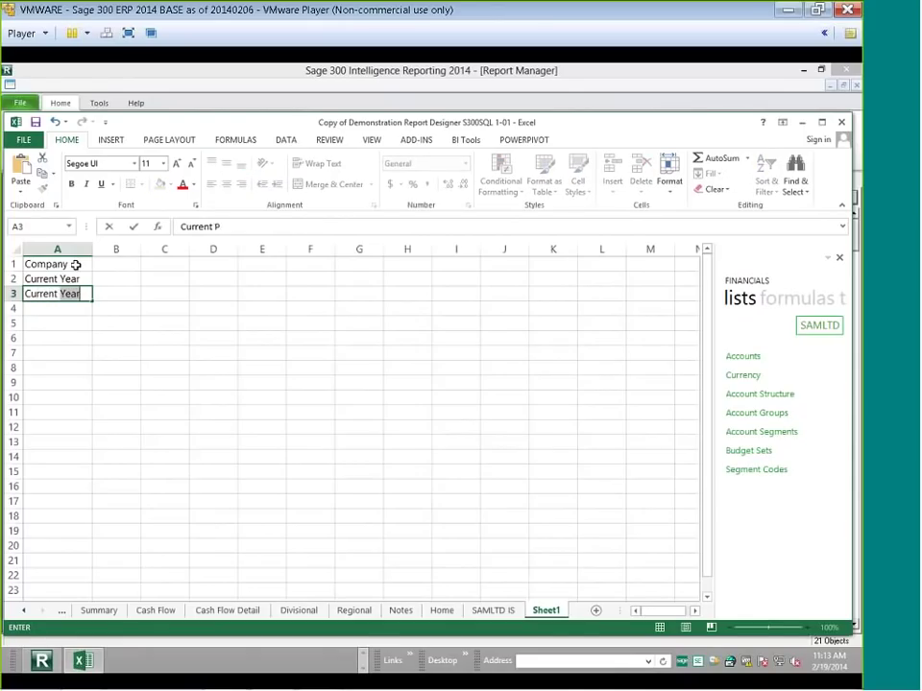
type("eriod")
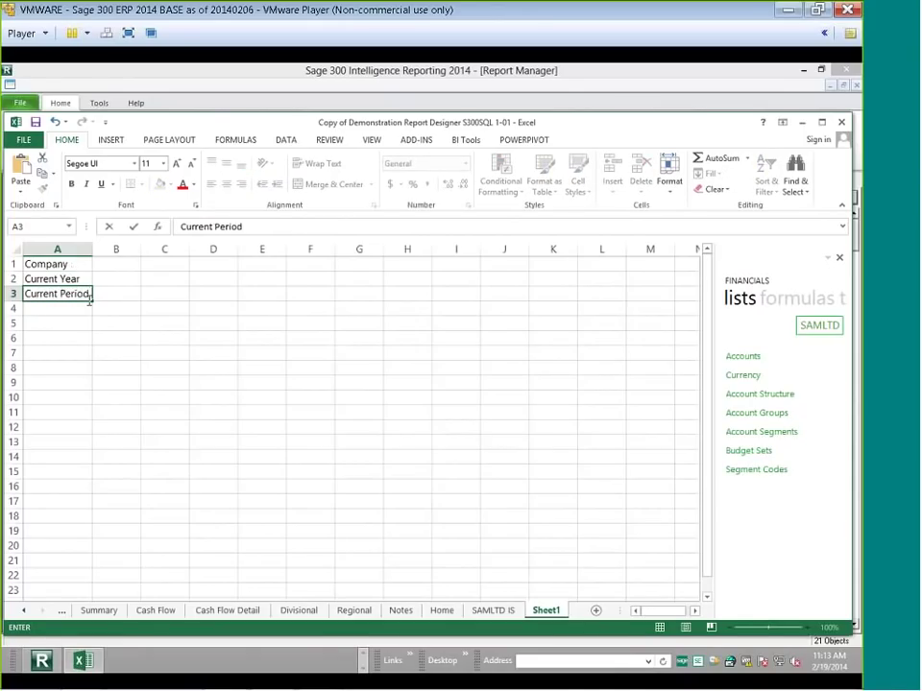
left_click(79, 306)
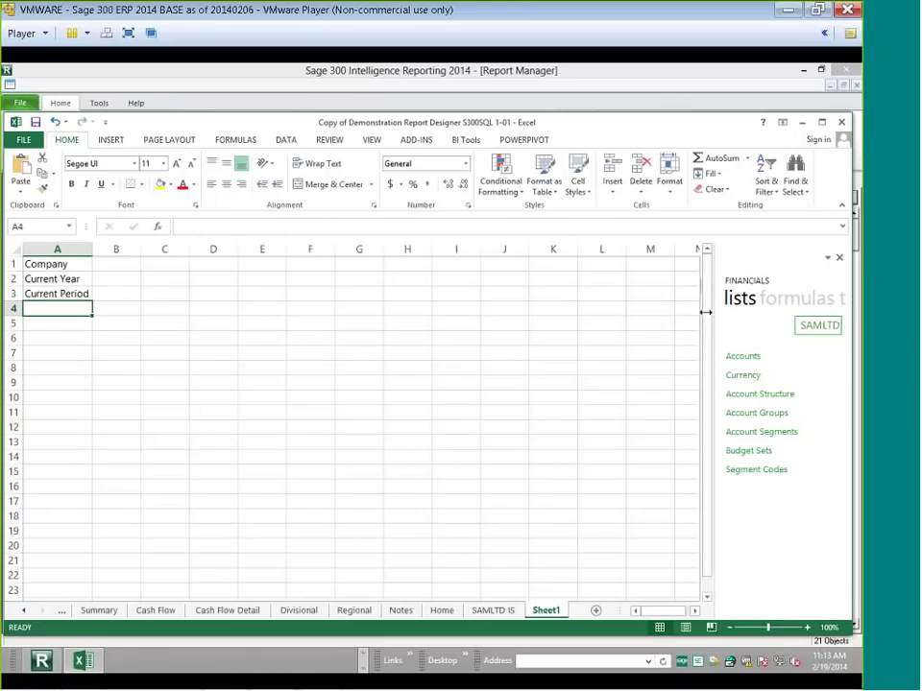
Insert the Company Name, Current Year and Current Period formulas beside their labels in cells B1 to B3.
left_click_drag(707, 313, 685, 313)
left_click(763, 305)
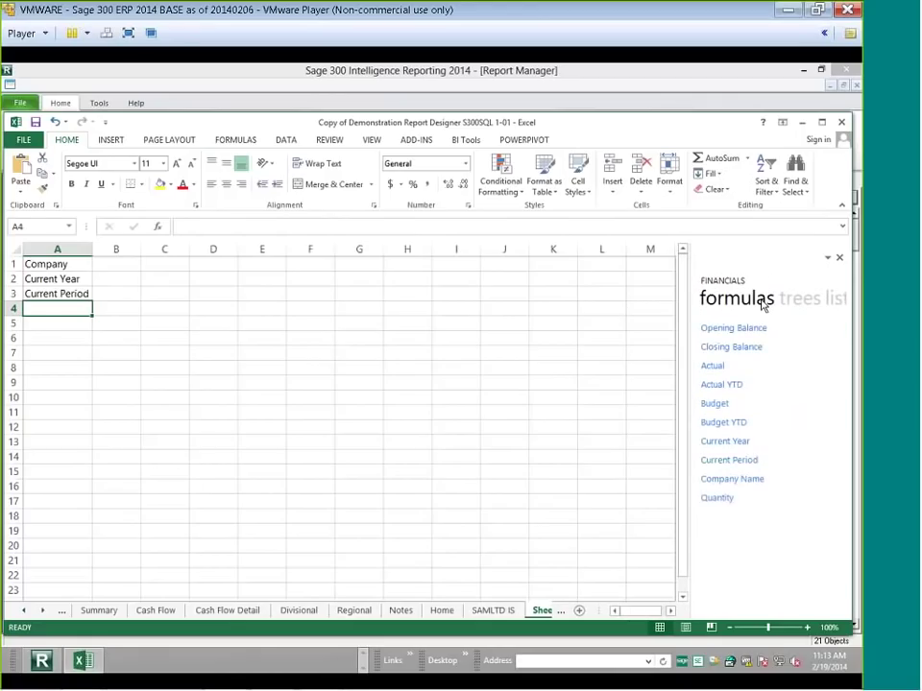
left_click_drag(698, 482, 116, 262)
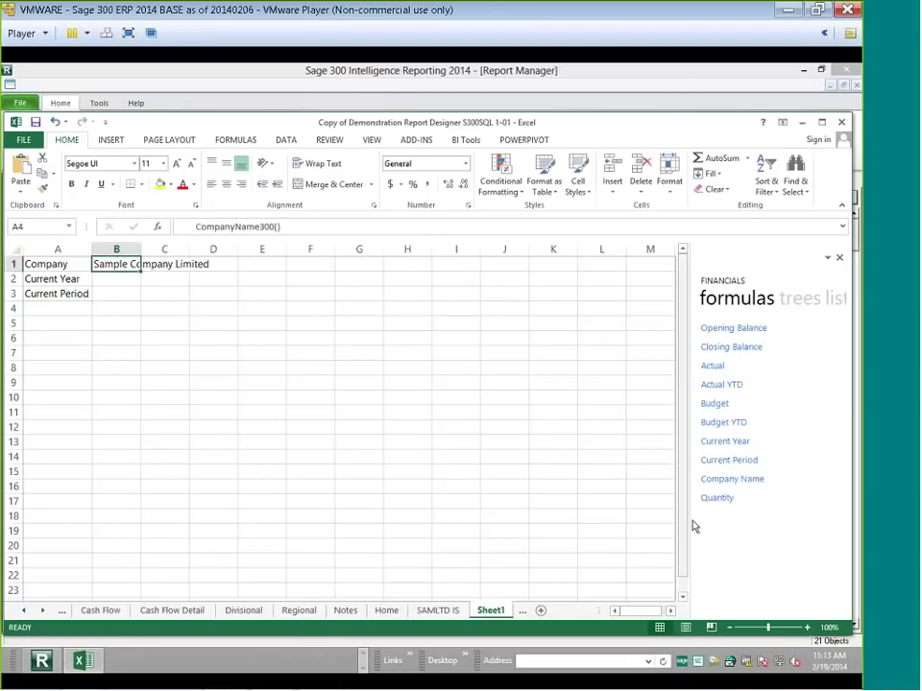
left_click_drag(716, 459, 127, 302)
left_click_drag(734, 446, 122, 279)
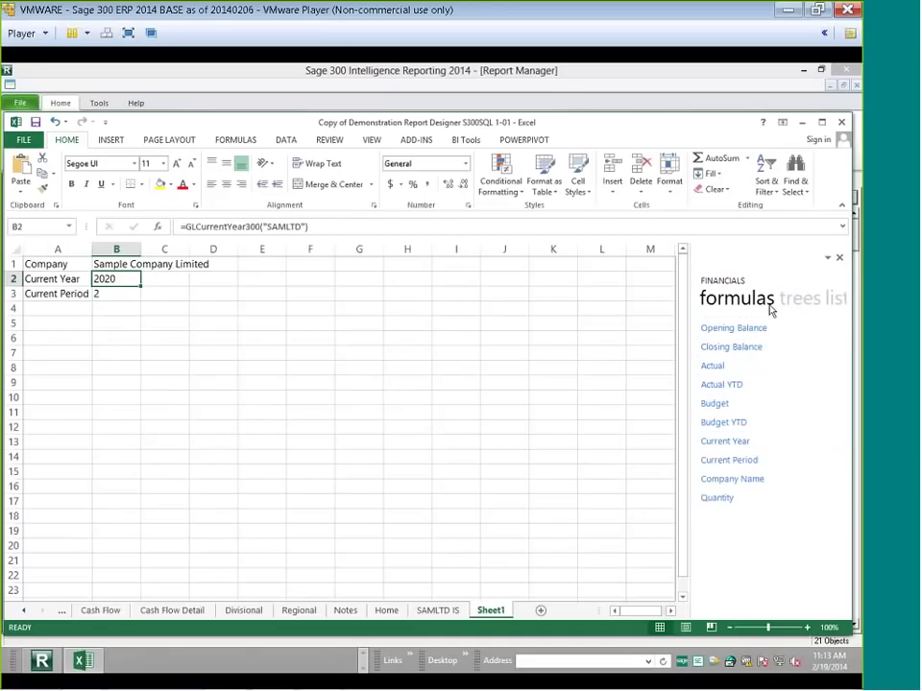
Insert the SAMLTD Accounts list starting at cell A5 and widen columns B through G.
left_click(837, 301)
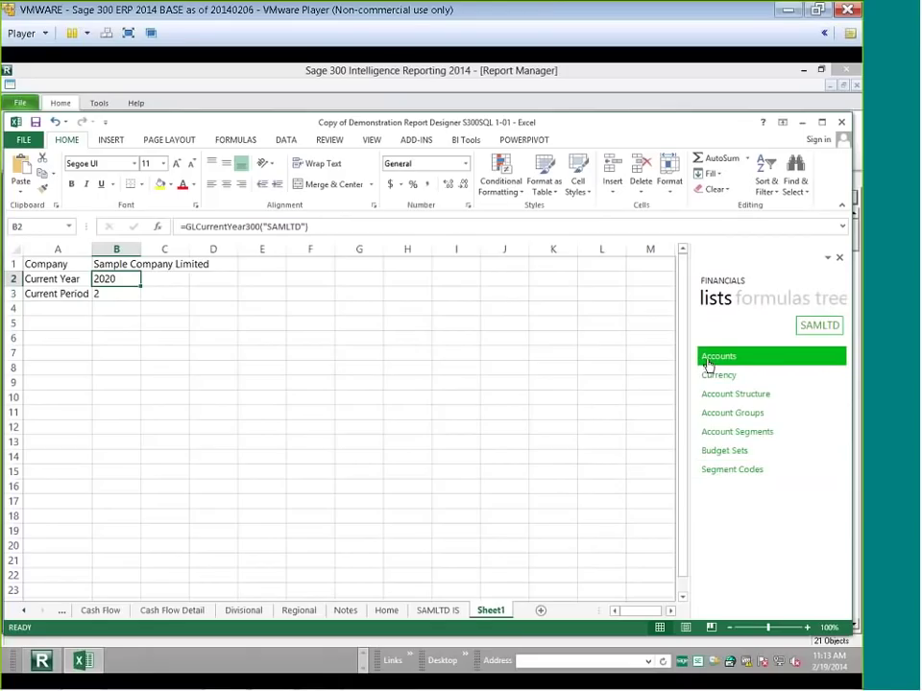
left_click_drag(708, 363, 82, 328)
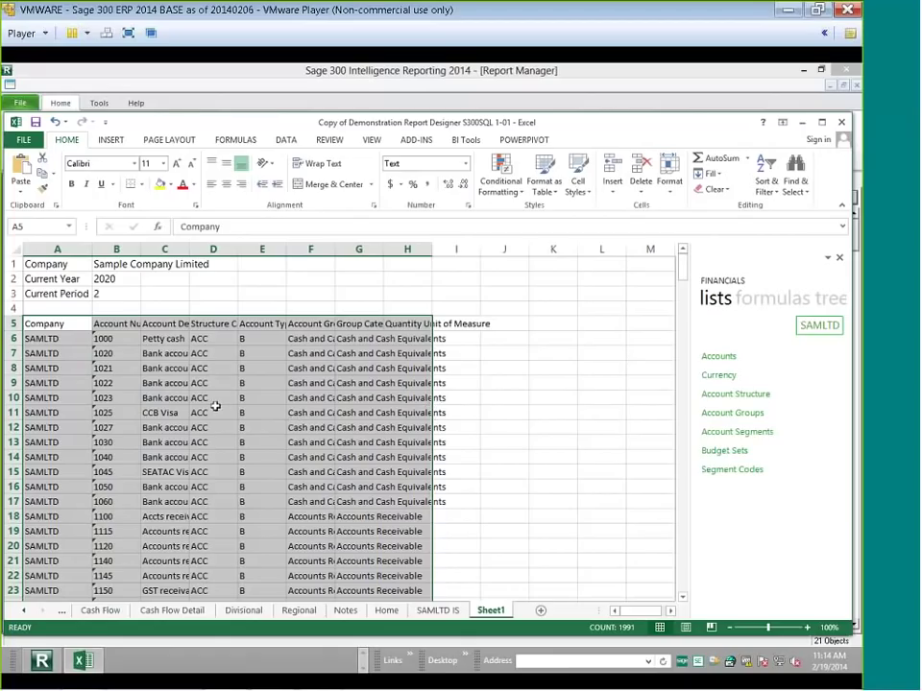
left_click(132, 253)
left_click_drag(133, 253, 403, 252)
Check the account number and description headings in row 5, and widen the Account Group Name column to fit its heading.
left_click(131, 324)
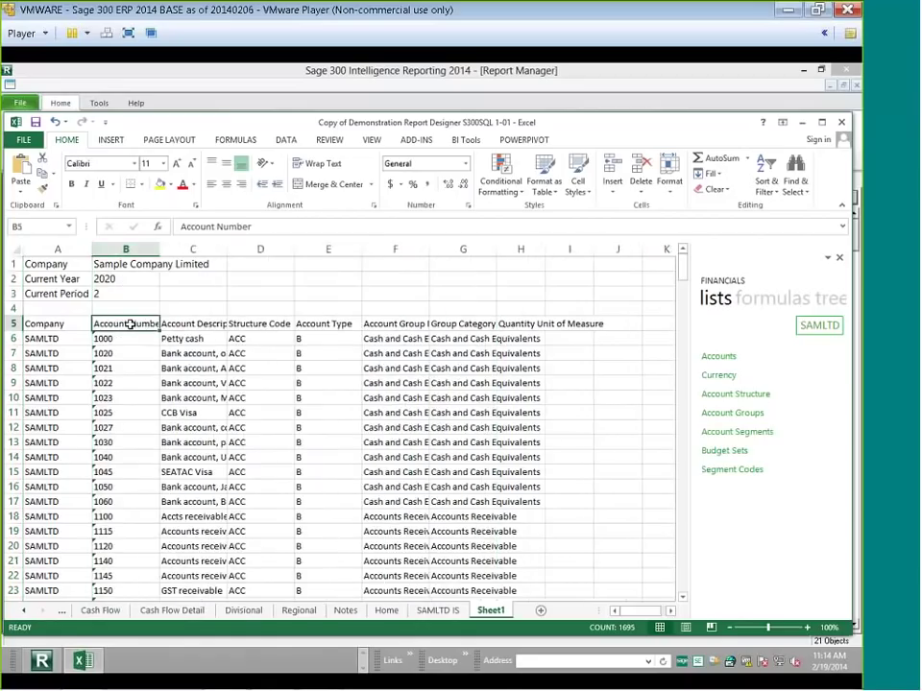
left_click(192, 325)
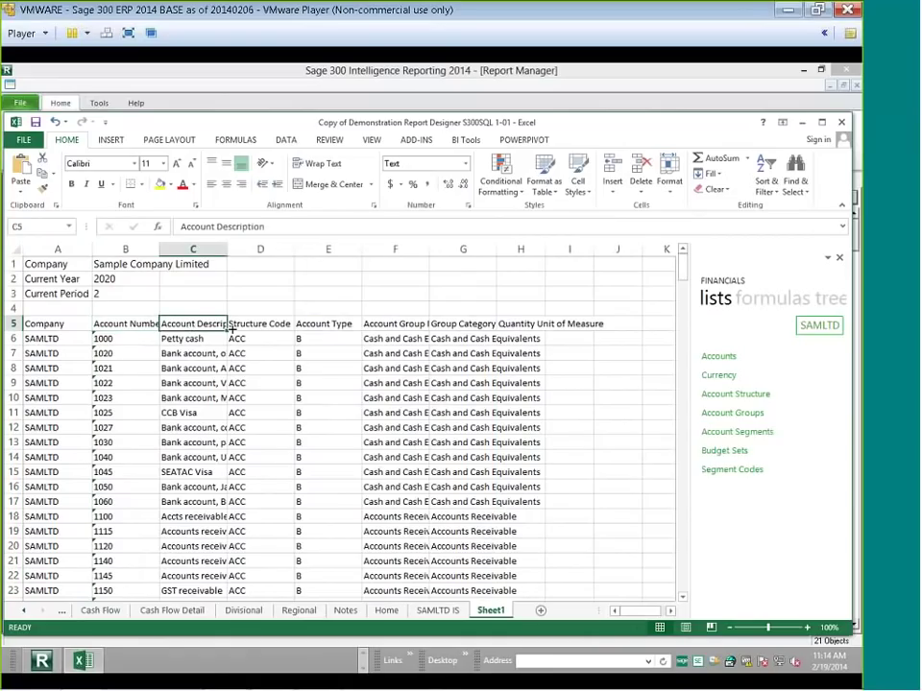
left_click(397, 325)
left_click_drag(429, 251, 454, 249)
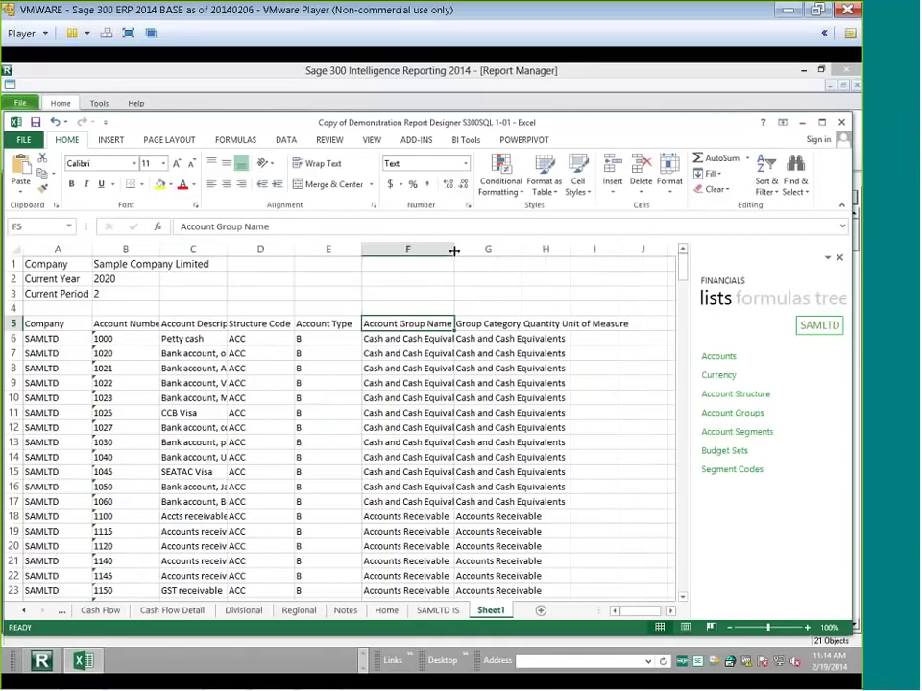
Examine the account group names in the accounts list and the data commands available for subtotalling by them.
left_click(434, 340)
scroll(434, 403, "down", 1)
scroll(434, 403, "down", 3)
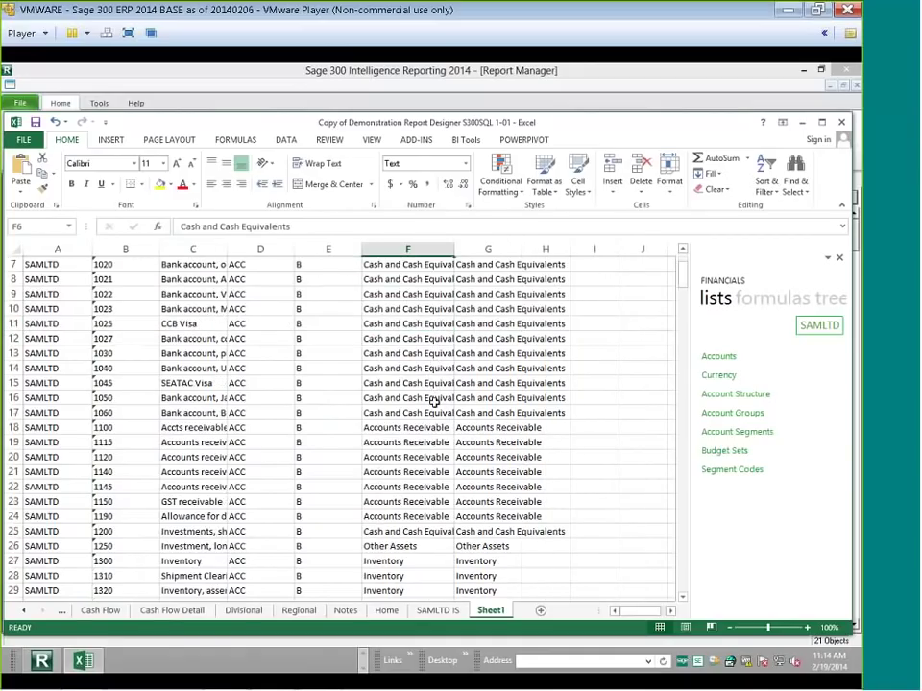
scroll(434, 403, "up", 1)
left_click(285, 140)
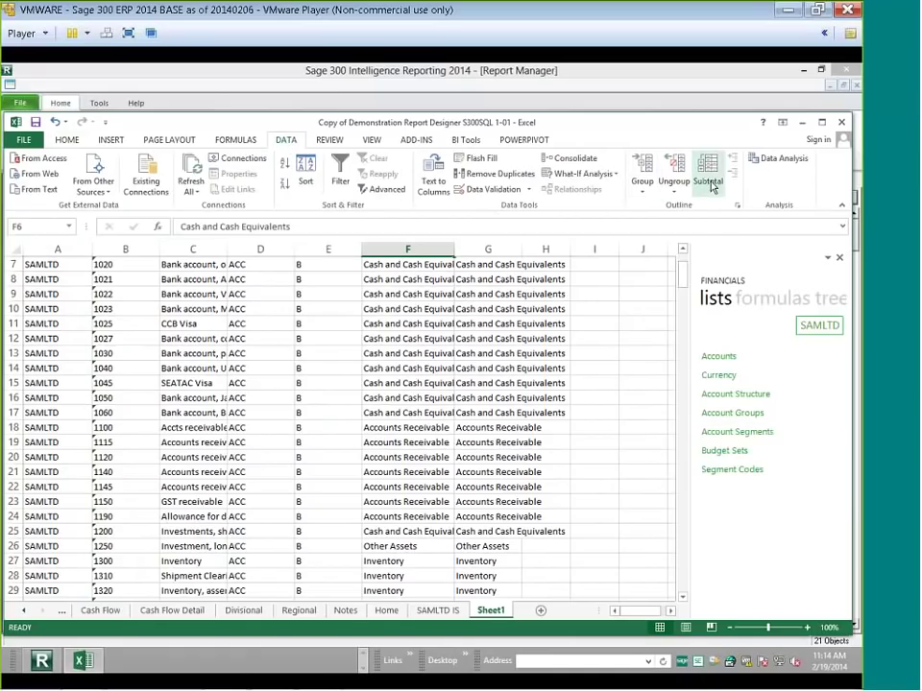
left_click(398, 264)
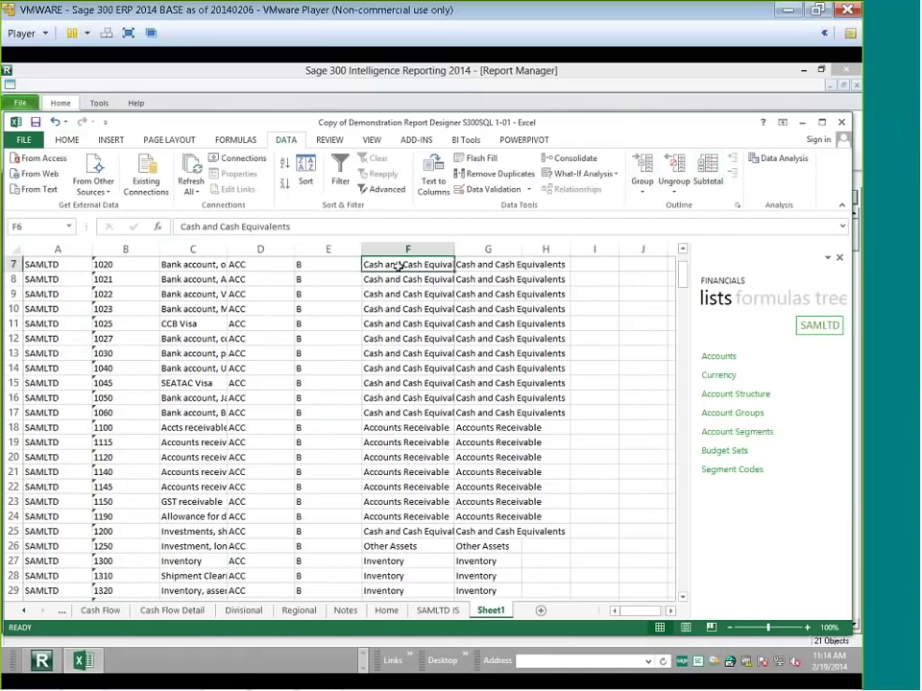
scroll(400, 390, "up", 2)
left_click(394, 341)
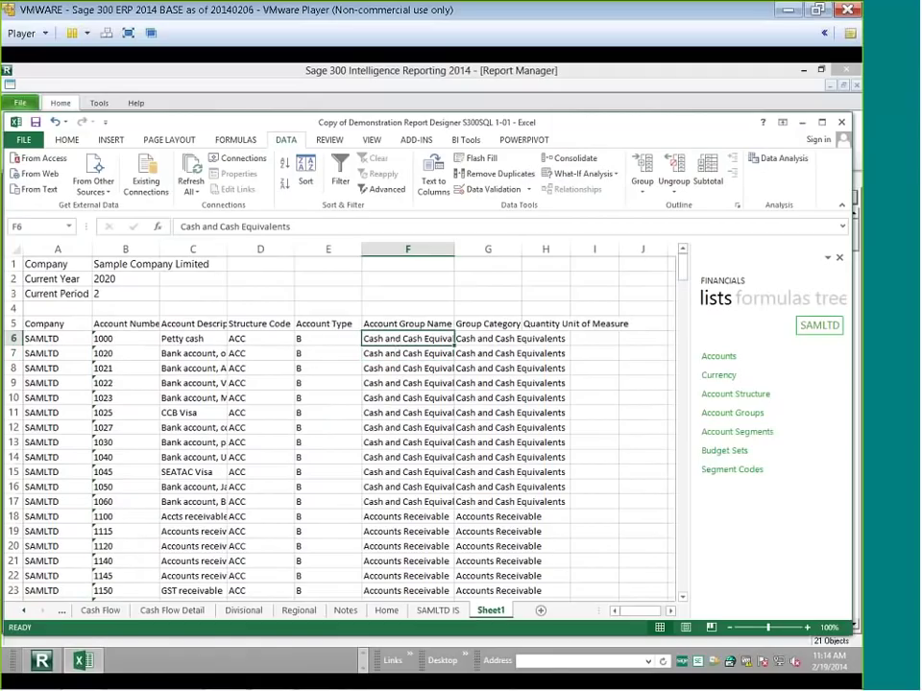
Delete the Account Description, Structure Code and Account Type columns from the accounts list.
left_click(207, 251)
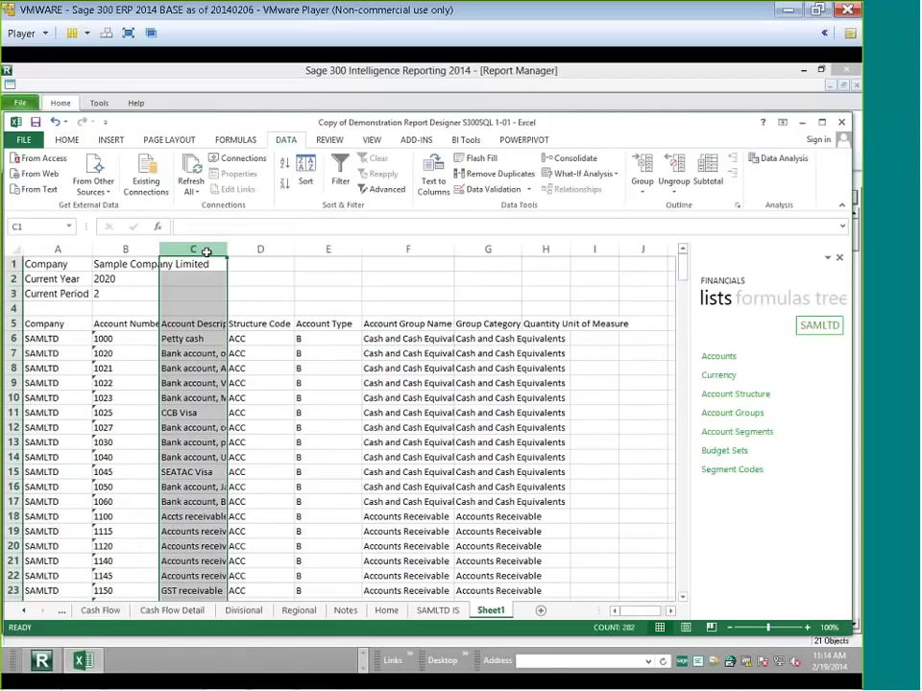
left_click_drag(263, 251, 304, 248)
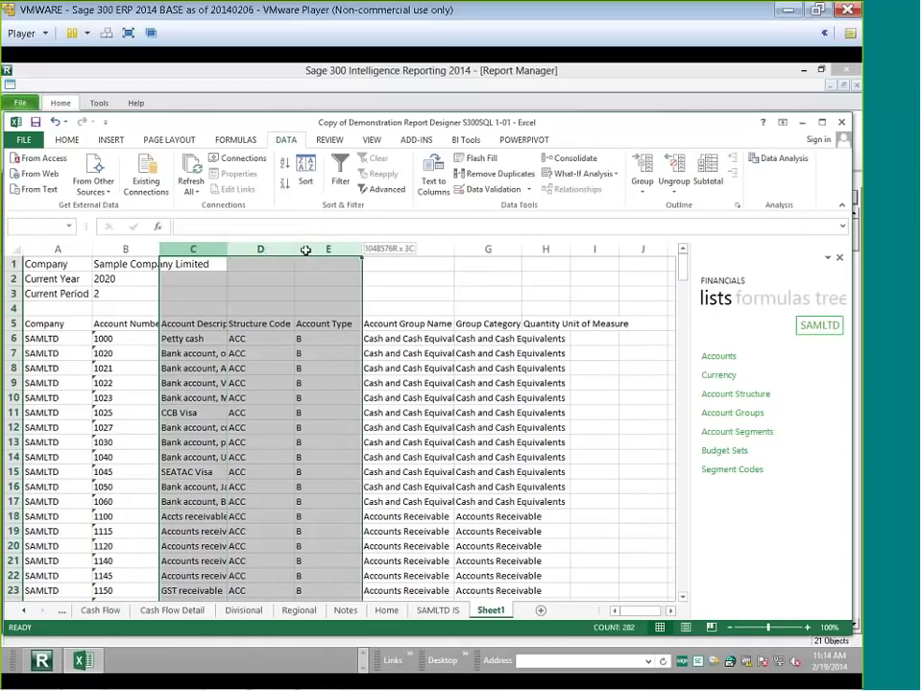
right_click(306, 299)
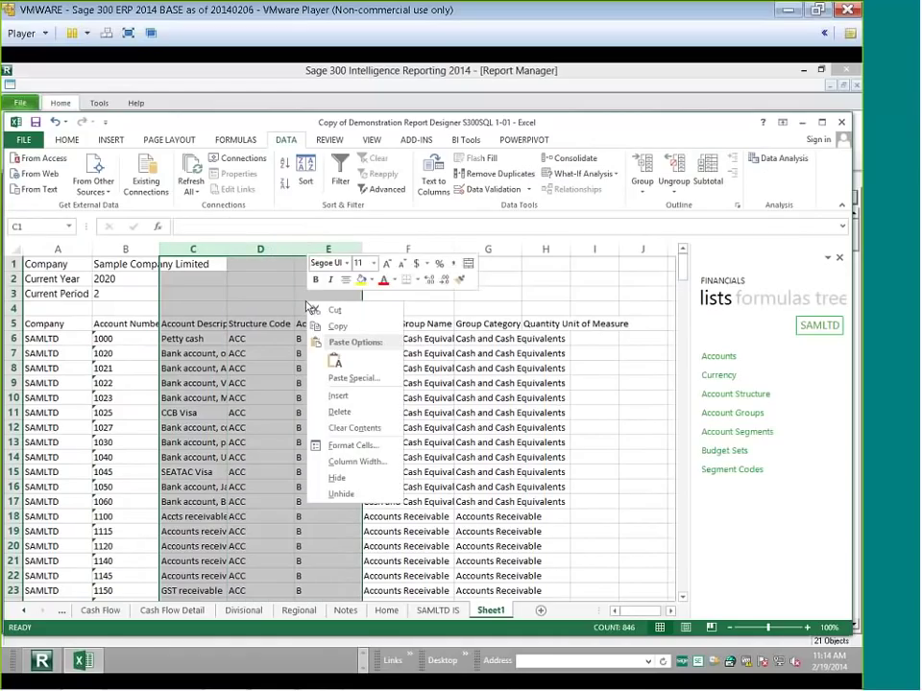
left_click(331, 411)
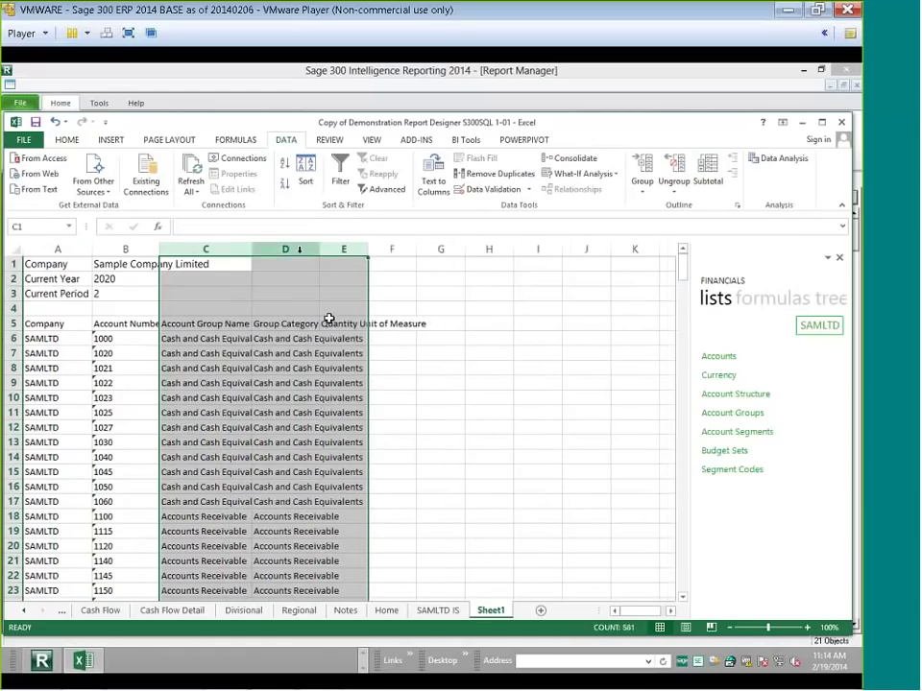
Delete the Group Category and Quantity Unit of Measure columns, and widen the Account Group Name column to fit its entries.
left_click_drag(285, 249, 343, 249)
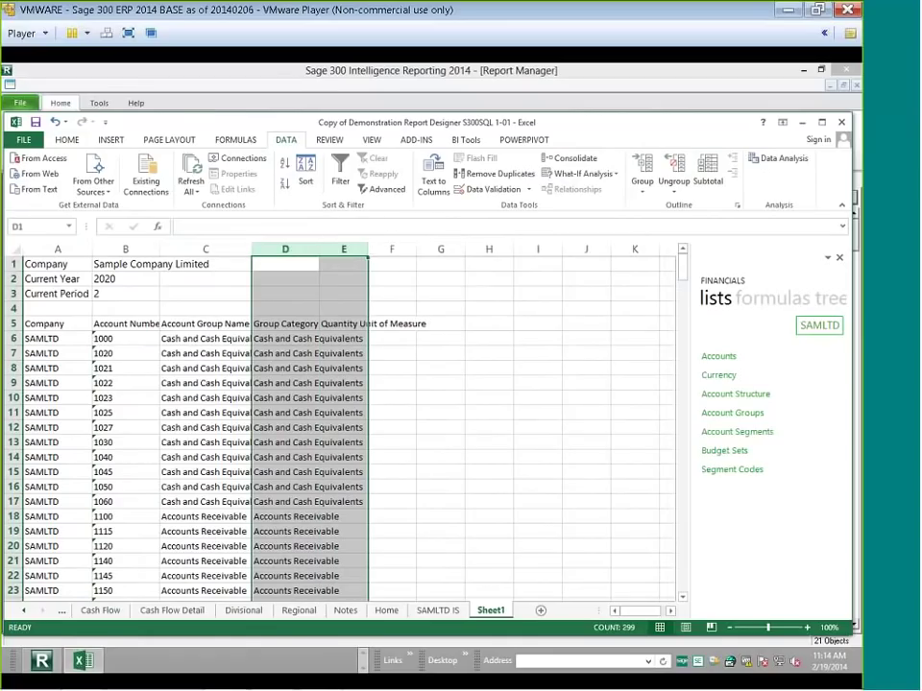
right_click(326, 337)
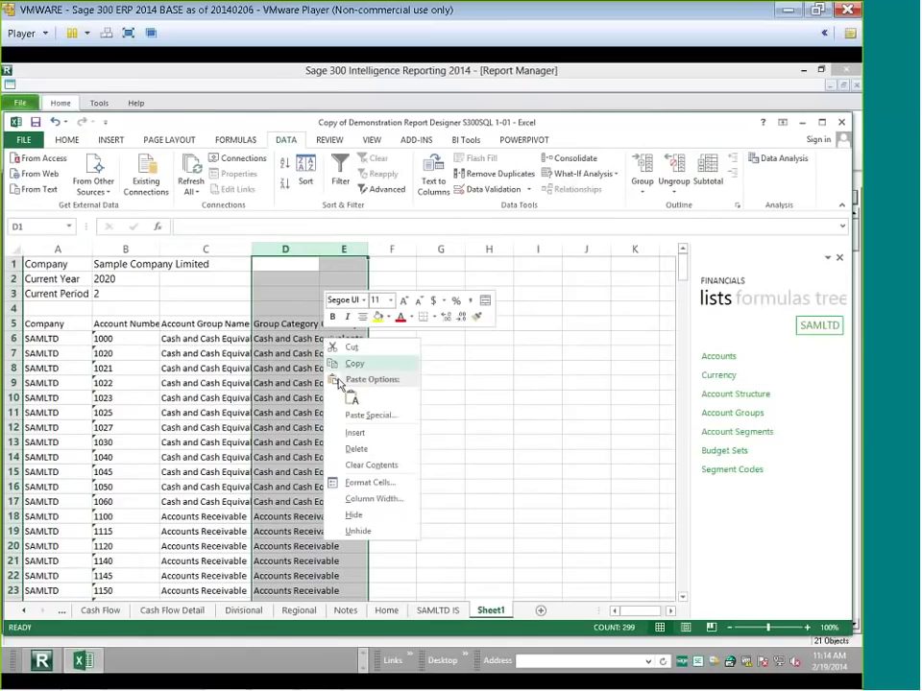
left_click(354, 449)
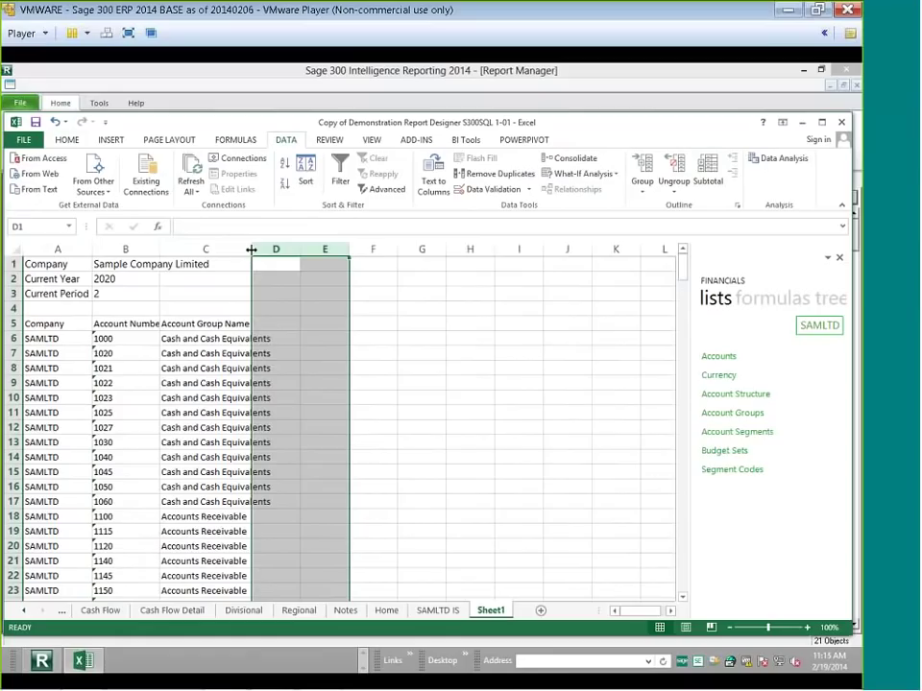
left_click_drag(252, 249, 268, 250)
left_click(192, 338)
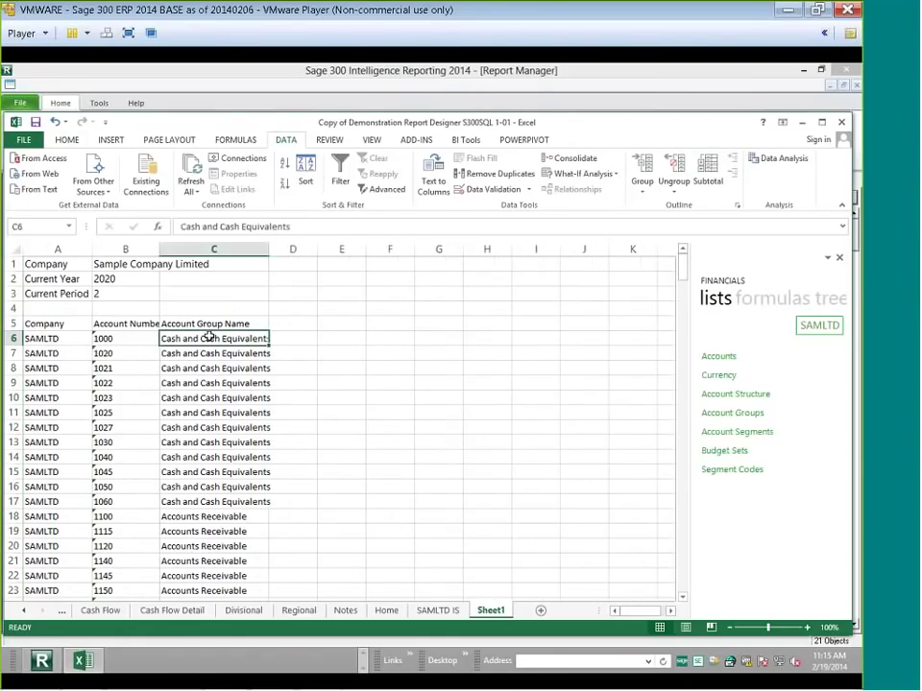
Delete the balance sheet account rows 6 to 104 so the list starts at account 4000, and narrow column C slightly.
left_click(13, 338)
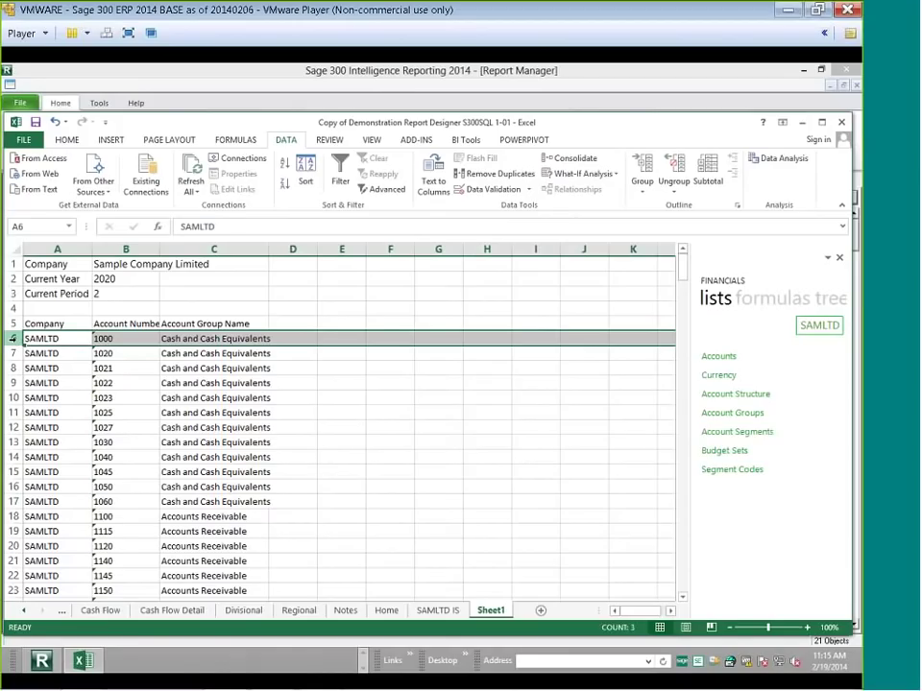
left_click_drag(16, 342, 44, 485)
right_click(202, 442)
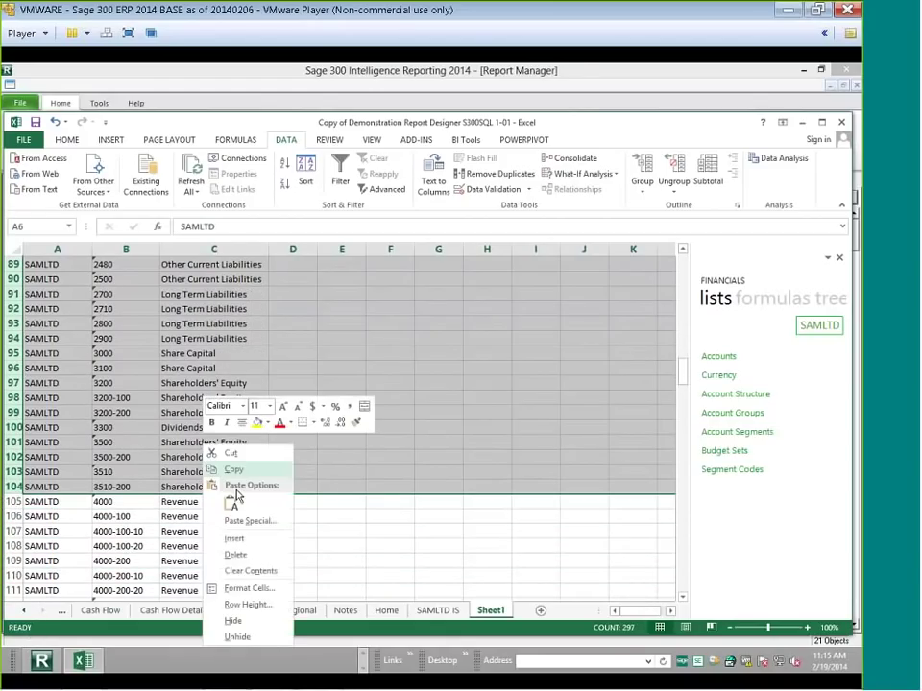
left_click(238, 555)
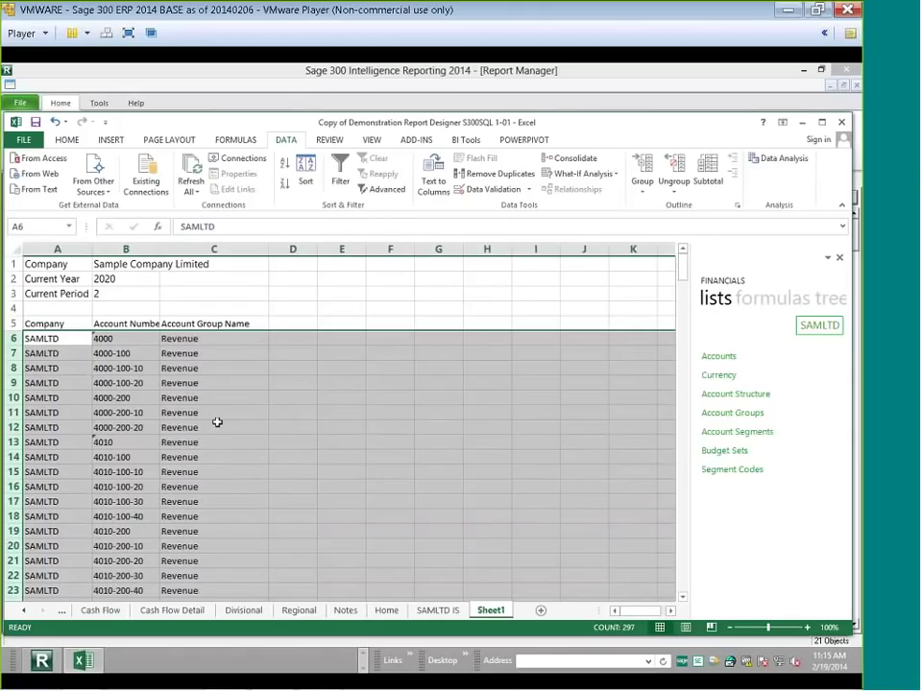
left_click_drag(267, 249, 254, 254)
left_click(243, 339)
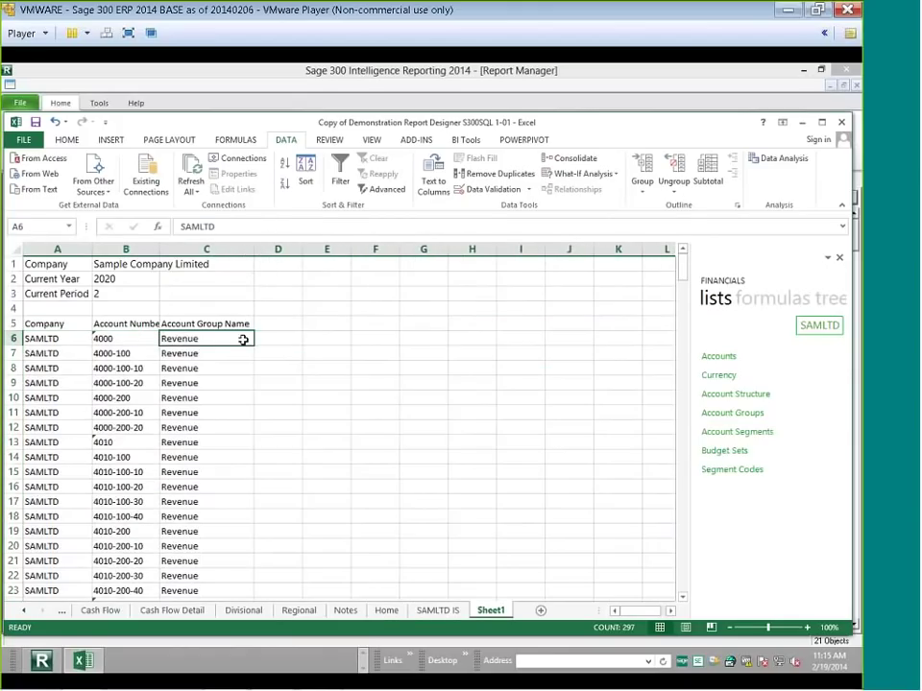
Enter the column heading "Acutal" in cell D5, beside Account Group Name.
left_click(278, 337)
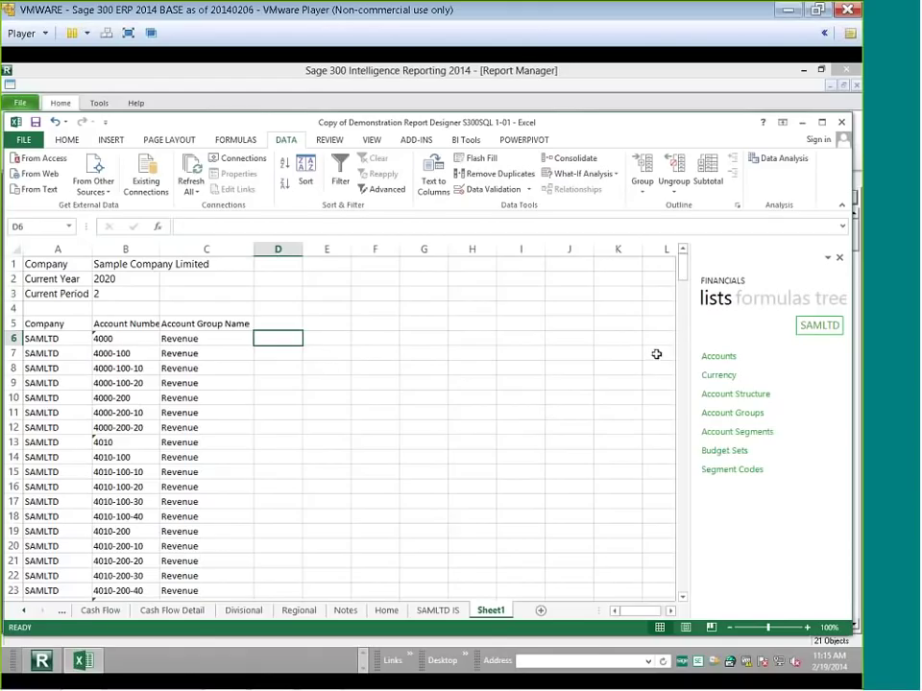
left_click(285, 326)
type("Acuta")
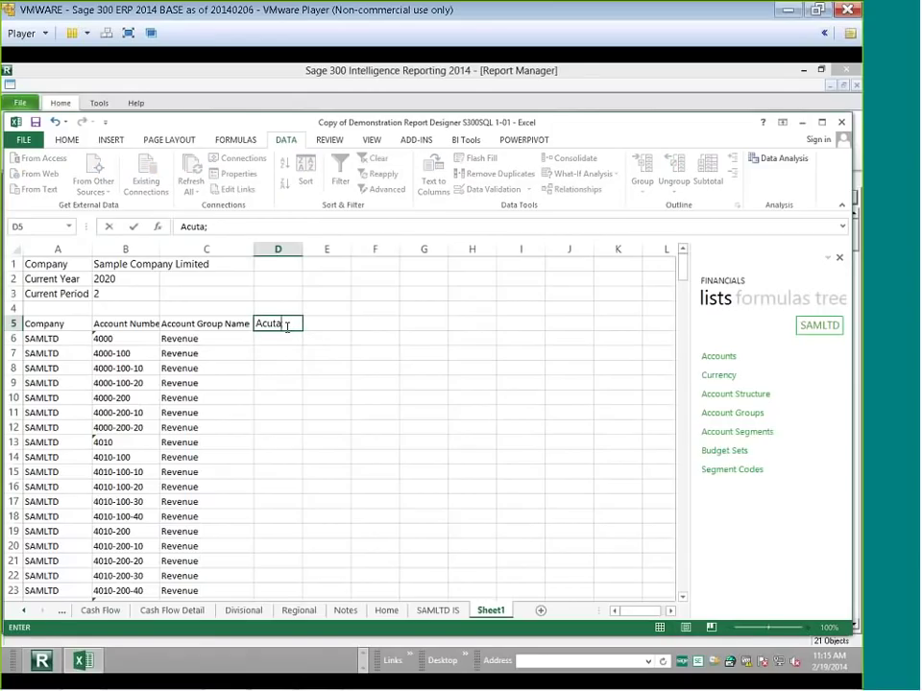
type("l")
key("Return")
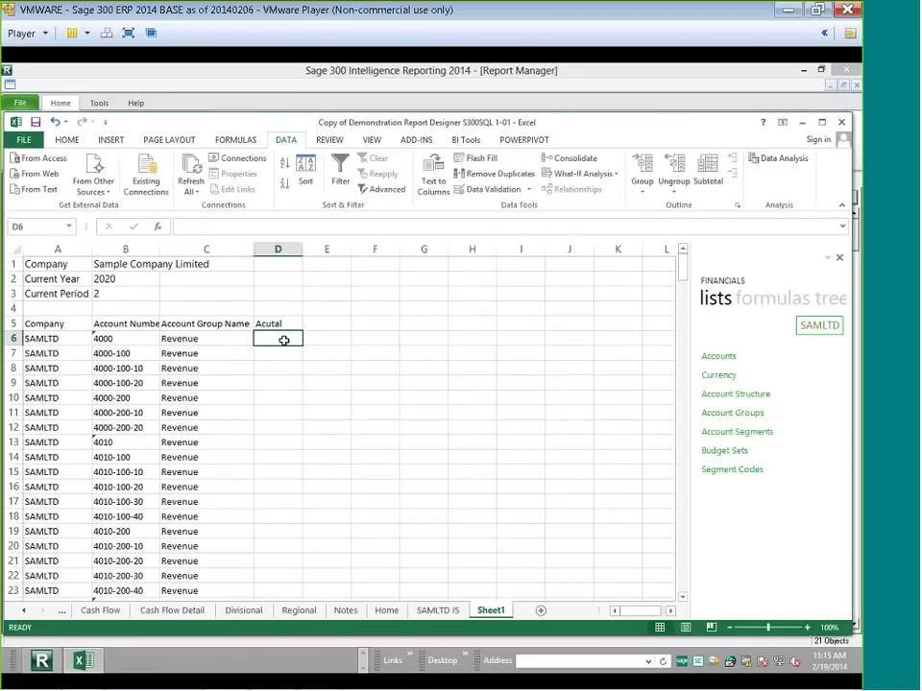
Insert the Actual formula in cell D6 for account 4000.
left_click(754, 304)
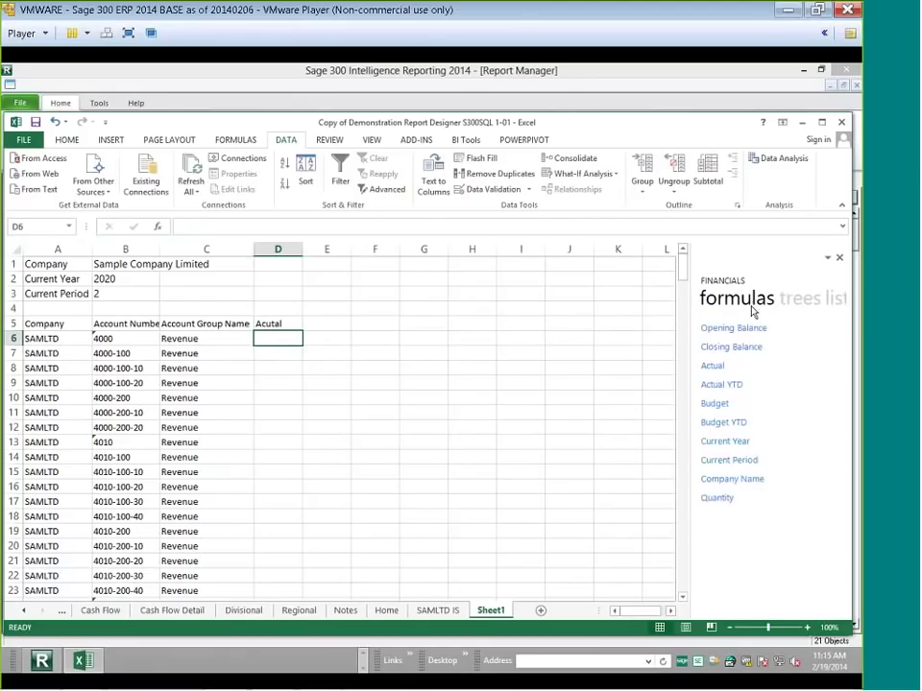
left_click(707, 328)
left_click_drag(711, 366, 298, 349)
left_click(274, 306)
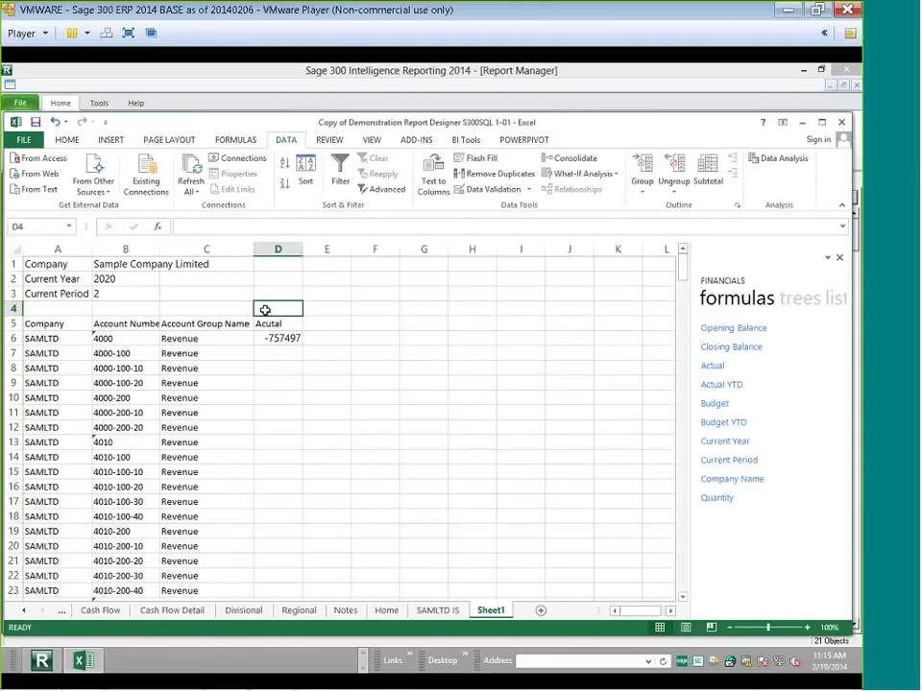
Insert two blank rows above the column headings, at row 4.
left_click(12, 308)
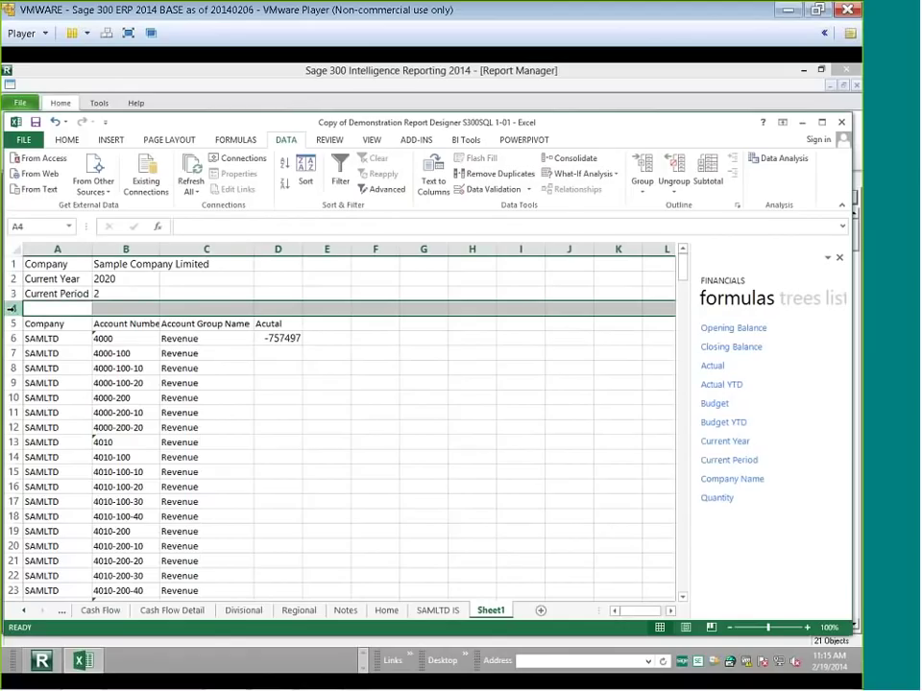
key("ctrl+shift+equal")
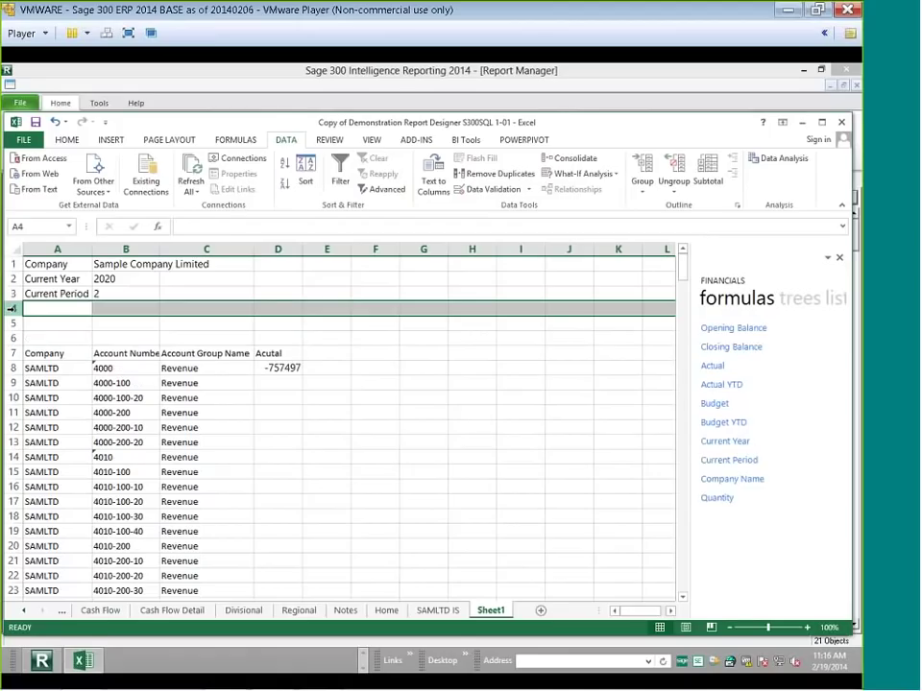
key("ctrl+shift+equal")
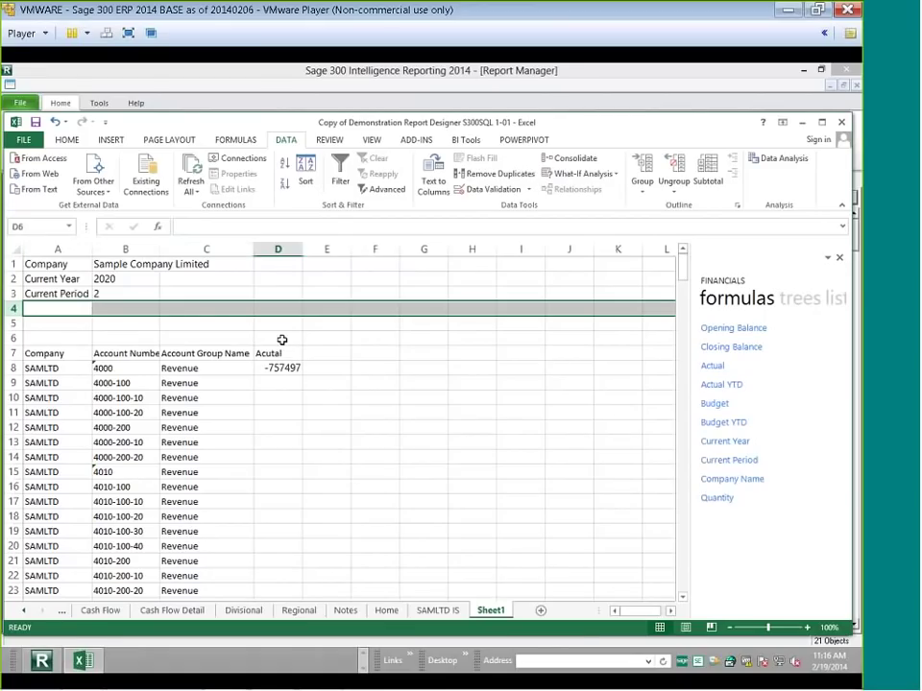
Link cell D6, above the Acutal heading, to the current period in B3 with an absolute reference.
left_click(282, 338)
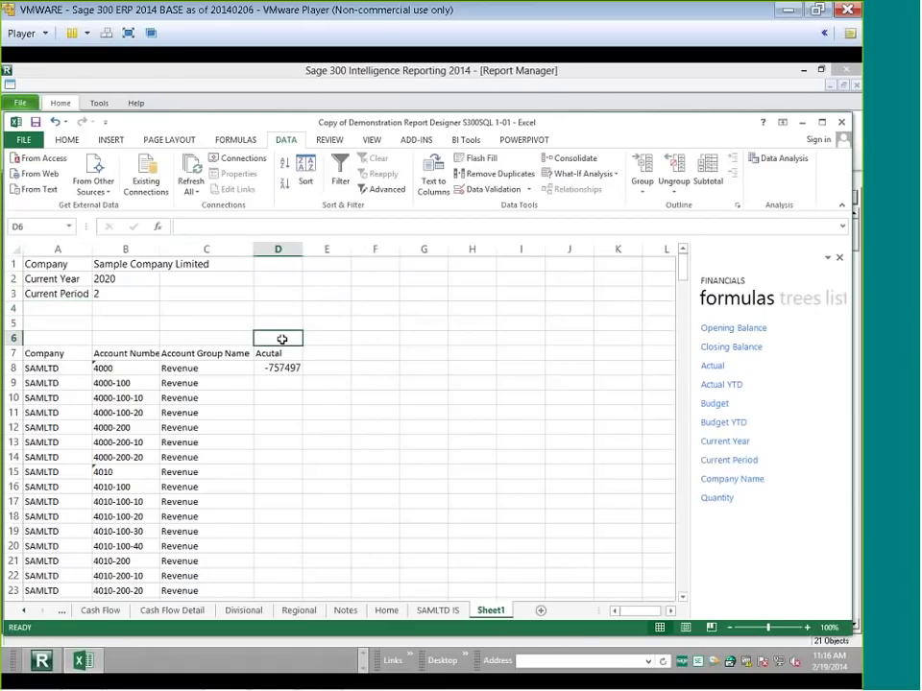
left_click(274, 324)
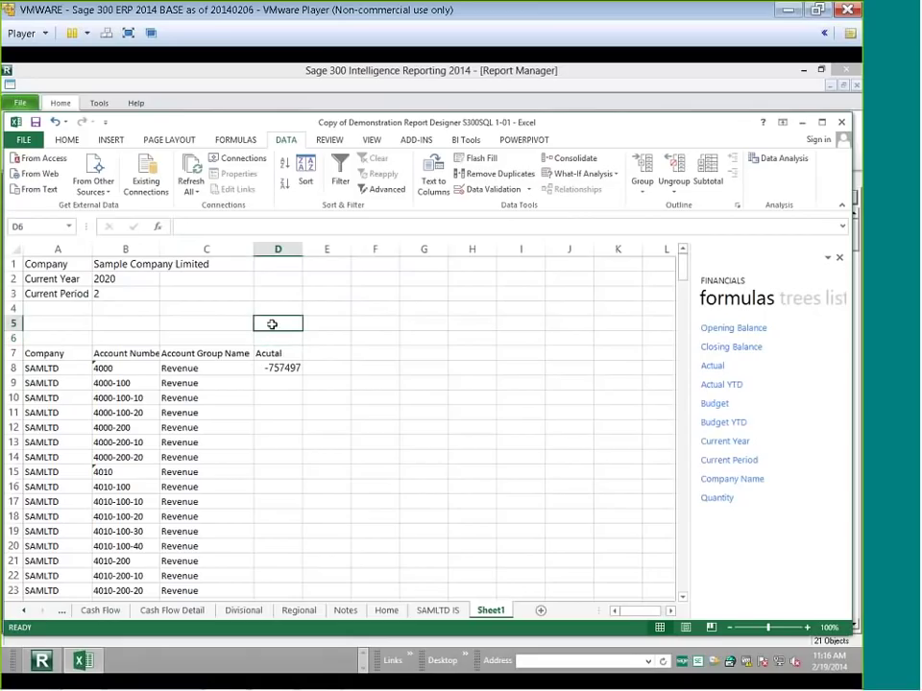
left_click(271, 338)
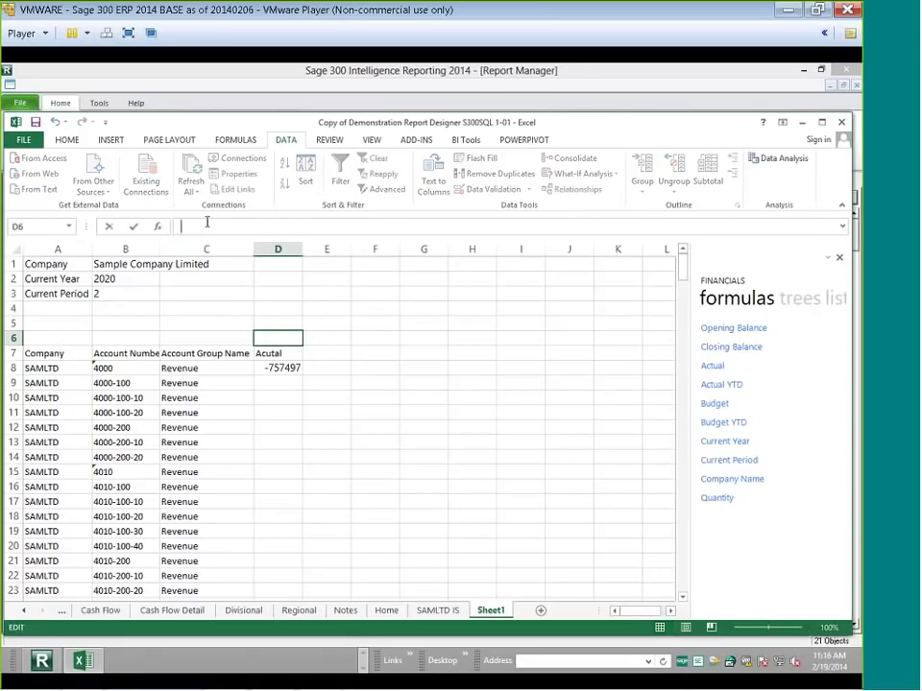
left_click(206, 221)
type("=")
left_click(141, 295)
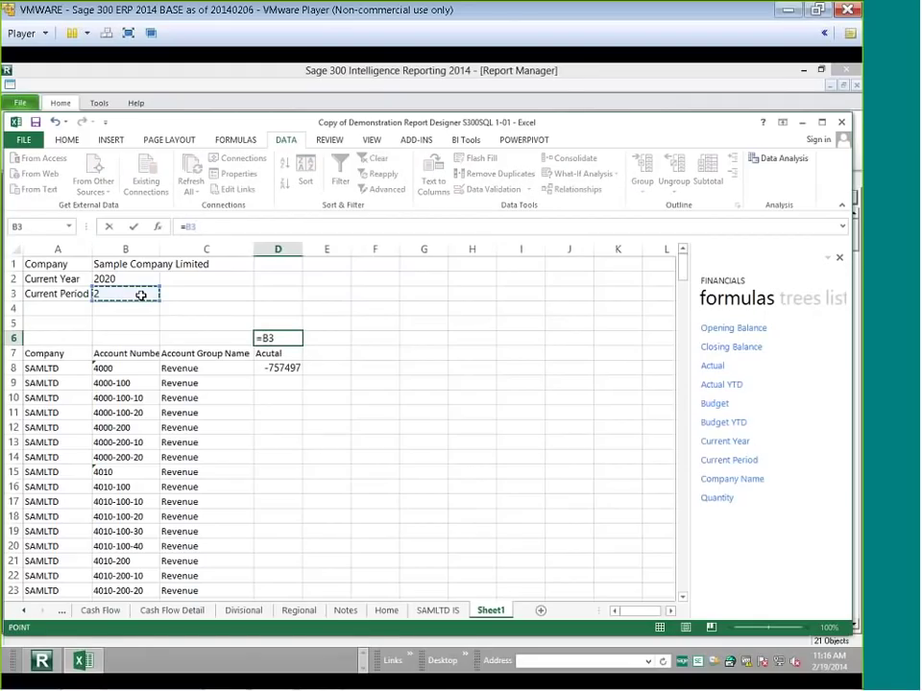
key("F4")
key("Return")
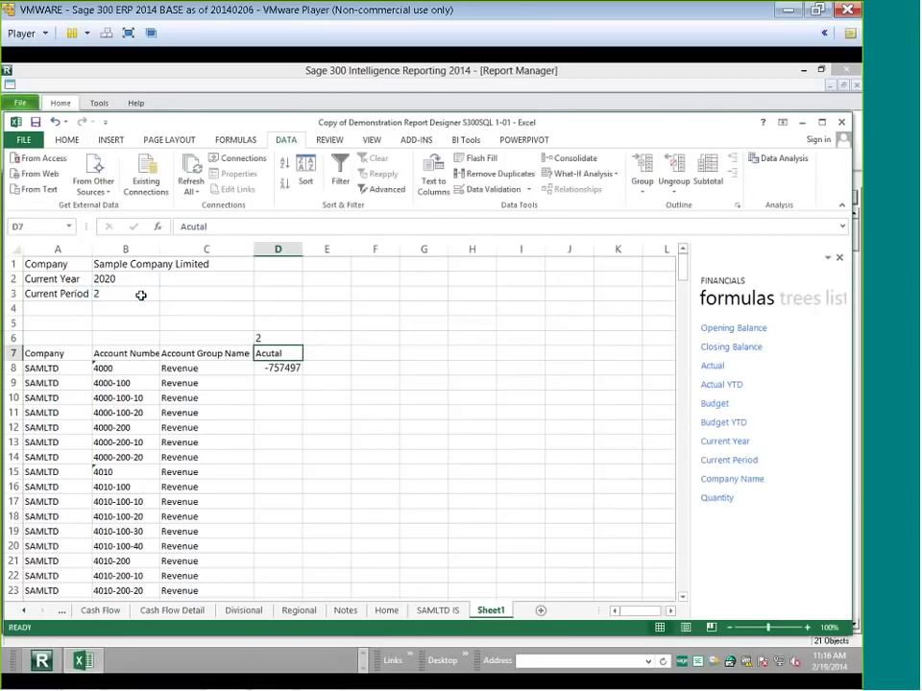
Enter the label "Period" in cell D5.
left_click(292, 339)
left_click(284, 323)
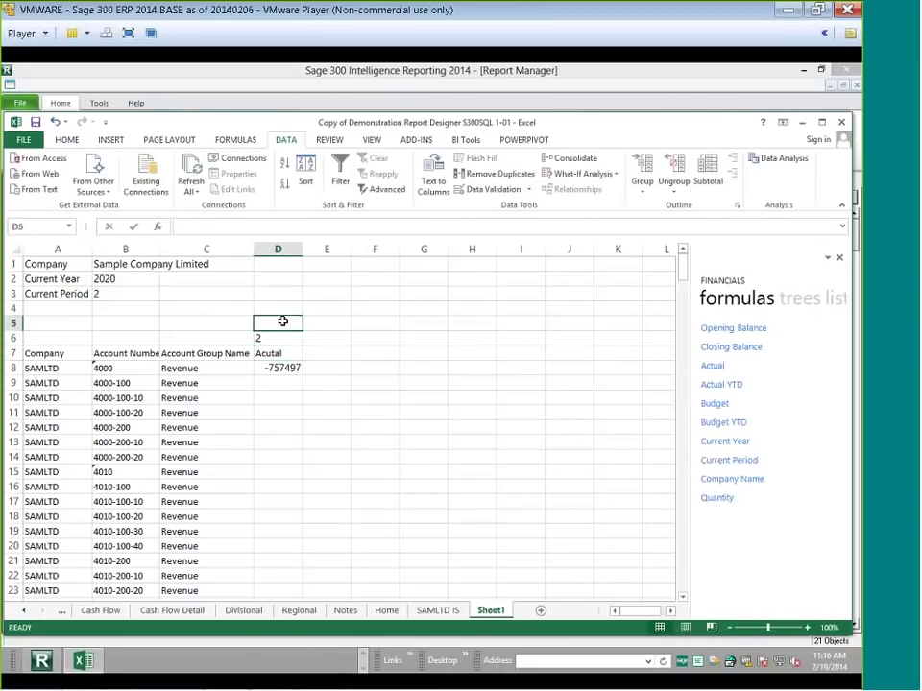
type("Period")
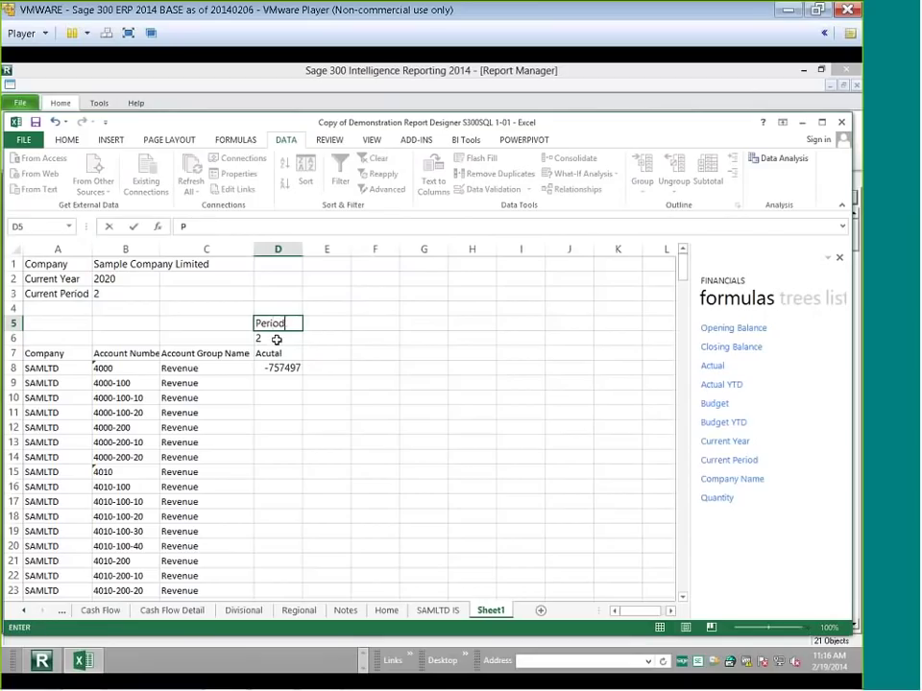
left_click(277, 339)
Enter the formula =B$3+1 in cell E6.
left_click(326, 340)
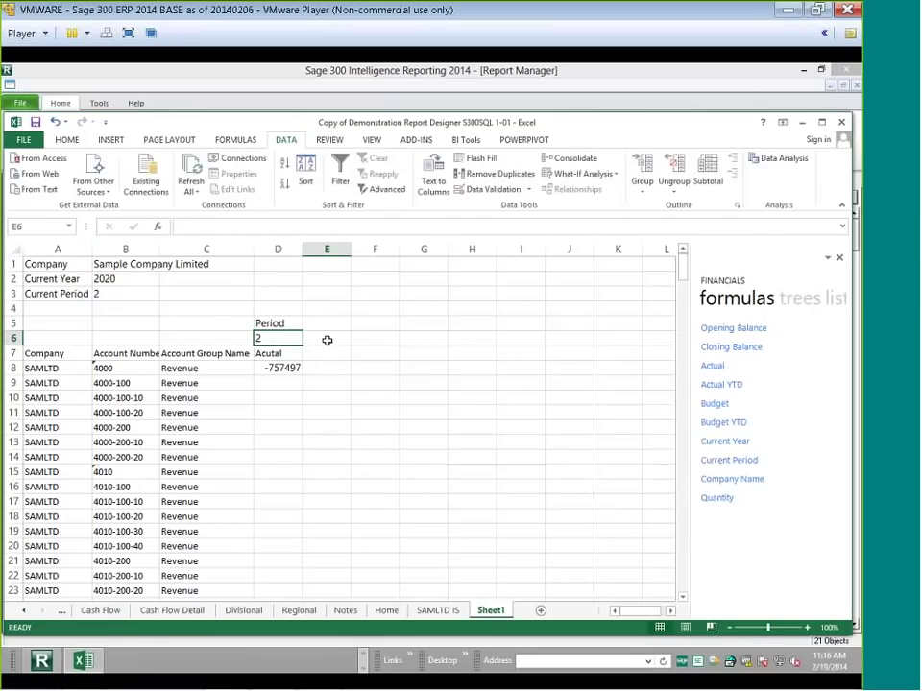
left_click(217, 227)
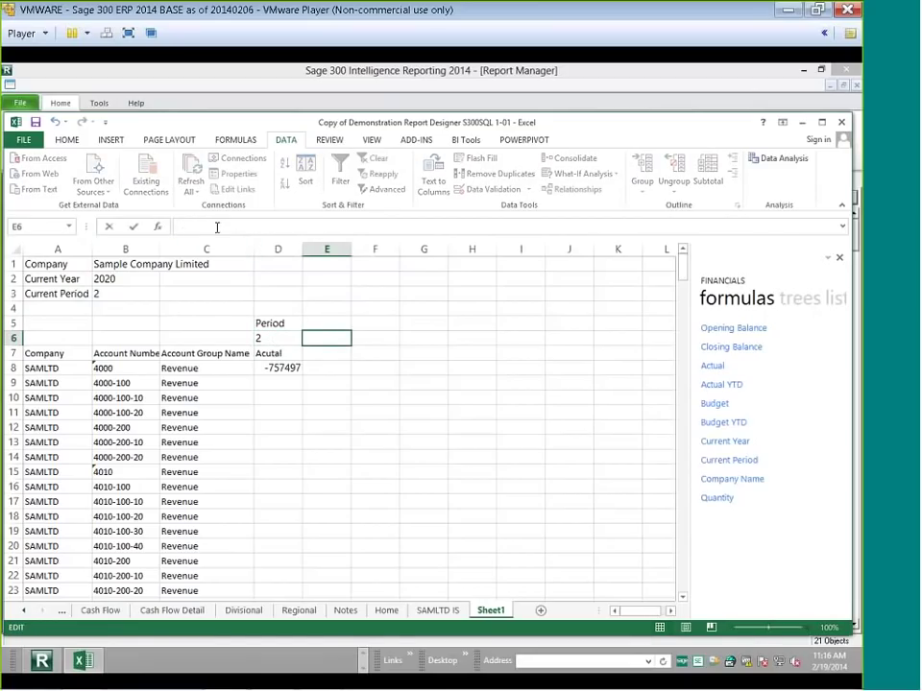
type("=")
left_click(127, 294)
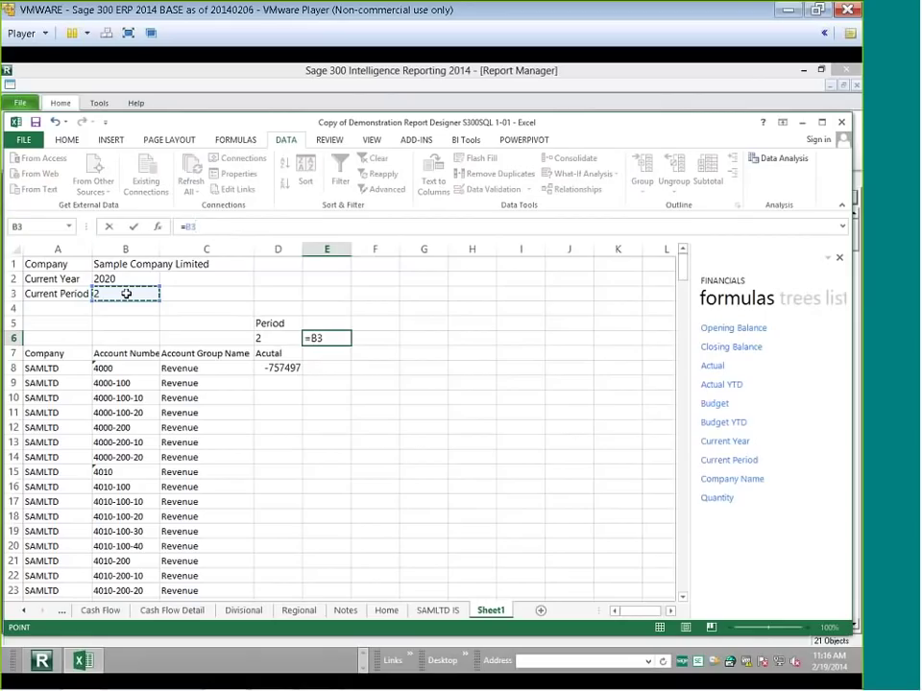
key("F4")
key("F4")
key("Return")
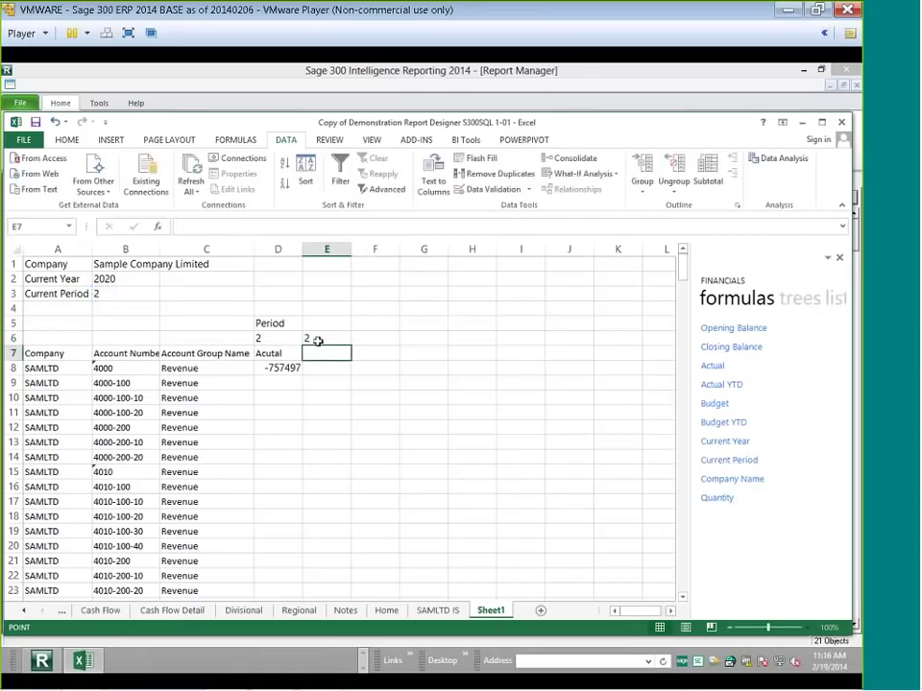
left_click(317, 340)
left_click(206, 222)
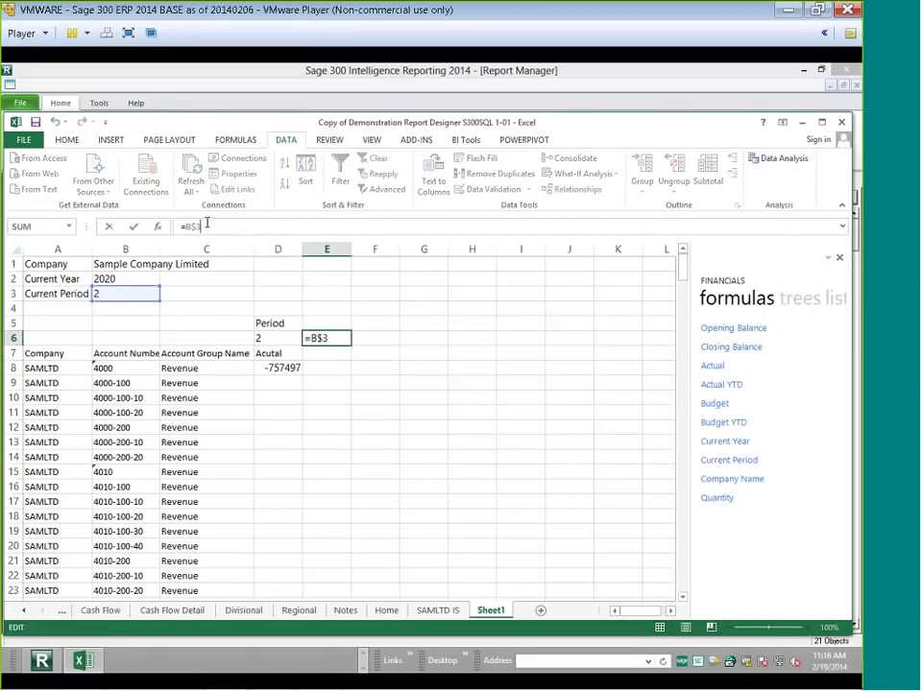
type("+1")
key("Return")
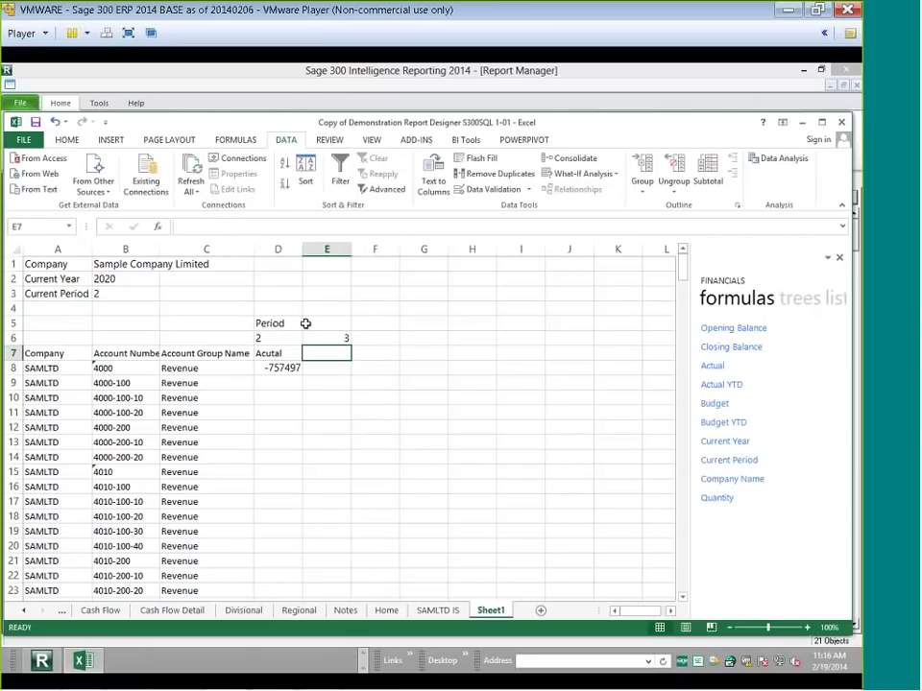
Fill the Period and Acutal heading rows across to column I, and clear the copied period numbers in F6:I6.
left_click(308, 335)
left_click(298, 324)
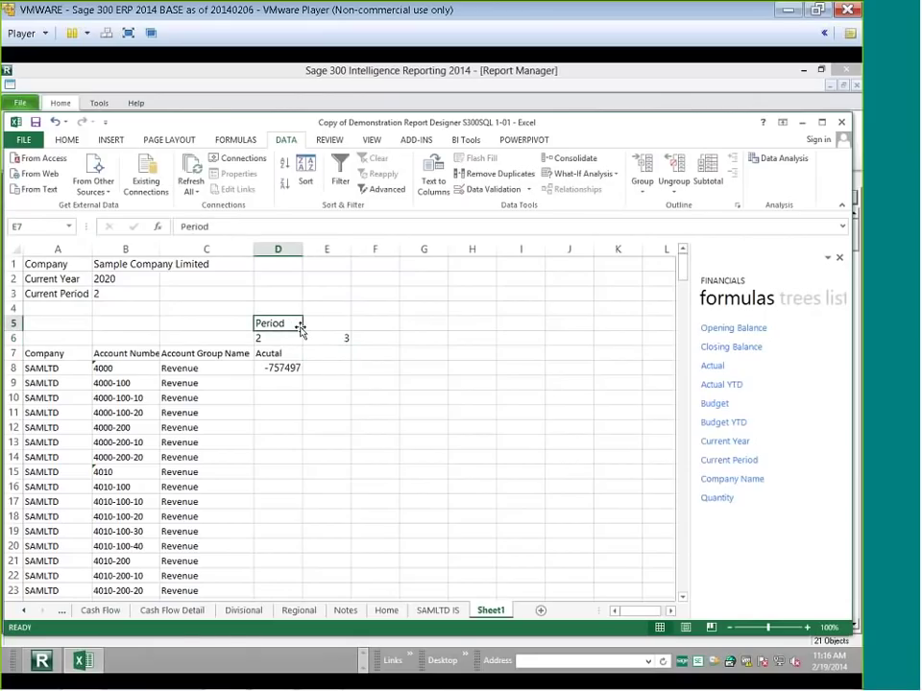
left_click_drag(301, 329, 528, 363)
left_click(277, 353)
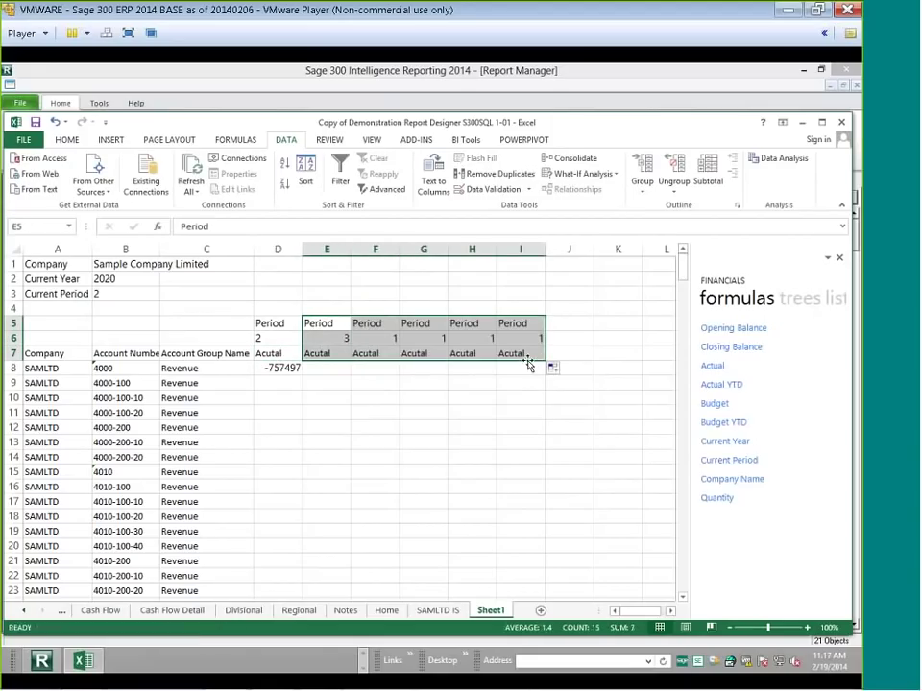
left_click(349, 342)
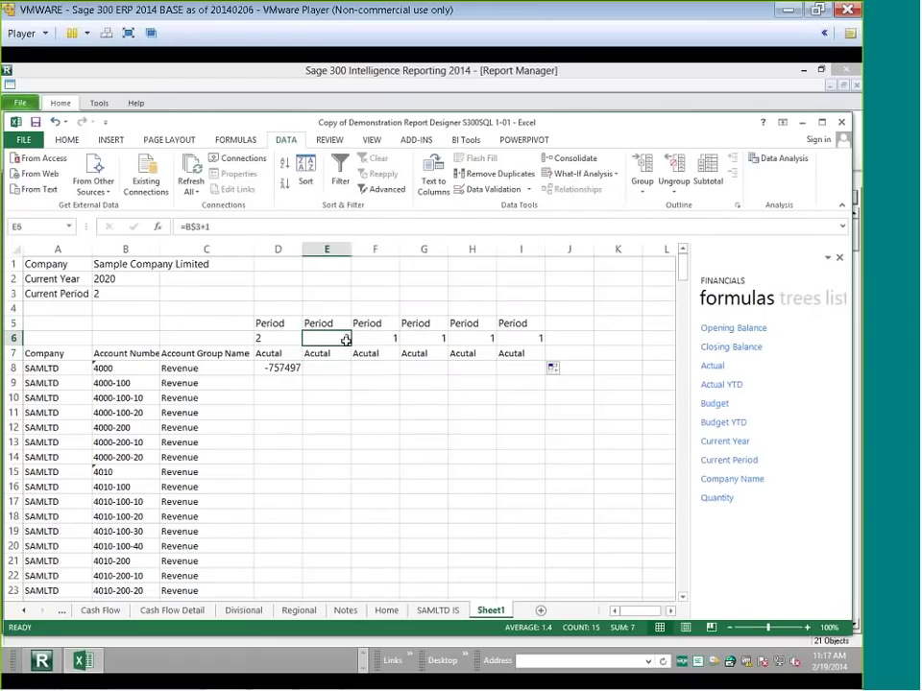
left_click_drag(357, 338, 498, 339)
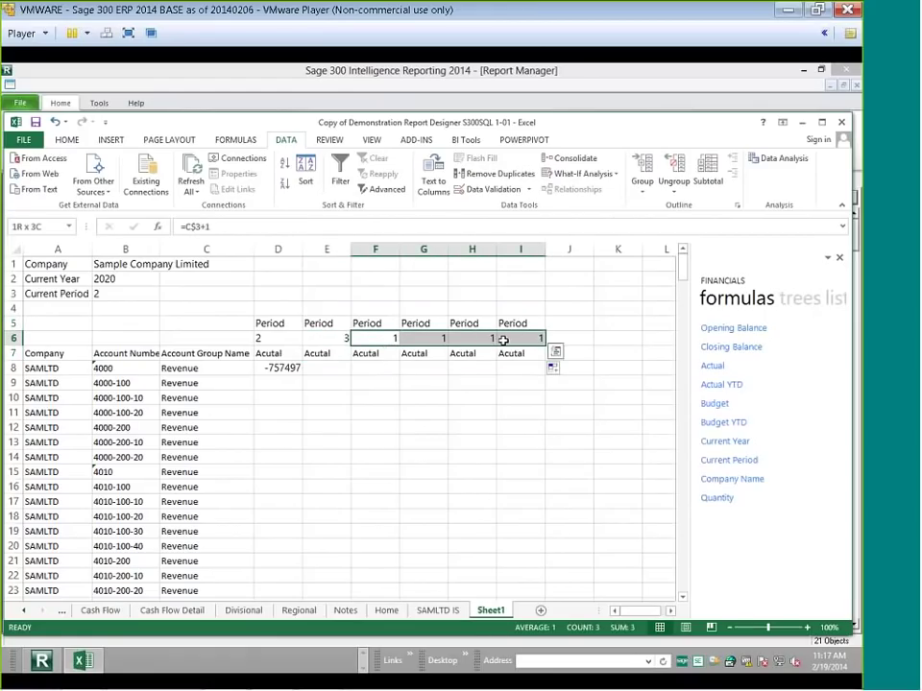
Change the formula in E6 to =D$6+1 and fill it across to I6.
left_click(310, 342)
left_click(213, 226)
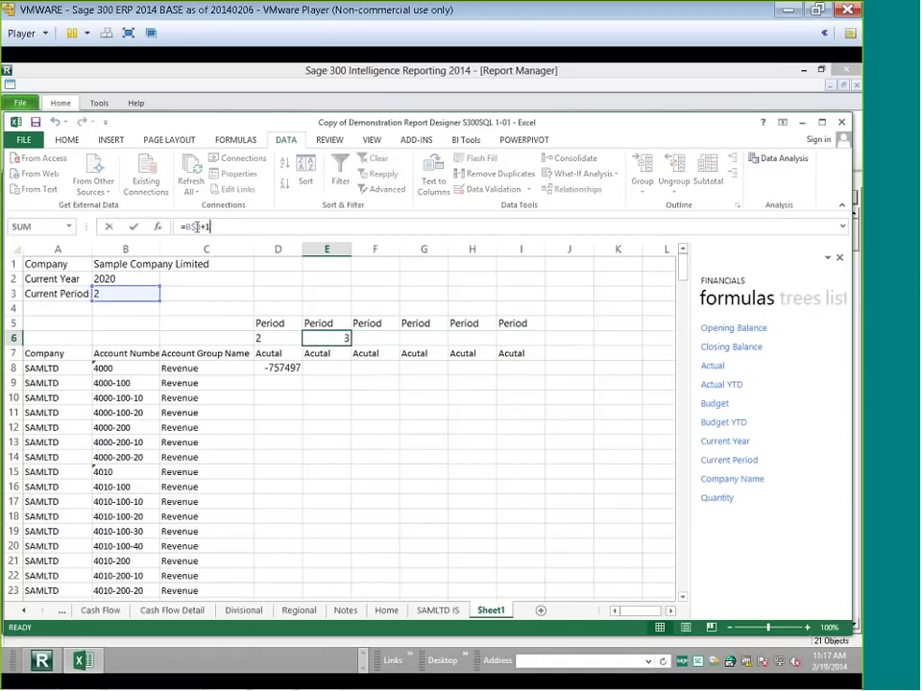
left_click_drag(202, 226, 185, 227)
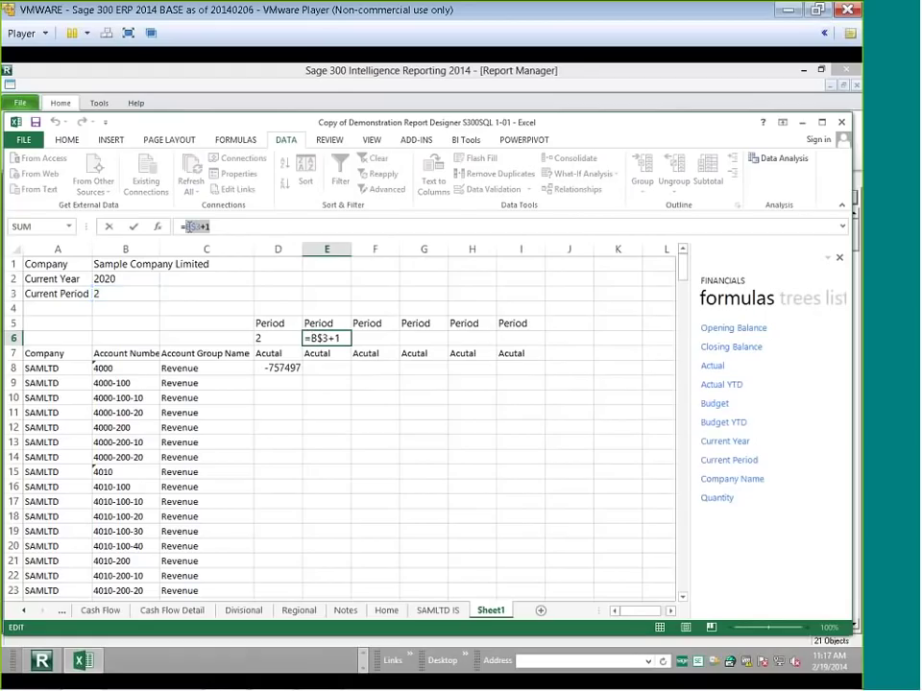
key("BackSpace")
left_click(270, 336)
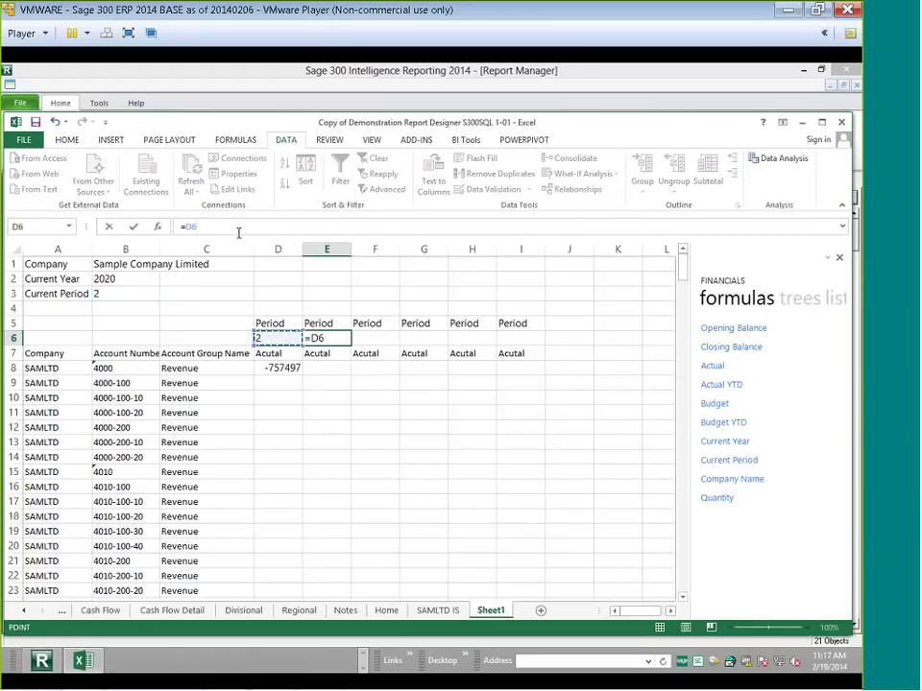
key("F4")
key("F4")
type("+1")
key("Return")
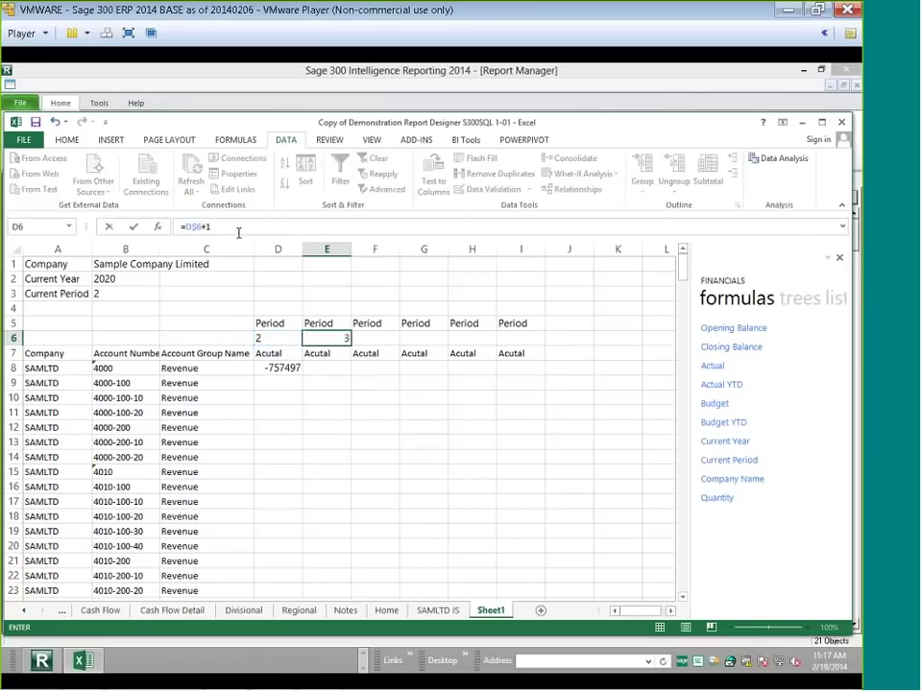
left_click(327, 333)
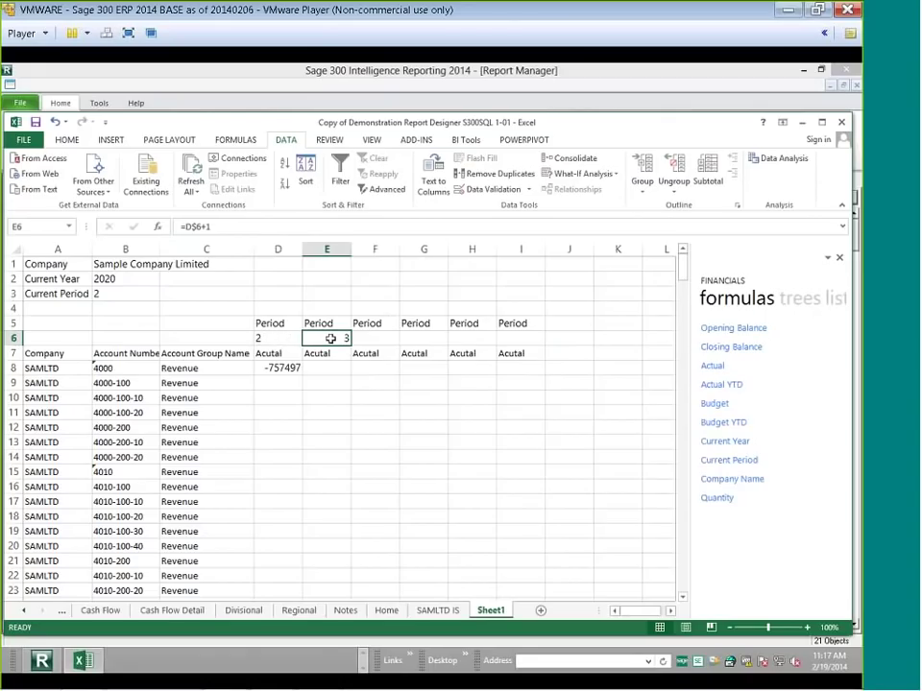
left_click_drag(351, 345, 526, 346)
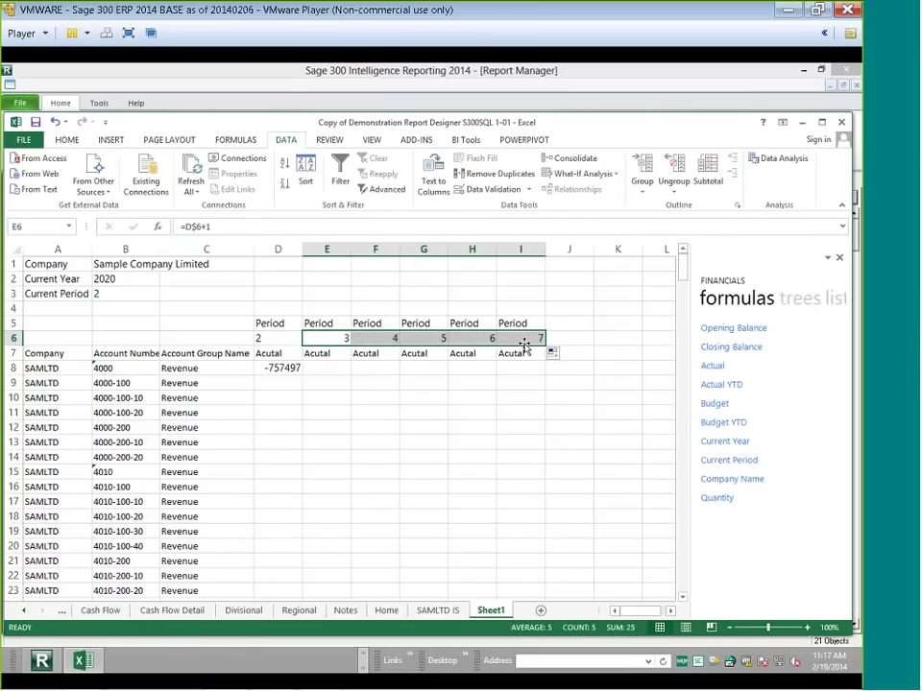
Open the function arguments of the GLActual300 formula in D8 and set Account to $B8.
left_click(283, 368)
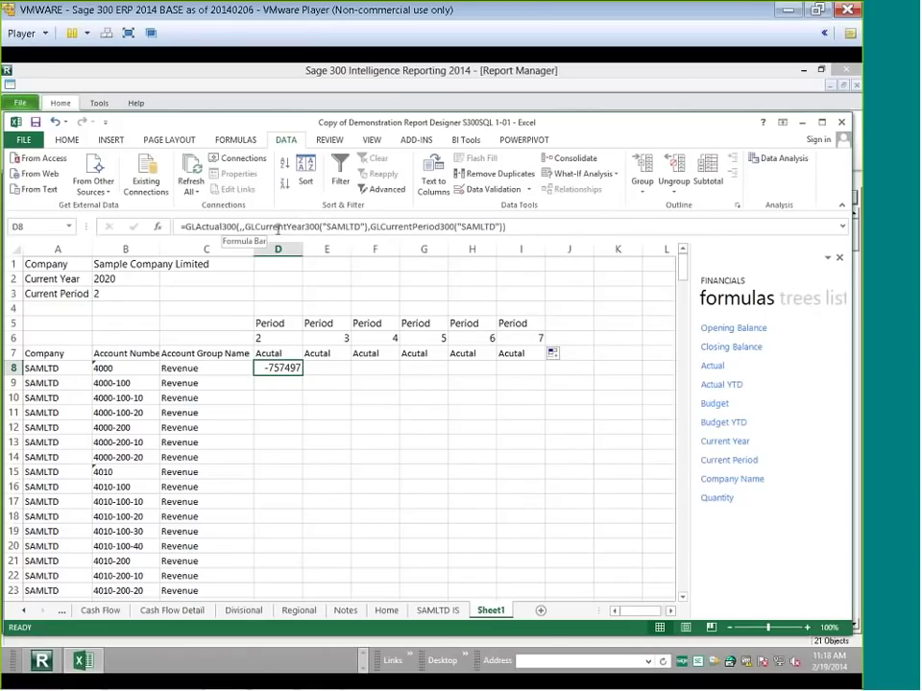
left_click(160, 228)
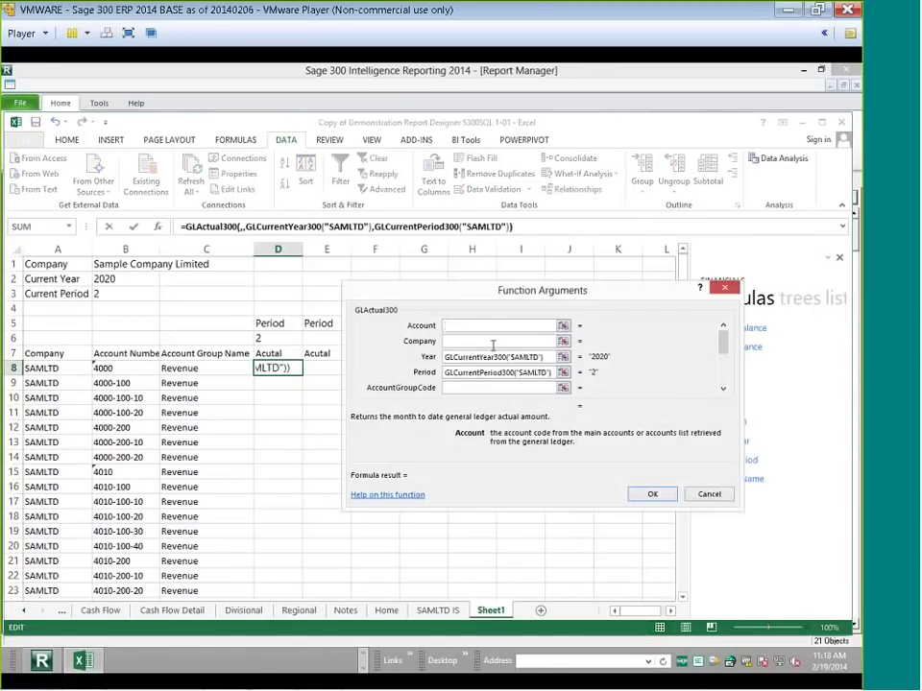
left_click(127, 368)
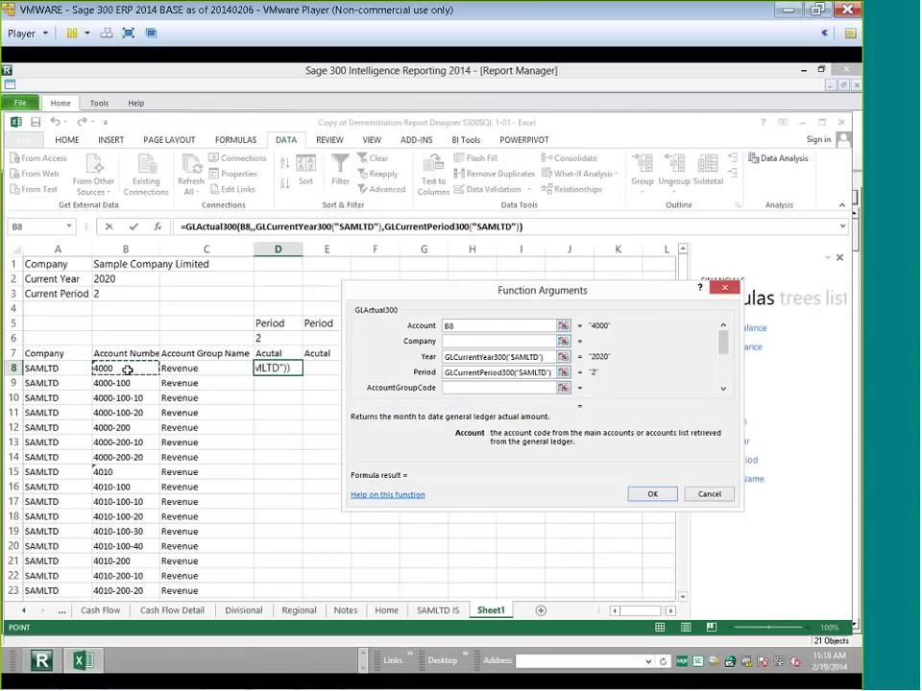
key("F4")
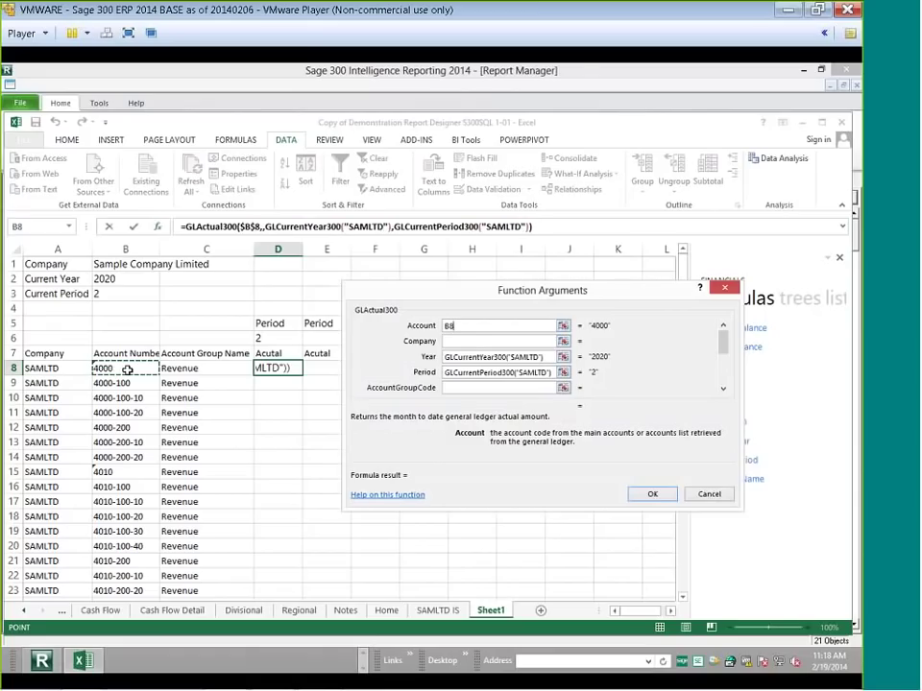
key("F4")
key("F4")
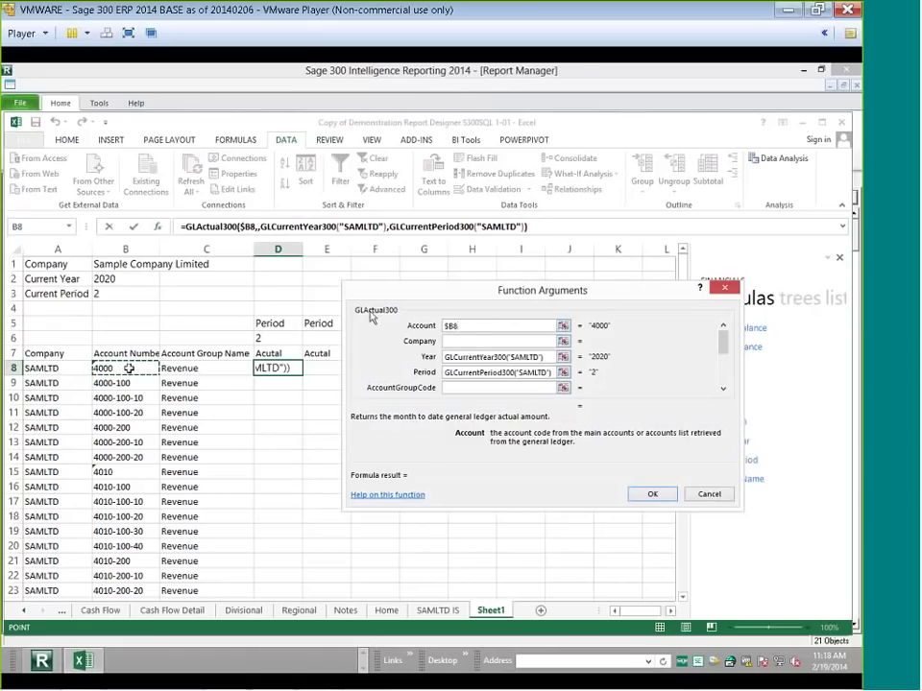
Replace the formula's Year argument with the absolute reference $B$2.
double_click(512, 357)
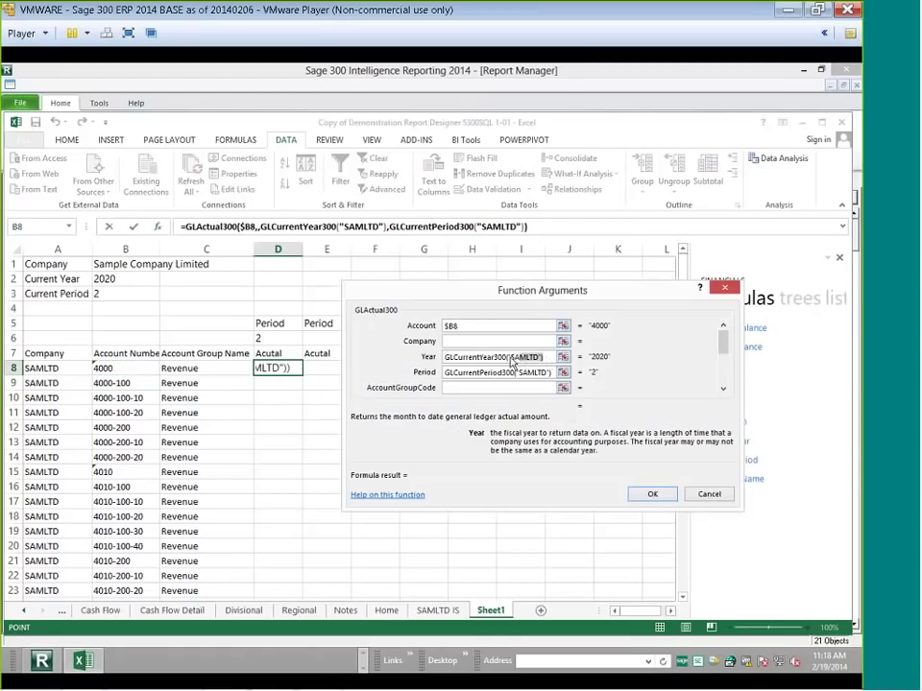
triple_click(512, 358)
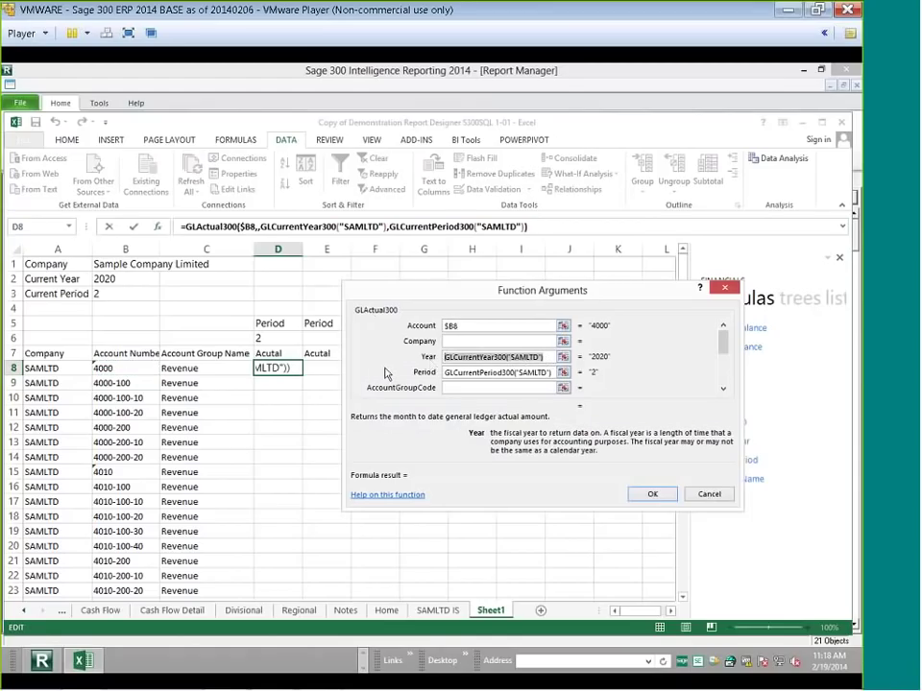
left_click(146, 279)
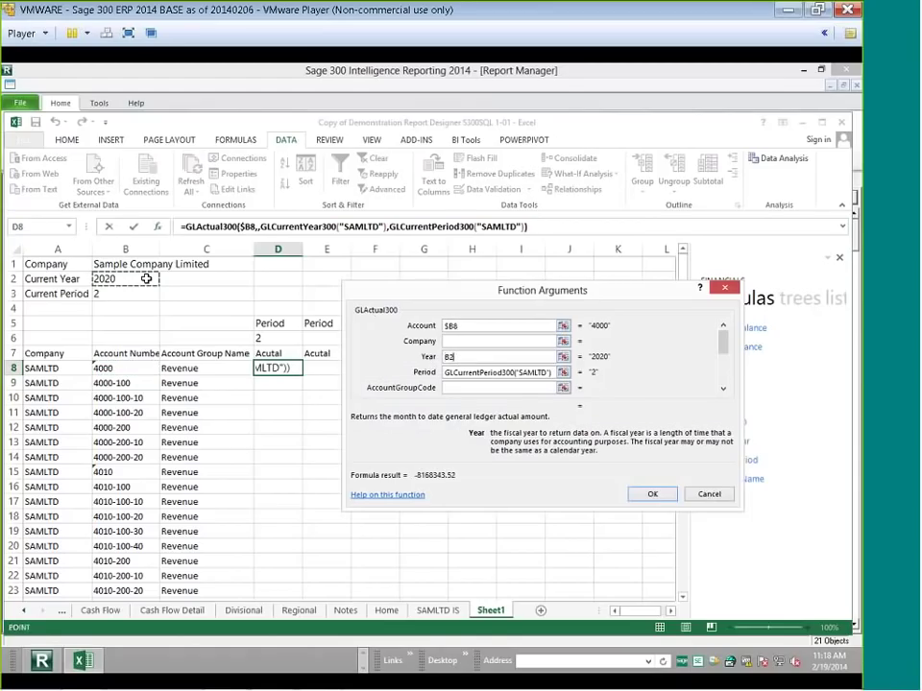
key("F4")
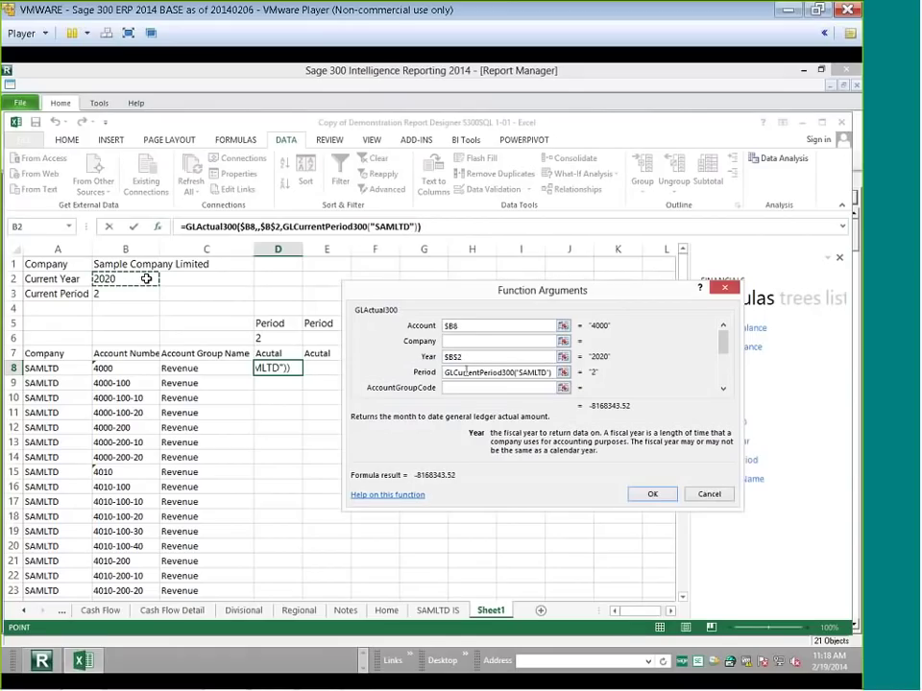
Replace the formula's Period argument with the row-locked reference D$6 and apply the function arguments to D8.
left_click_drag(551, 376, 445, 374)
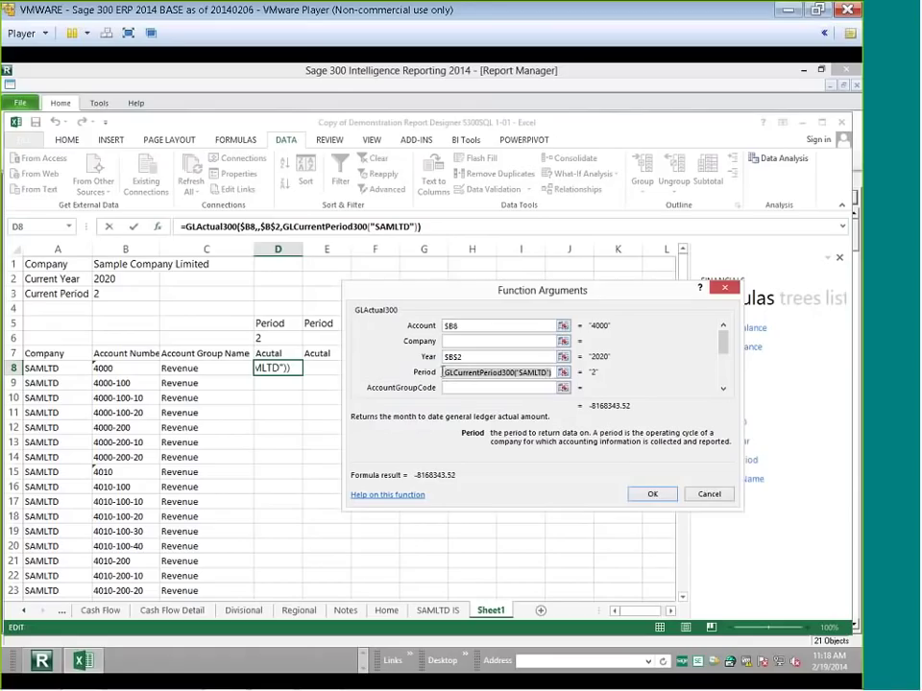
left_click(135, 298)
key("F4")
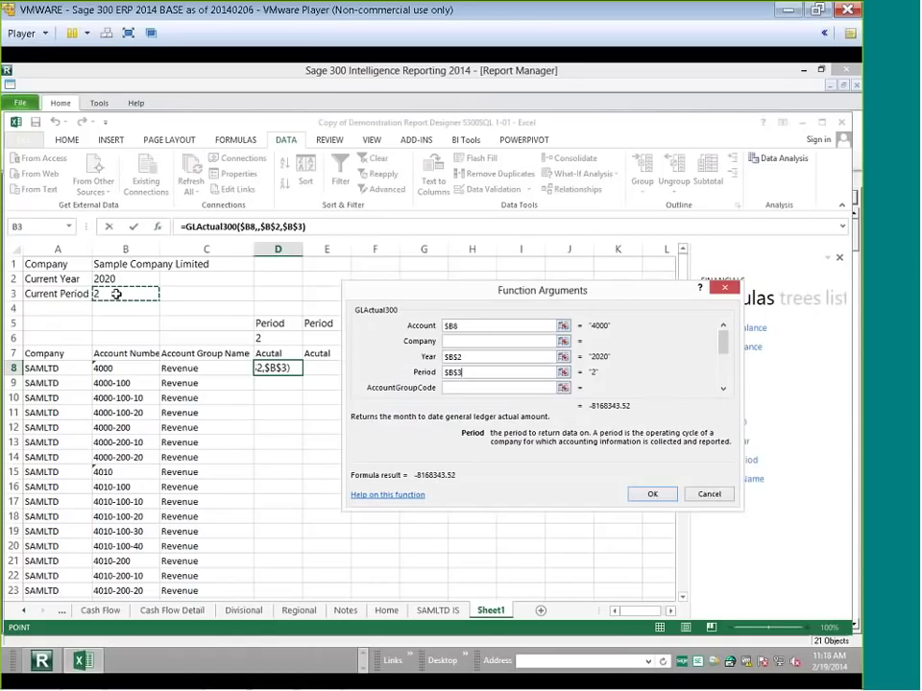
left_click(282, 339)
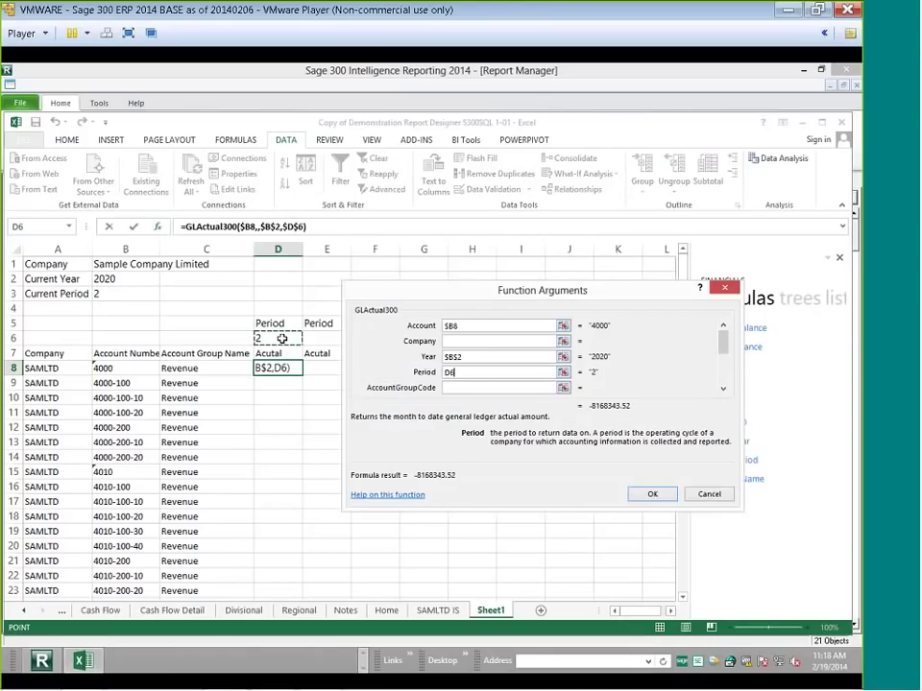
key("F4")
key("F4")
left_click(657, 494)
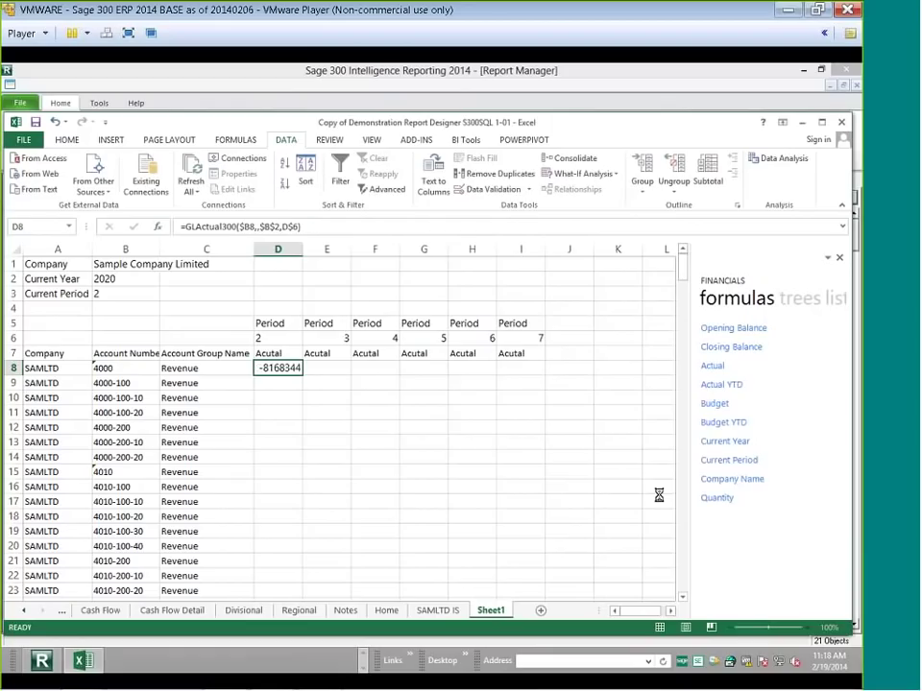
Widen column D to fit its amount and fill the GLActual300 formula from D8 down through all the account rows.
left_click(308, 261)
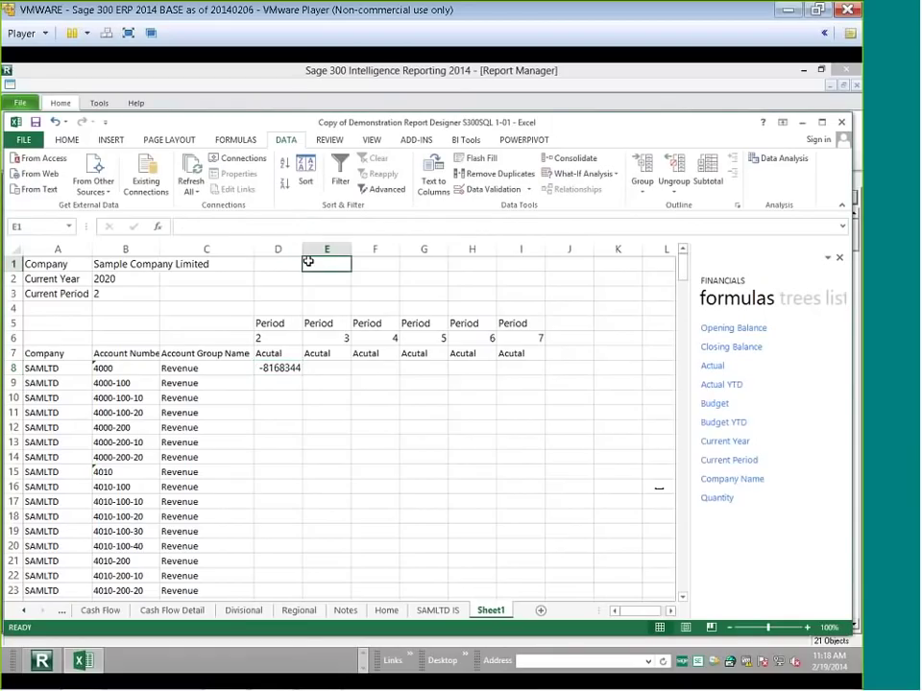
left_click(284, 248)
left_click_drag(302, 249, 322, 250)
left_click(294, 369)
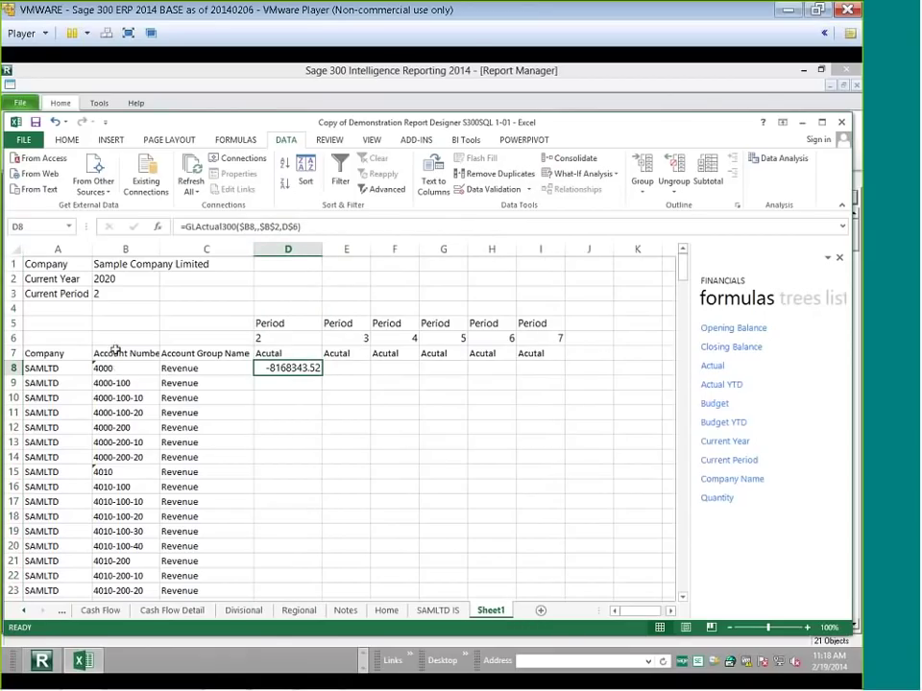
double_click(321, 375)
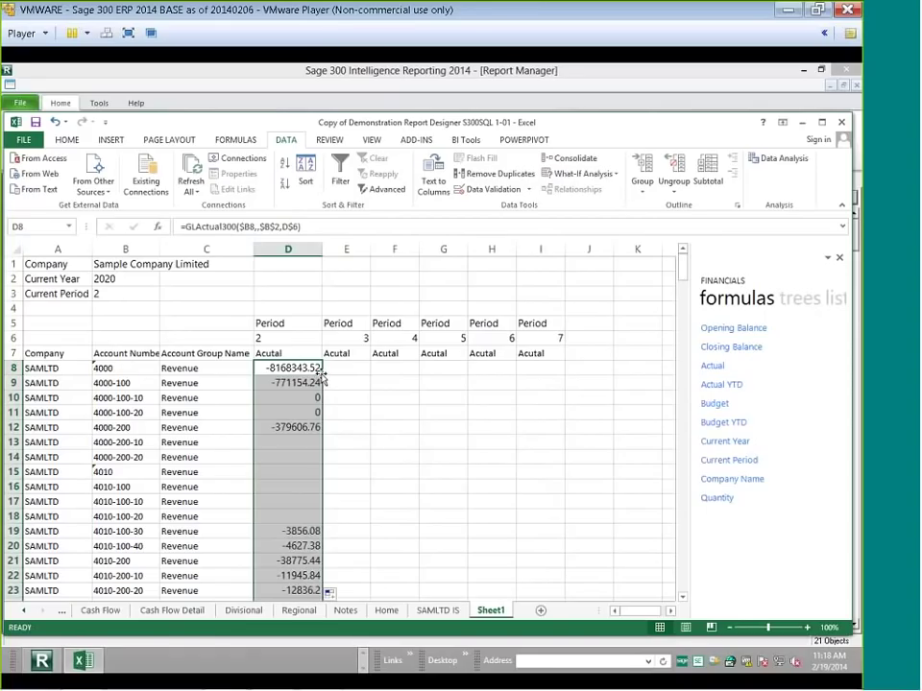
left_click(300, 369)
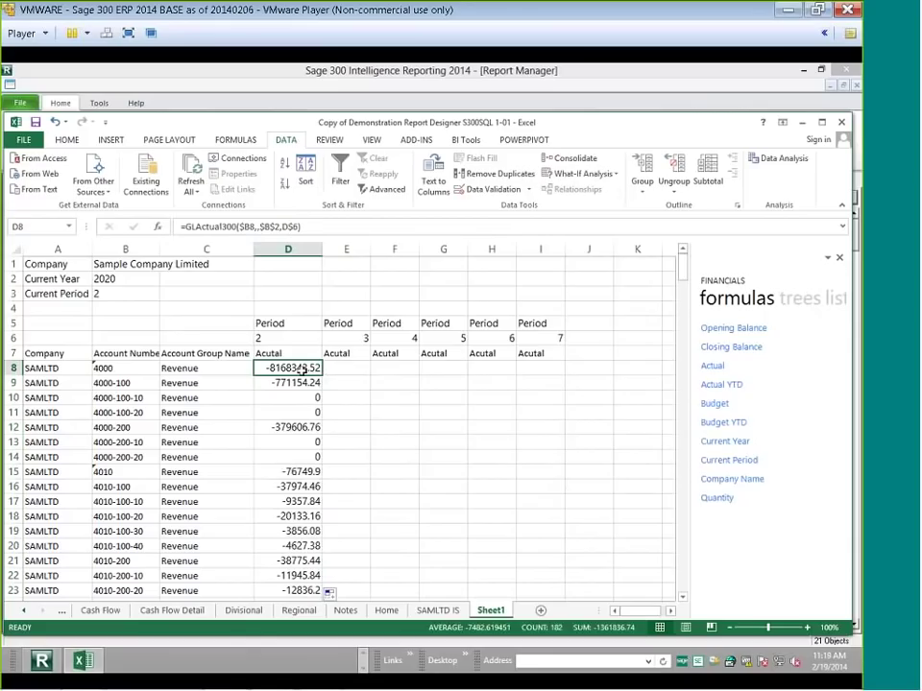
scroll(301, 374, "down", 1)
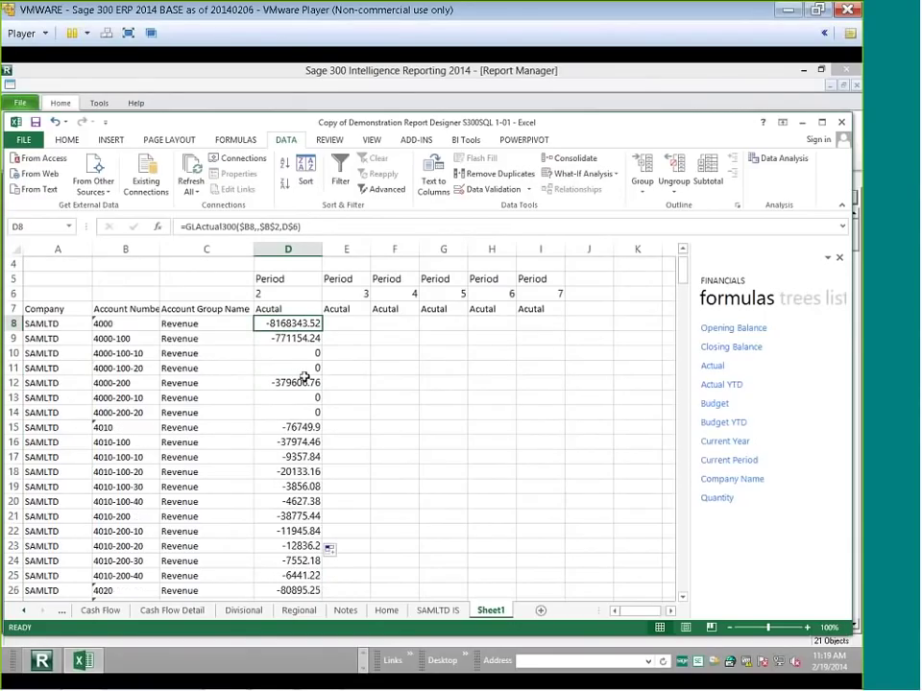
scroll(298, 331, "up", 1)
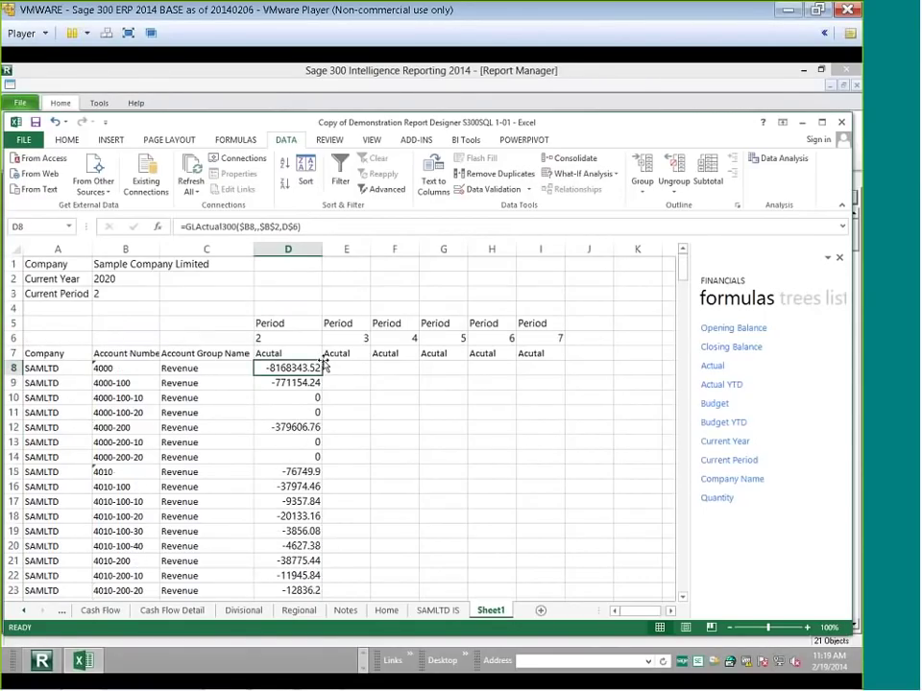
Negate the D8 formula to =-GLActual300($B8,,$B$2,D$6) and fill it down to D42, covering the Revenue and Other Revenue accounts.
left_click(183, 226)
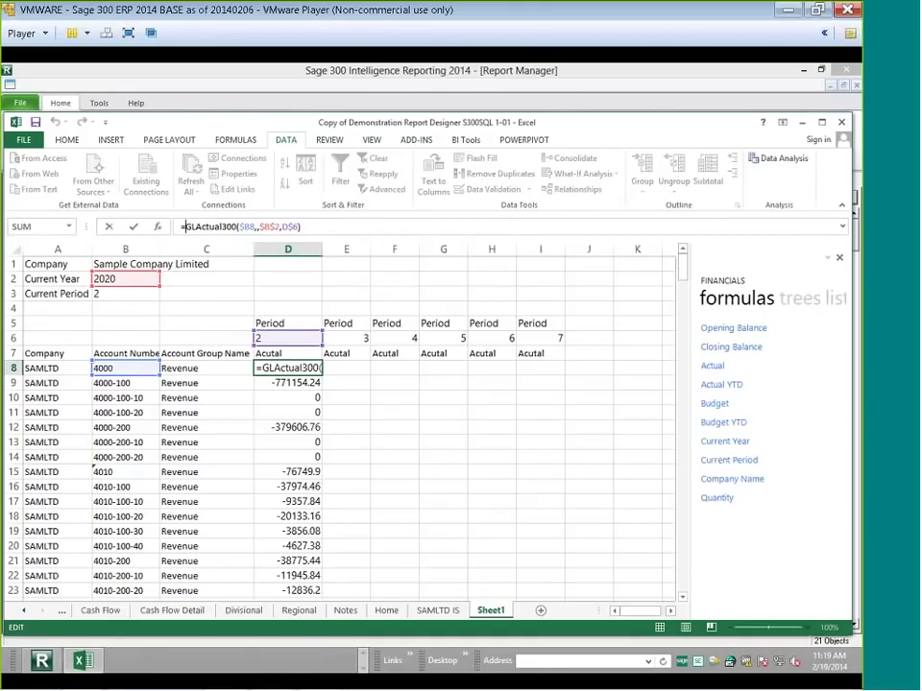
left_click(186, 226)
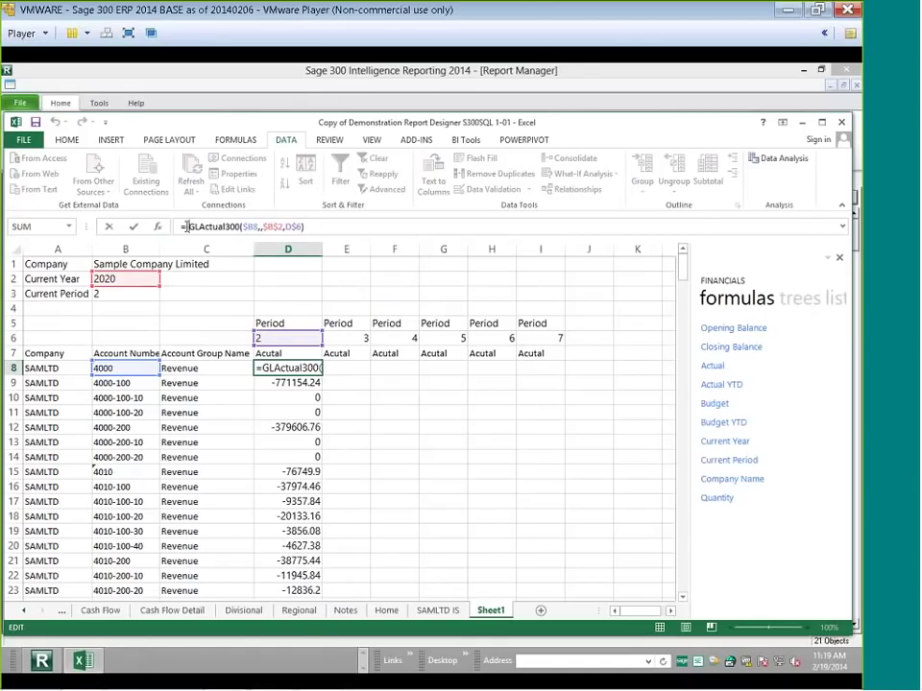
type("-")
left_click(133, 226)
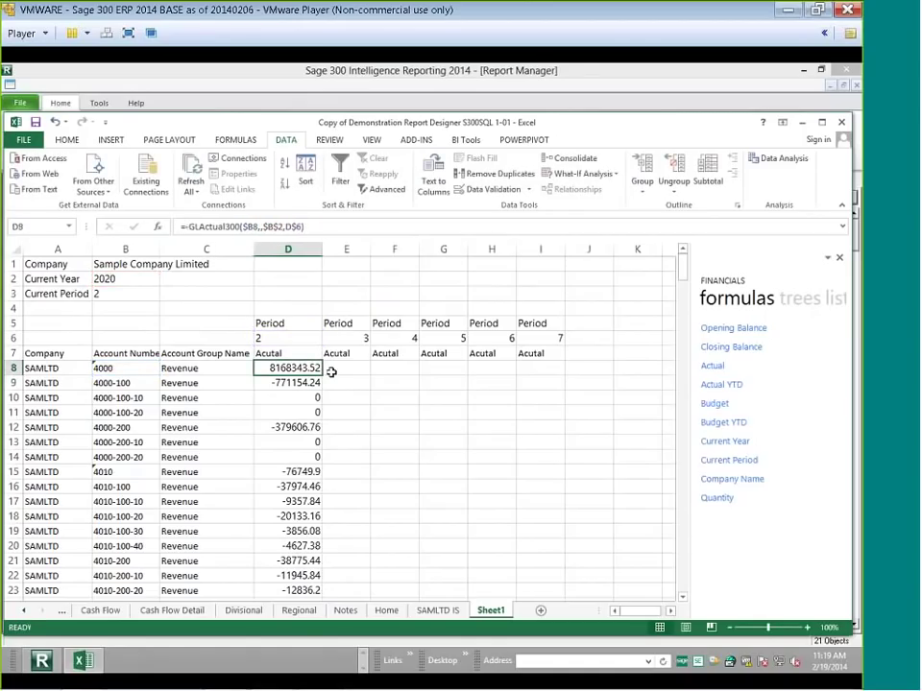
left_click_drag(318, 377, 293, 480)
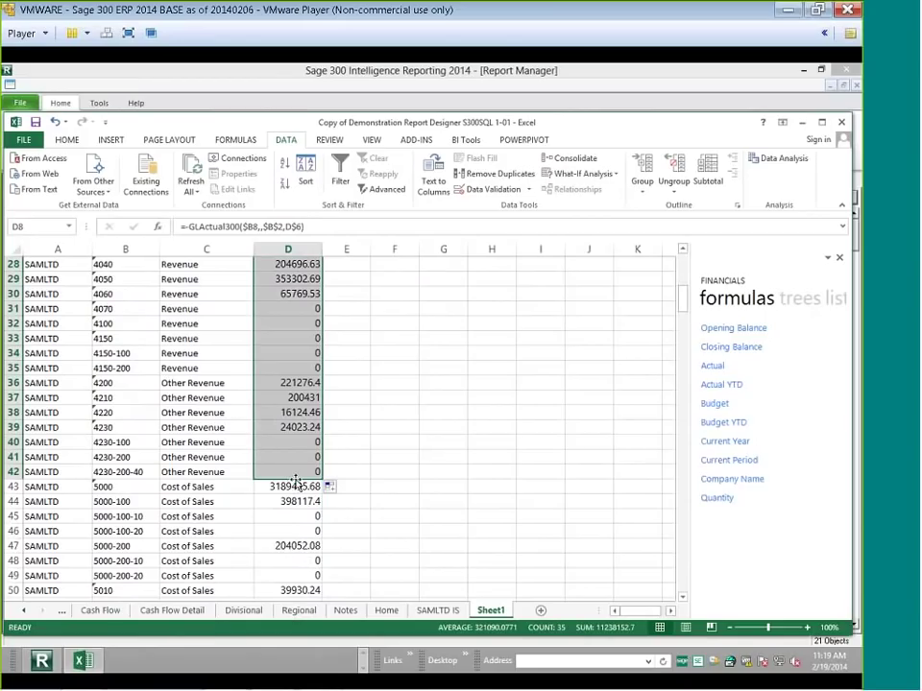
scroll(304, 433, "up", 6)
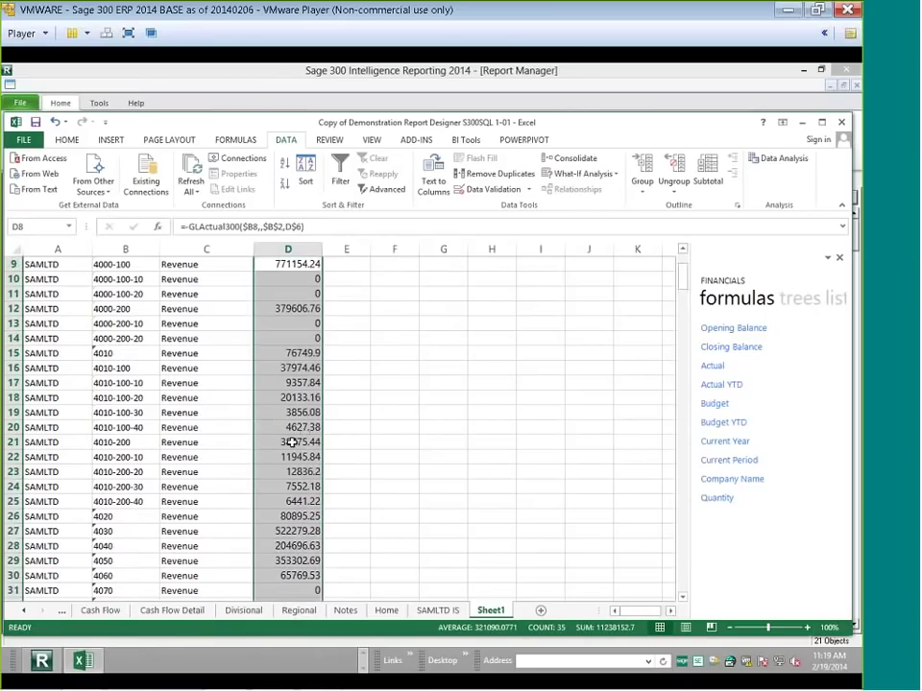
scroll(291, 442, "up", 3)
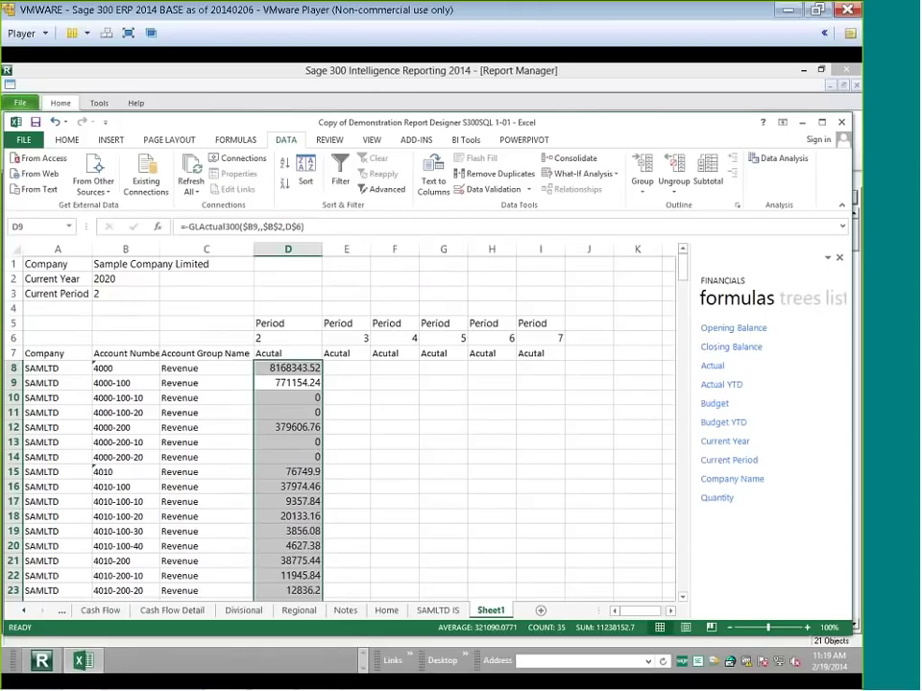
Fill the actual formulas in D8:D189 across to column I.
left_click(298, 369)
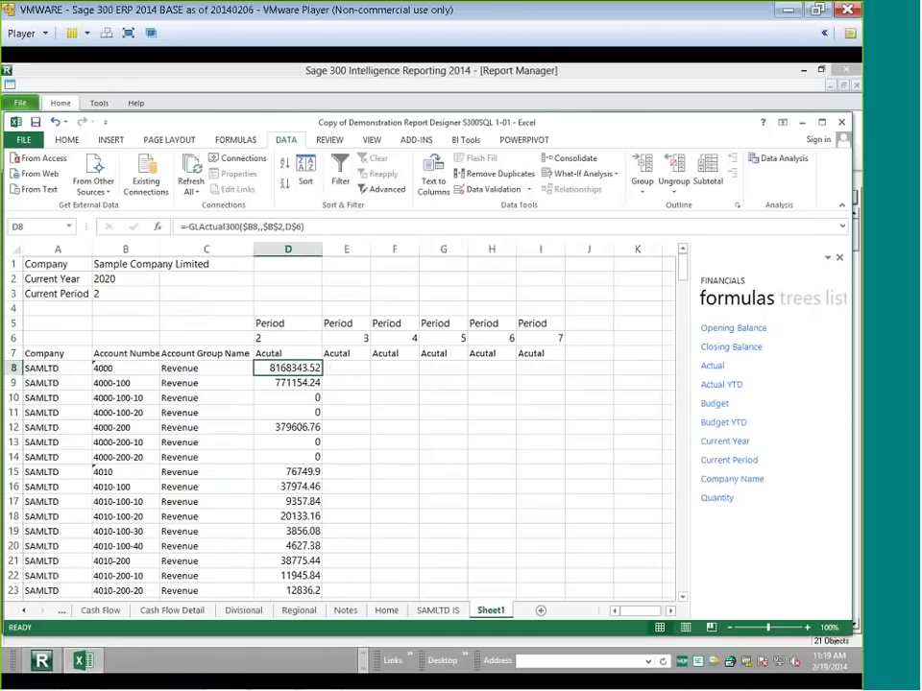
left_click_drag(270, 369, 545, 575)
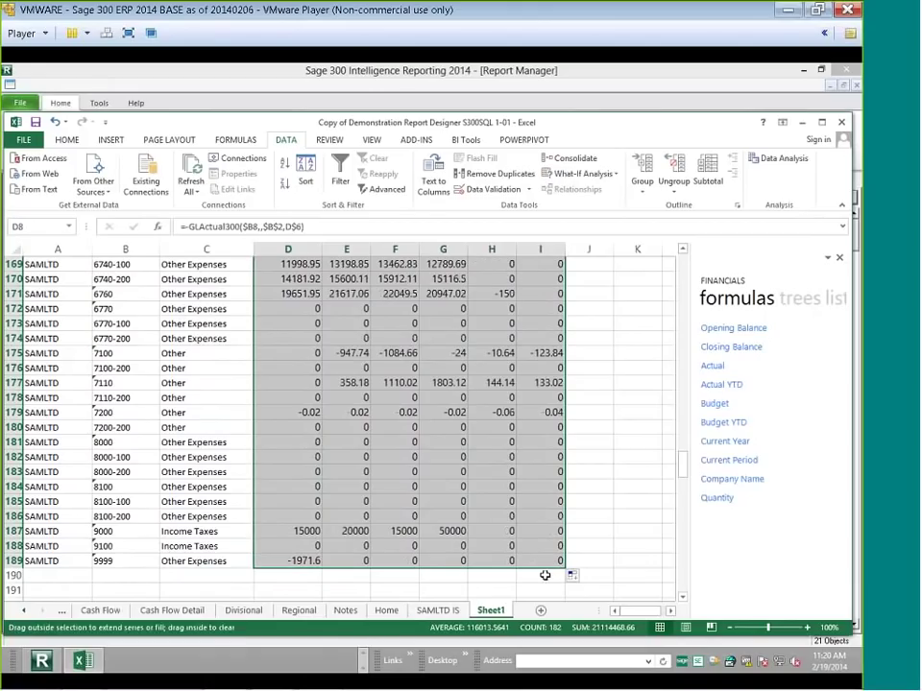
left_click(686, 464)
left_click_drag(686, 465, 685, 262)
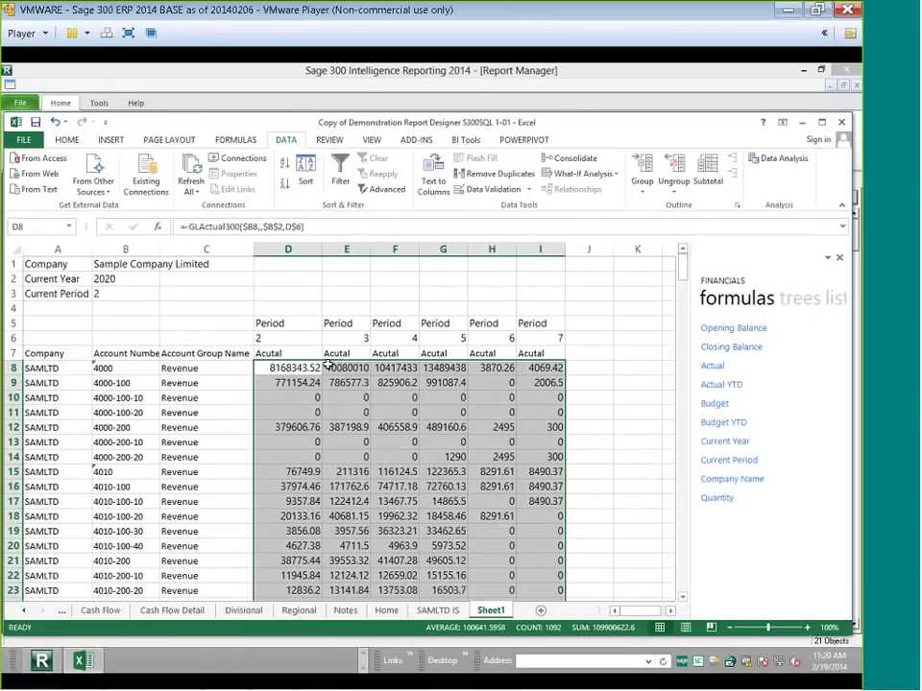
Widen columns E through I so that the full amounts fit.
left_click(352, 248)
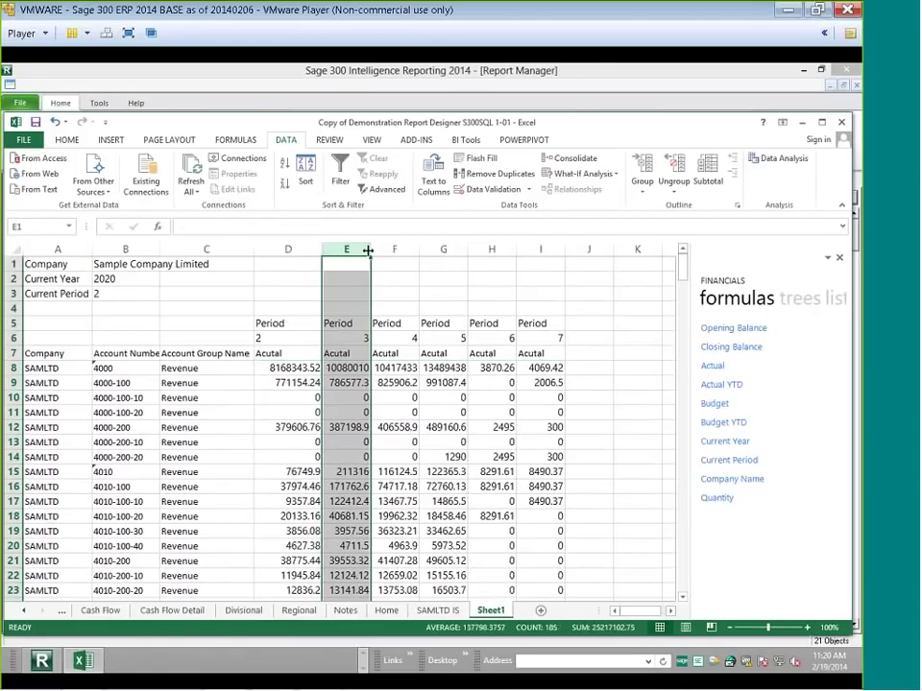
left_click(366, 249)
left_click_drag(367, 249, 582, 258)
left_click(569, 250)
left_click(301, 369)
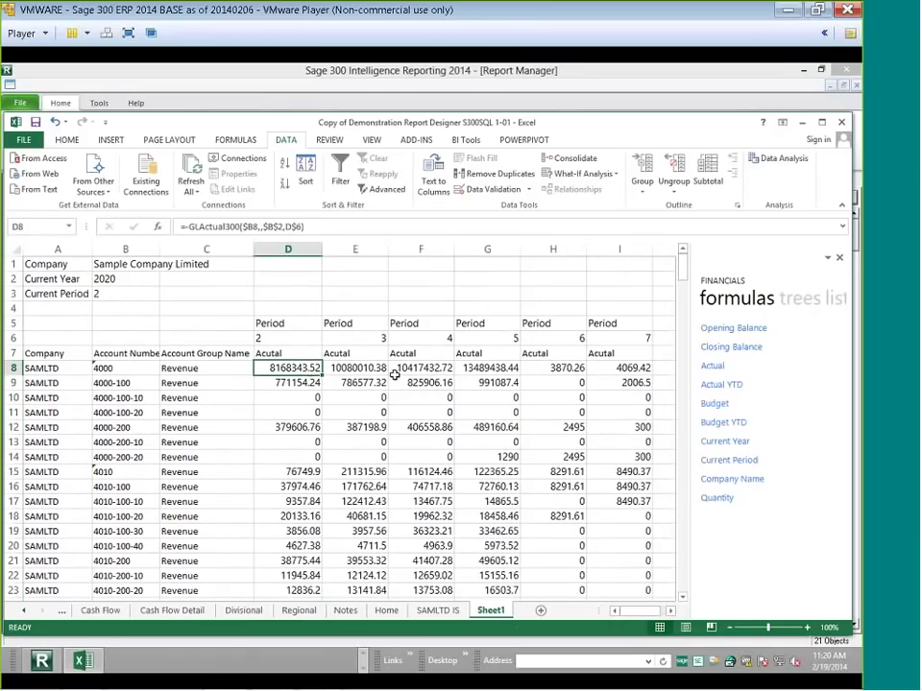
Center and bold the period and actual headings in D5:I7.
left_click(294, 322)
left_click_drag(295, 323, 629, 356)
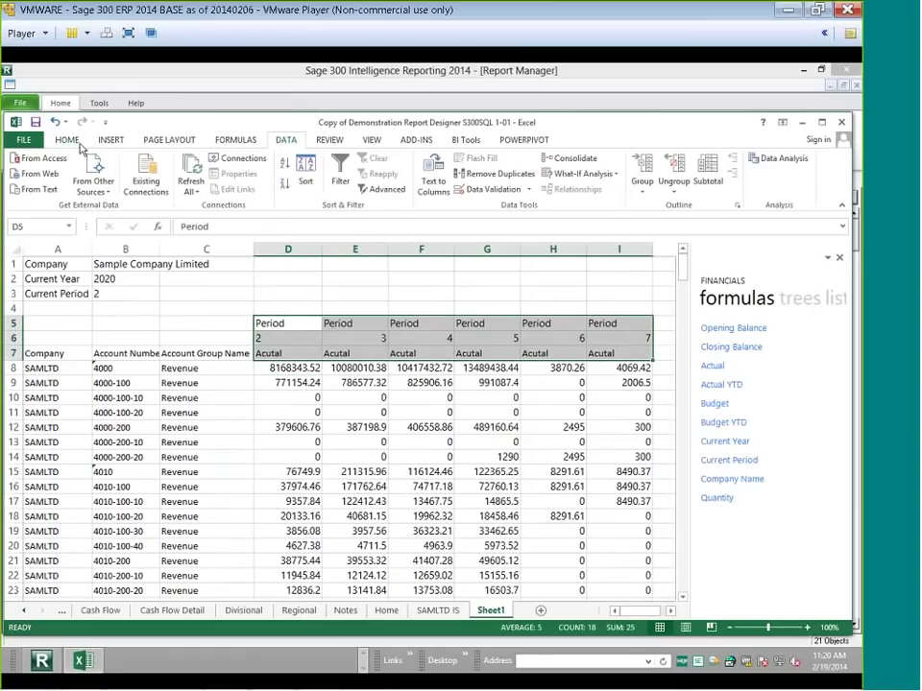
left_click(67, 140)
left_click(227, 190)
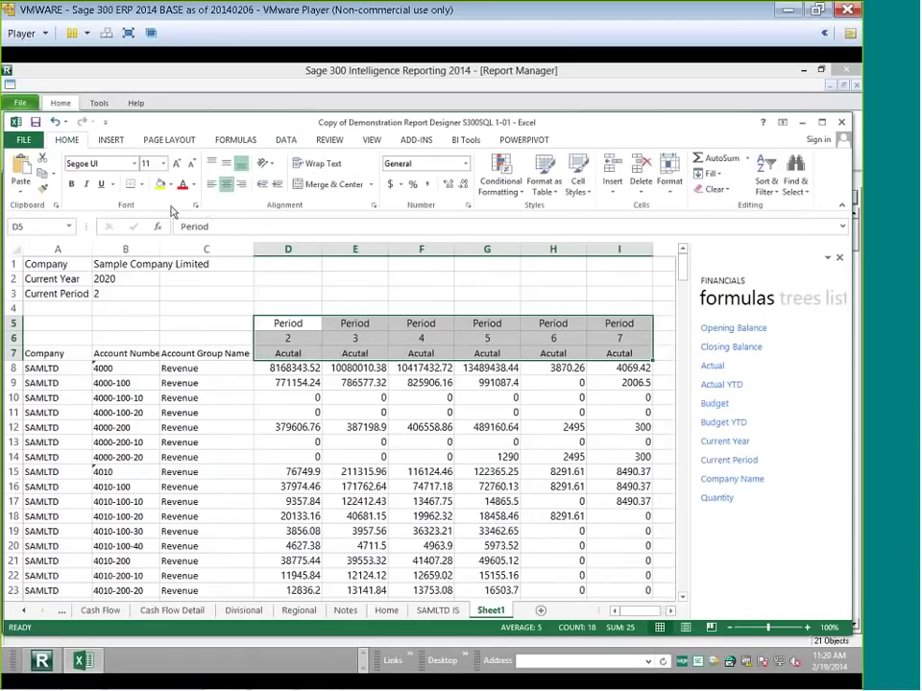
left_click(72, 187)
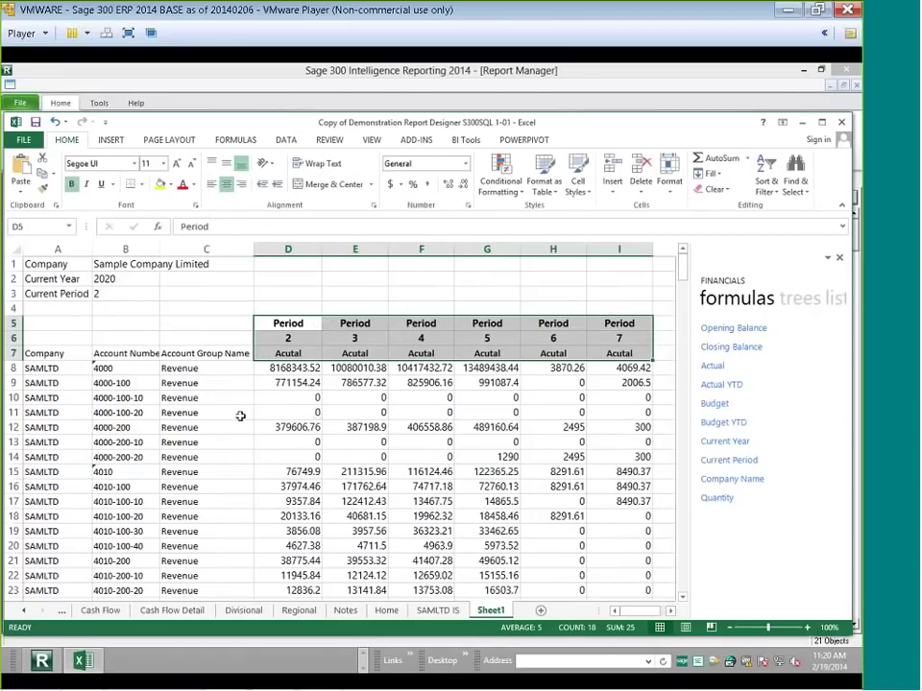
left_click(276, 372)
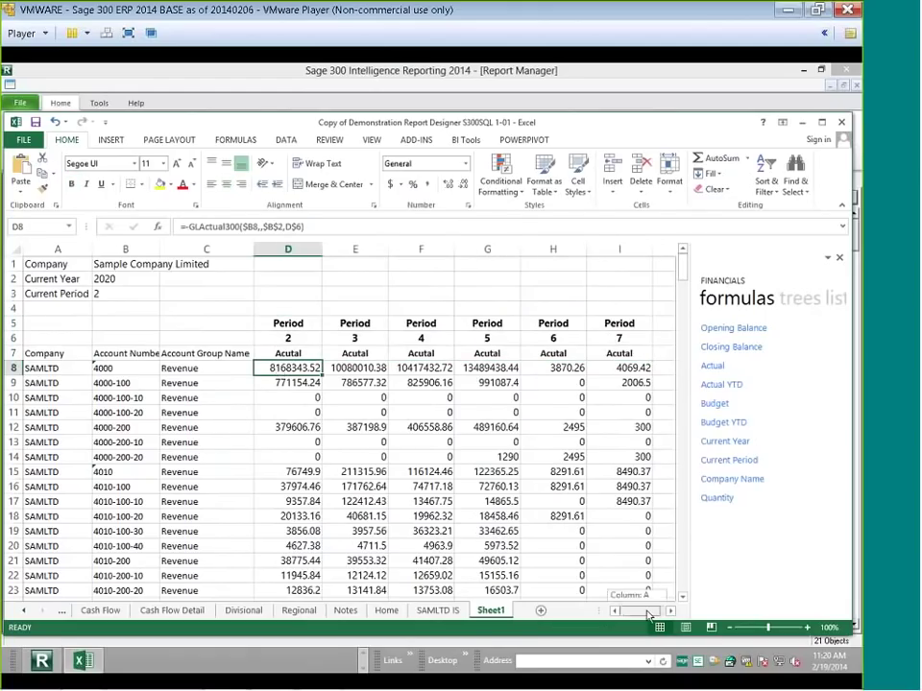
Enter the heading Actual YTD in J7, beside the last period column.
scroll(651, 613, "right", 1)
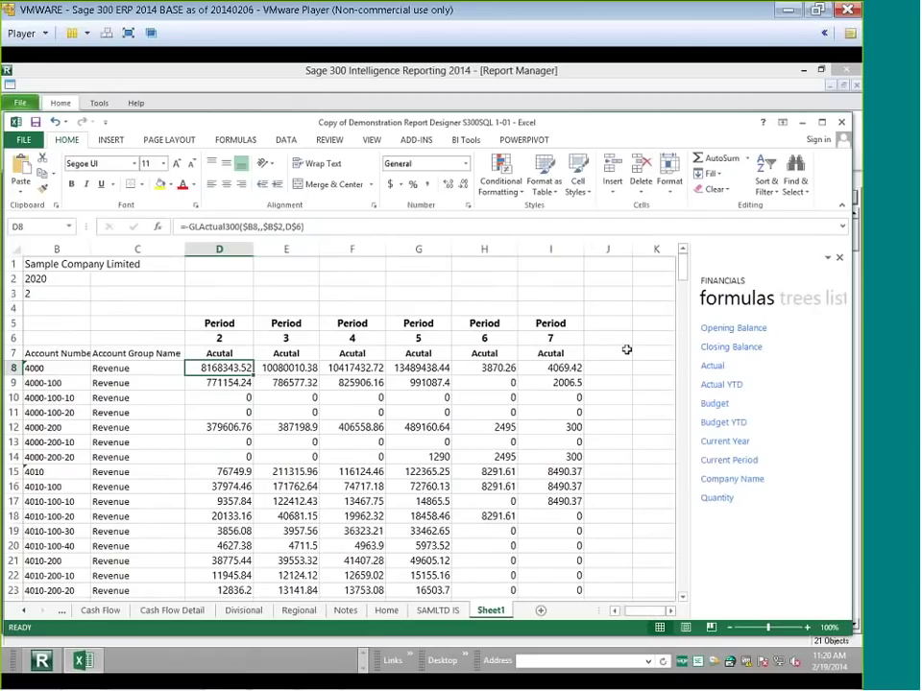
left_click(611, 372)
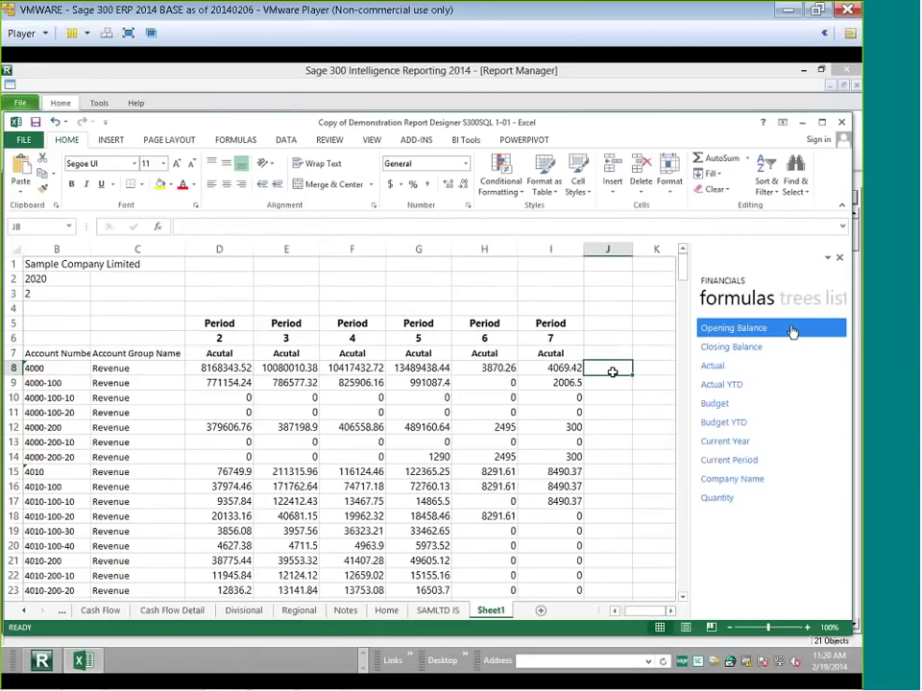
left_click(828, 299)
left_click(761, 306)
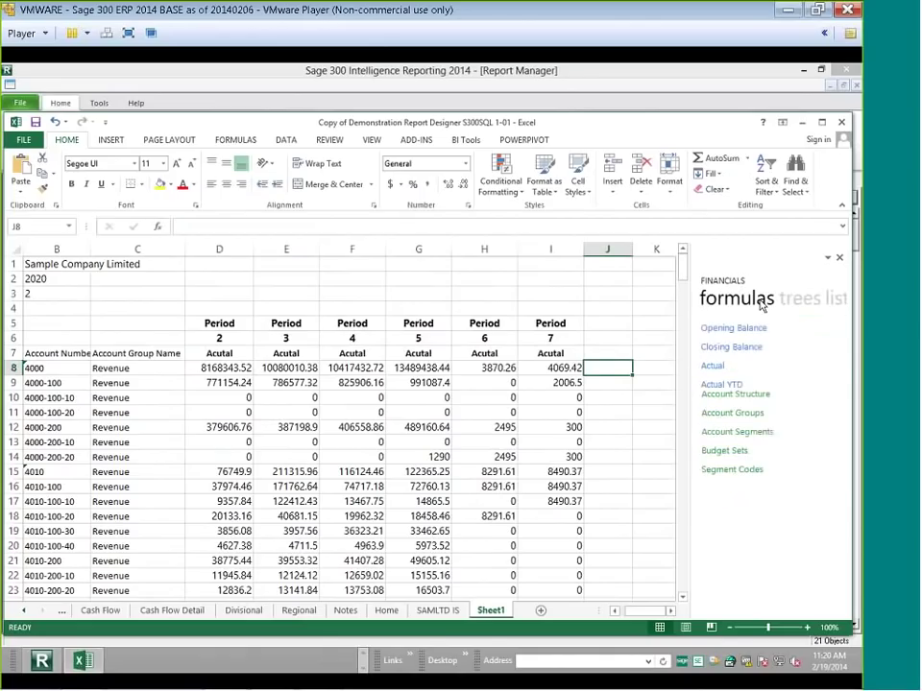
left_click(615, 352)
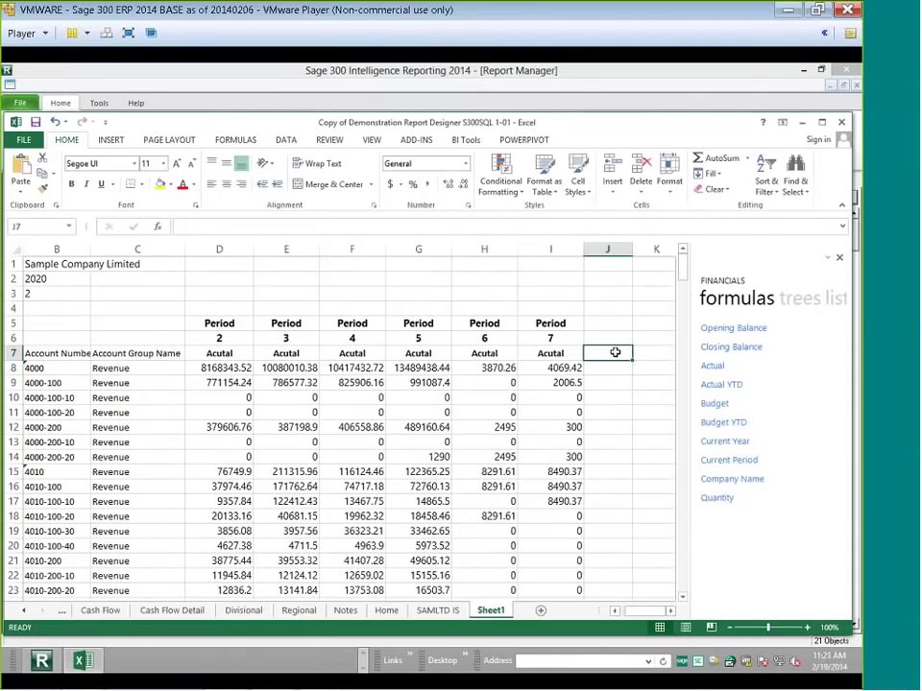
type("Actual YT")
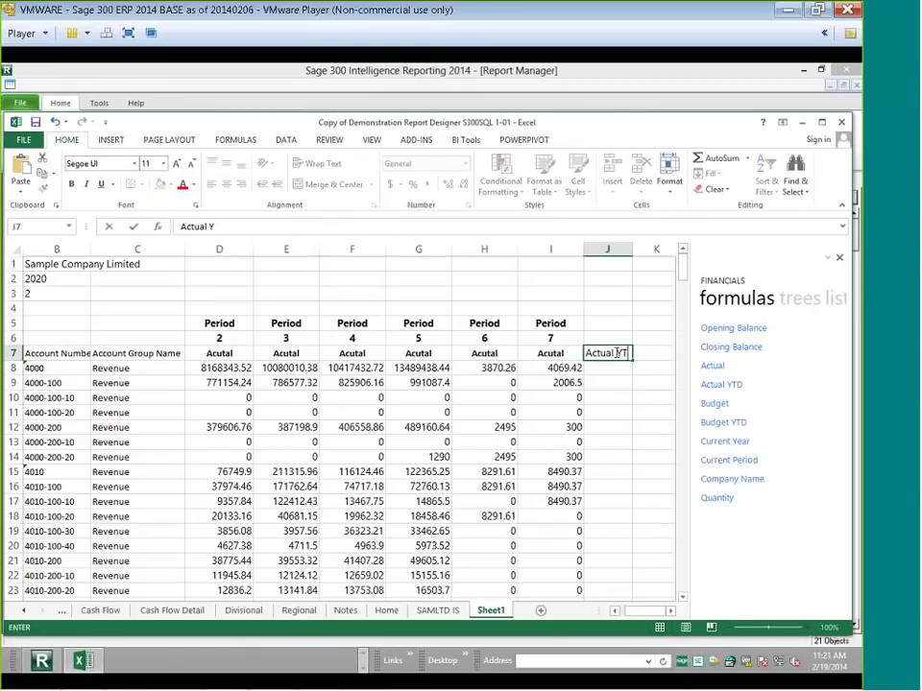
type("D")
key("Return")
Insert the Actual YTD formula in J8 and set its Account argument to $B8.
left_click(716, 385)
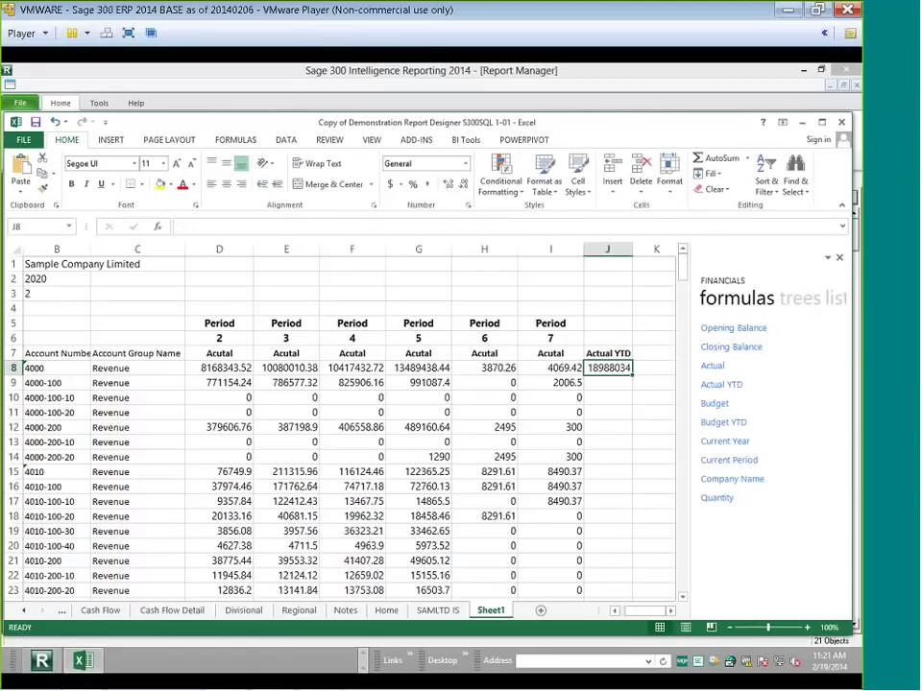
key("F2")
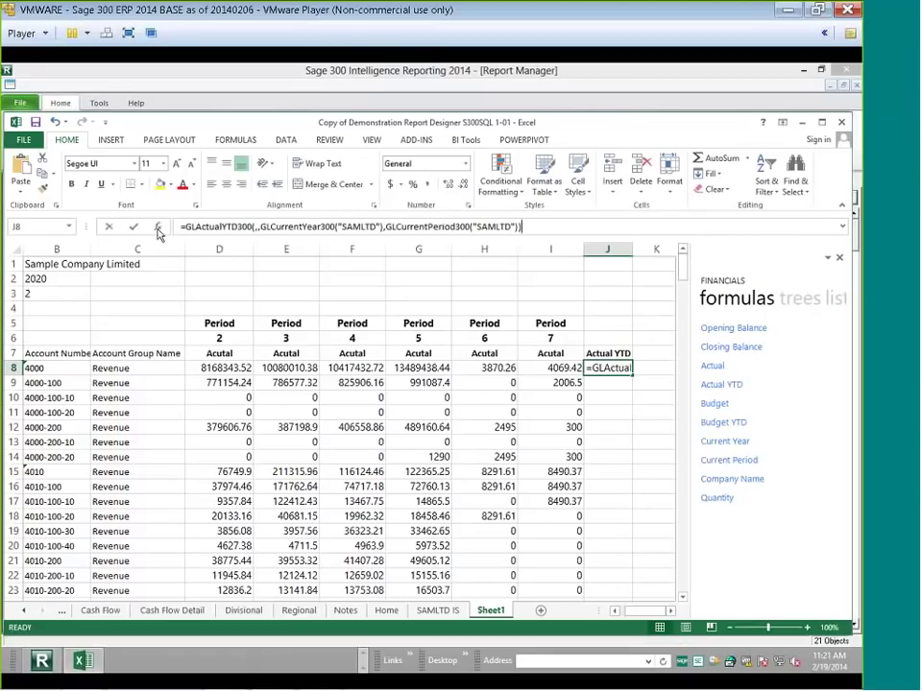
left_click(159, 228)
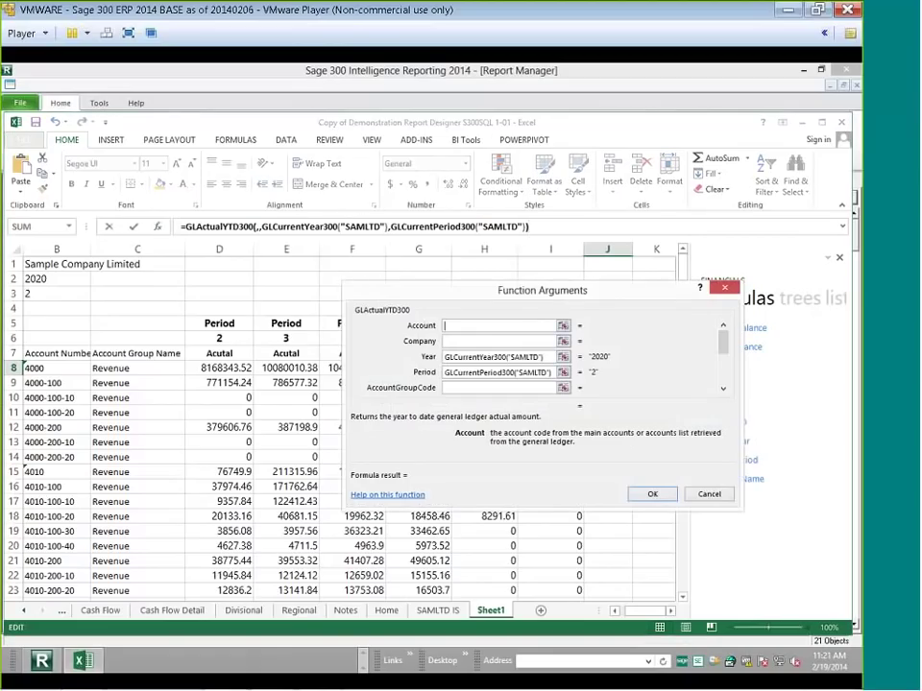
left_click(69, 371)
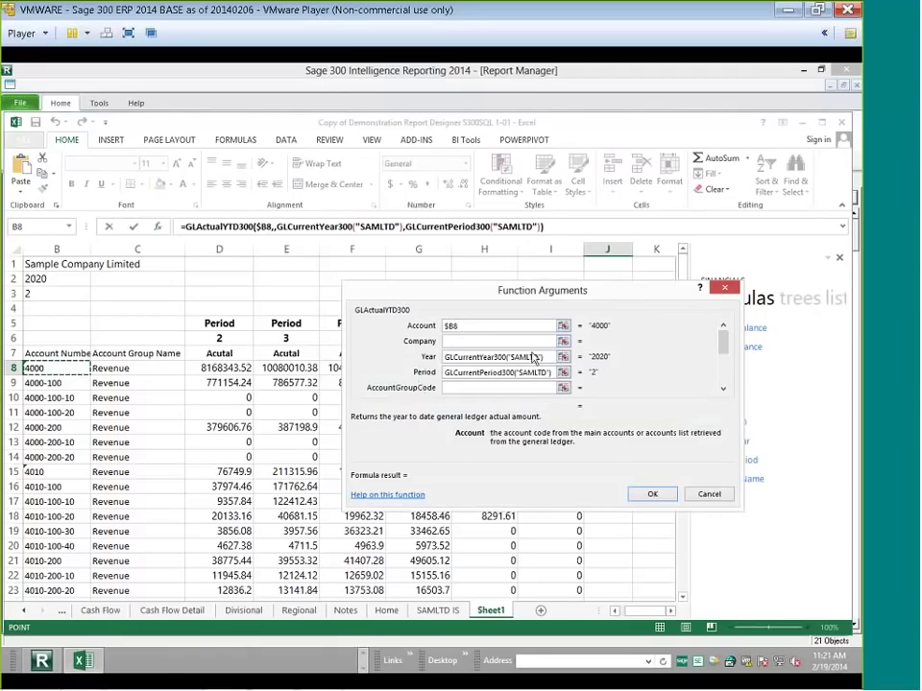
key("F4")
Set the J8 formula's Year to $B$2 and Period to $B$3, and fill it down the Actual YTD column.
key("Tab")
key("Tab")
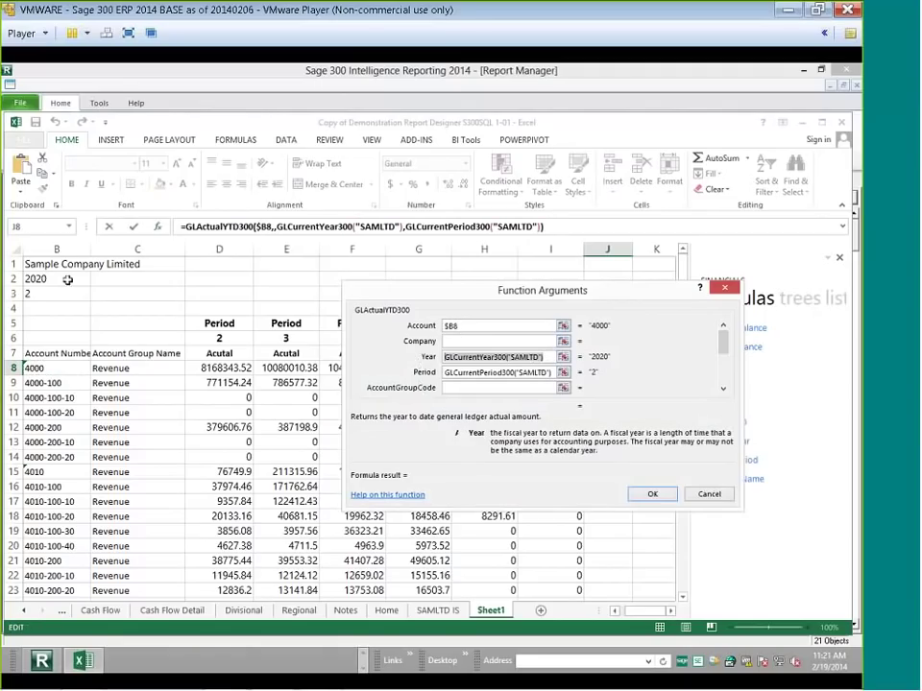
left_click(67, 279)
key("F4")
left_click(555, 373)
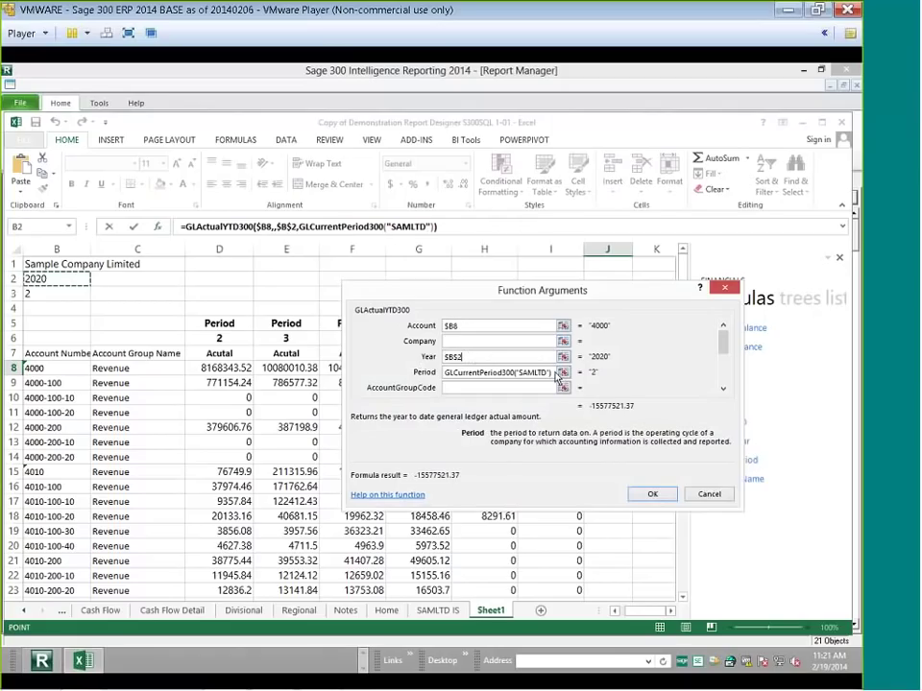
left_click_drag(557, 373, 445, 374)
left_click(54, 294)
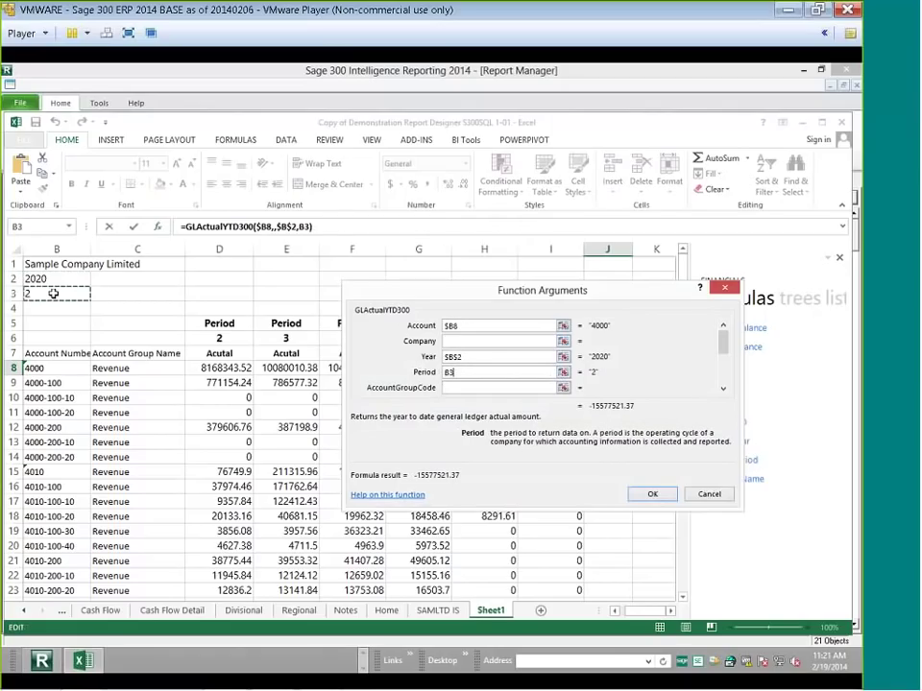
key("F4")
key("F4")
left_click(650, 493)
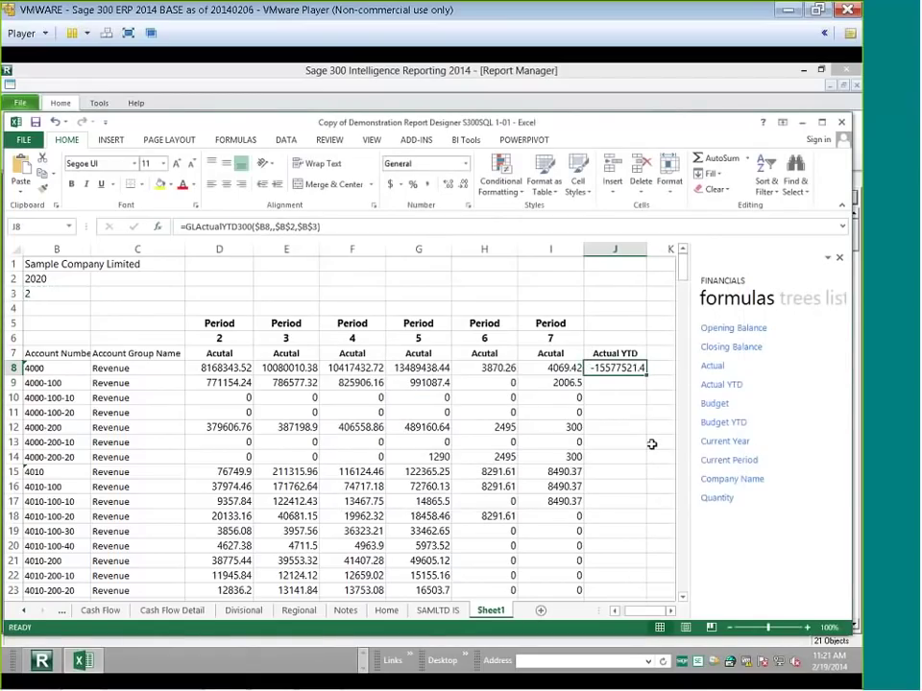
double_click(645, 376)
Negate the Actual YTD formula in J8 with a leading minus and copy it down the revenue accounts to J42.
left_click(606, 365)
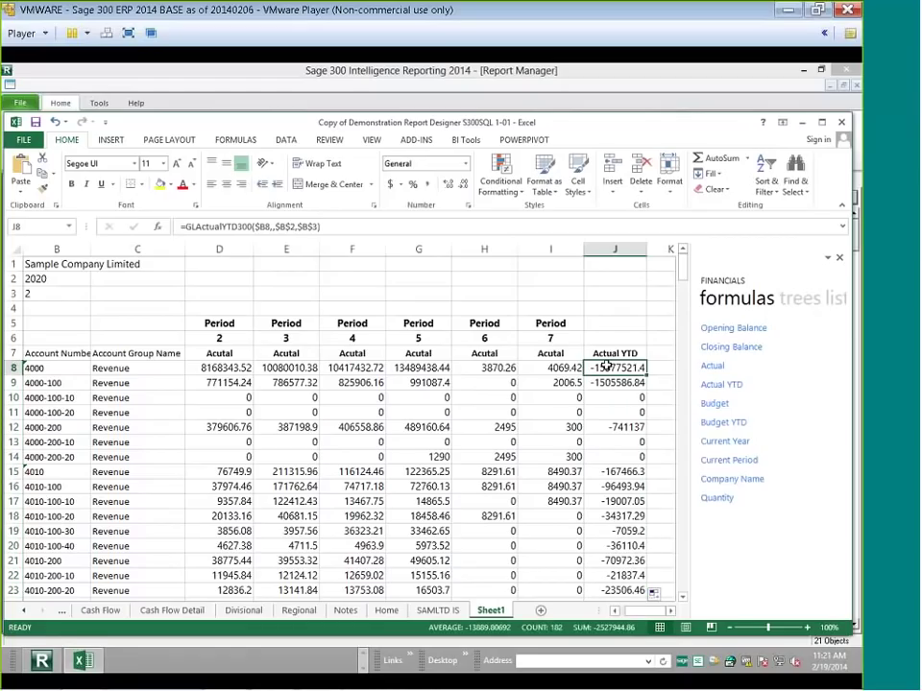
left_click(185, 226)
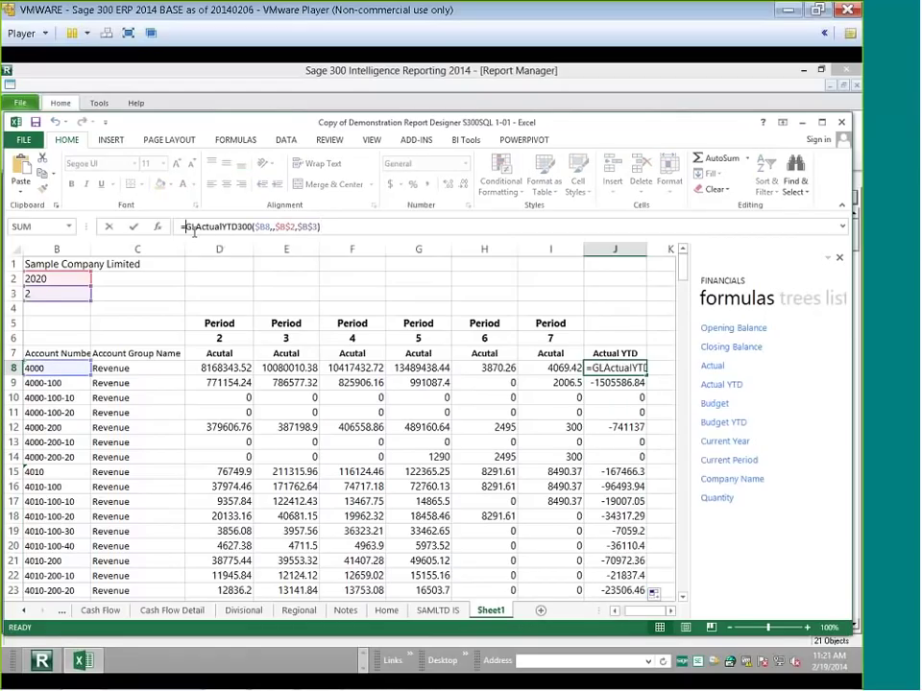
type("-")
key("Return")
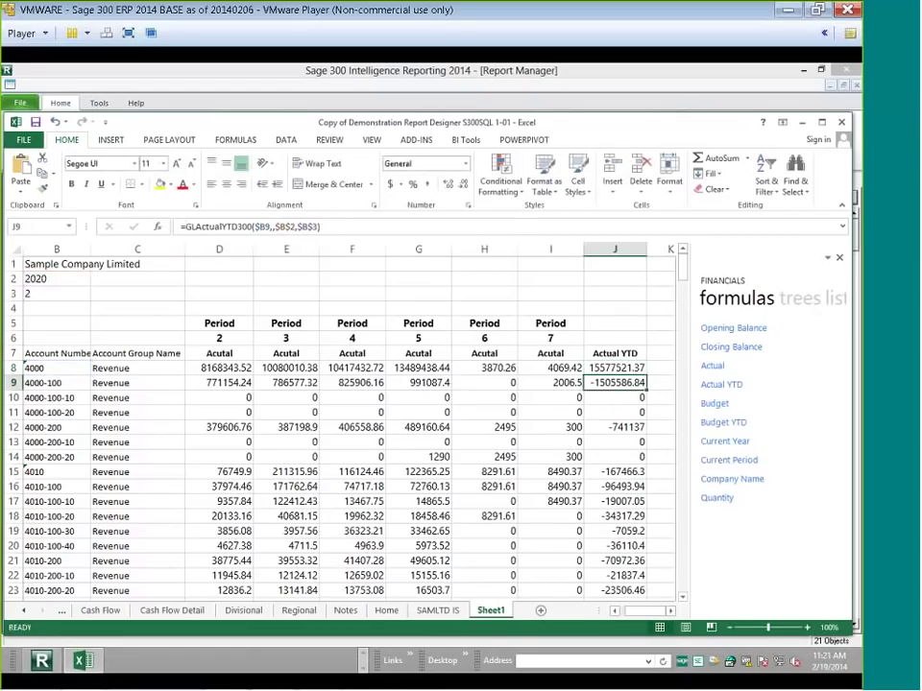
left_click(641, 371)
left_click_drag(646, 373, 630, 557)
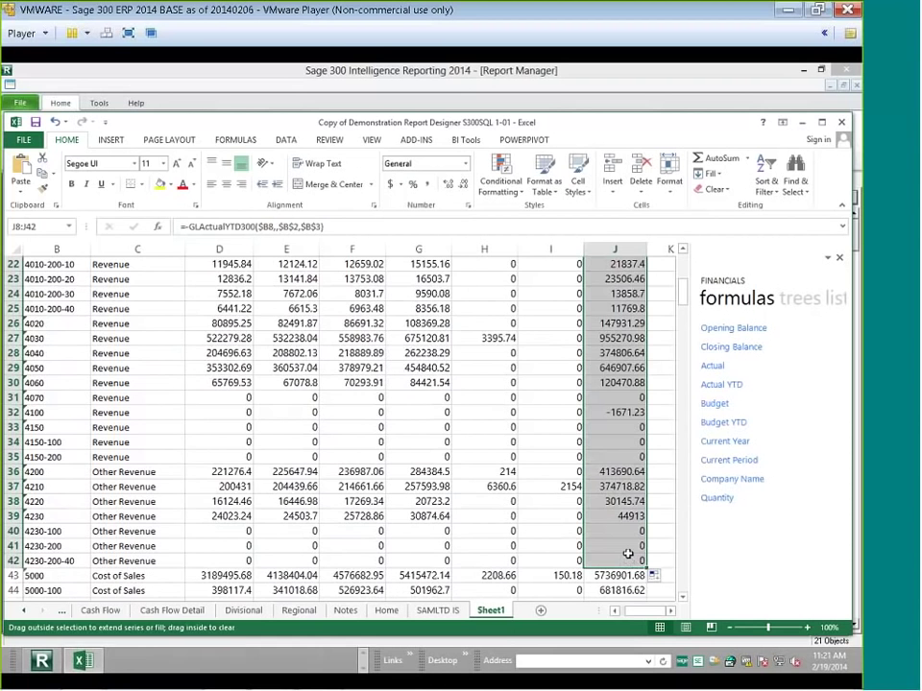
scroll(626, 555, "up", 1)
scroll(626, 555, "up", 6)
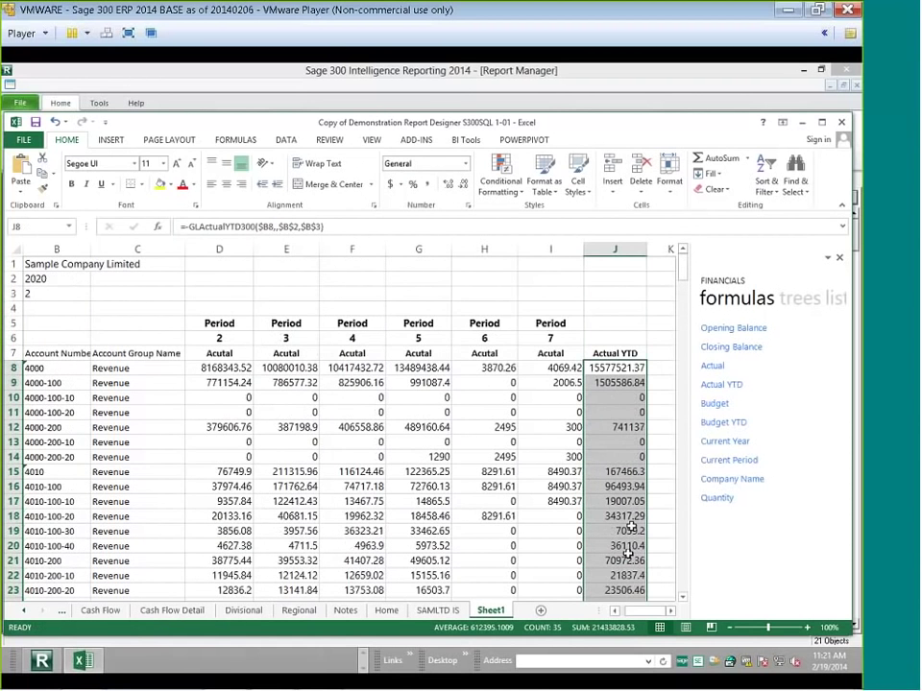
left_click(629, 368)
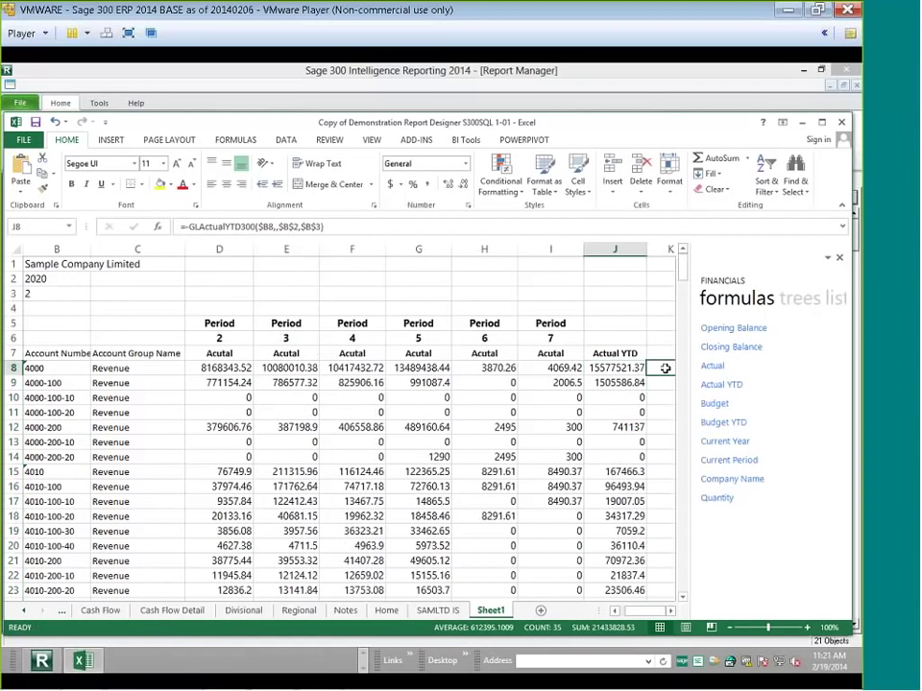
left_click(613, 354)
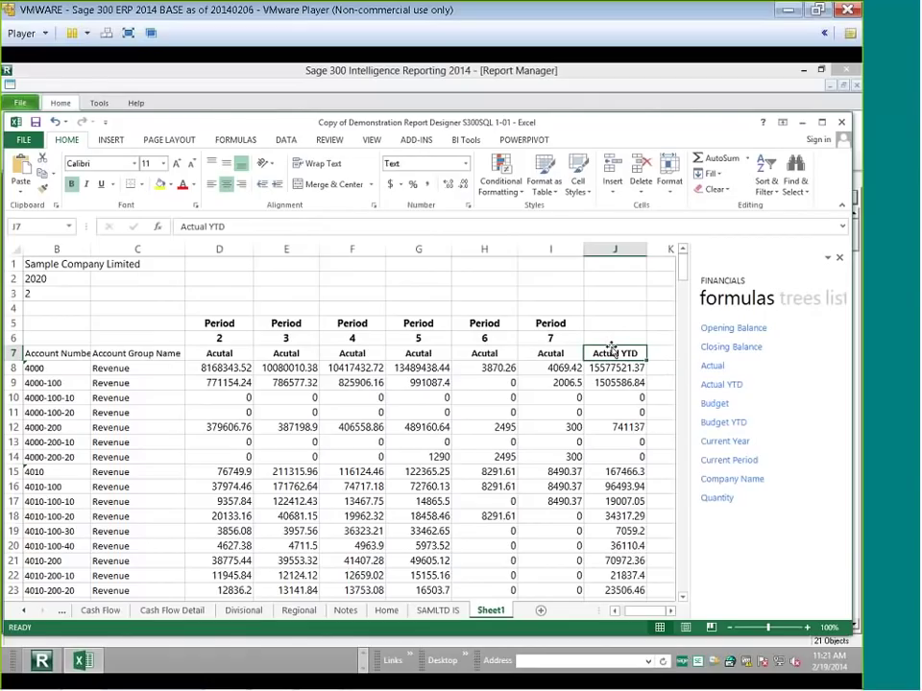
left_click_drag(646, 255, 593, 254)
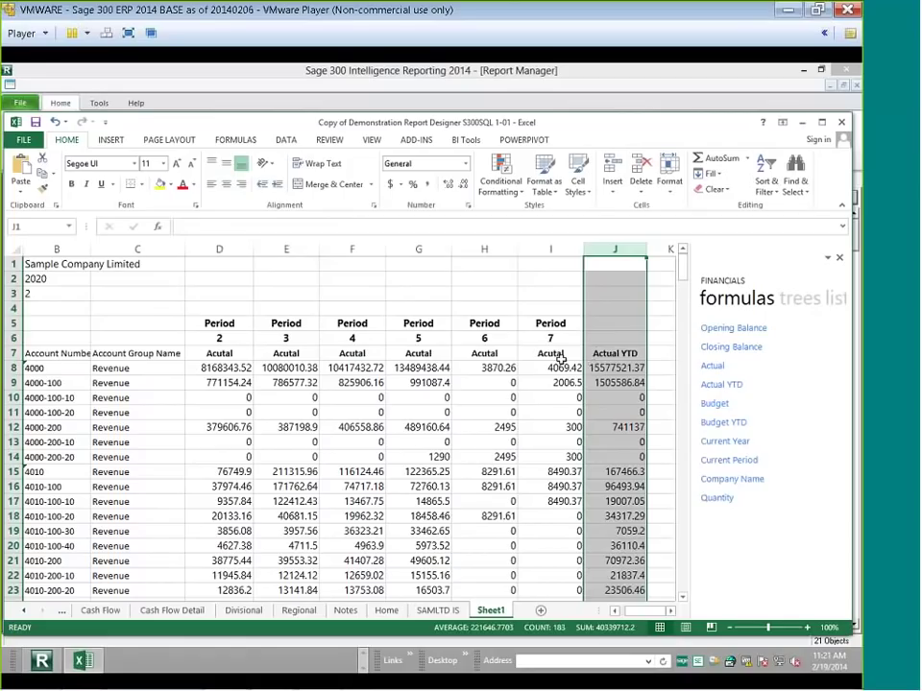
Correct the spelling of the heading in D7 to Actual and fill it across to I7.
left_click(556, 354)
left_click(249, 352)
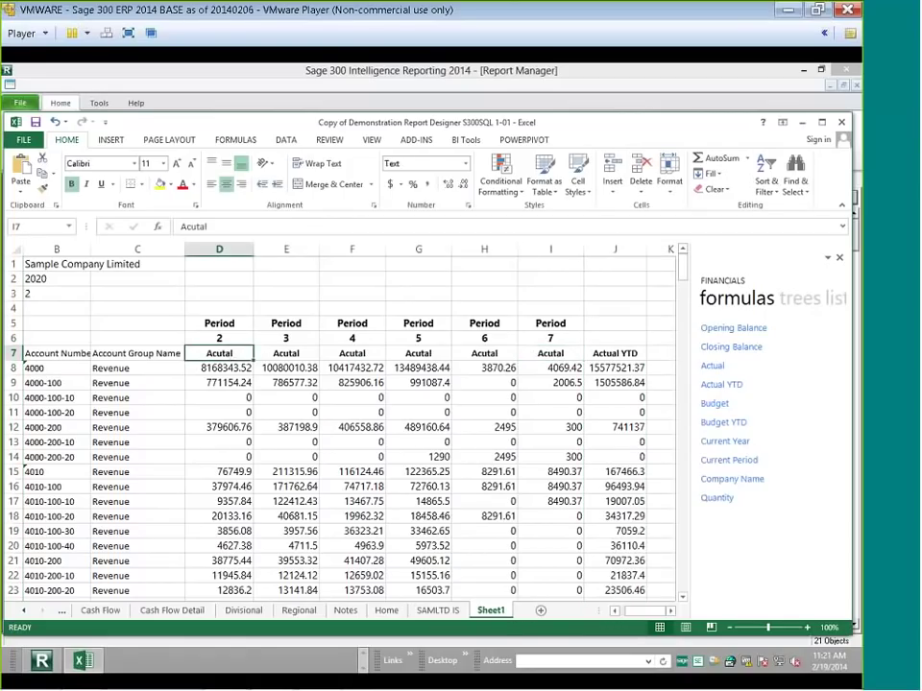
left_click(191, 226)
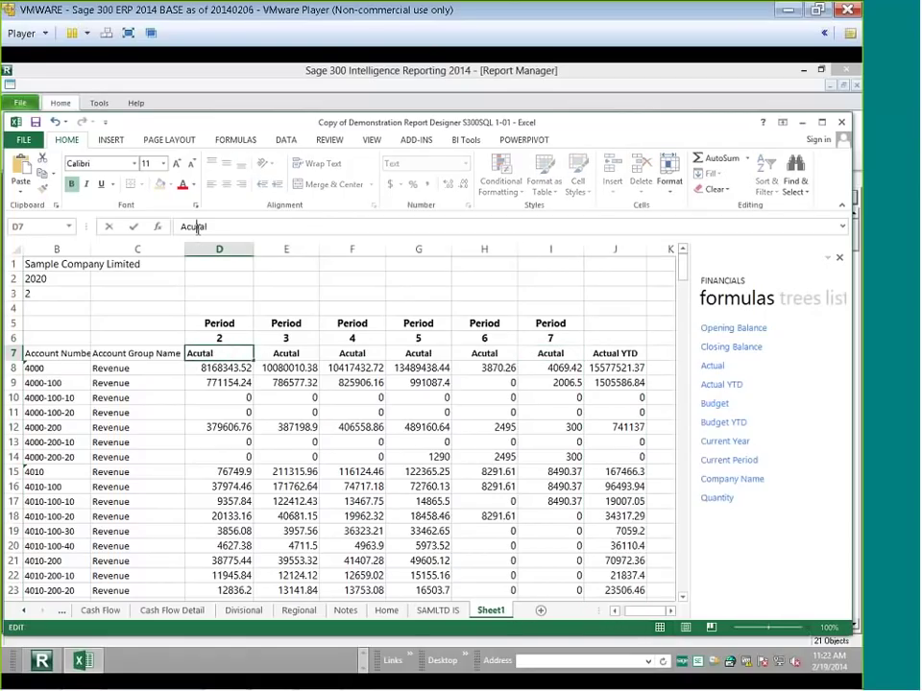
key("BackSpace")
key("Return")
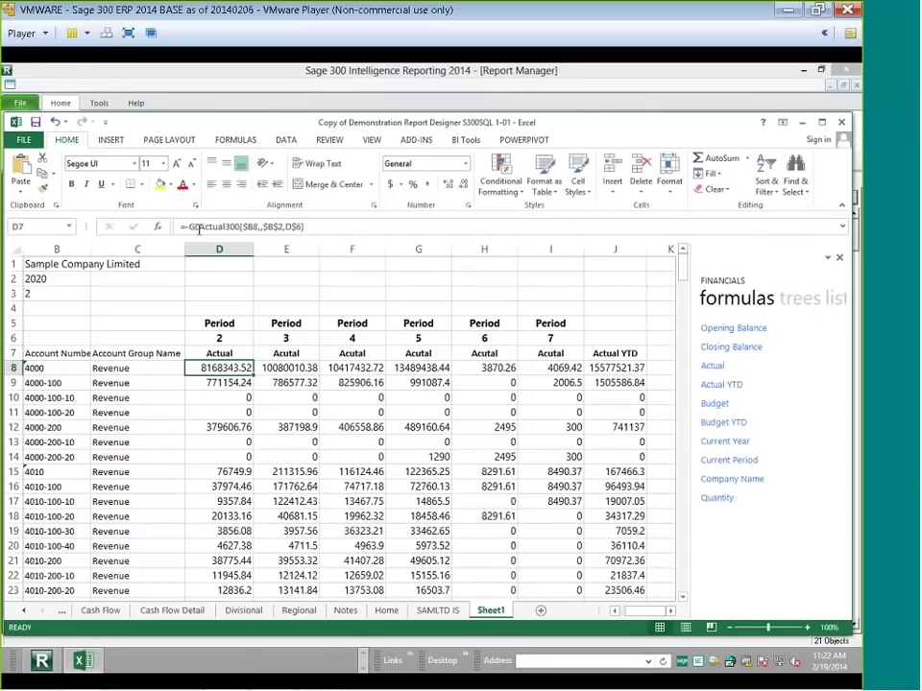
left_click(216, 353)
left_click_drag(253, 360, 553, 363)
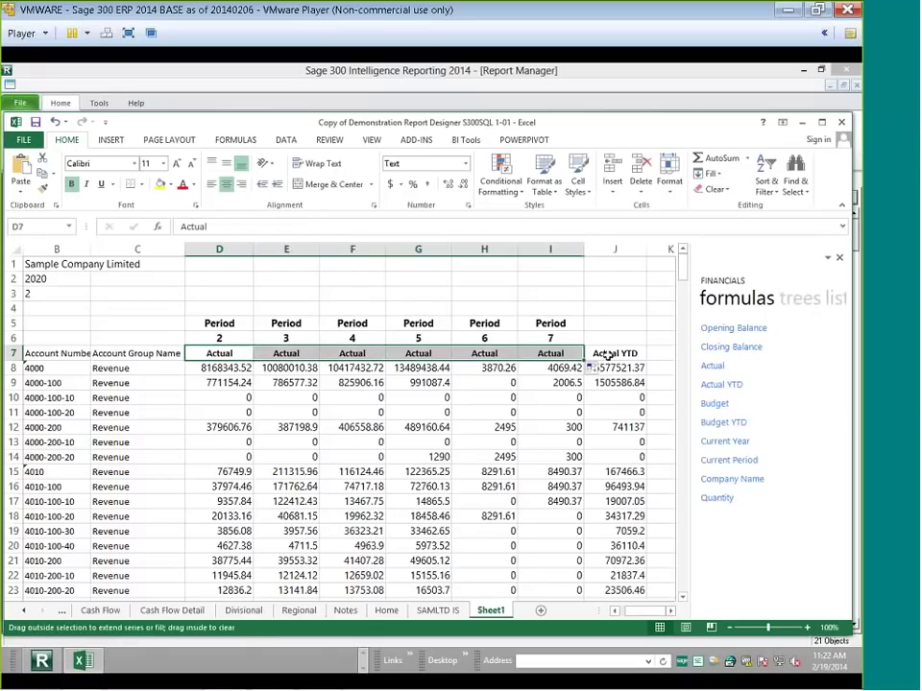
left_click(622, 379)
left_click(596, 369)
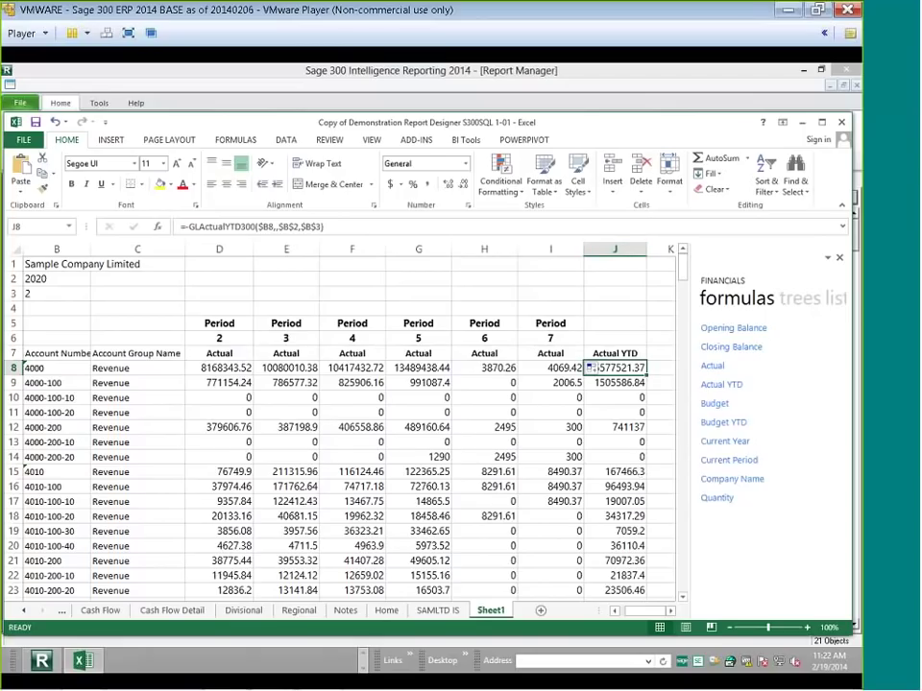
left_click_drag(562, 250, 593, 252)
left_click(617, 354)
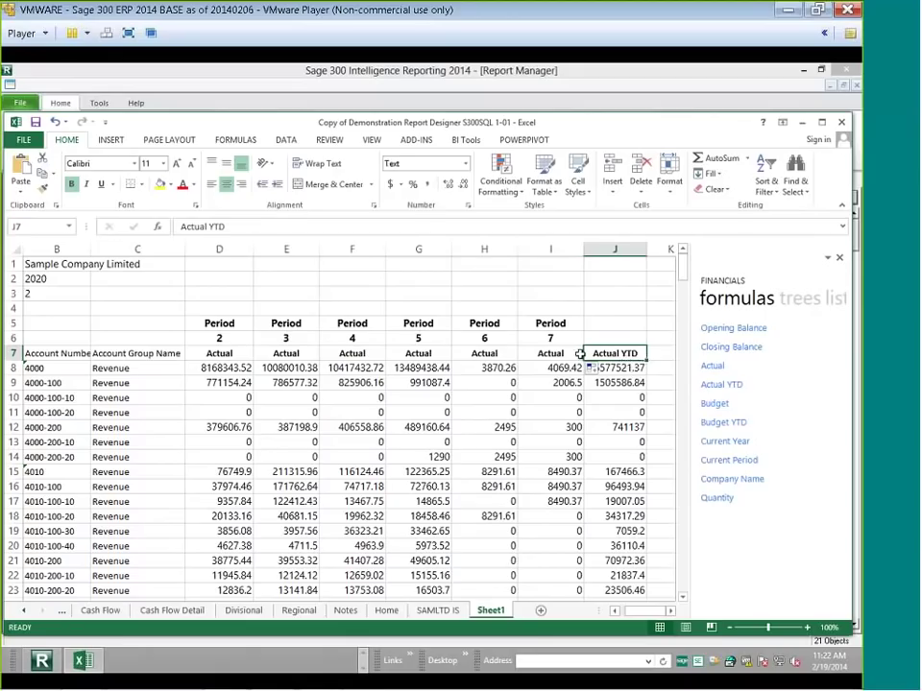
Insert a blank column before the Actual YTD column and narrow it to a thin spacer.
left_click(599, 249)
right_click(599, 250)
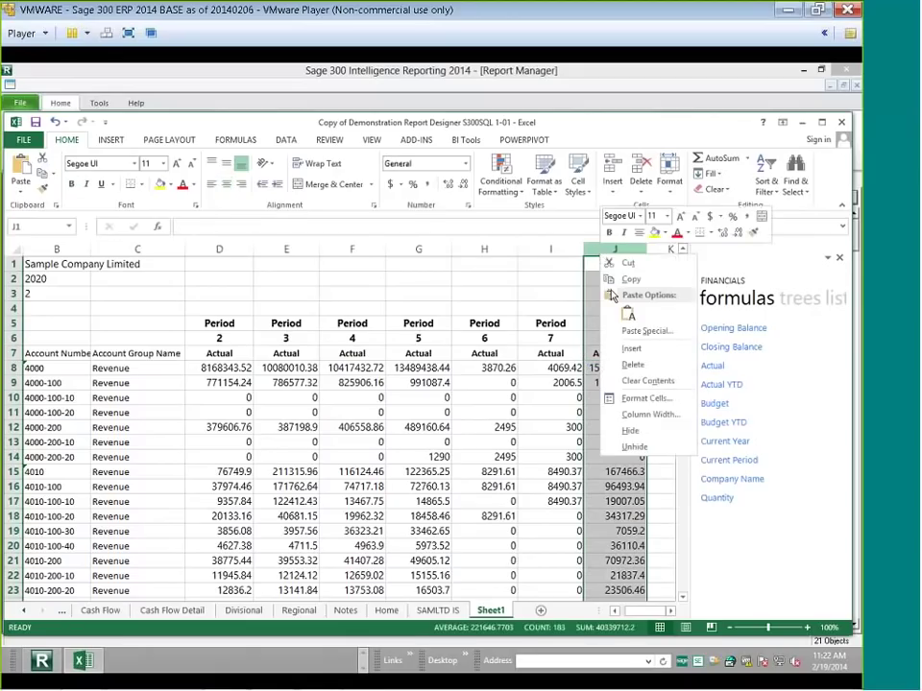
left_click(628, 349)
left_click_drag(650, 258, 601, 257)
left_click(634, 353)
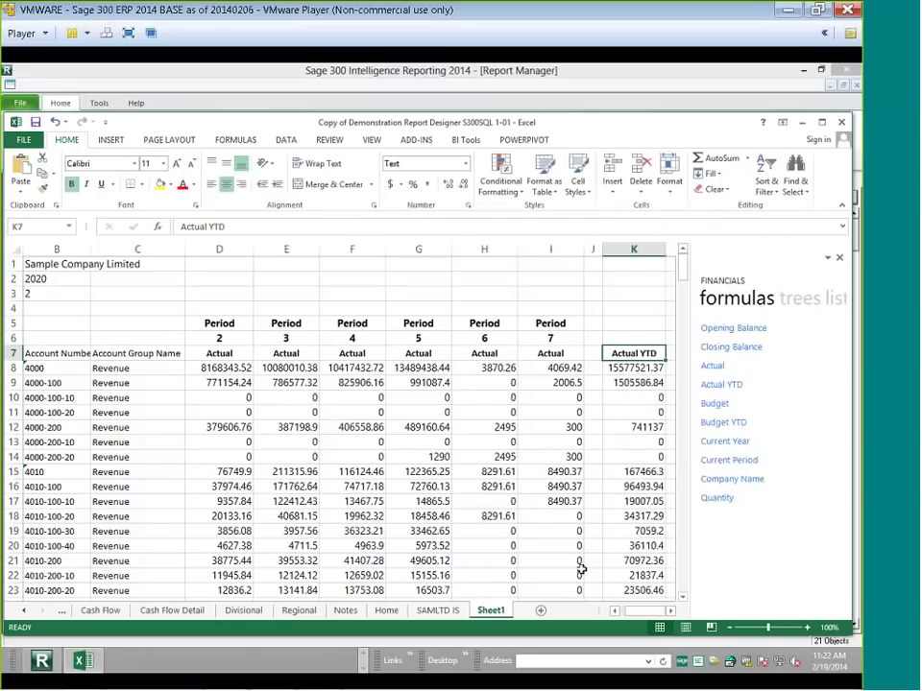
Look through the account numbers and group names from account 4000 down to the other revenue accounts.
left_click_drag(632, 613, 626, 612)
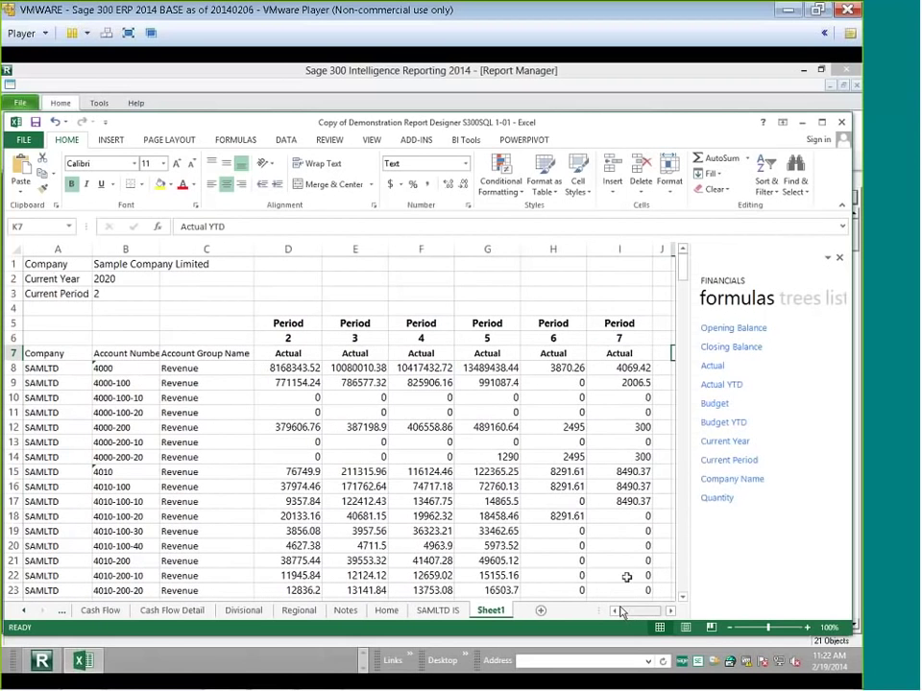
left_click(119, 371)
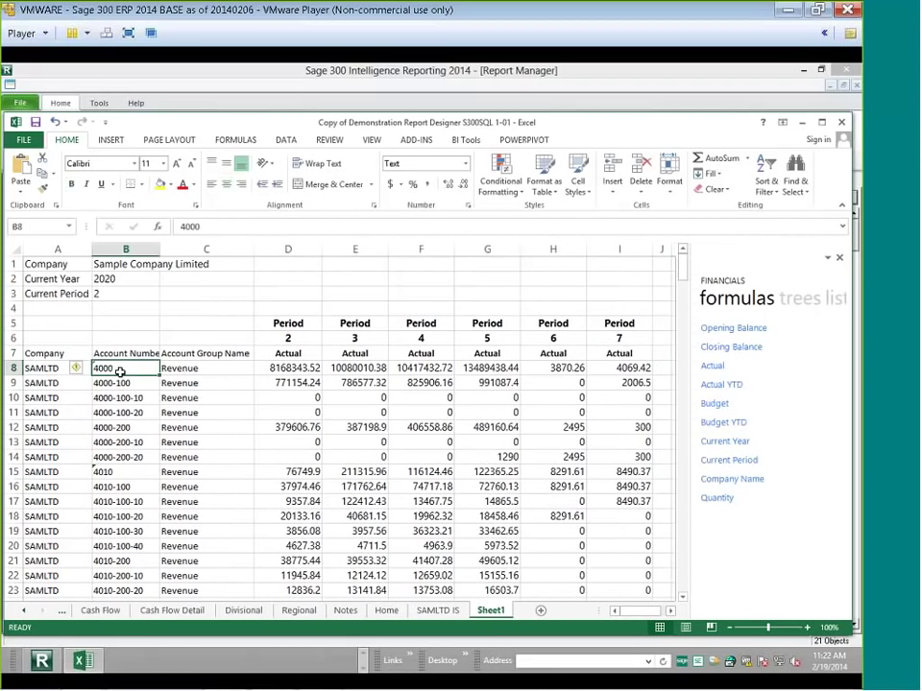
scroll(230, 440, "down", 1)
scroll(230, 440, "down", 6)
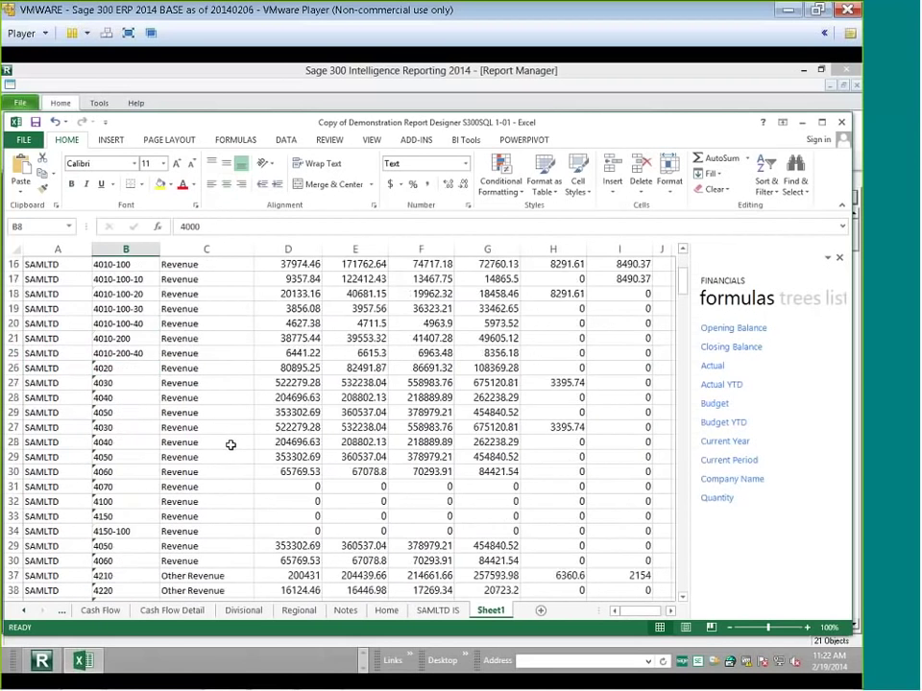
scroll(229, 447, "up", 3)
scroll(226, 453, "up", 4)
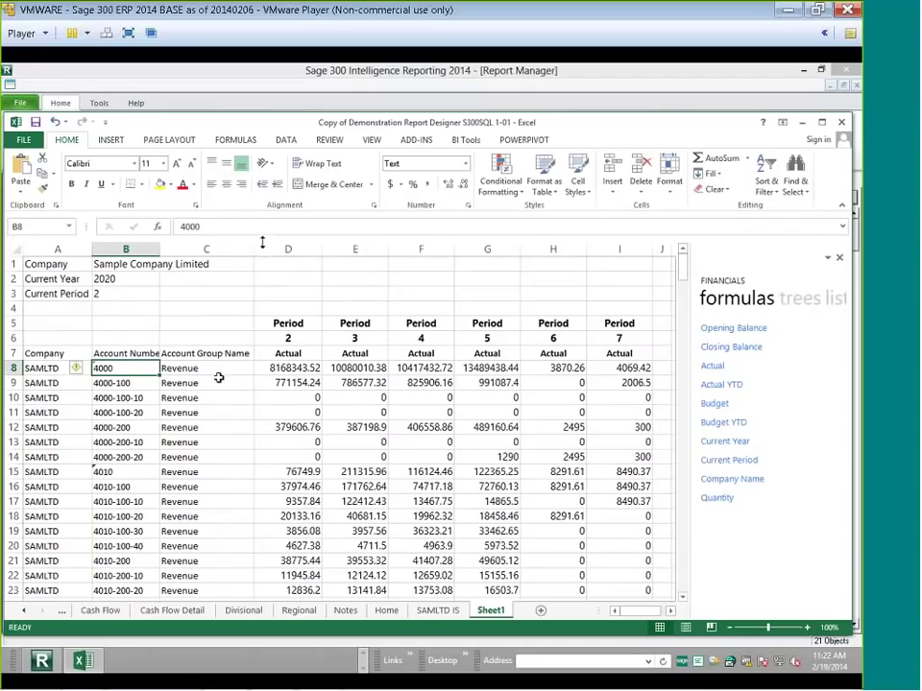
left_click(209, 226)
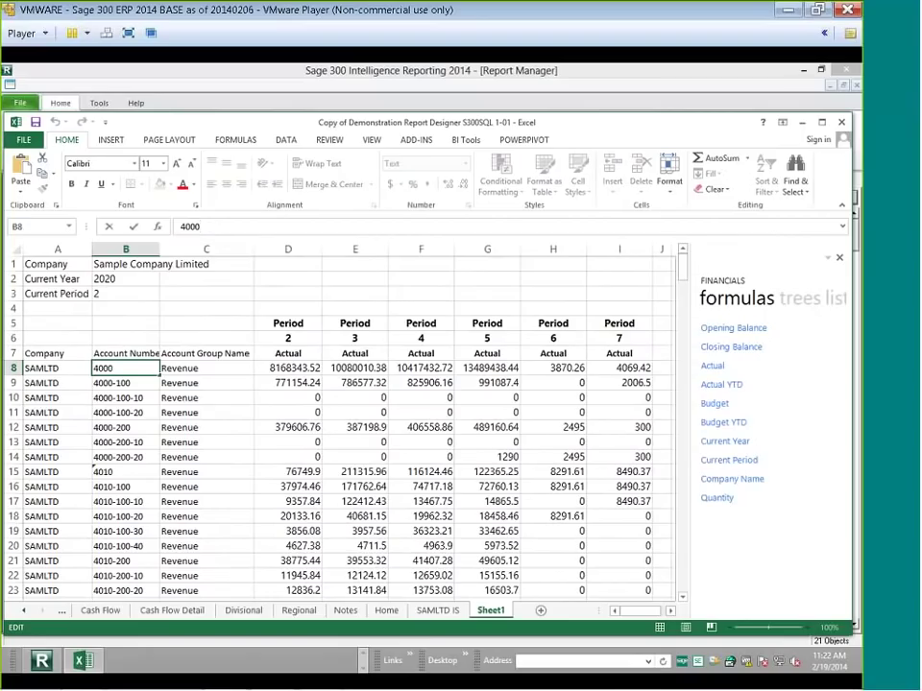
Insert a blank row above account 4000 and enter Sales in C8 as its group name.
left_click(12, 368)
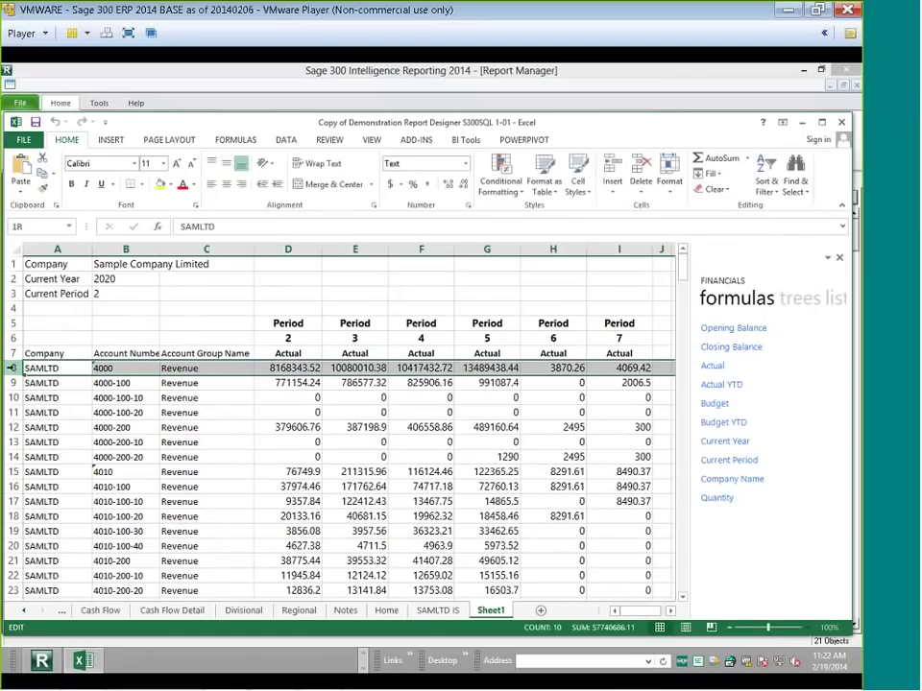
key("ctrl+shift+plus")
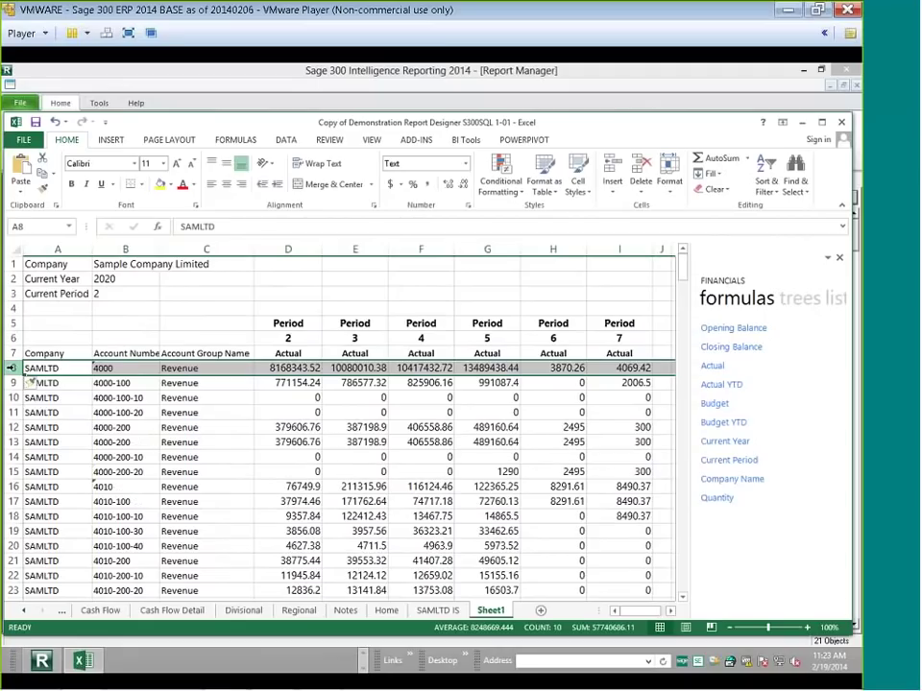
left_click(168, 369)
type("Sales")
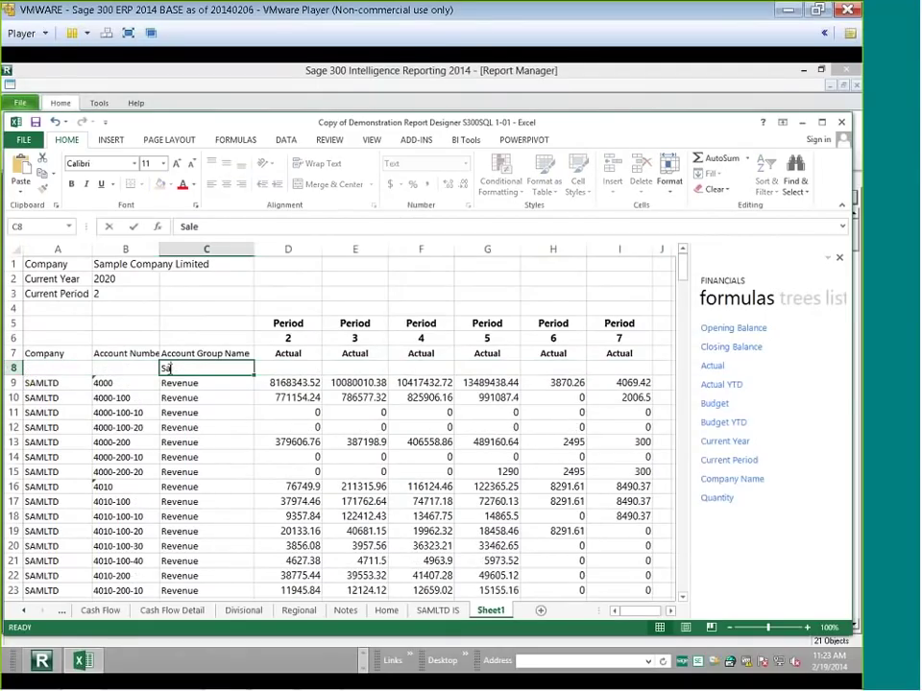
Enter the account range 4000 to 4199 in B8 and fill the actual formulas from D9:I9 up into row 8.
left_click(136, 368)
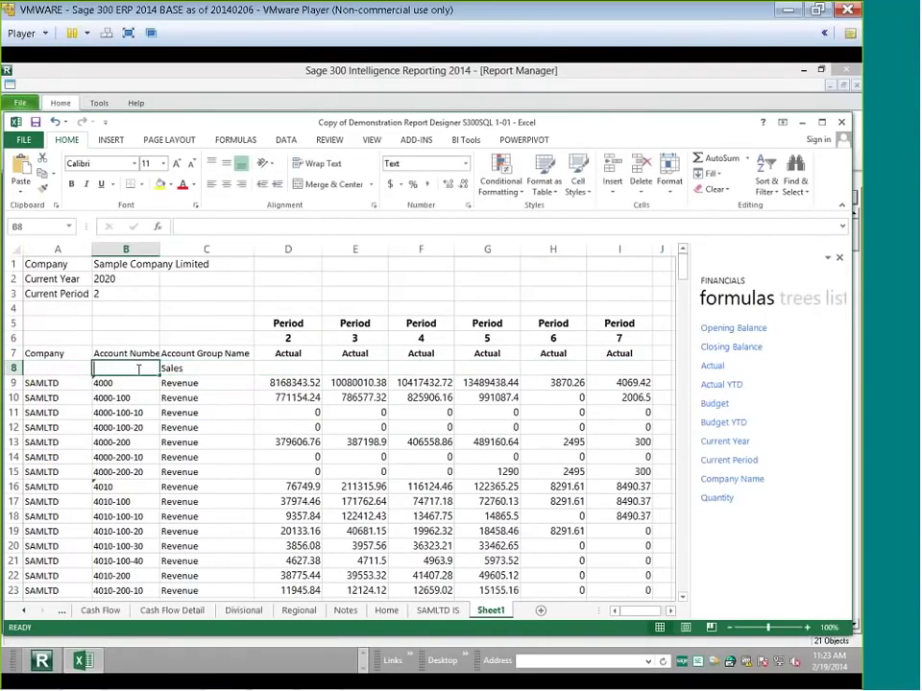
type("4000 to 4")
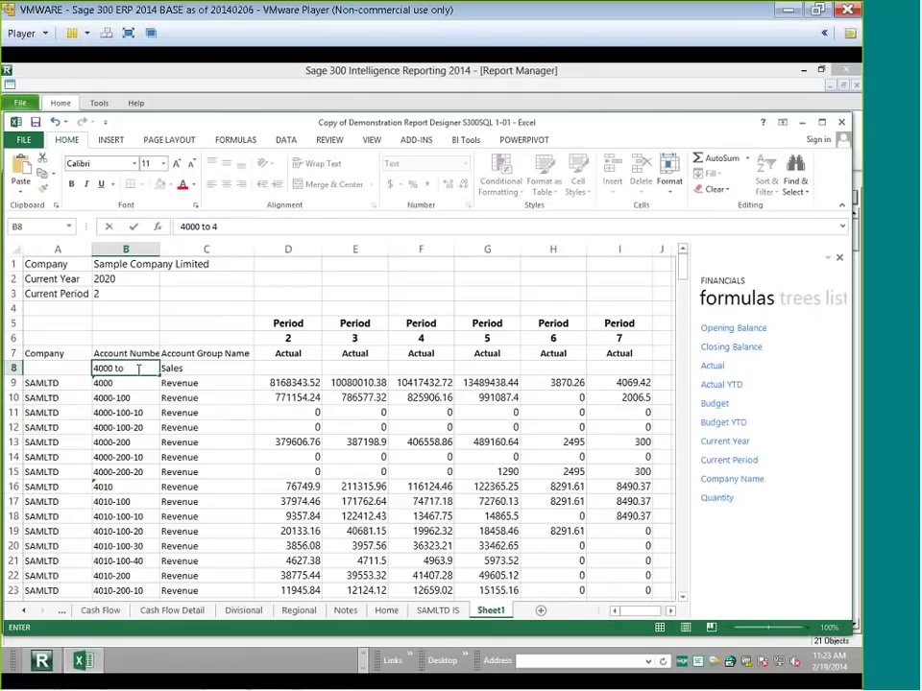
type("199")
left_click_drag(264, 382, 649, 368)
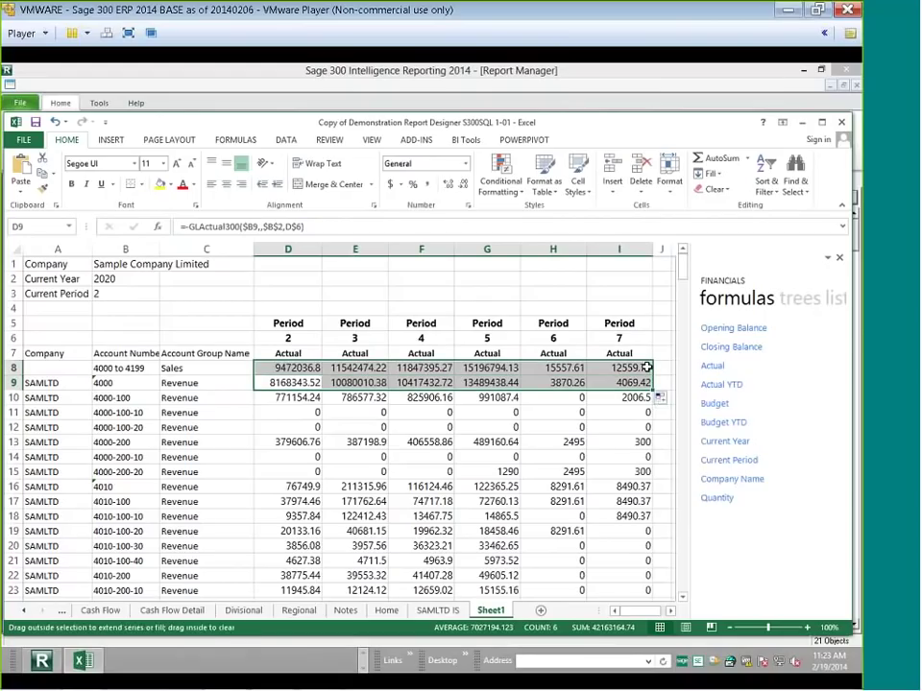
Delete the individual Revenue account rows beneath the Sales summary row, from account 4000 down to just above account 4200.
left_click(286, 368)
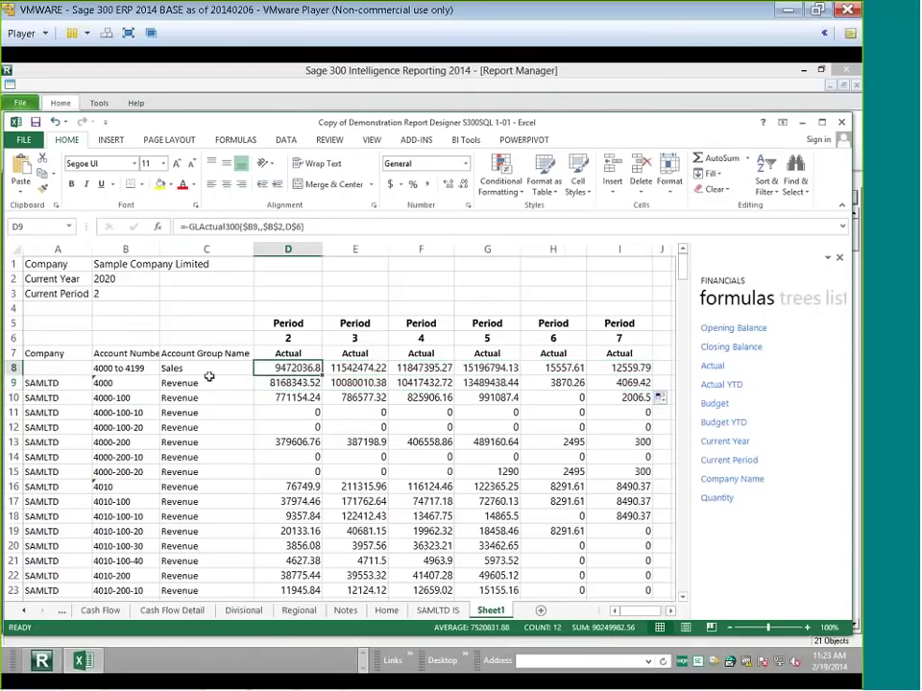
left_click(101, 370)
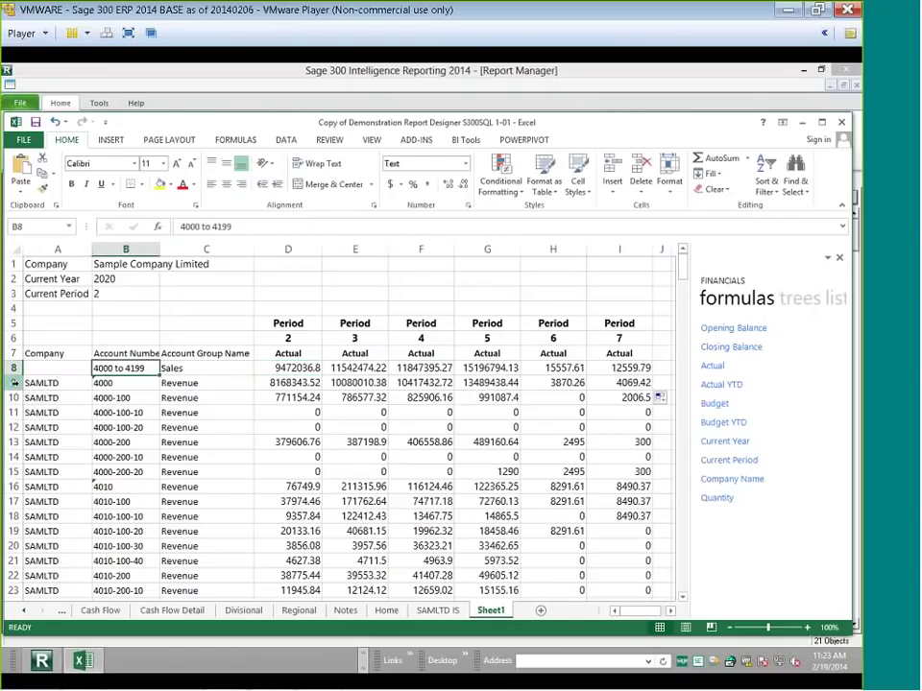
left_click(14, 383)
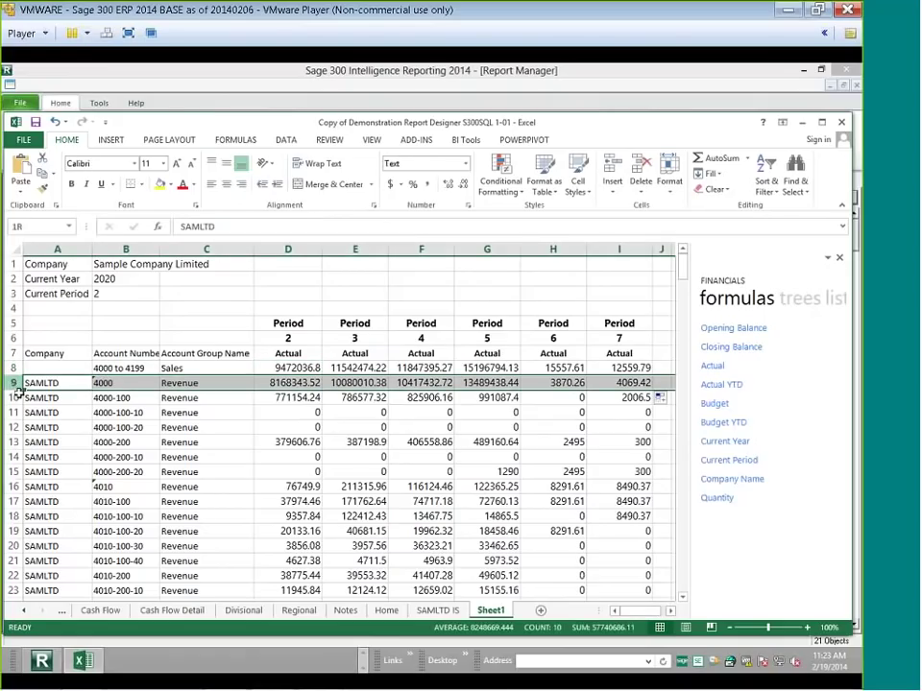
left_click_drag(13, 382, 20, 487)
right_click(229, 451)
left_click(261, 353)
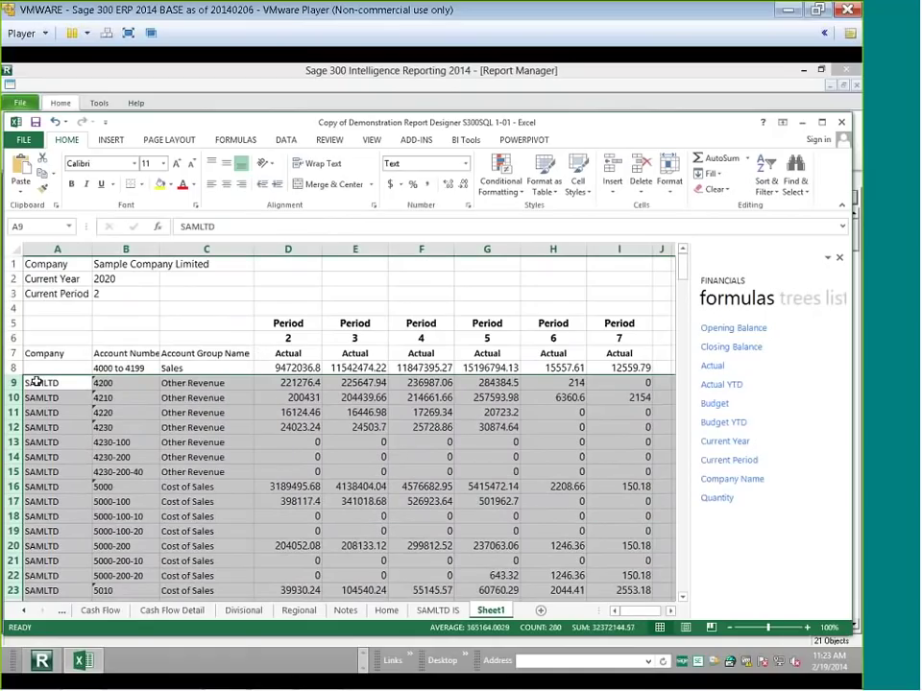
Change the account number in B9 on the first Other Revenue row to the range 4200 to 4299.
left_click(146, 385)
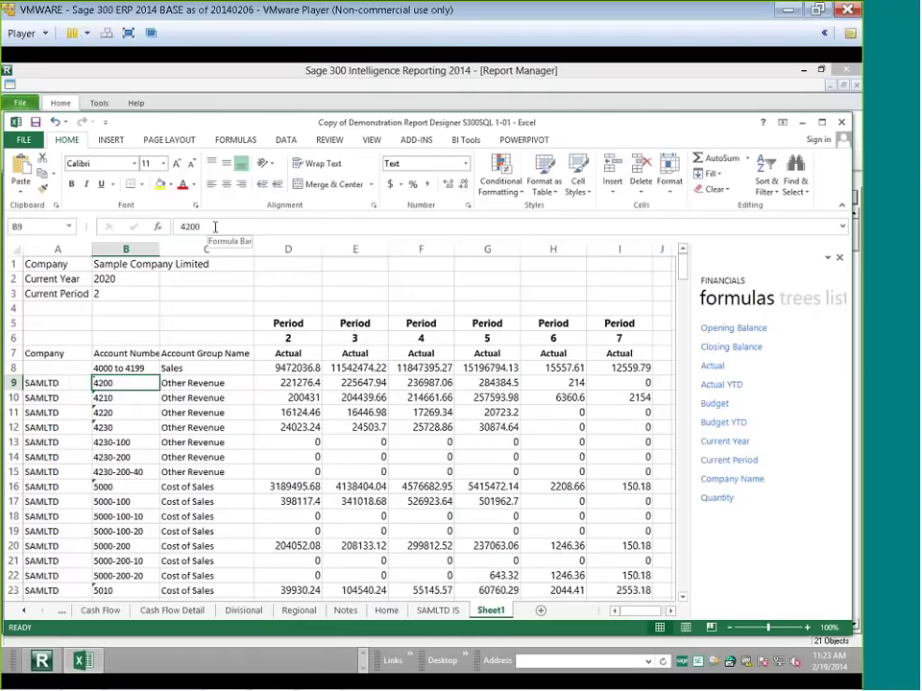
left_click(215, 226)
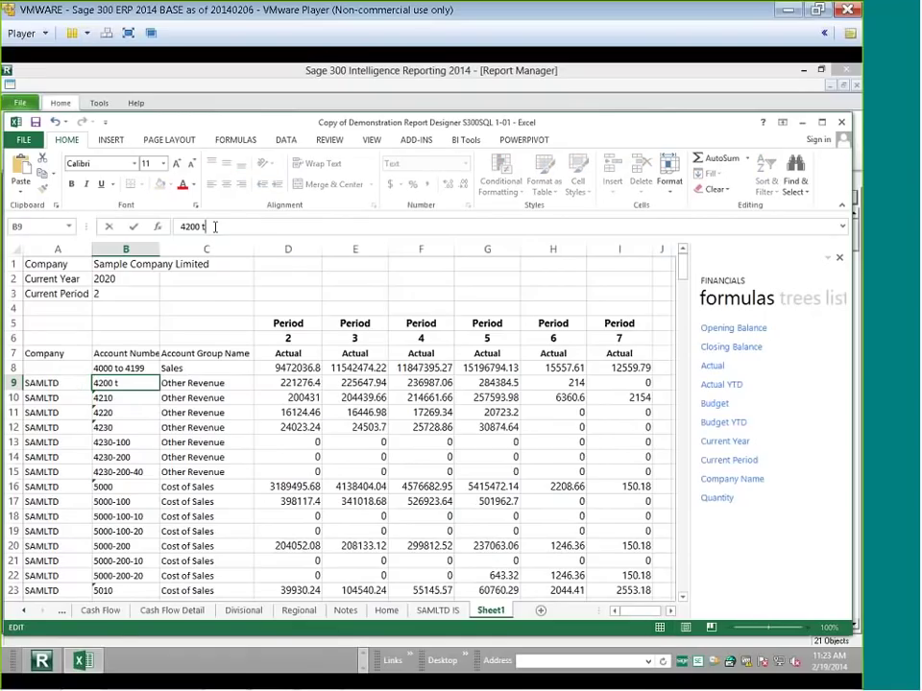
type("to 4299")
key("Return")
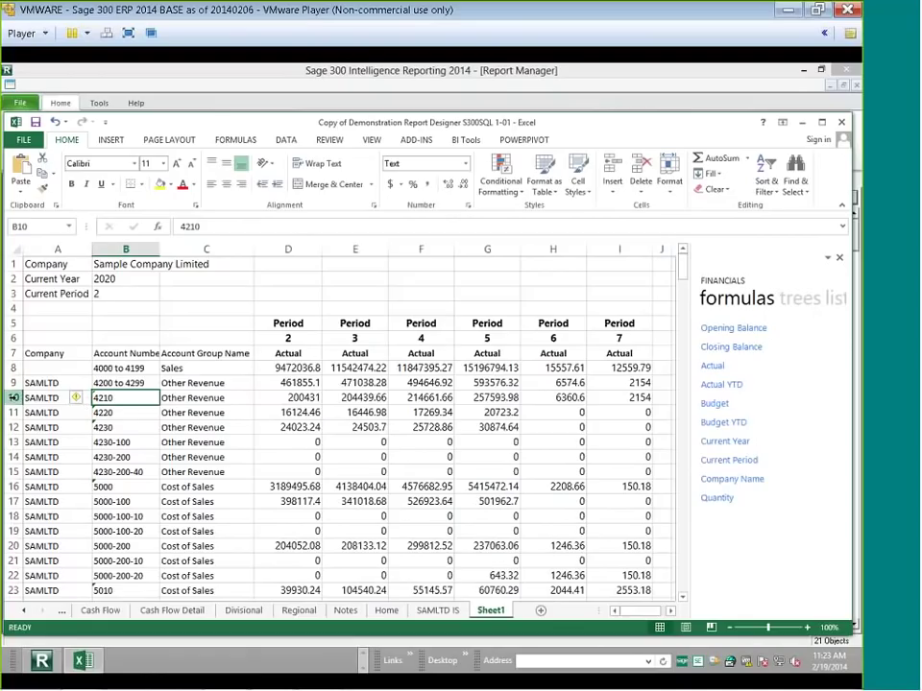
Delete the remaining Other Revenue account rows, from 4210 to 4230-200-40.
left_click_drag(14, 397, 21, 471)
right_click(150, 443)
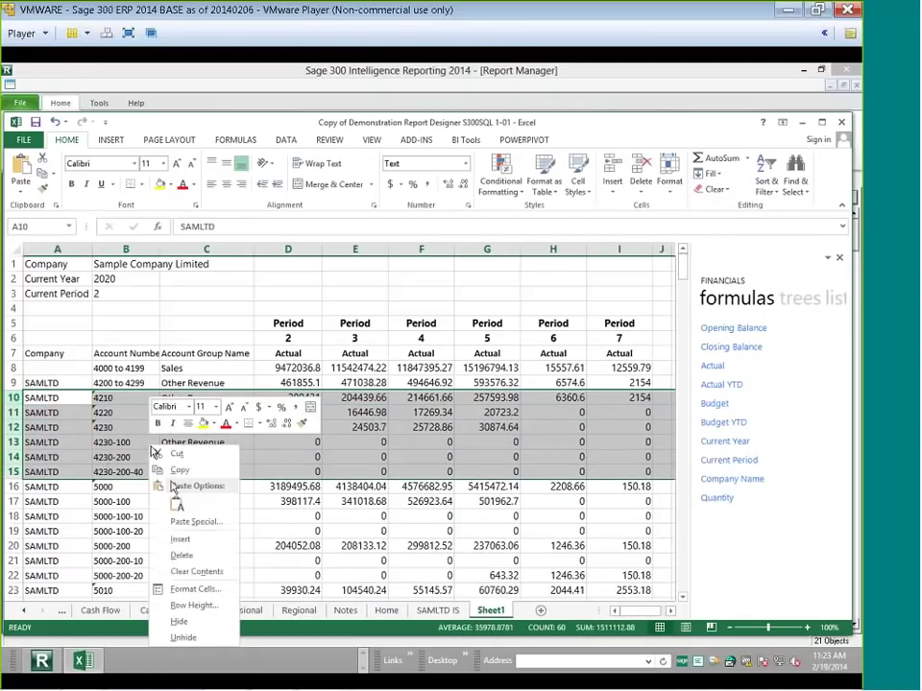
left_click(178, 470)
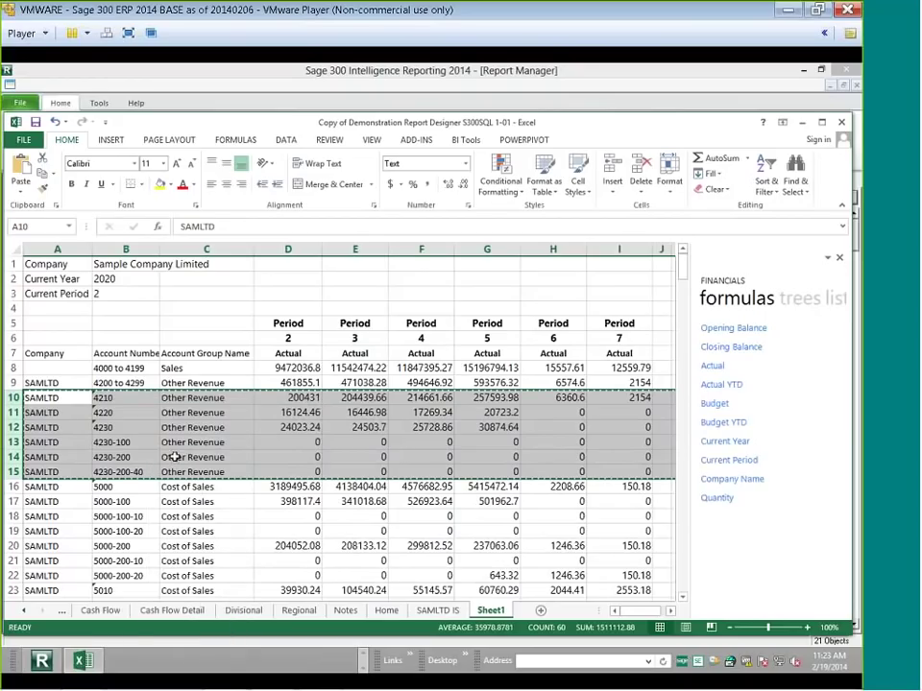
right_click(110, 444)
left_click(141, 354)
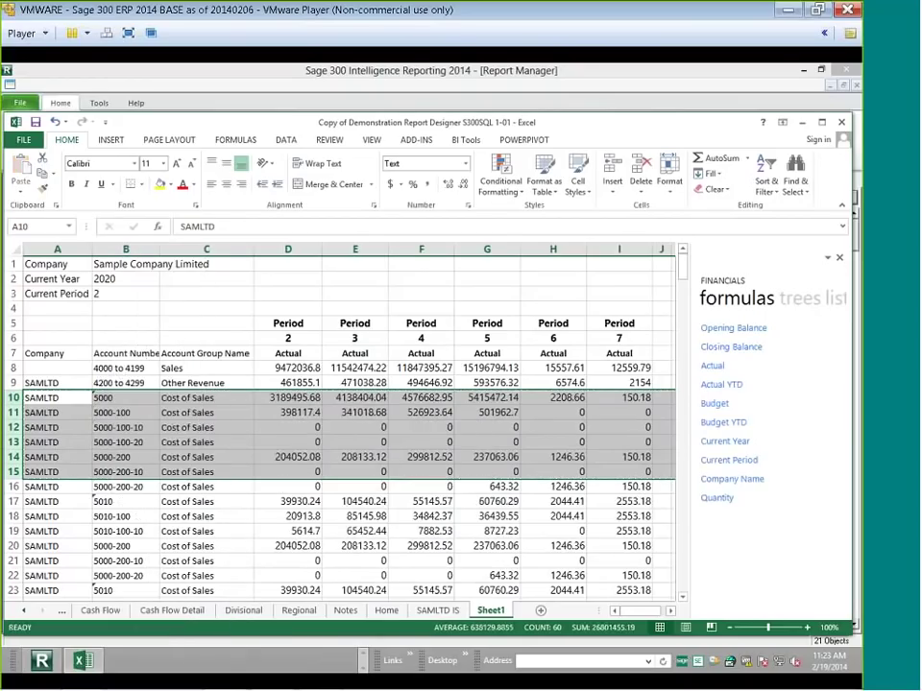
Insert three blank rows above account 5000 and enter Total Revenue in C10.
left_click(14, 397)
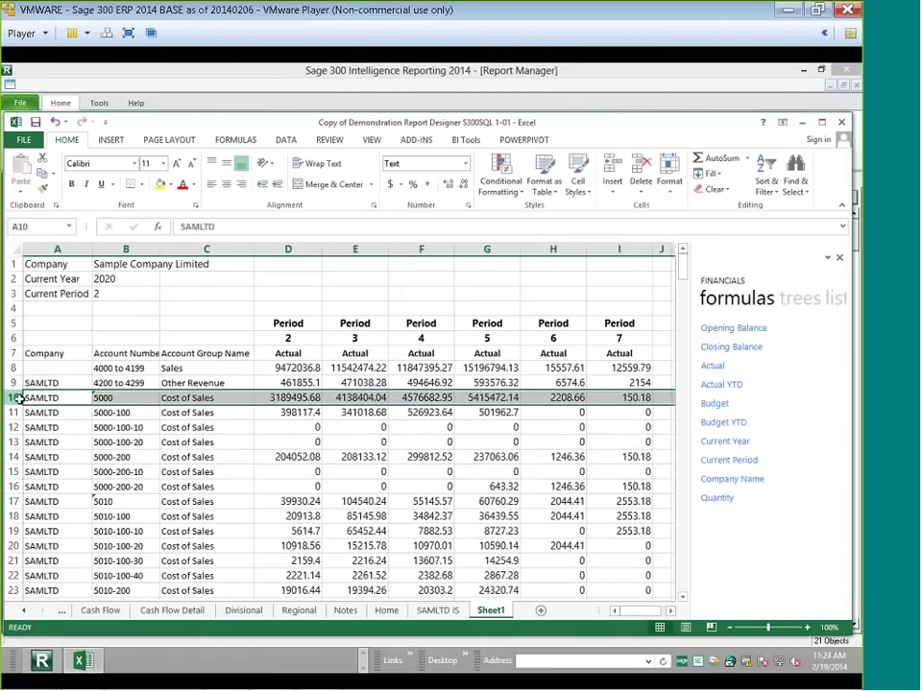
key("ctrl+shift+plus")
key("ctrl+shift+plus")
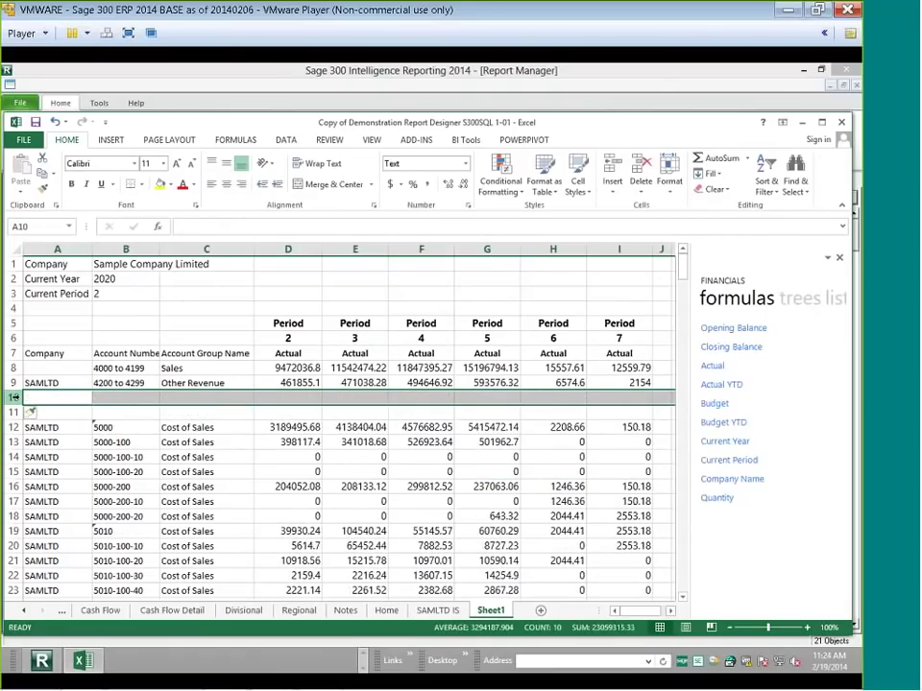
key("ctrl+shift+plus")
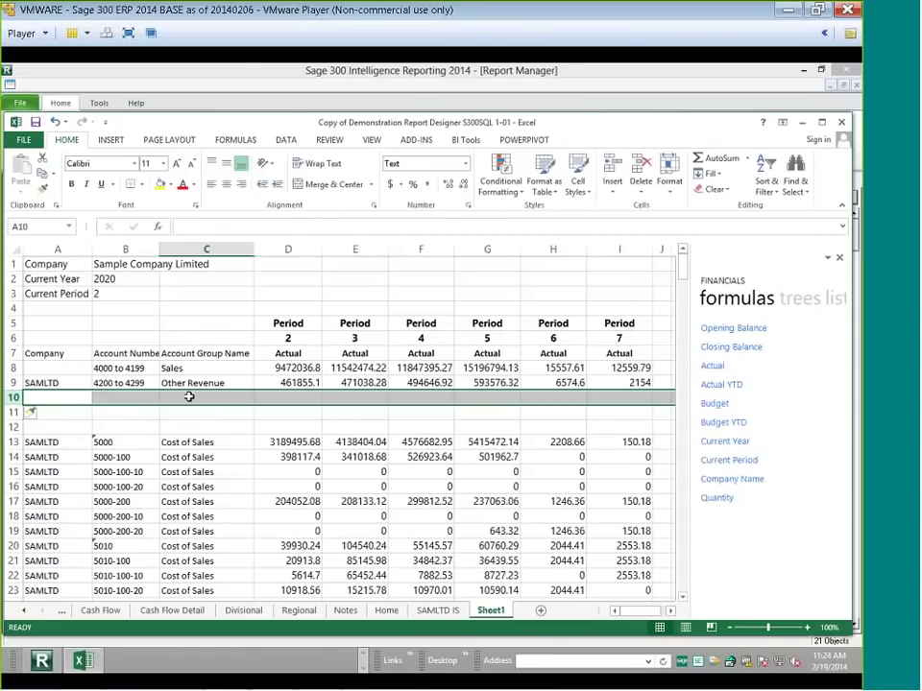
left_click(190, 397)
type("Total R")
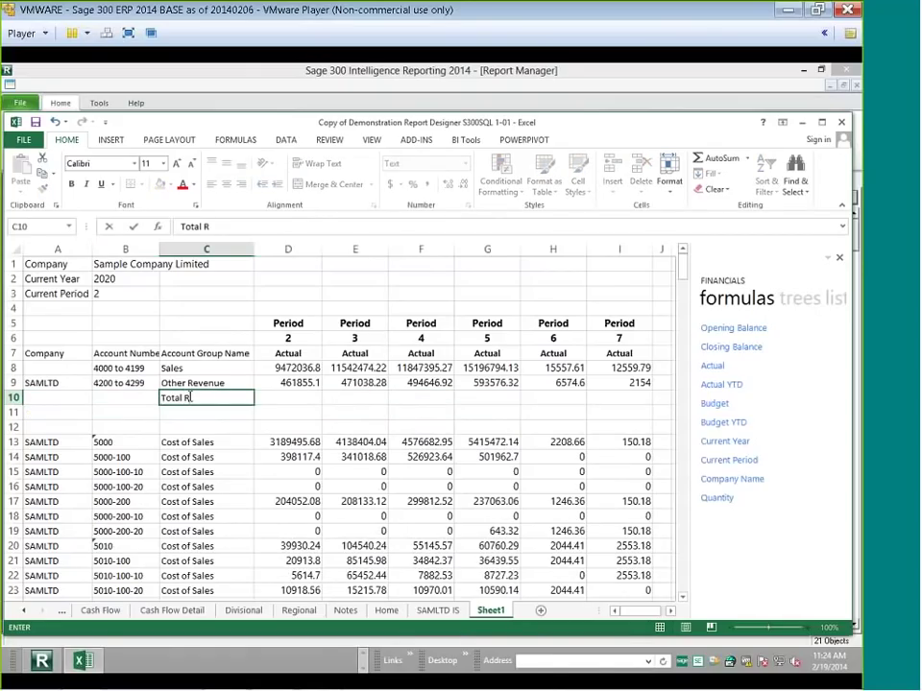
type("evenue")
key("Tab")
Total the revenue in D10 with =SUM(D8:D9), fill it across to K10, and clear the spacer cell J10.
left_click(711, 159)
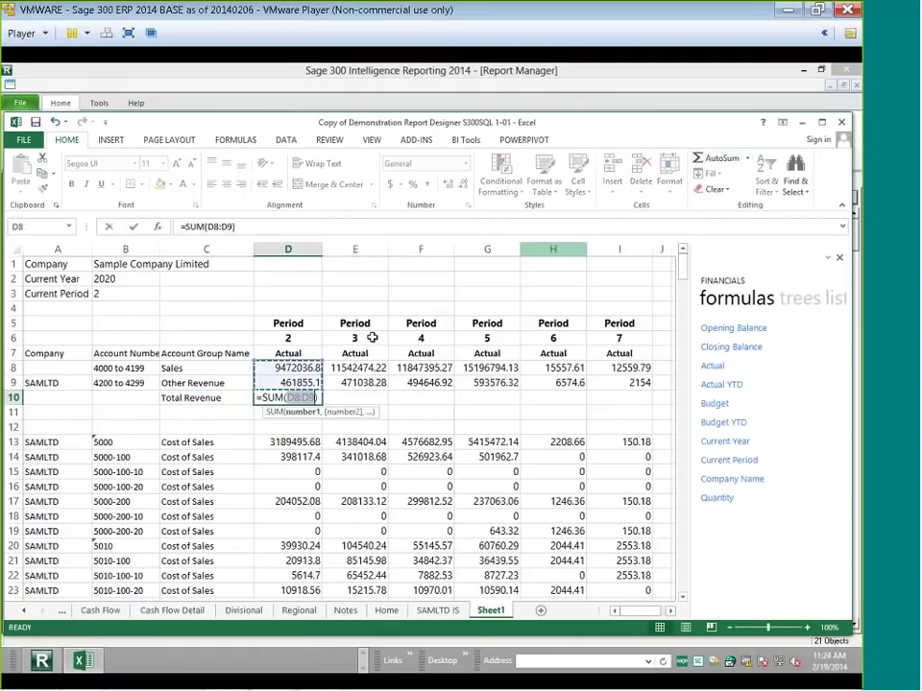
key("Return")
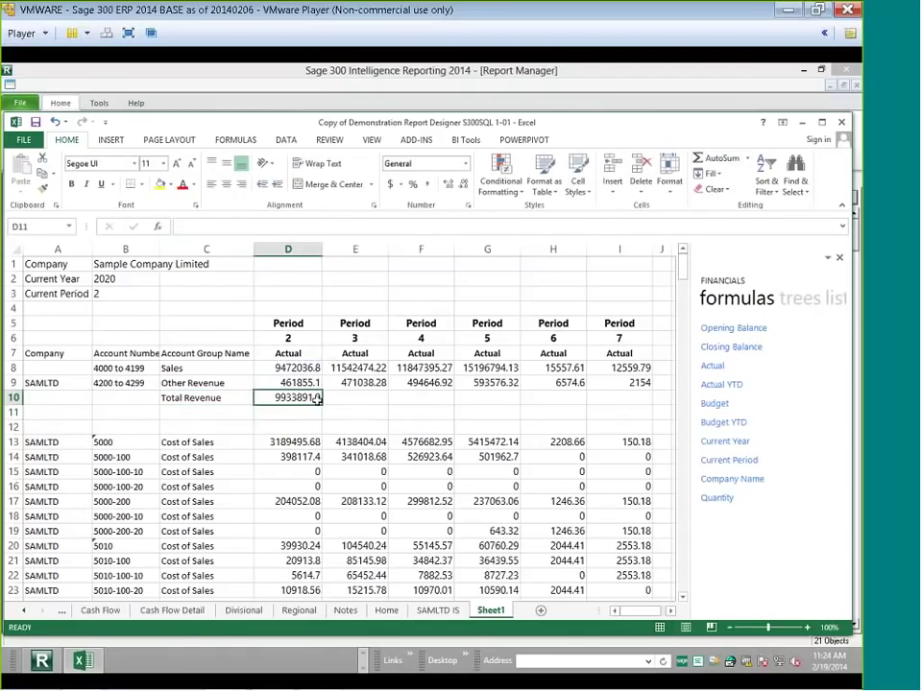
left_click_drag(321, 403, 599, 403)
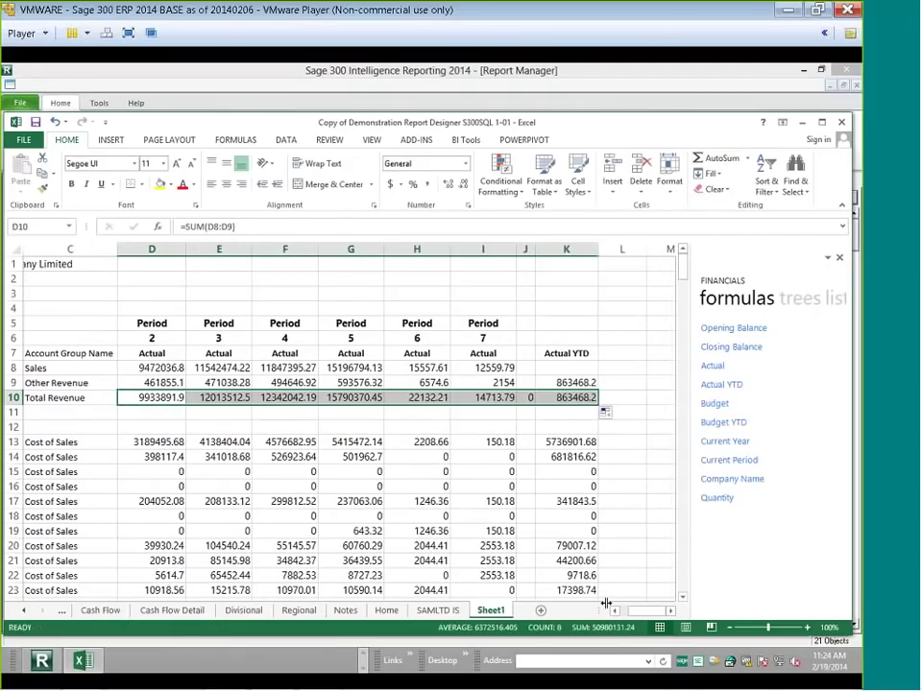
left_click(526, 397)
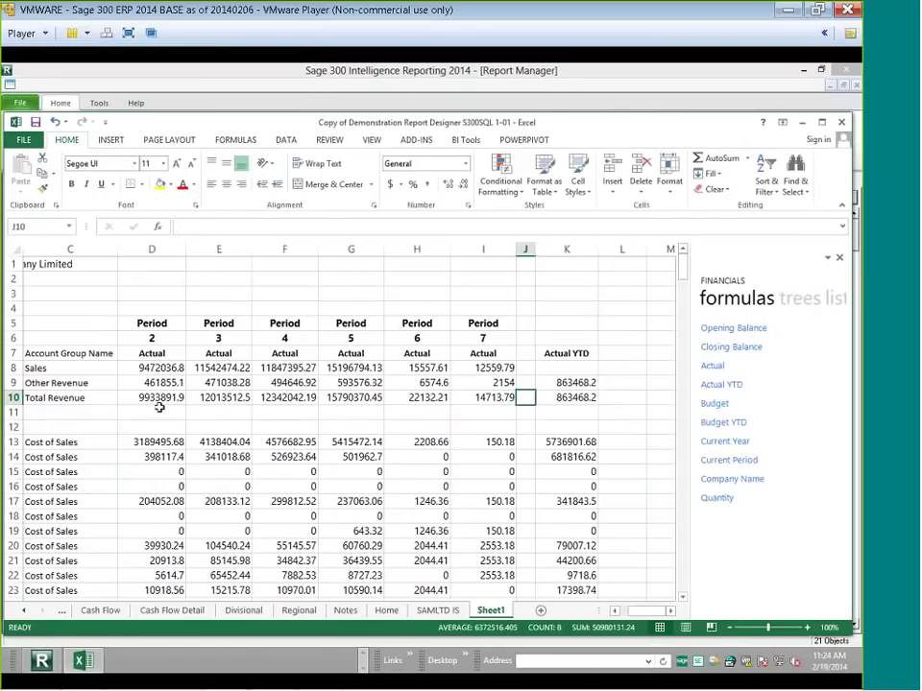
left_click(169, 400)
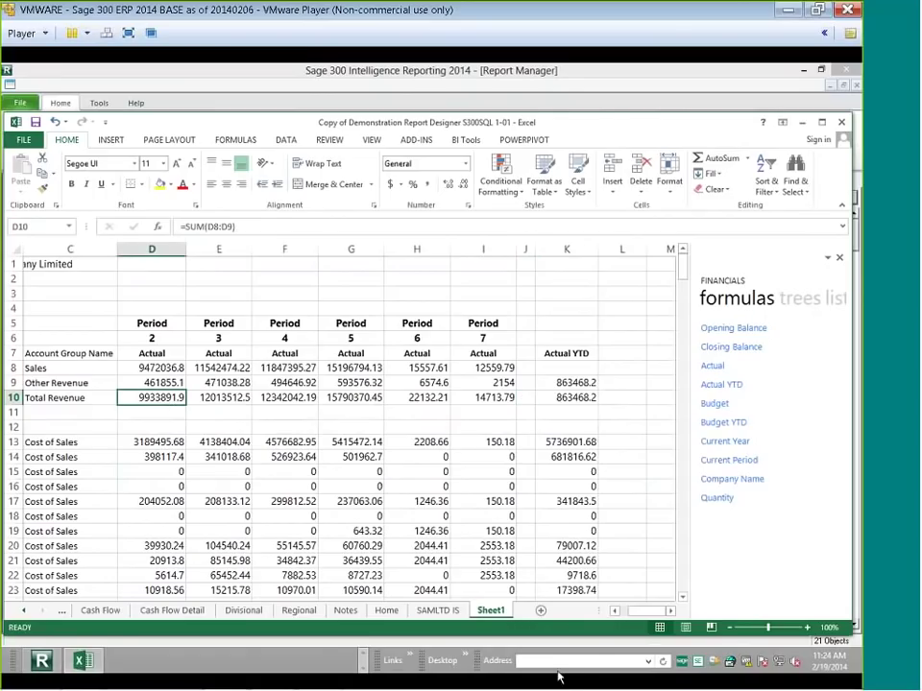
left_click(616, 611)
left_click_drag(620, 614, 614, 614)
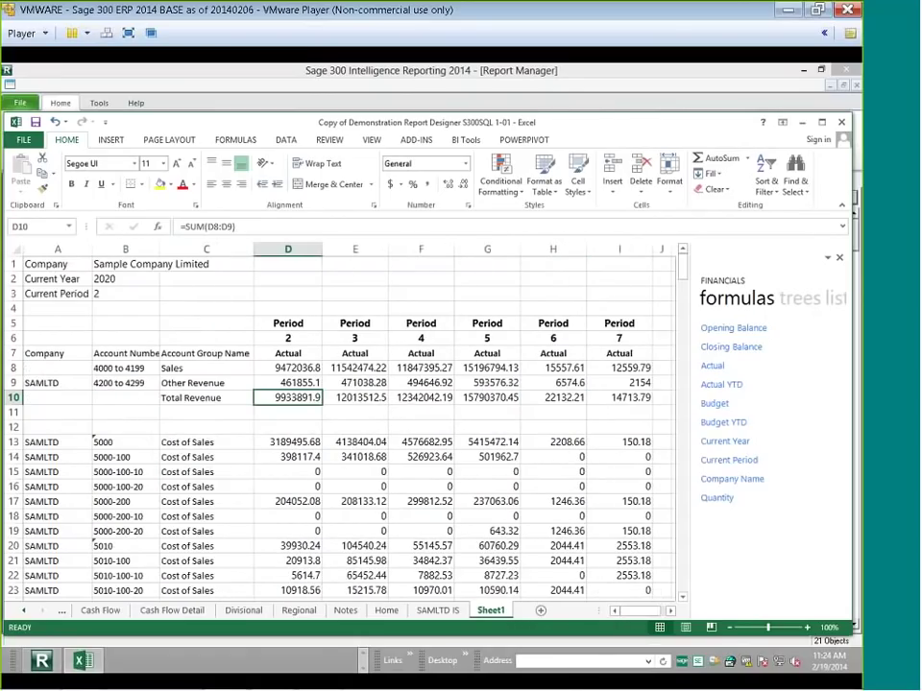
Set the account number in B13 on the first Cost of Sales row to 5000 to 5050 + 5500 + 5600.
left_click(188, 443)
left_click(125, 442)
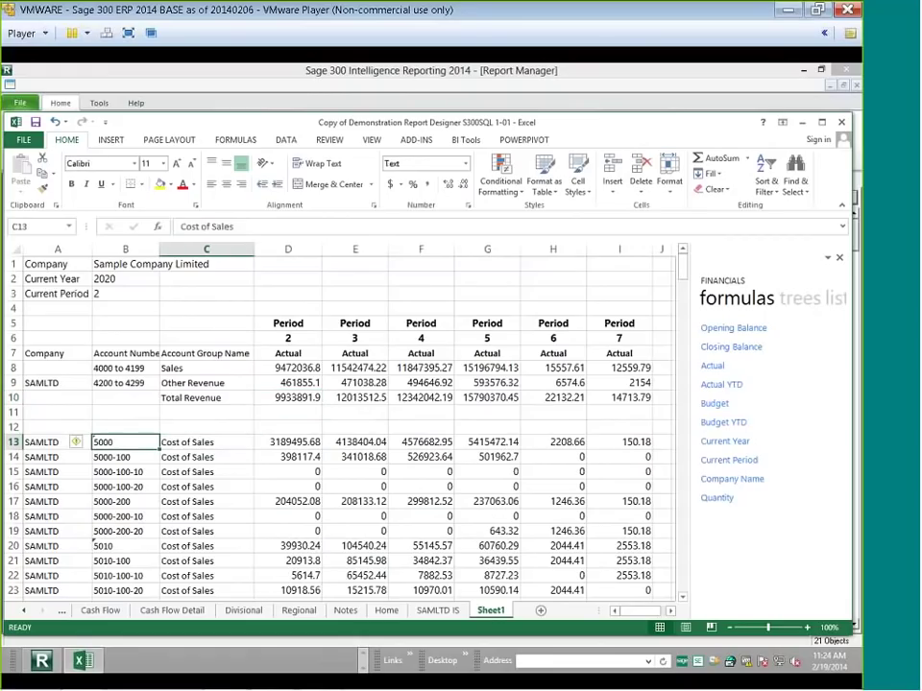
left_click(204, 227)
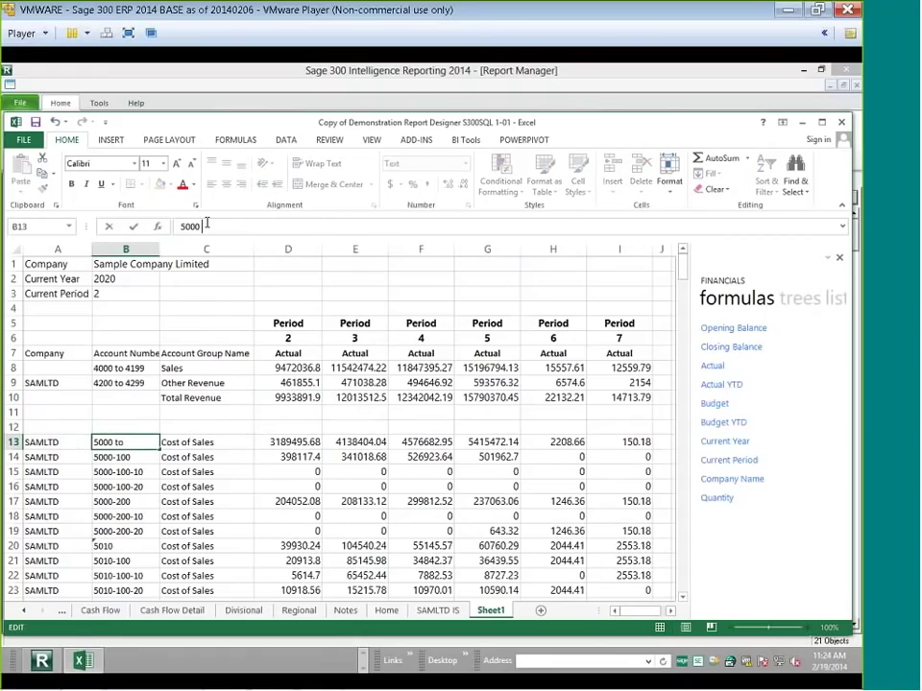
type("to 5050 +")
type("5500")
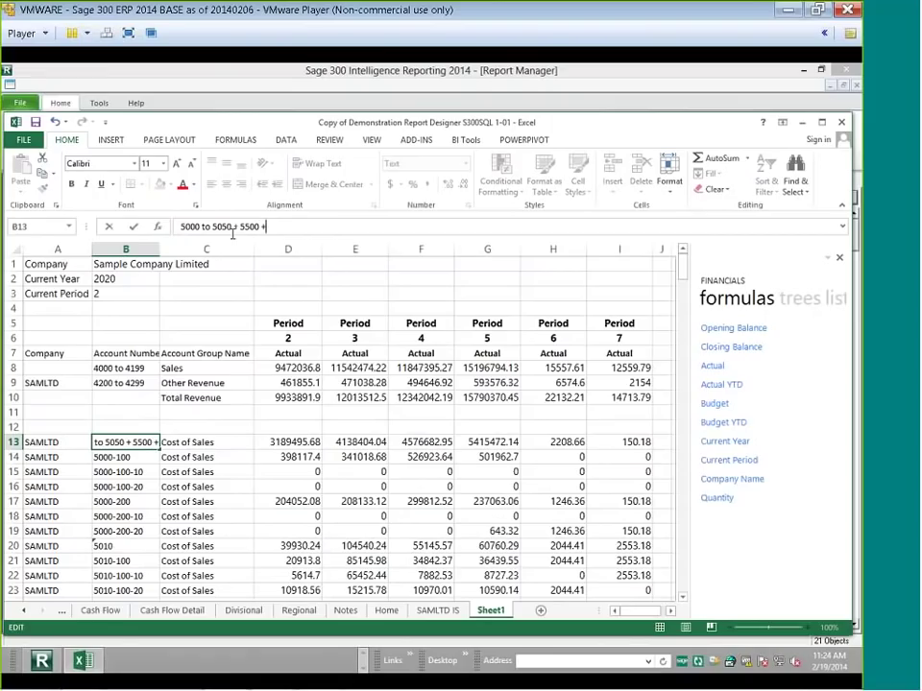
type(" + 5600")
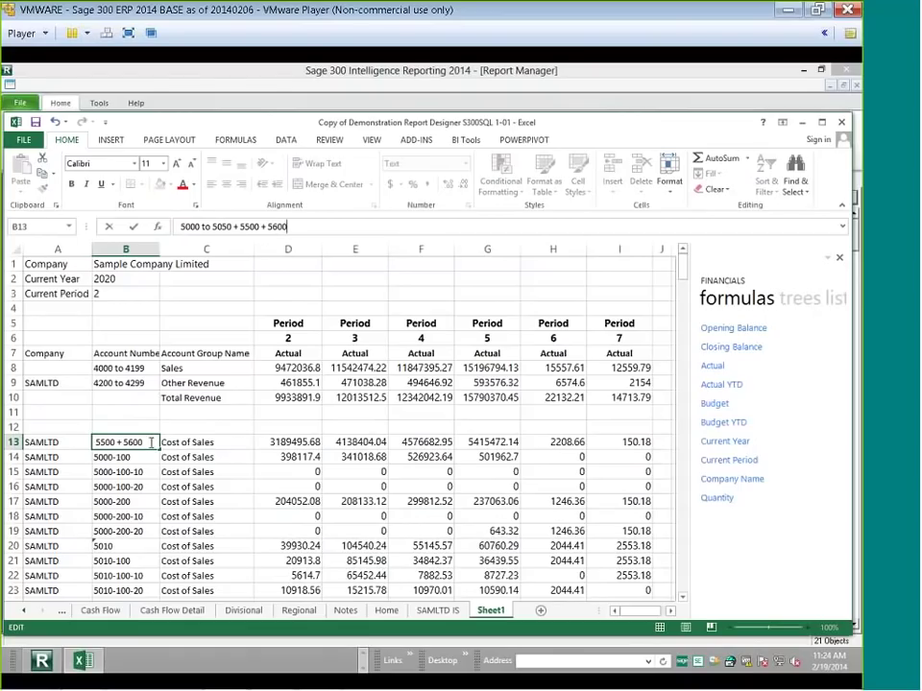
key("Return")
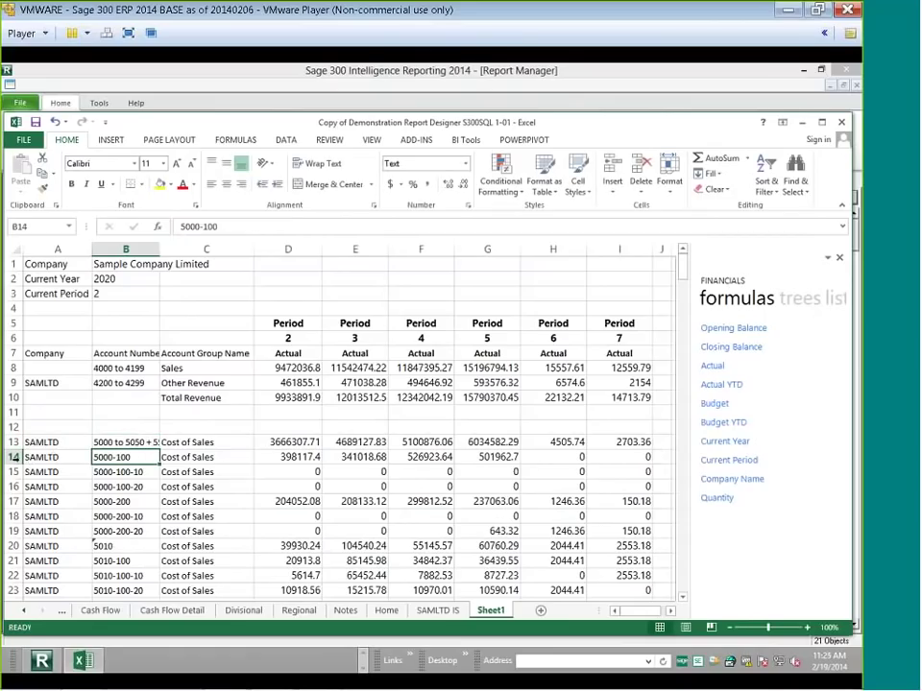
Delete the individual Cost of Sales rows from 5000-100 to 5050, as well as the rows for accounts 5500 and 5600.
left_click(16, 458)
mouse_move(16, 458)
left_mouse_down()
mouse_move(12, 605)
mouse_move(16, 498)
mouse_move(28, 475)
left_mouse_up()
right_click(170, 440)
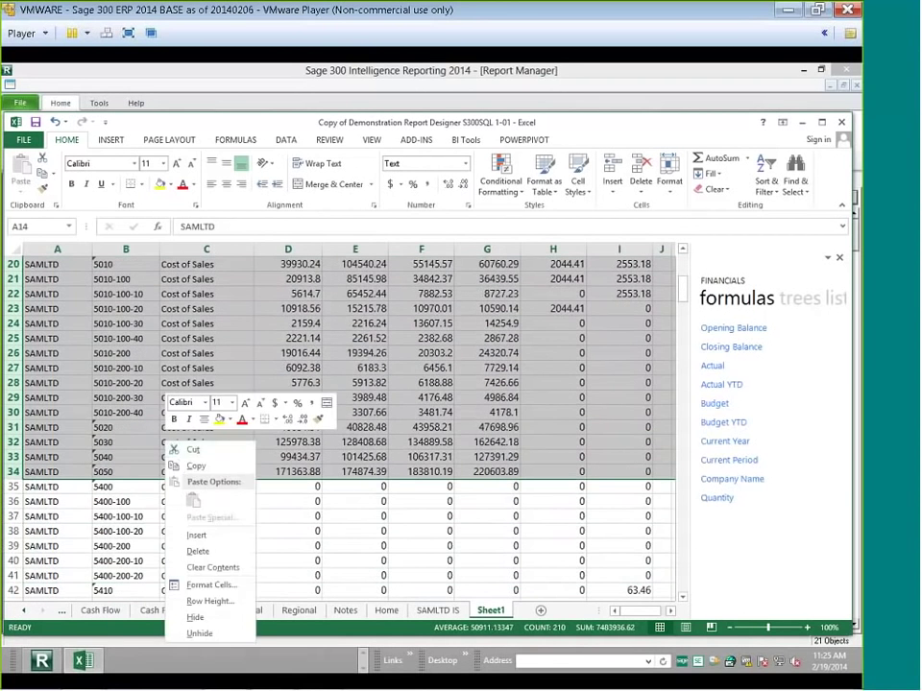
left_click(197, 545)
scroll(108, 509, "down", 6)
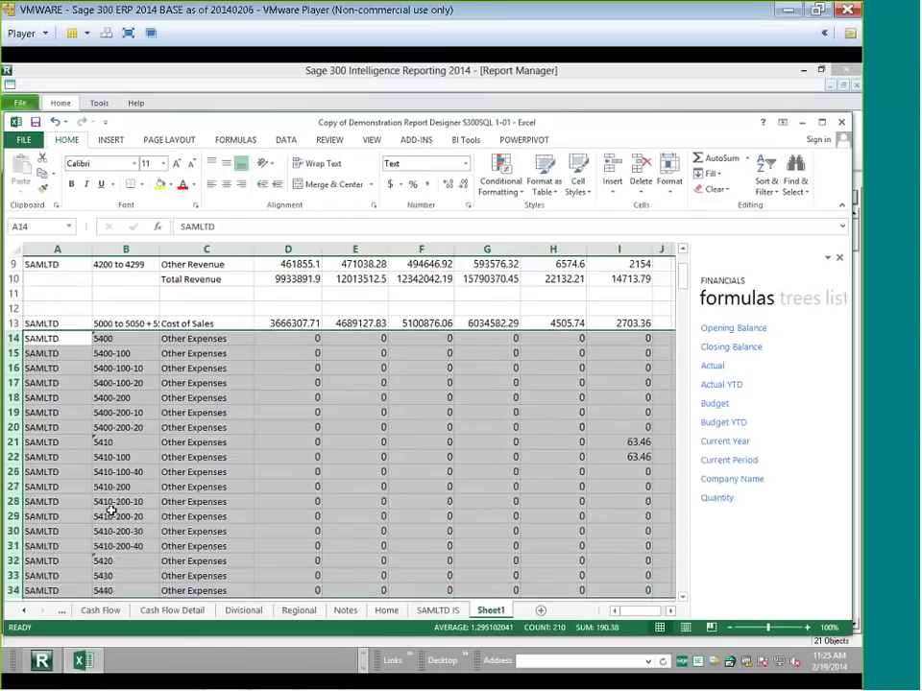
left_click_drag(14, 531, 17, 544)
right_click(111, 544)
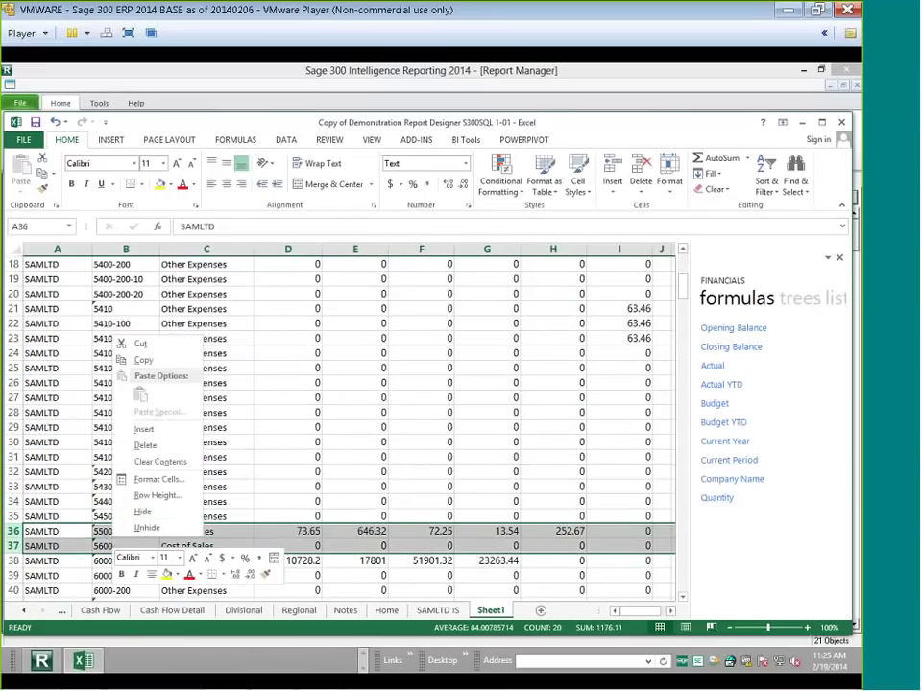
left_click(173, 442)
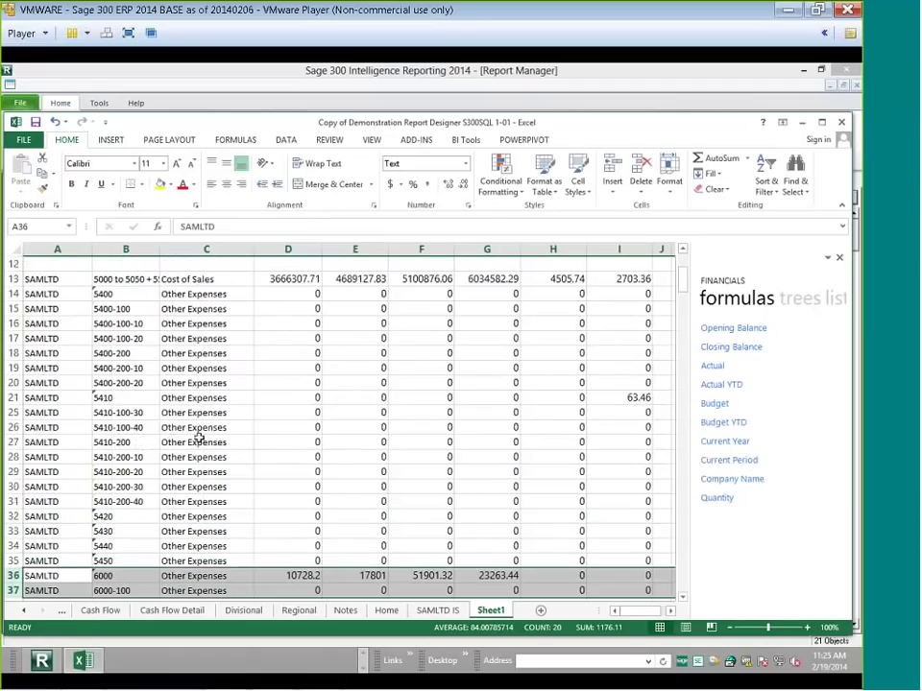
Insert three blank rows above account 5400 and enter Gross Profit in C15.
scroll(198, 437, "up", 4)
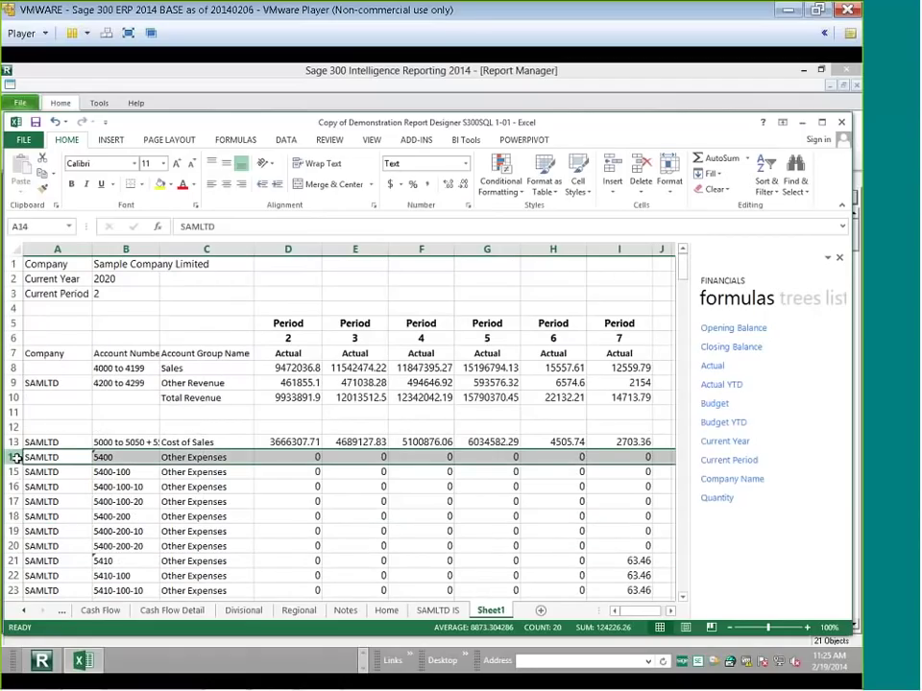
key("ctrl+shift+plus")
key("ctrl+shift+plus")
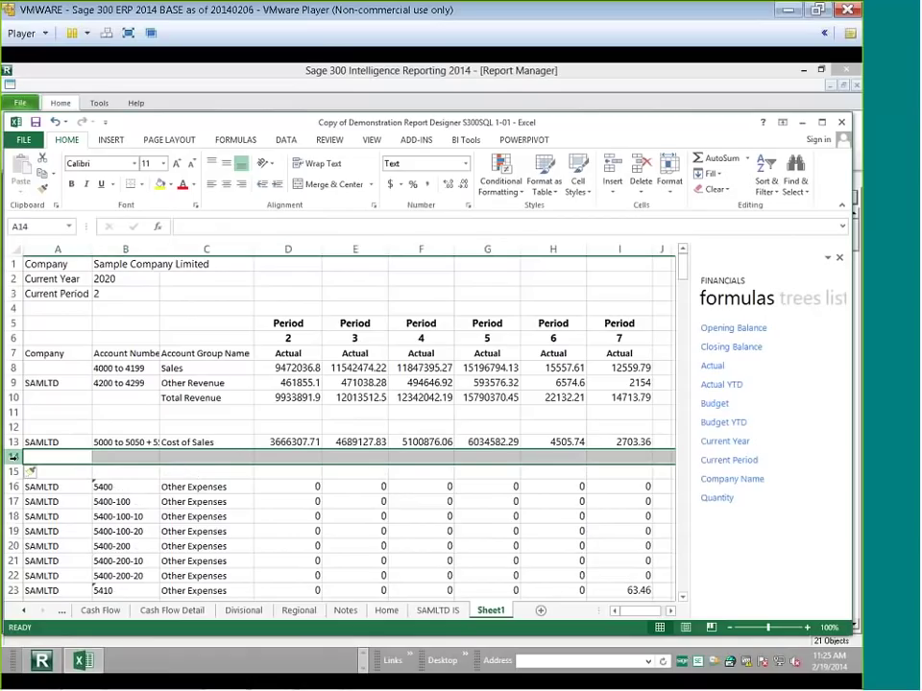
key("ctrl+shift+plus")
left_click(113, 472)
key("Right")
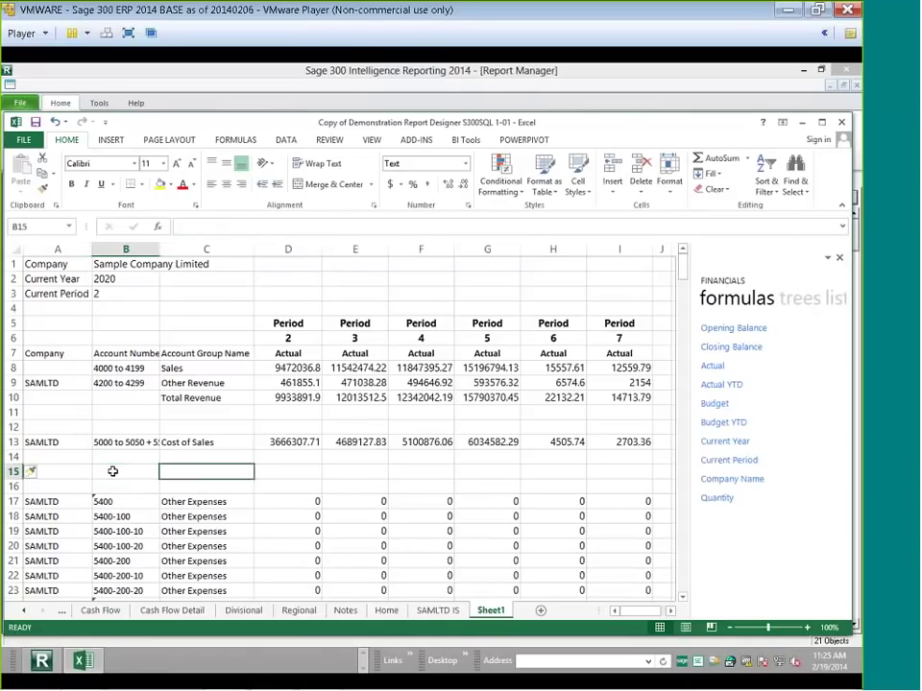
type("Gross Profit")
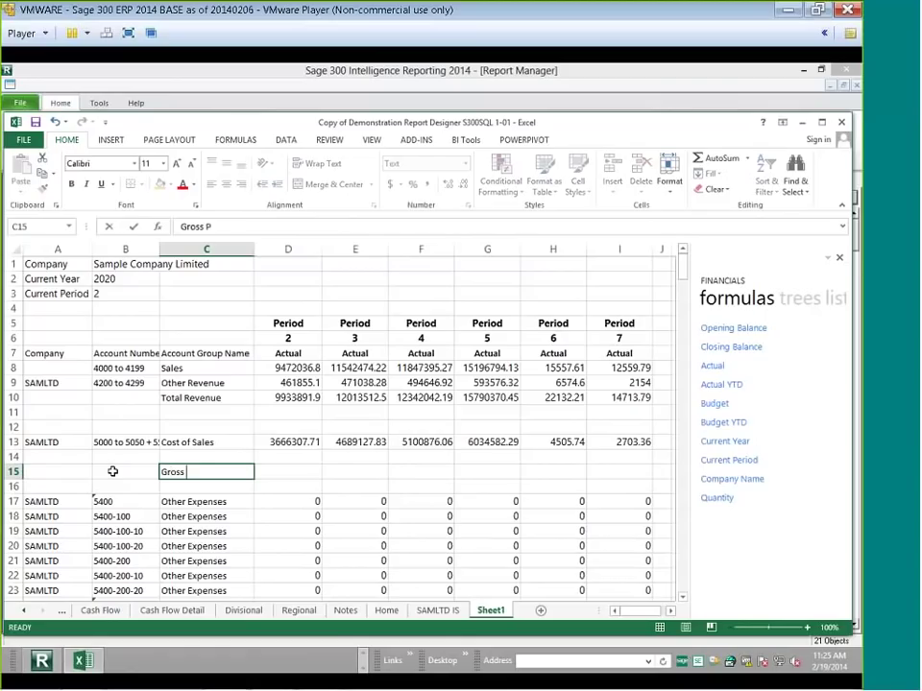
Calculate gross profit in D15 with =SUM(D10)-D13 and fill the formula across to I15.
left_click(260, 472)
left_click(720, 157)
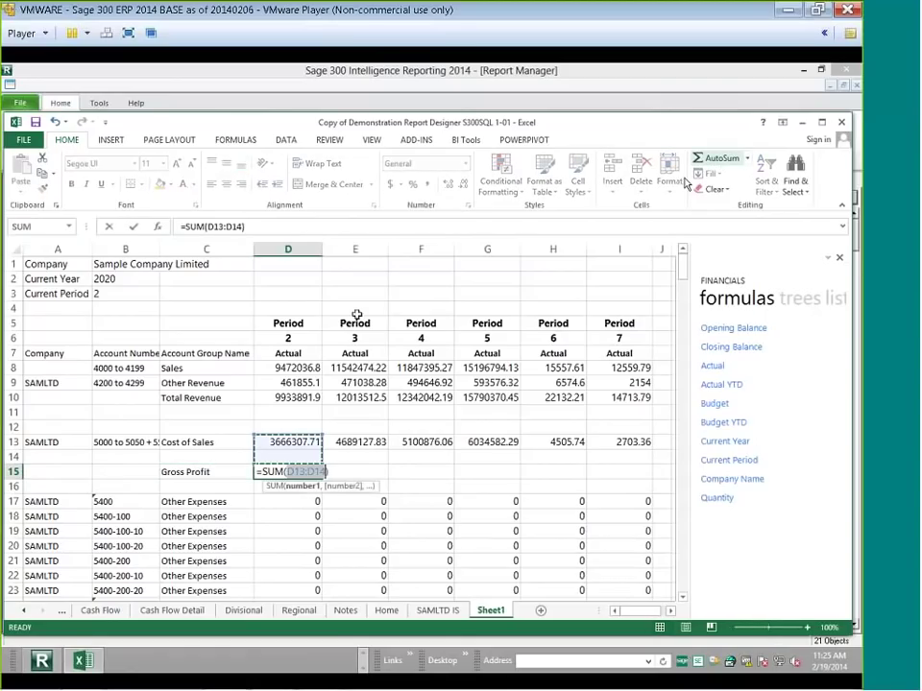
left_click(293, 403)
left_click(265, 229)
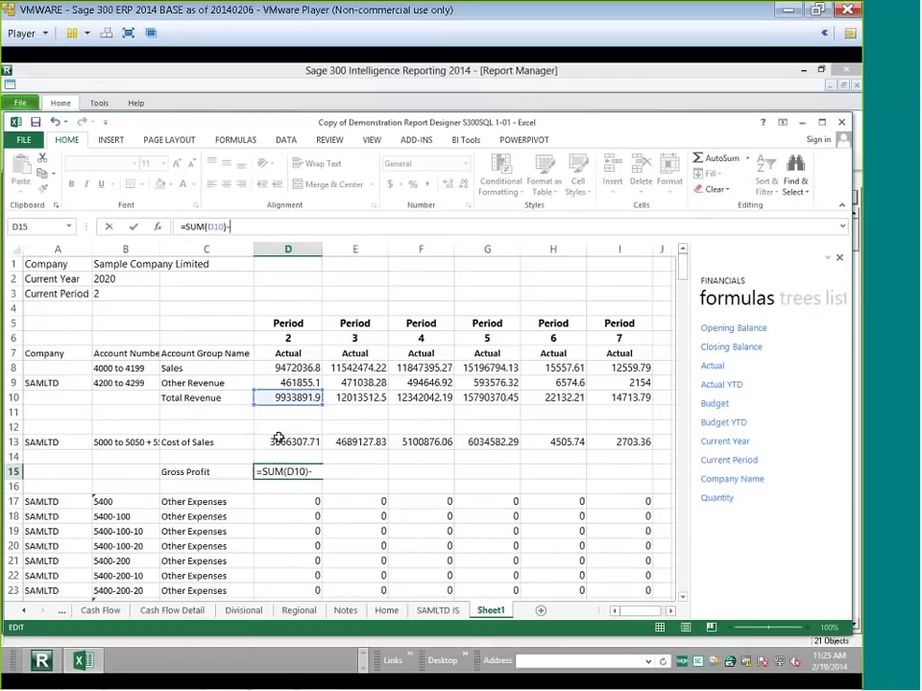
type("-")
left_click(288, 442)
key("Return")
left_click(301, 472)
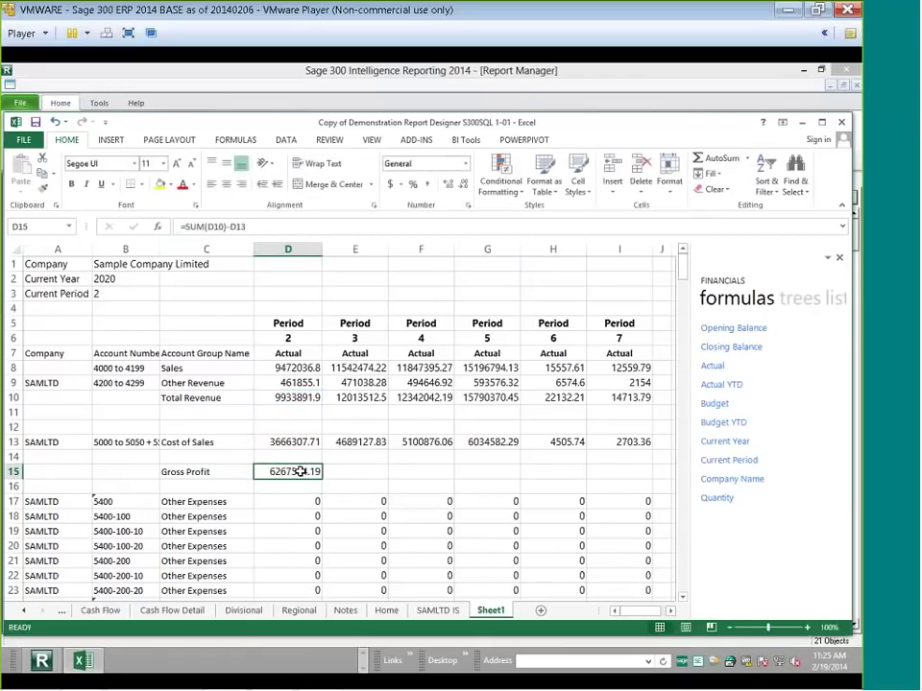
left_click_drag(320, 478, 633, 475)
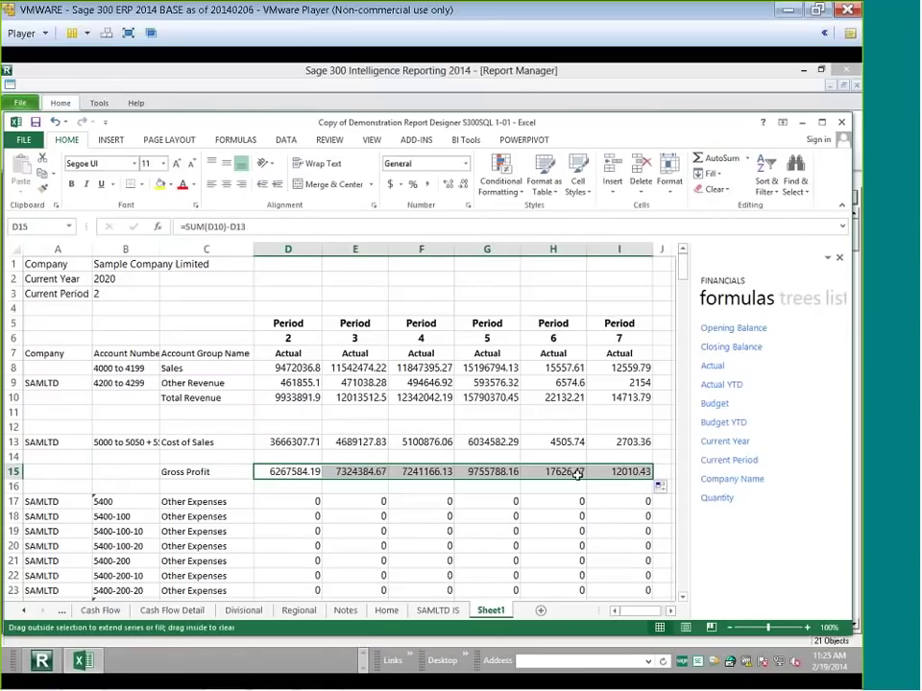
scroll(290, 514, "down", 1)
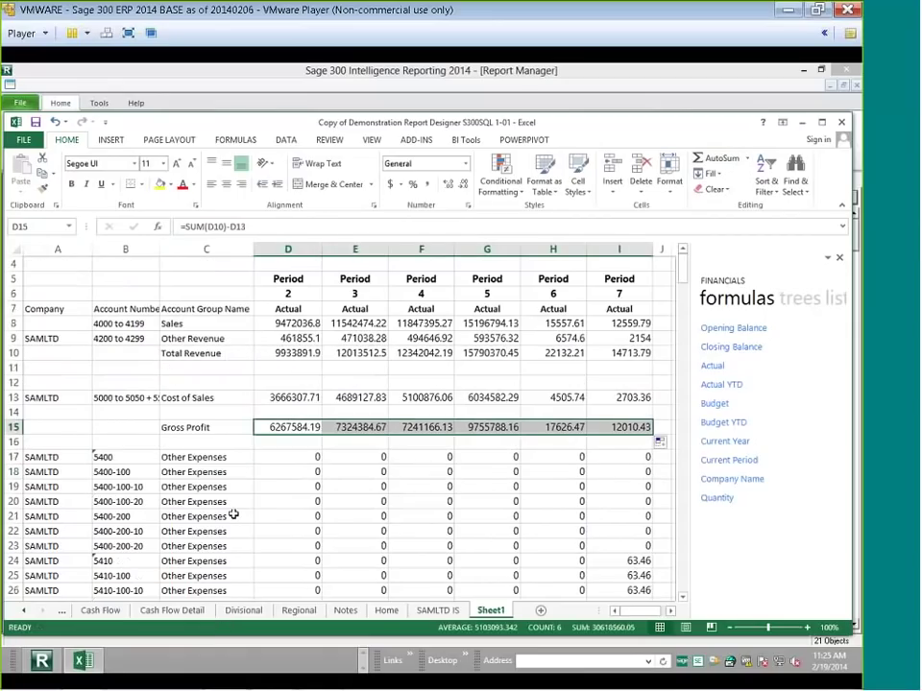
Set the account number range for the Other Expenses row in B17 to 5400 to 6280.
left_click(103, 457)
left_click(214, 226)
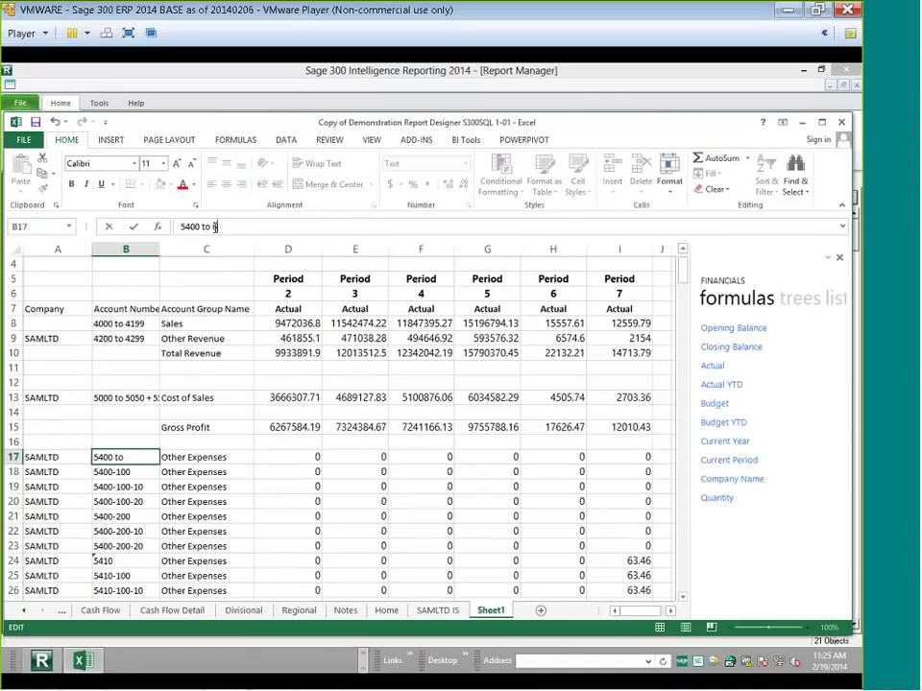
type("80")
left_click(16, 458)
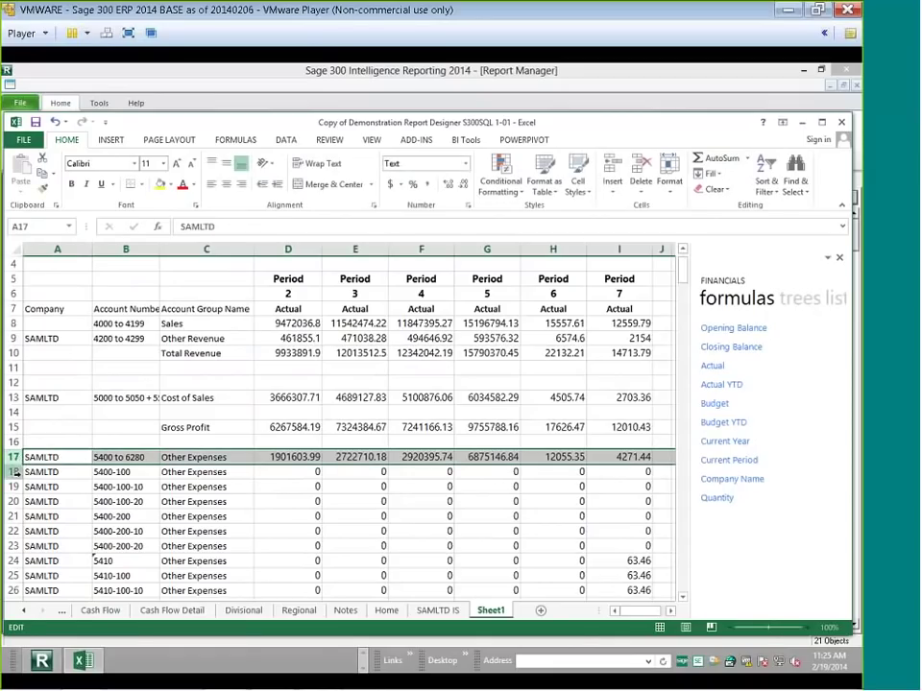
Delete the individual Other Expenses account rows 18 through 124, directly below the 5400 to 6280 row.
left_click(15, 473)
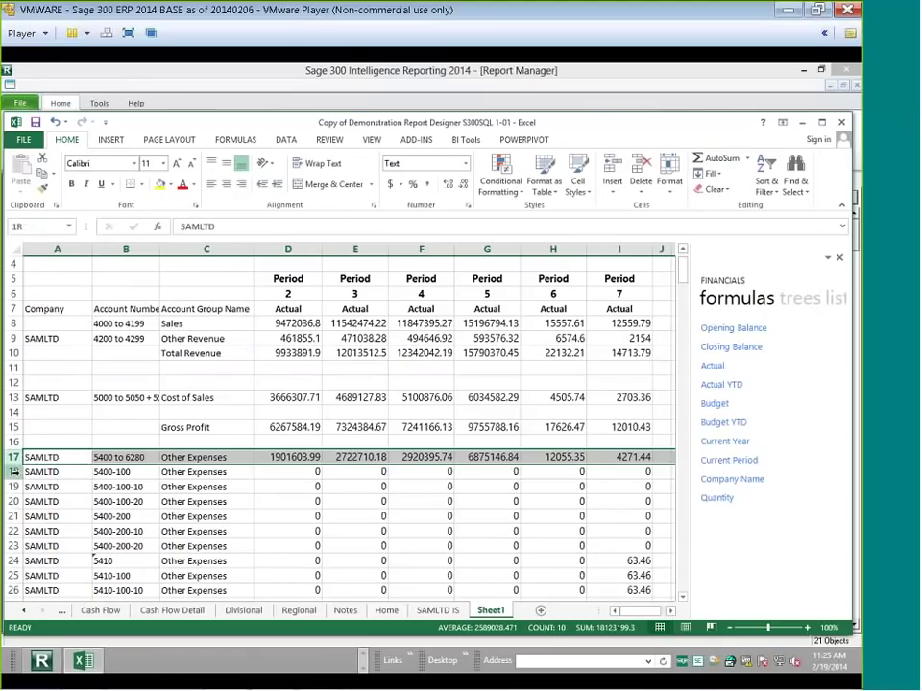
left_click_drag(19, 472, 61, 531)
right_click(182, 500)
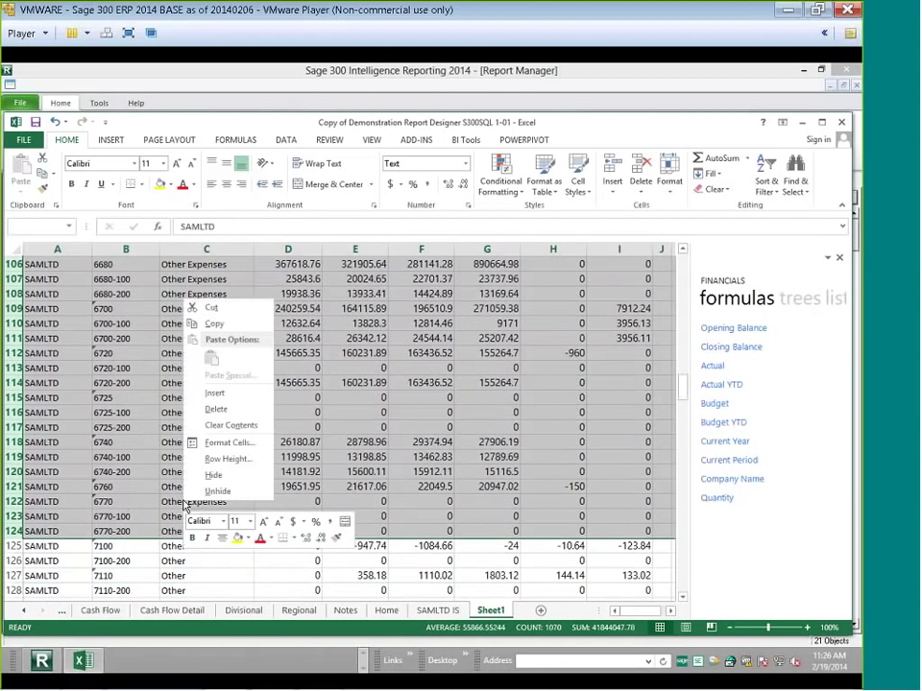
left_click(215, 408)
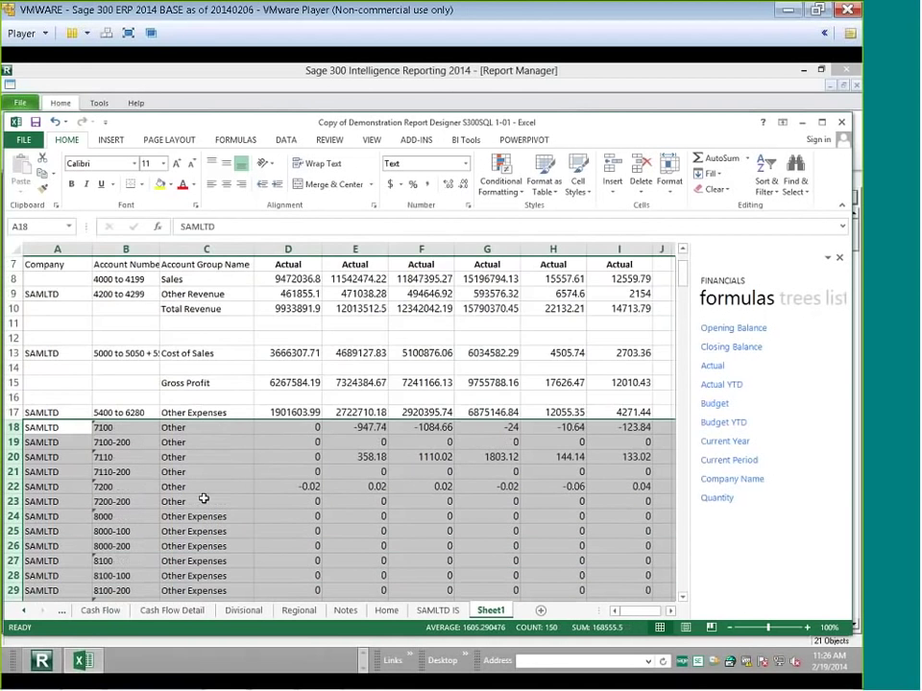
Set the account number range for the Other row in B18 to 7100 to 7299.
left_click(184, 431)
left_click(120, 429)
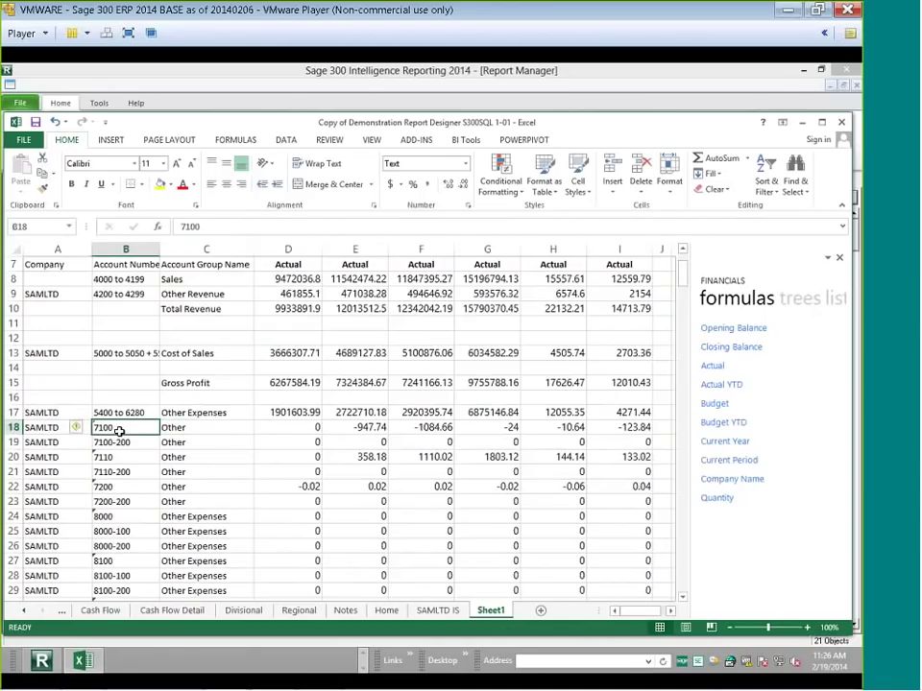
left_click(233, 227)
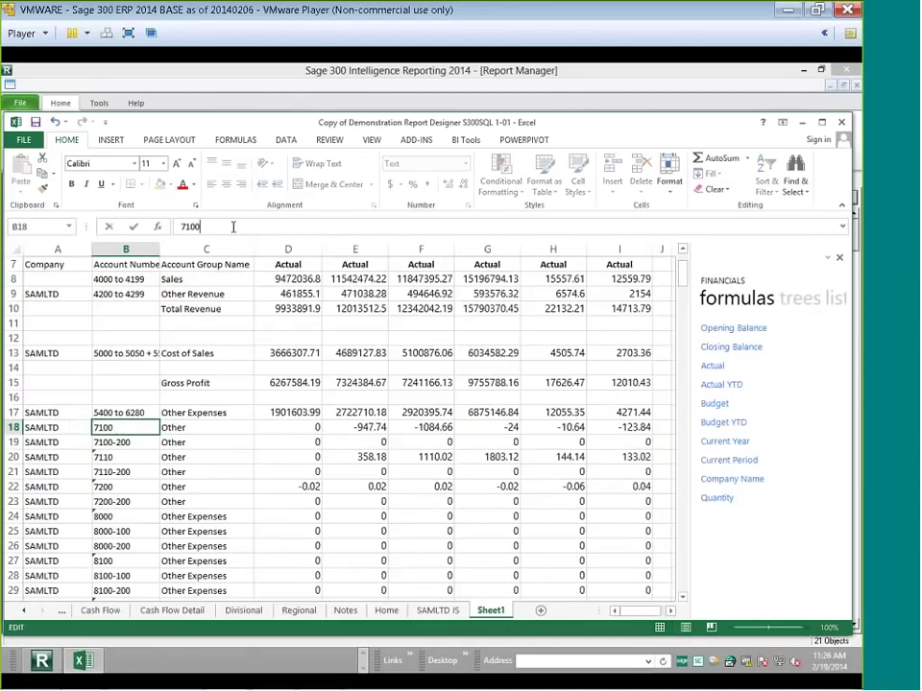
type("to 7299")
key("Return")
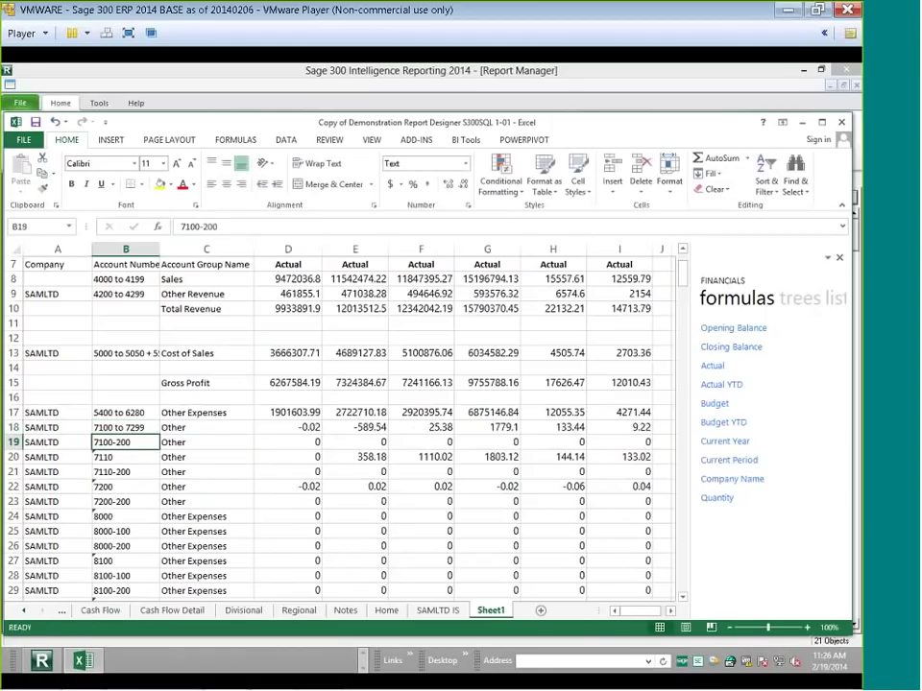
Delete the individual Other account rows 19 through 23, from account 7100-200 to 7200-200.
left_click(14, 442)
left_click_drag(21, 461, 13, 501)
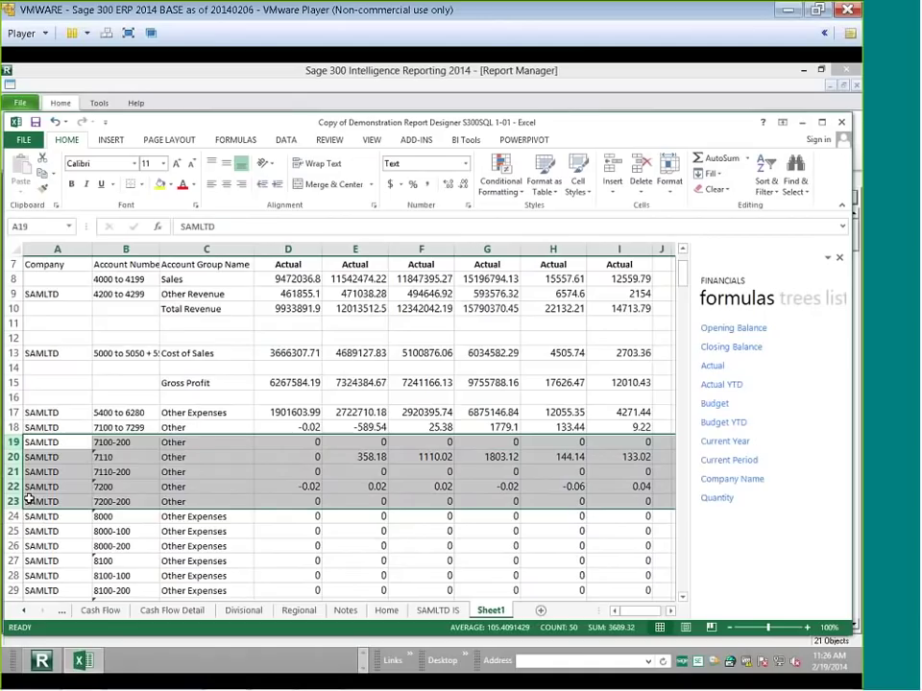
right_click(89, 494)
left_click(121, 396)
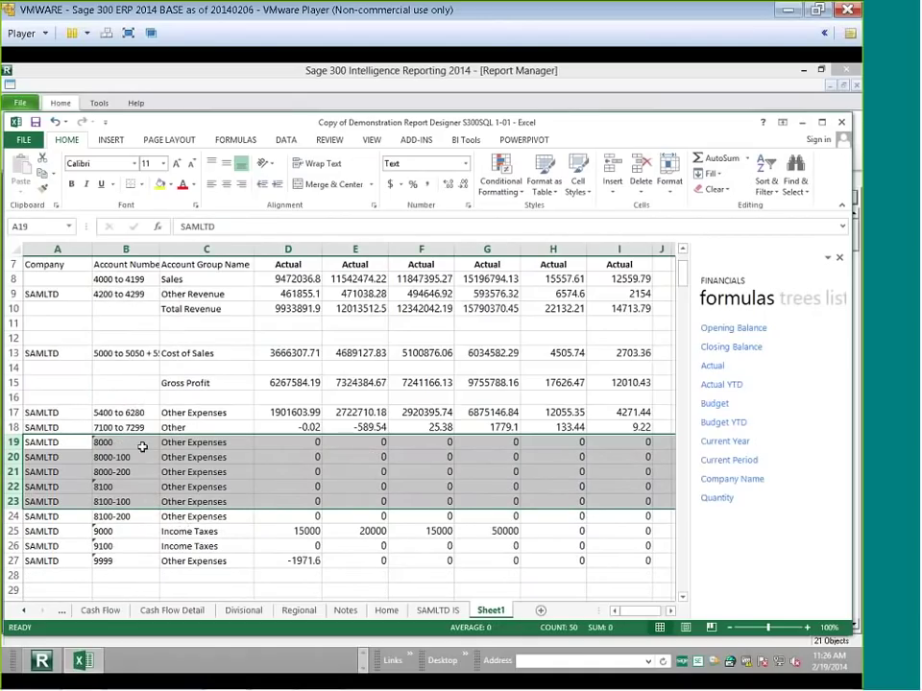
Set the account number range for the Other Expenses row in B19 to 8000 to 9999.
left_click(144, 444)
left_click(290, 225)
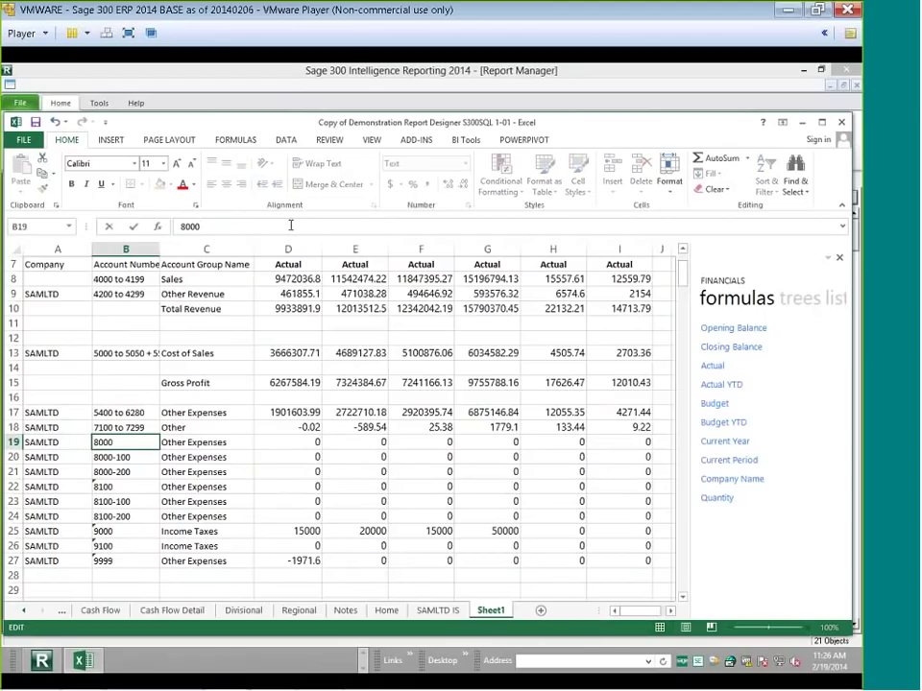
type("to 9999")
key("Return")
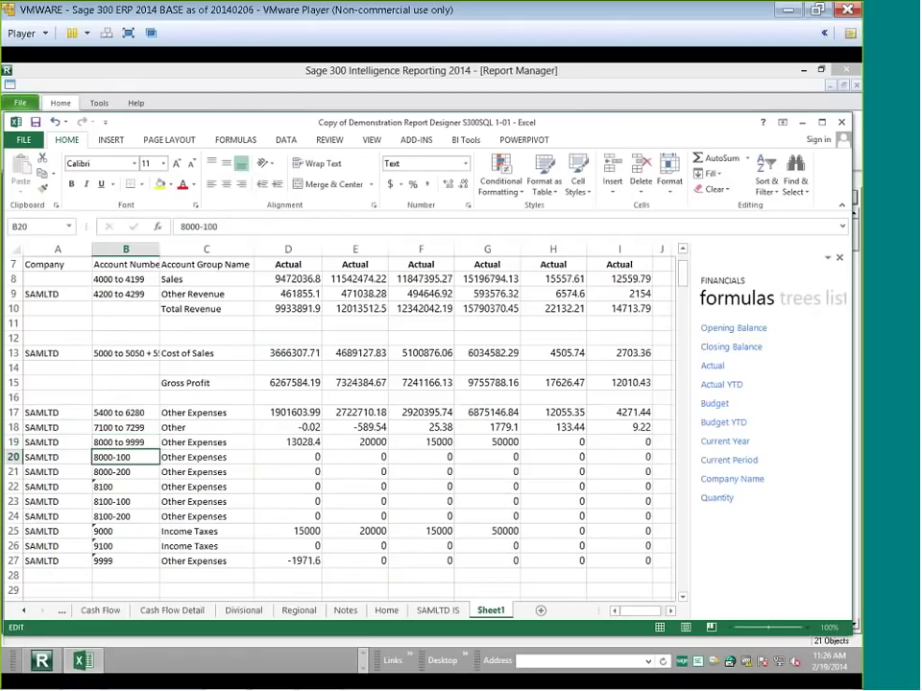
Delete the remaining individual account rows 20 through 27, from account 8000-100 to 9999.
left_click_drag(13, 457, 15, 561)
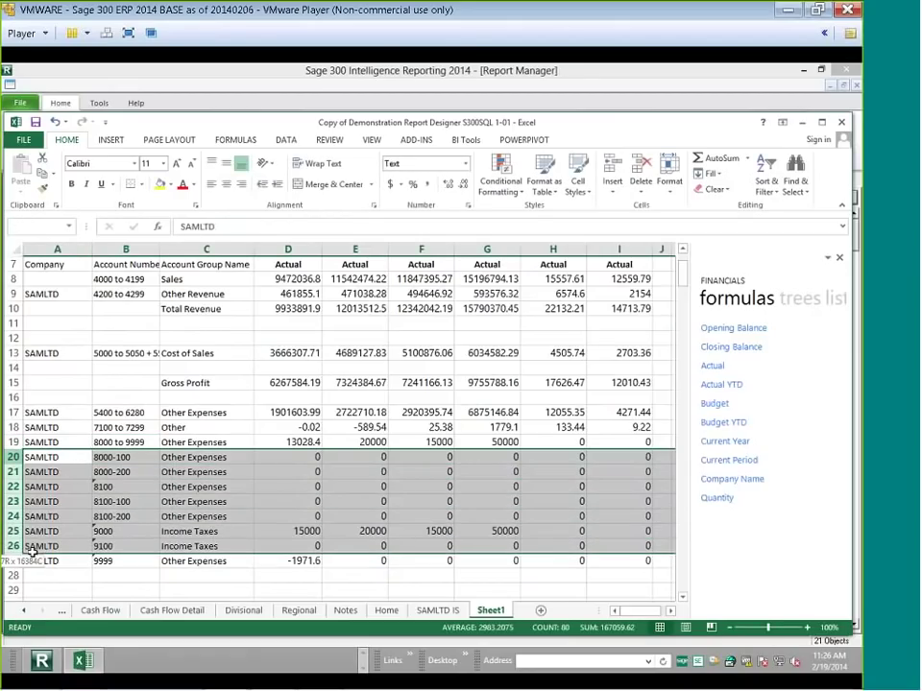
right_click(169, 531)
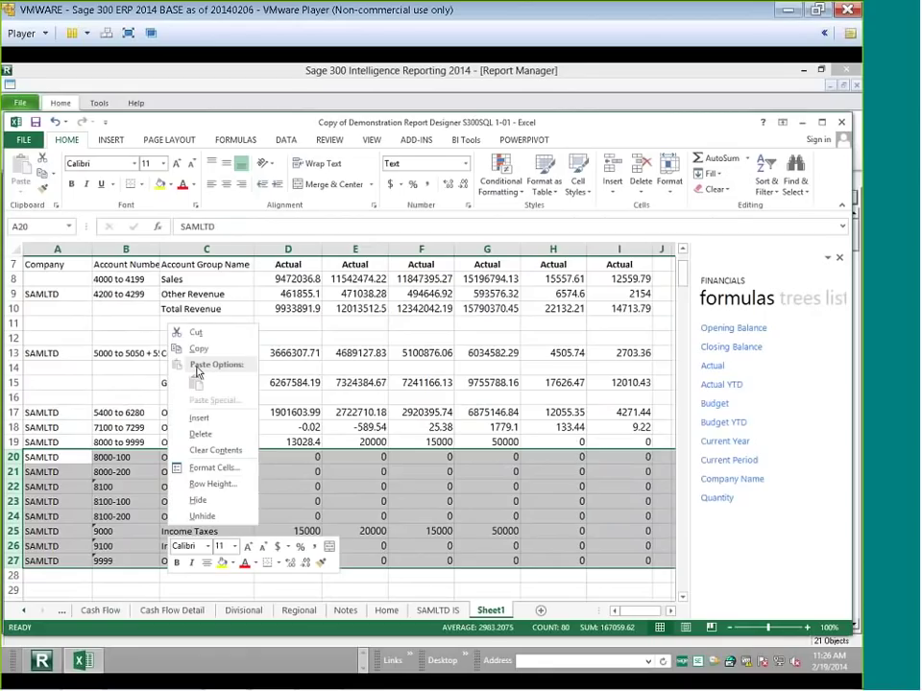
left_click(200, 435)
Enter the label Total Expenses in C20, below the last expense row.
left_click(235, 457)
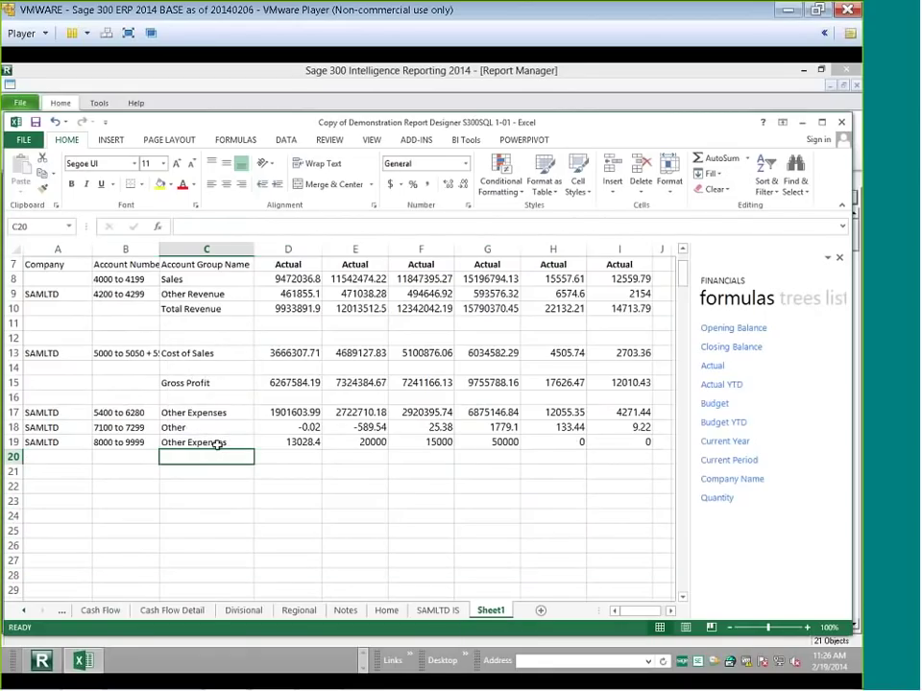
type("Total")
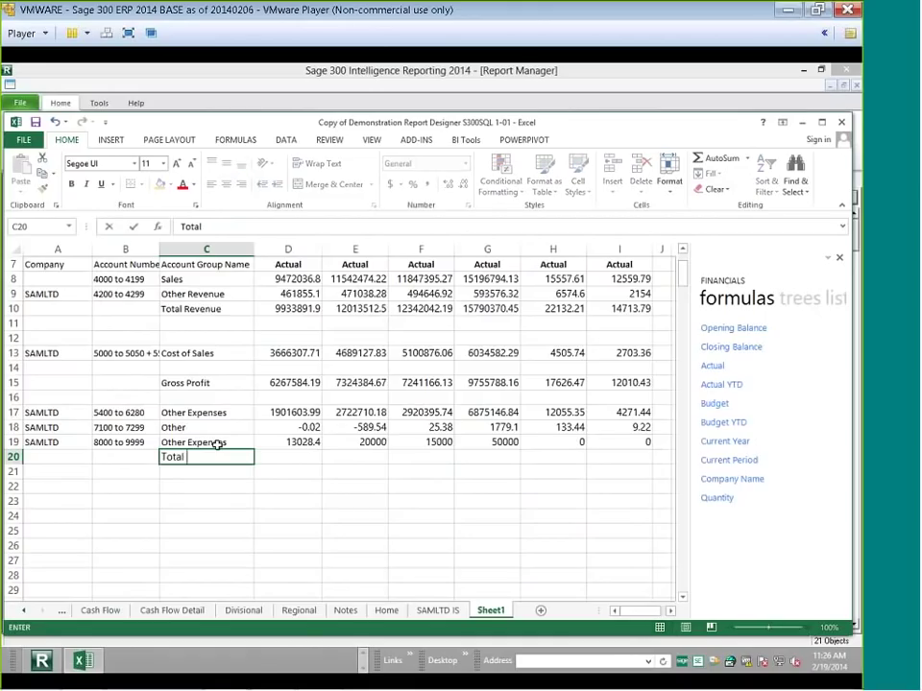
type(" Expenses")
Sum D17:D19 in D20 and fill the Total Expenses formula across to column I.
left_click(286, 461)
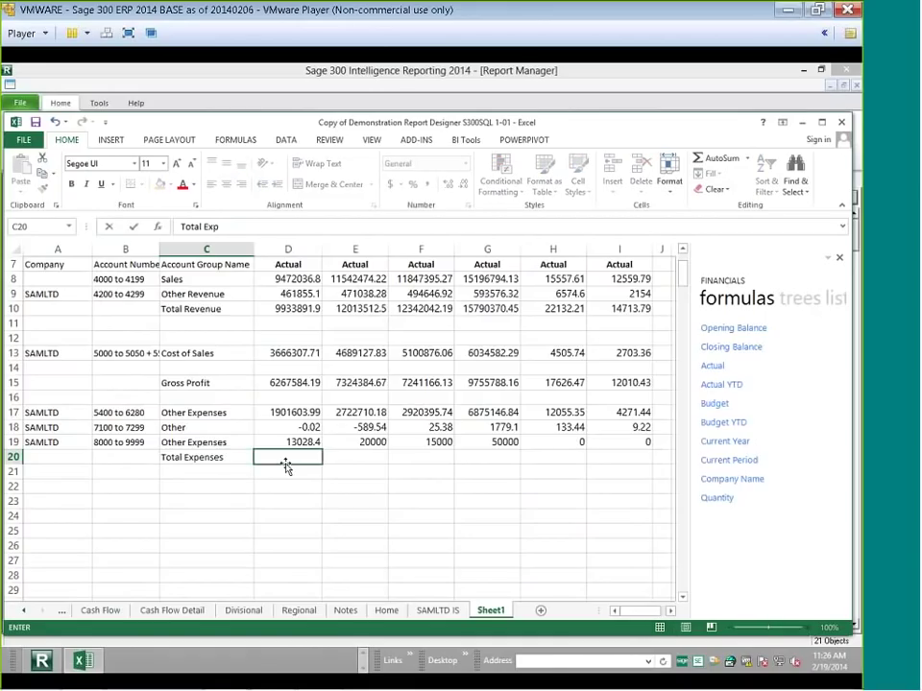
left_click(711, 162)
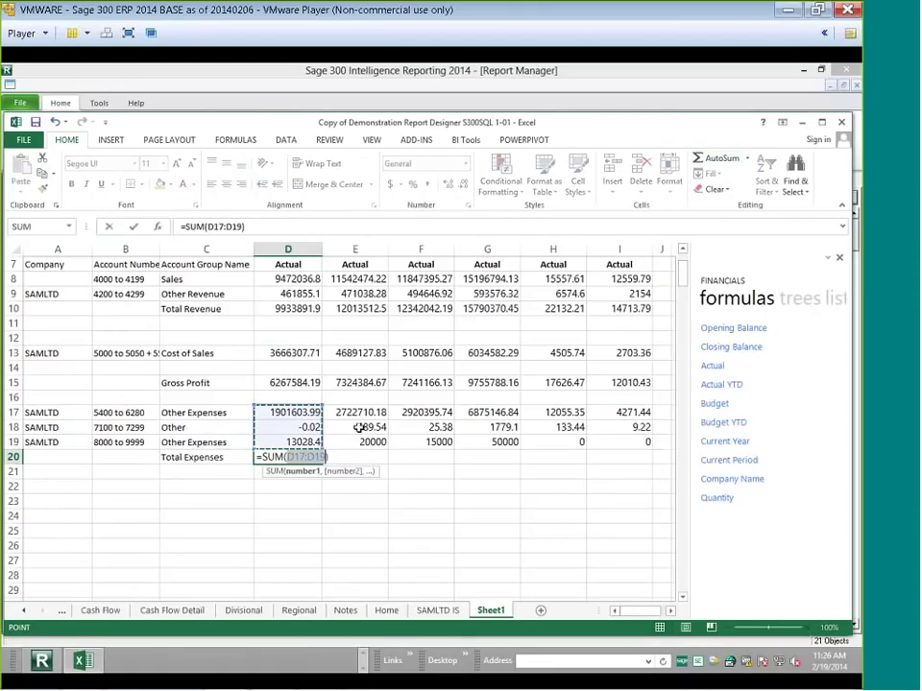
key("Return")
left_click(288, 457)
left_click_drag(322, 464, 645, 464)
left_click(230, 485)
Try other reporting periods by setting the Current Period in B3 to 3 and after that to 4.
scroll(243, 487, "up", 2)
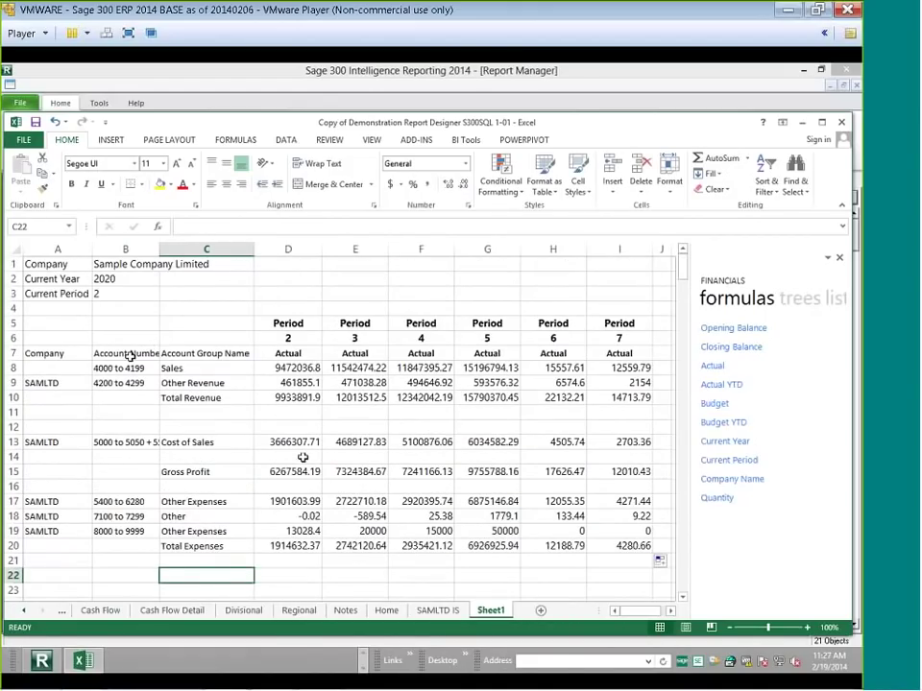
scroll(302, 457, "down", 1)
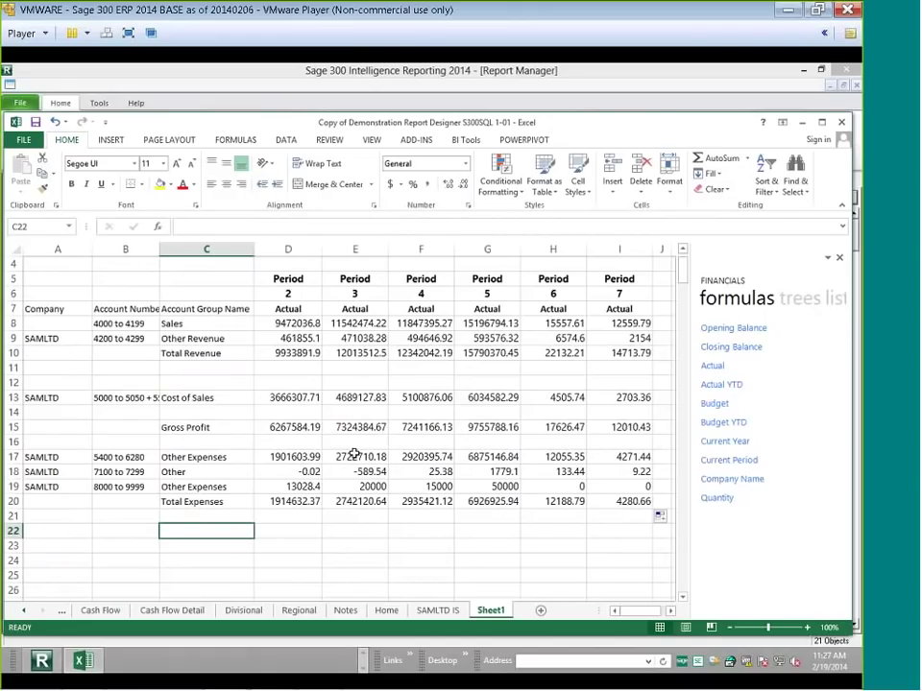
scroll(442, 326, "up", 1)
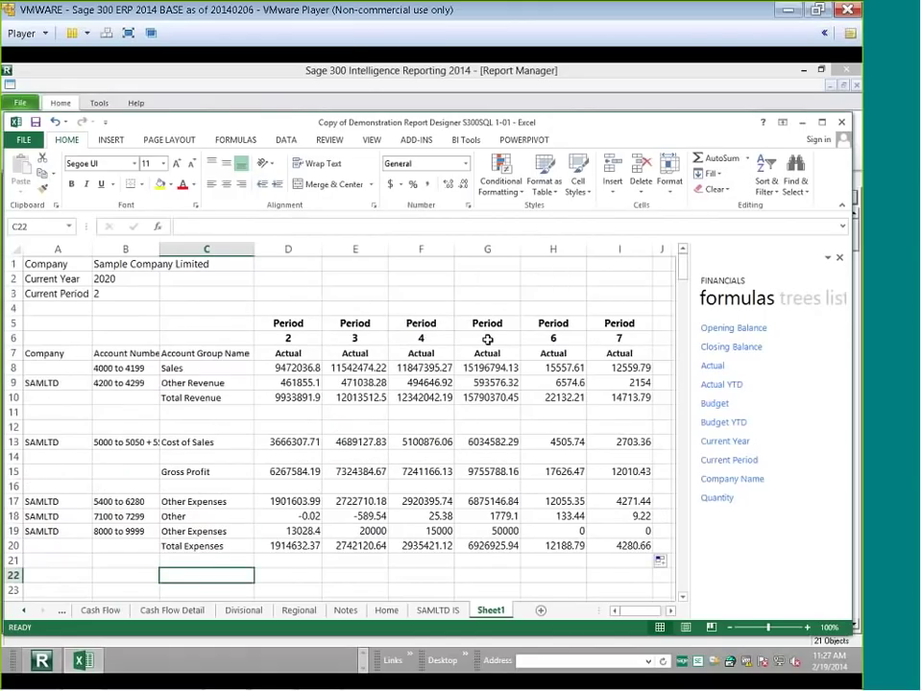
left_click(146, 293)
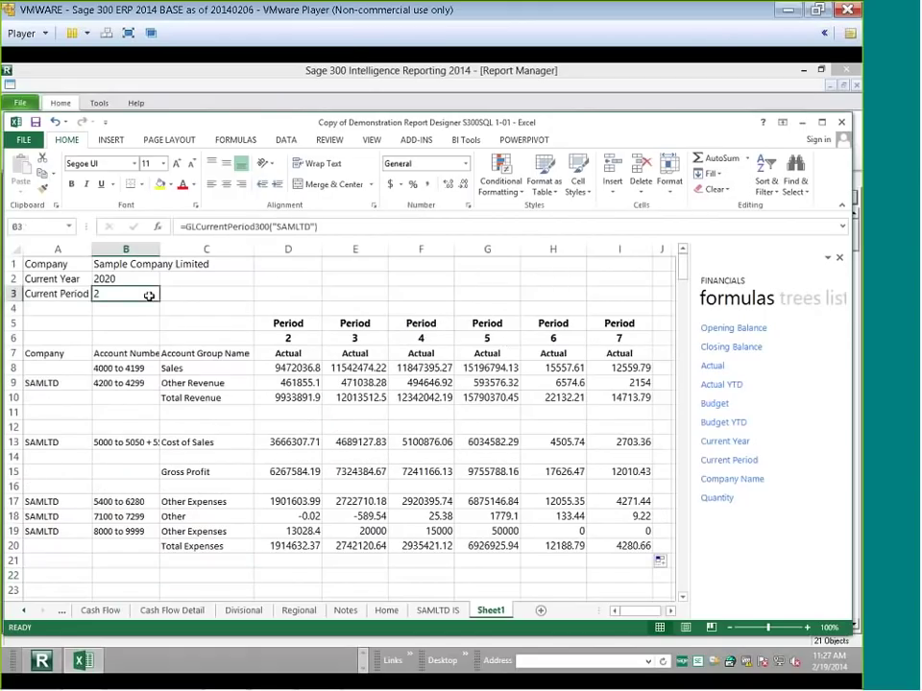
type("1")
key("Return")
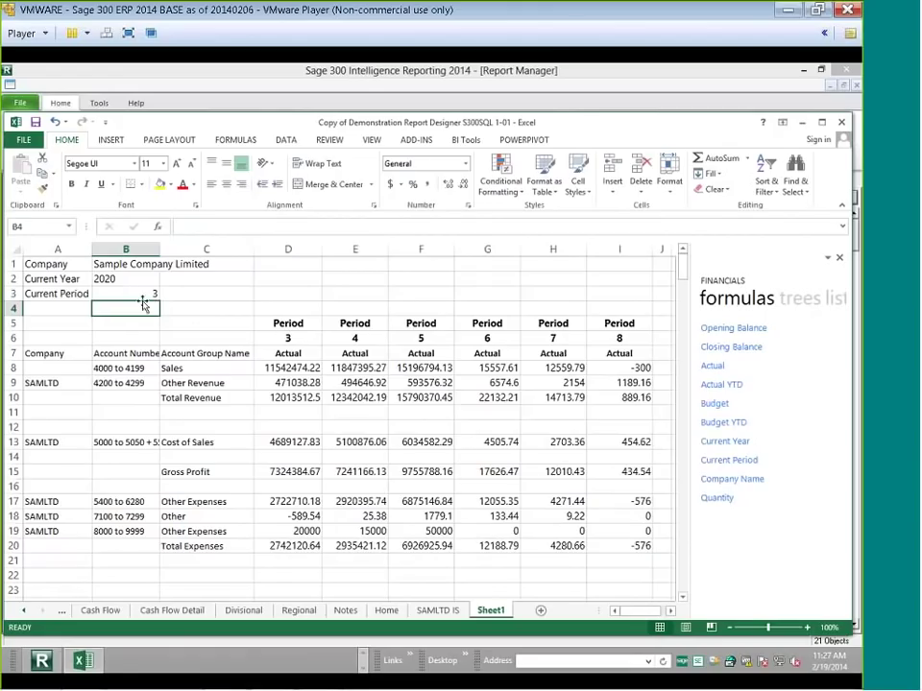
left_click(152, 294)
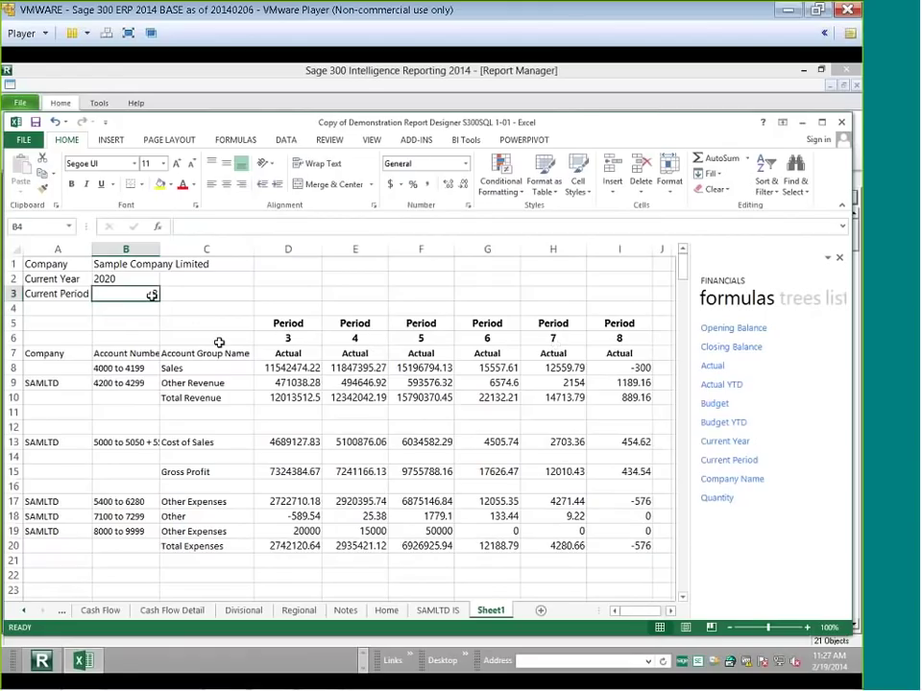
type("4")
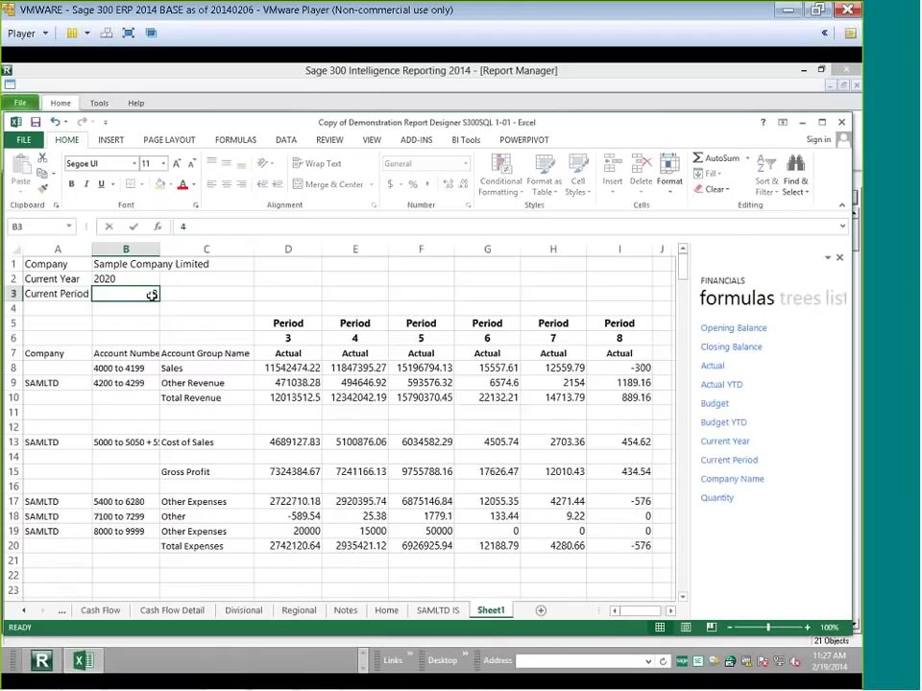
key("Return")
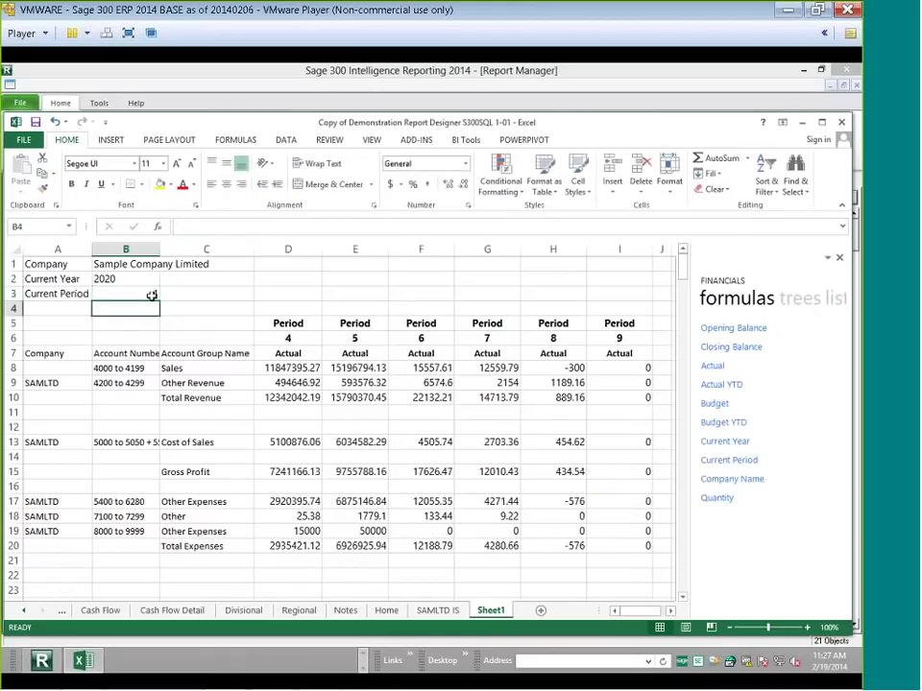
Set the Current Period in B3 to 2.
type("2")
key("Return")
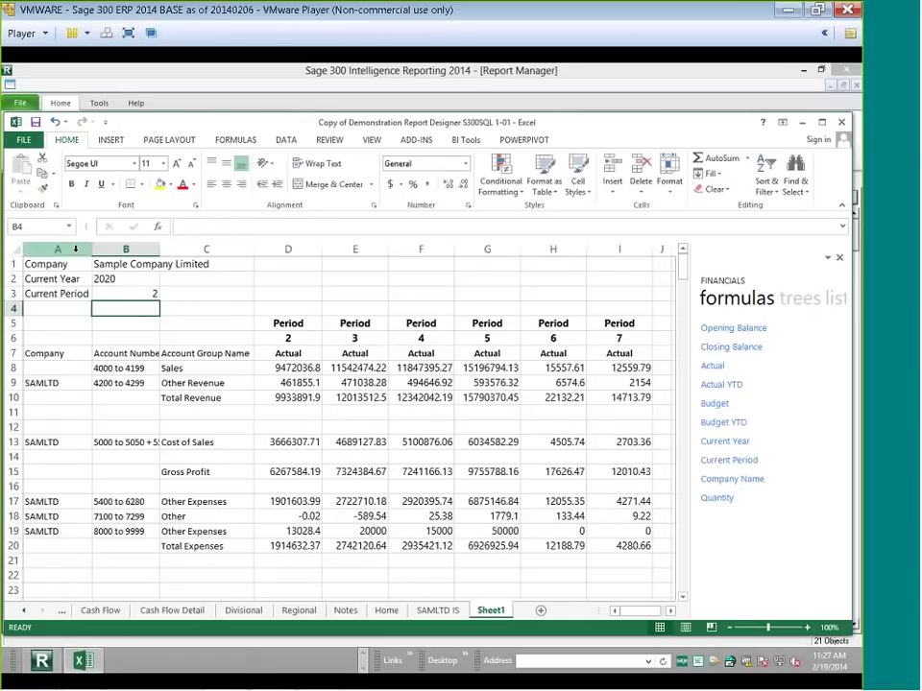
Hide columns A and B, which hold the company and account numbers.
left_click(75, 251)
left_click_drag(75, 251, 103, 253)
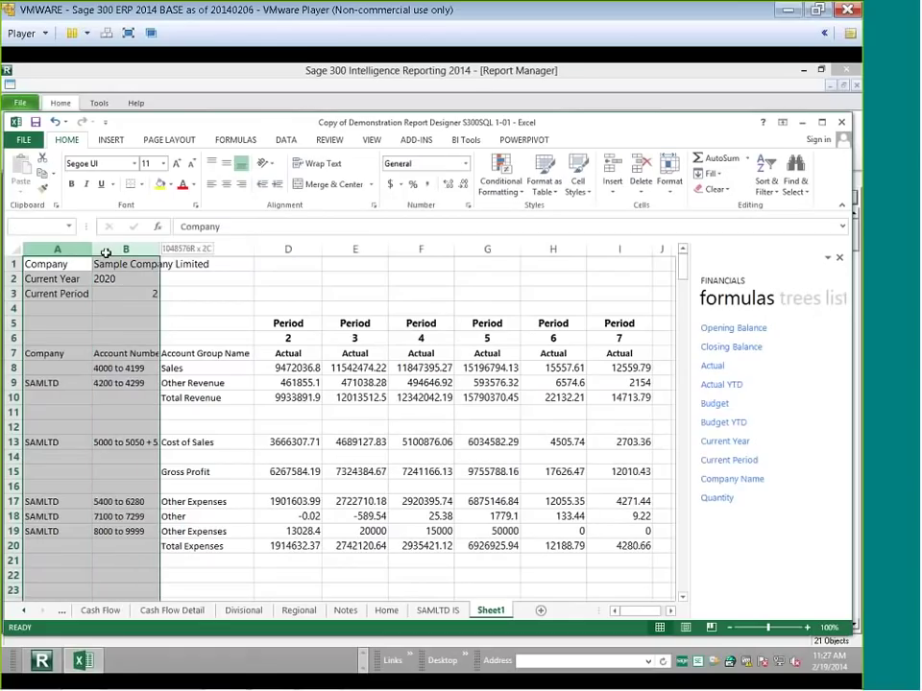
right_click(122, 313)
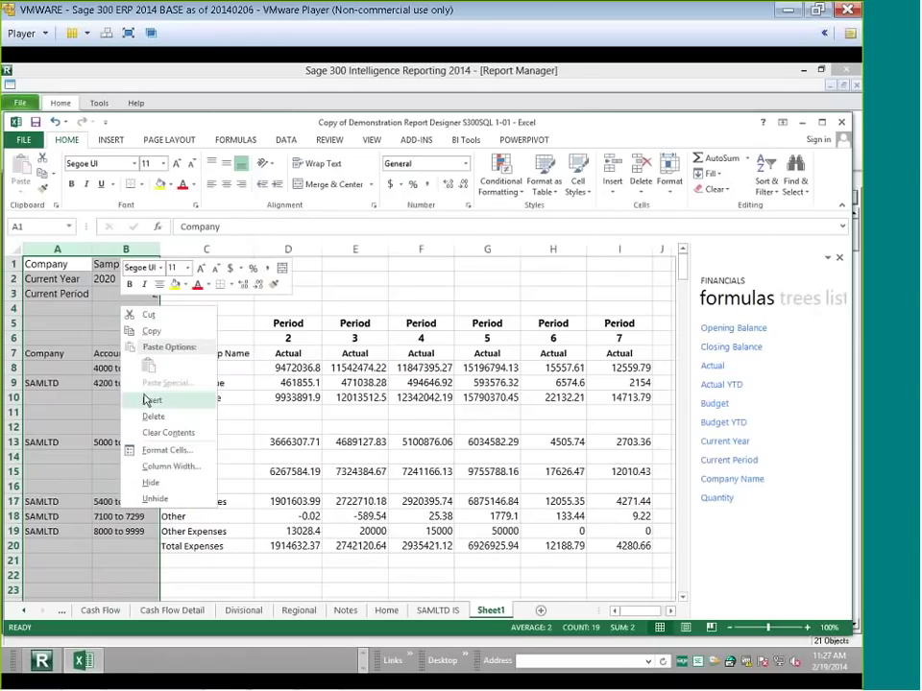
left_click(146, 483)
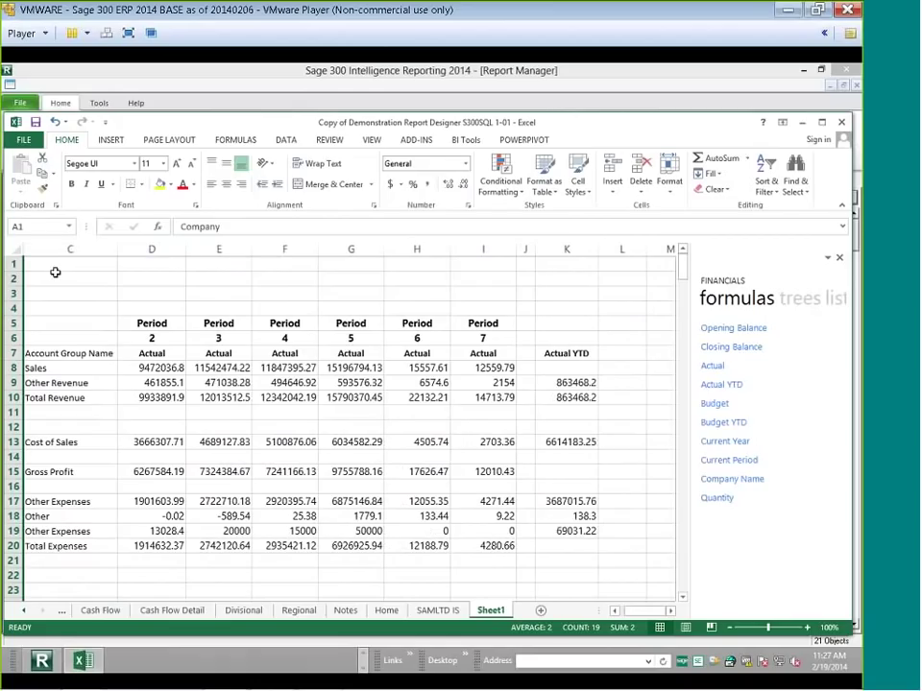
Enter the report title INCOME STATEMENT FOR SAMLTD in D3, above the period headings.
left_click(128, 290)
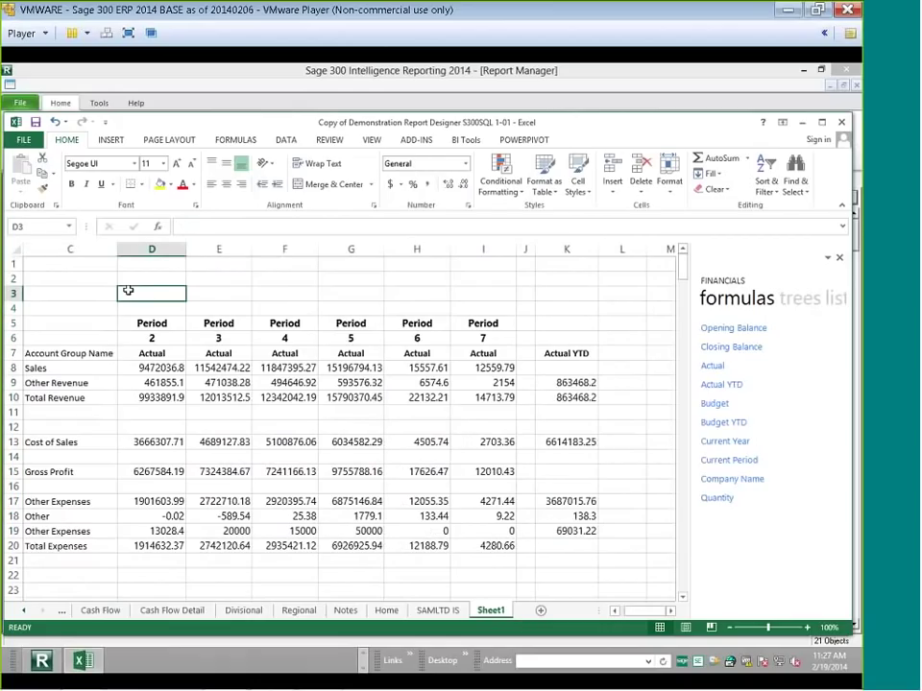
type("INCOME")
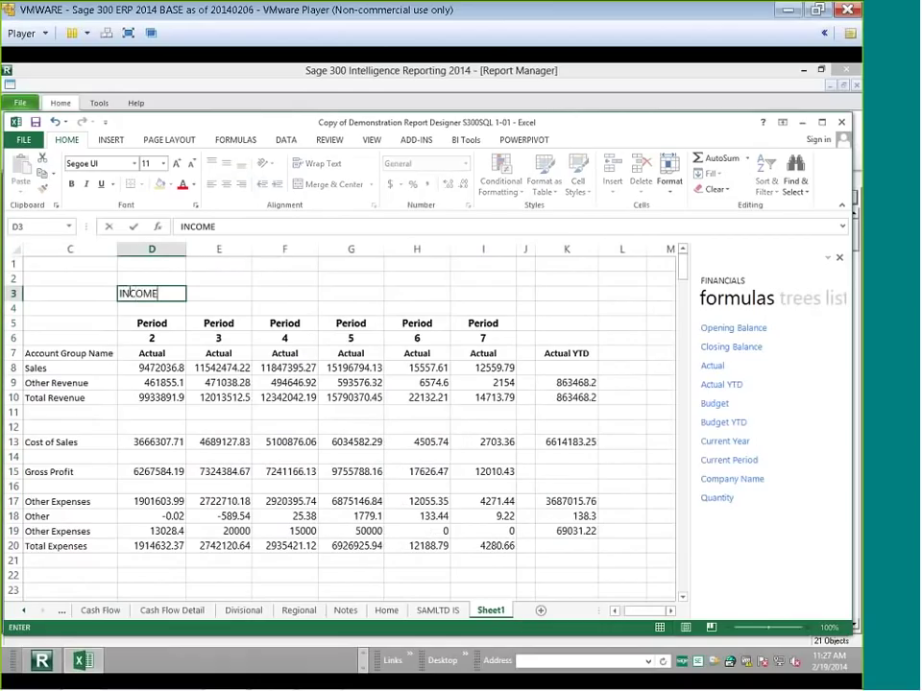
type(" STATEMENT FOR ")
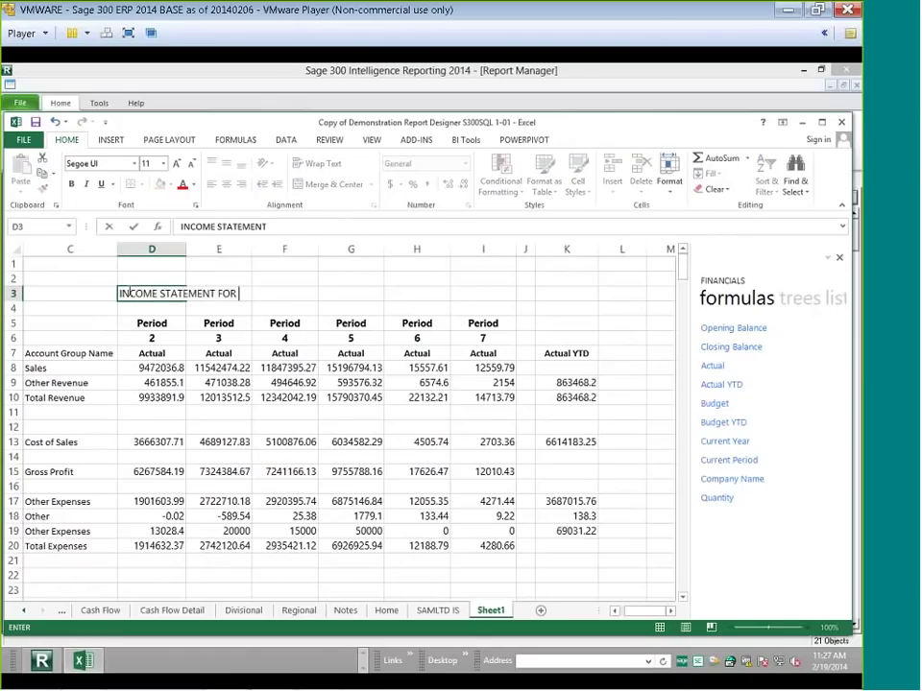
type("SAMLTD")
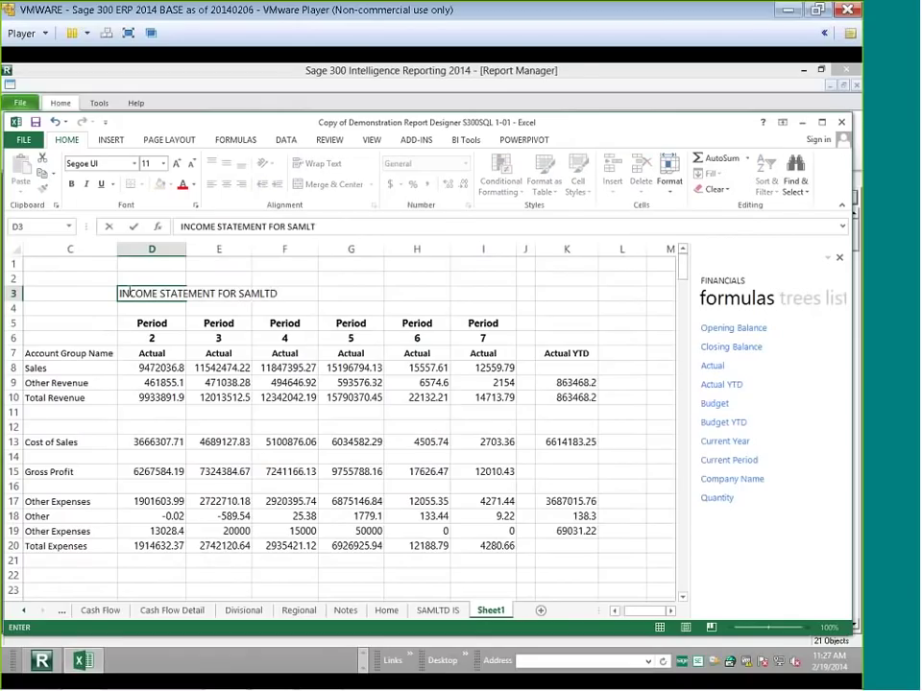
Merge and center the INCOME STATEMENT FOR SAMLTD title across D3:K3.
left_click_drag(77, 293, 229, 293)
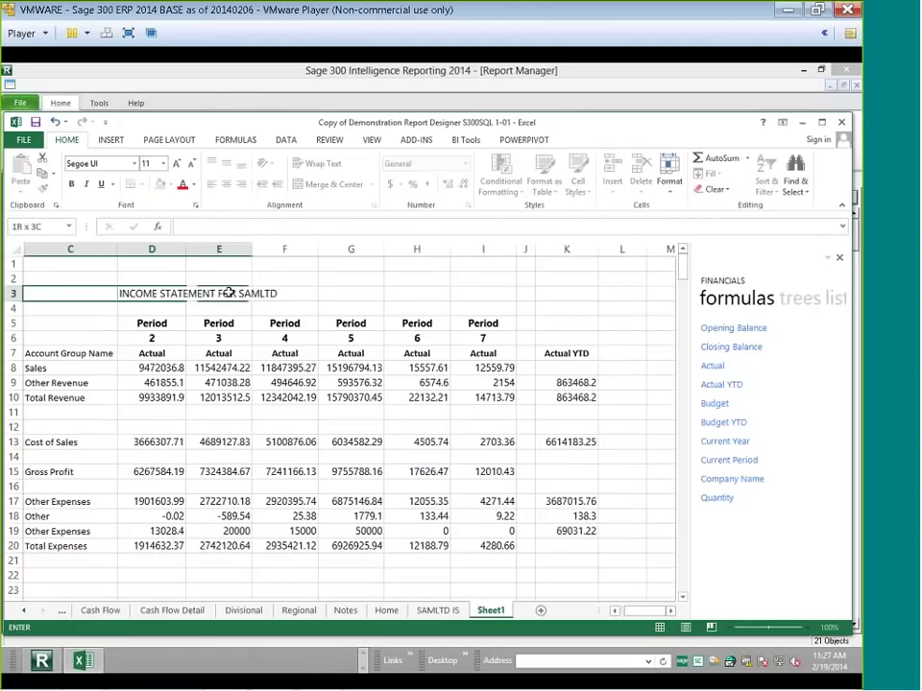
left_click(154, 292)
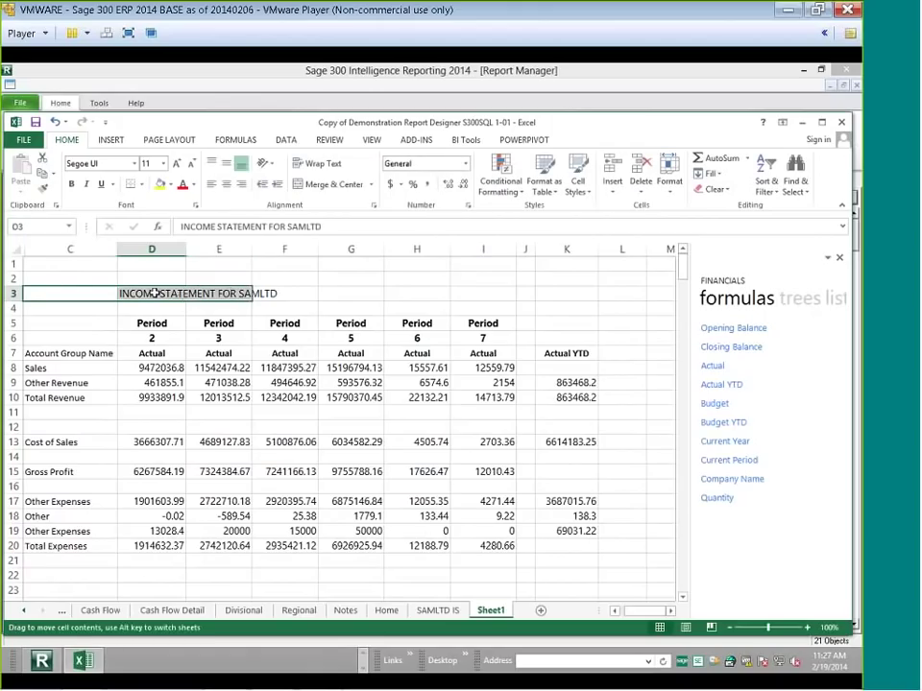
left_click_drag(154, 293, 546, 293)
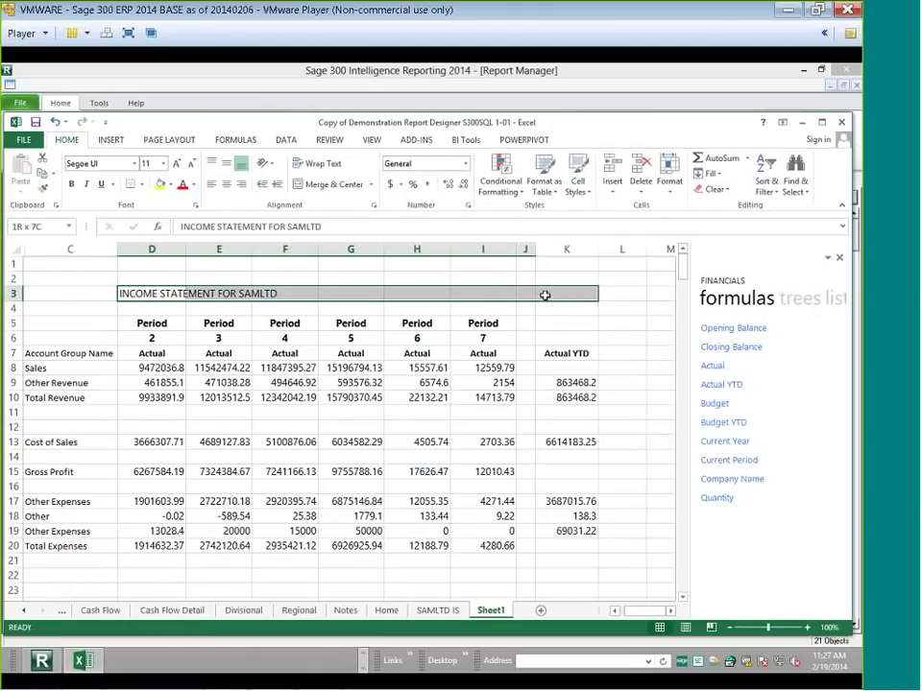
left_click(333, 183)
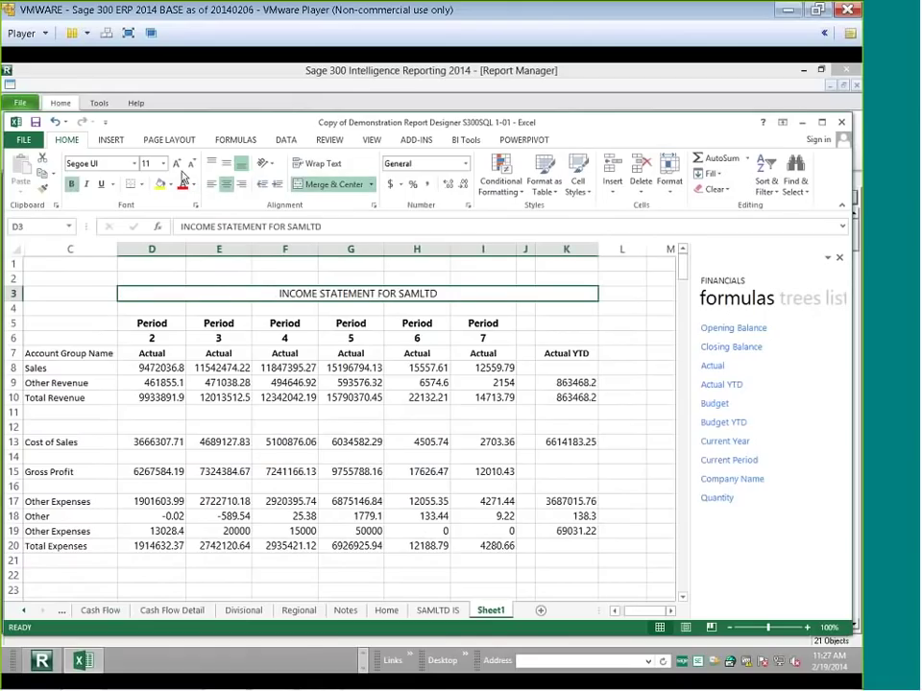
Make the income statement title bold and enlarge its font to 16 points.
key("ctrl+b")
left_click(177, 163)
left_click(178, 165)
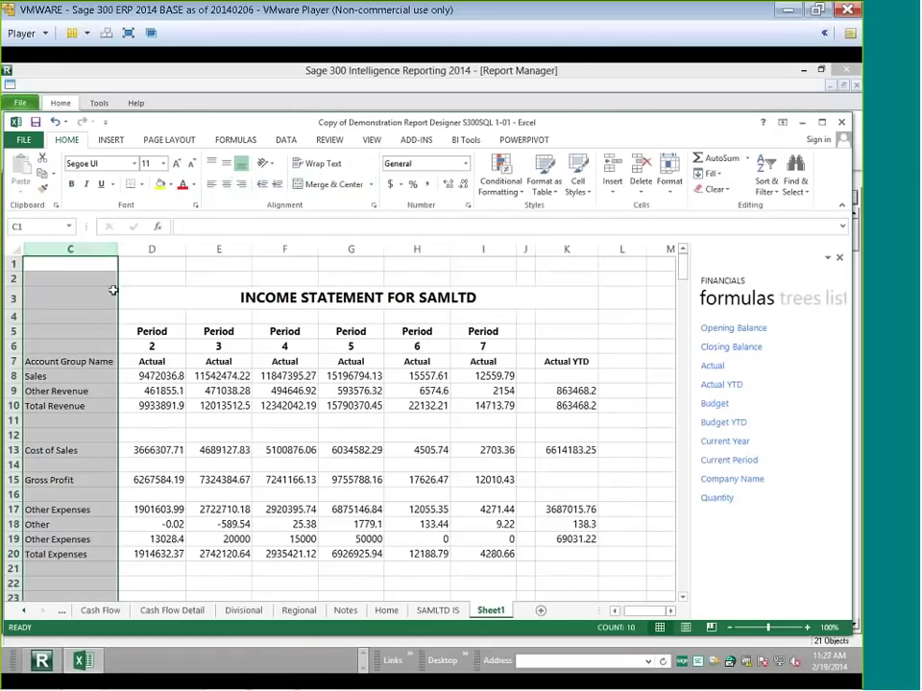
Try a light beige fill on the whole report range C1:K20.
left_click(204, 411)
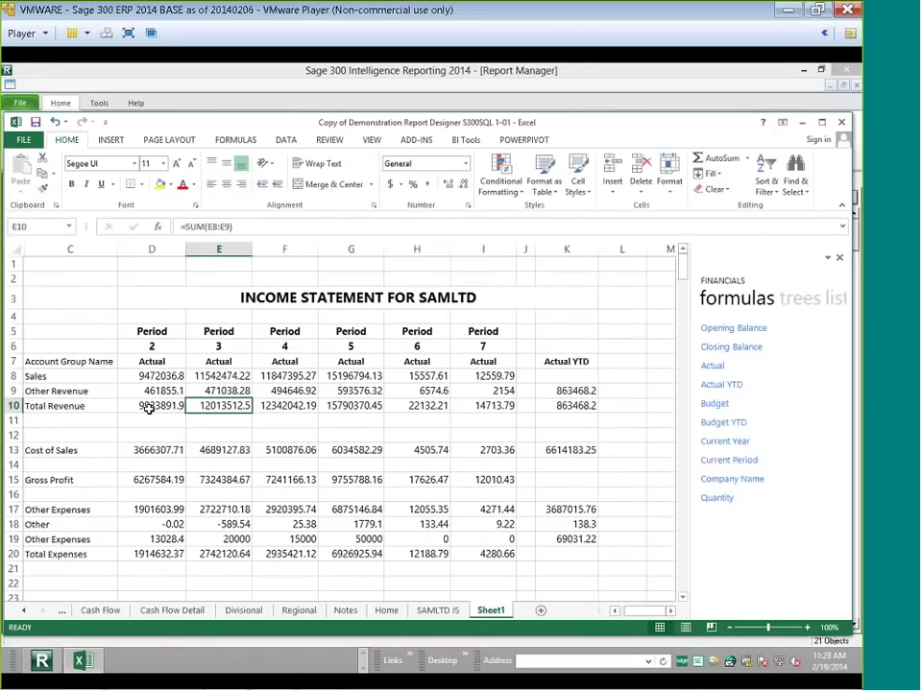
left_click(312, 496)
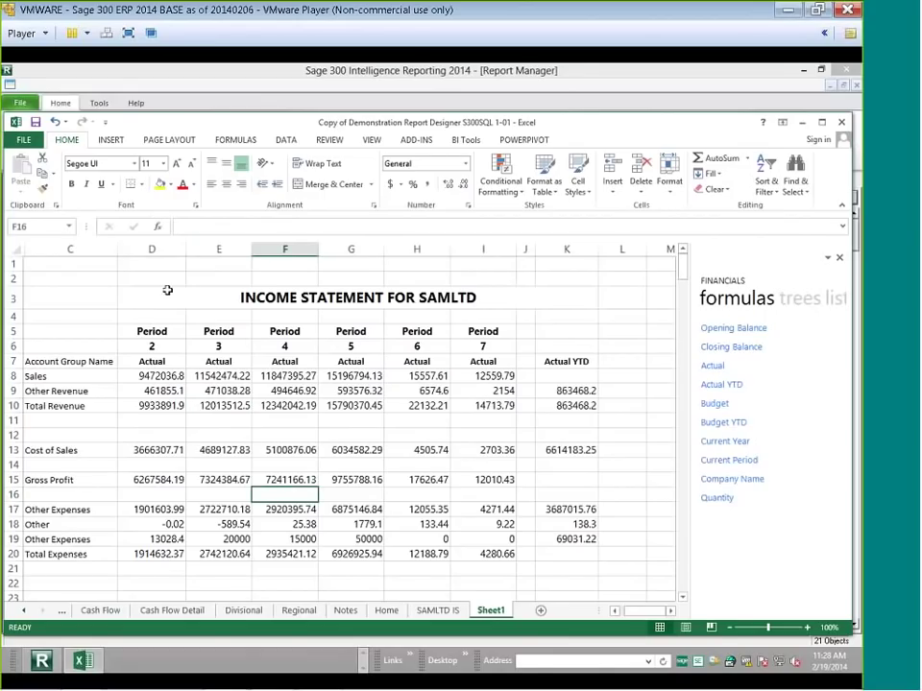
left_click_drag(285, 288, 407, 554)
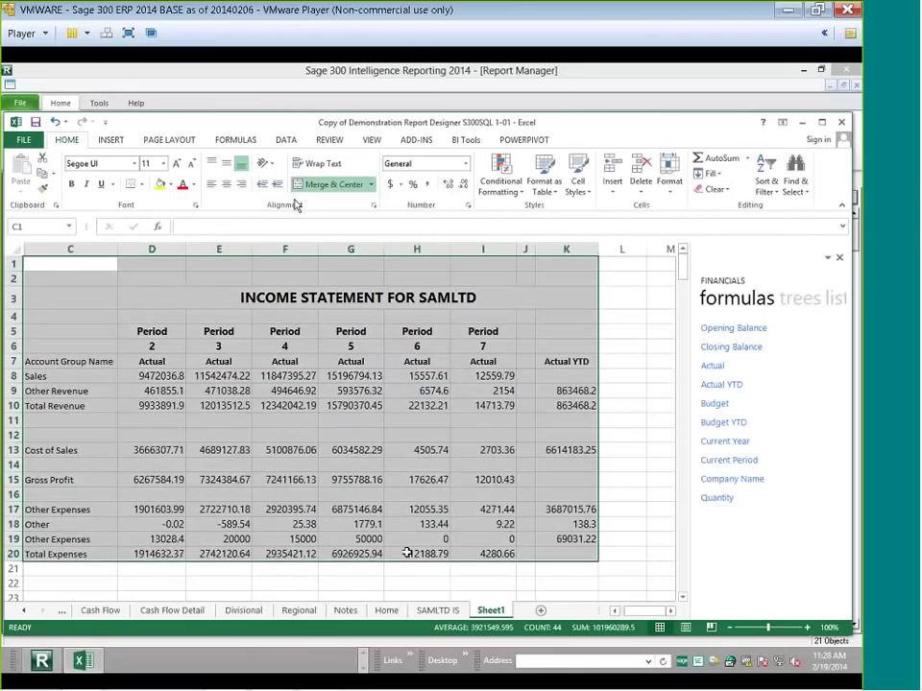
left_click(170, 184)
left_click(184, 220)
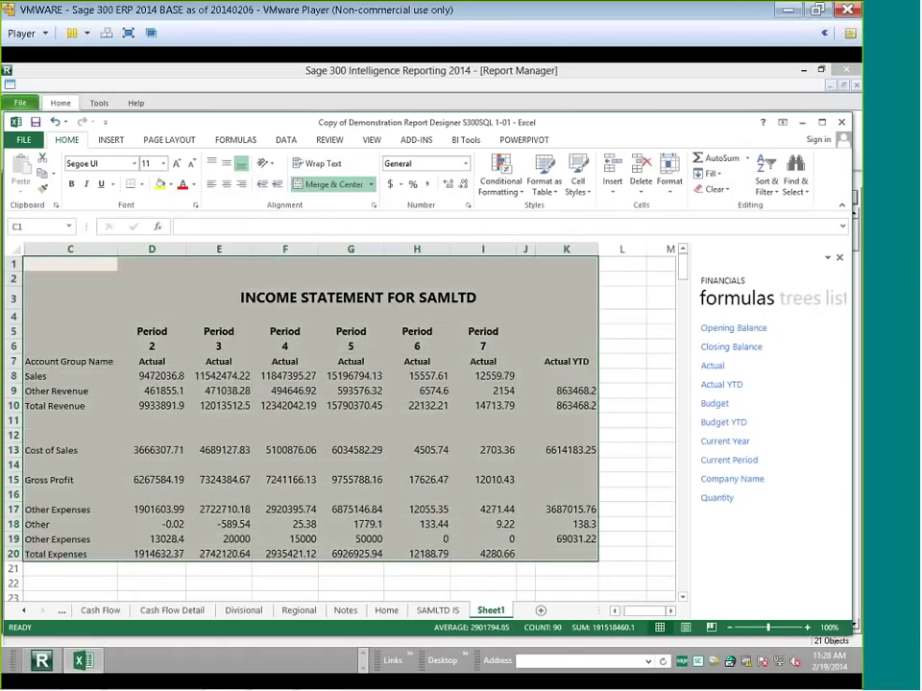
Try the Draw Border tool with the title cell selected and undo the report's background fill.
left_click(218, 331)
left_click(236, 300)
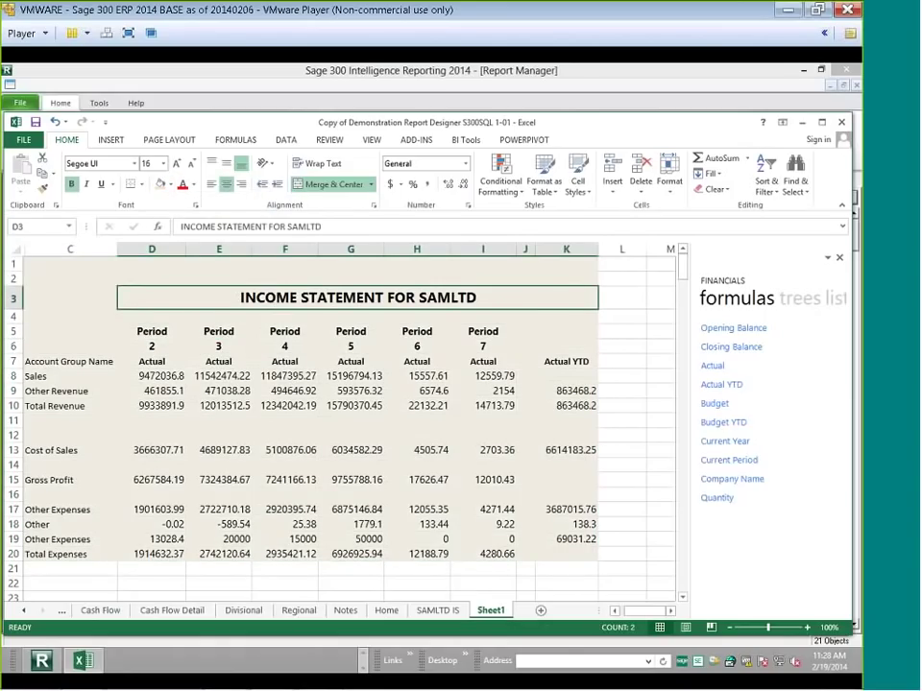
left_click(141, 184)
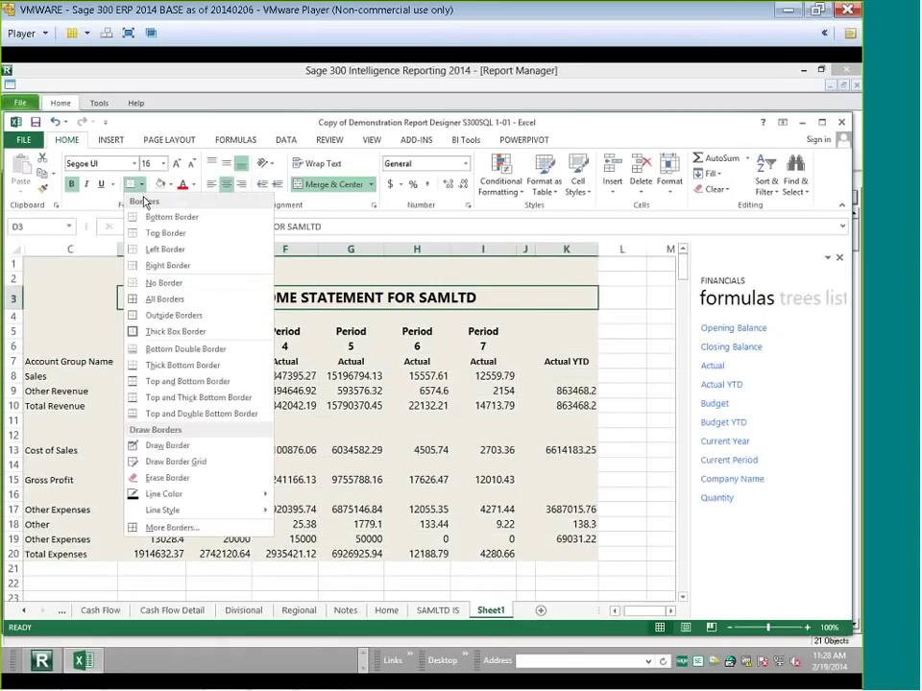
left_click(204, 443)
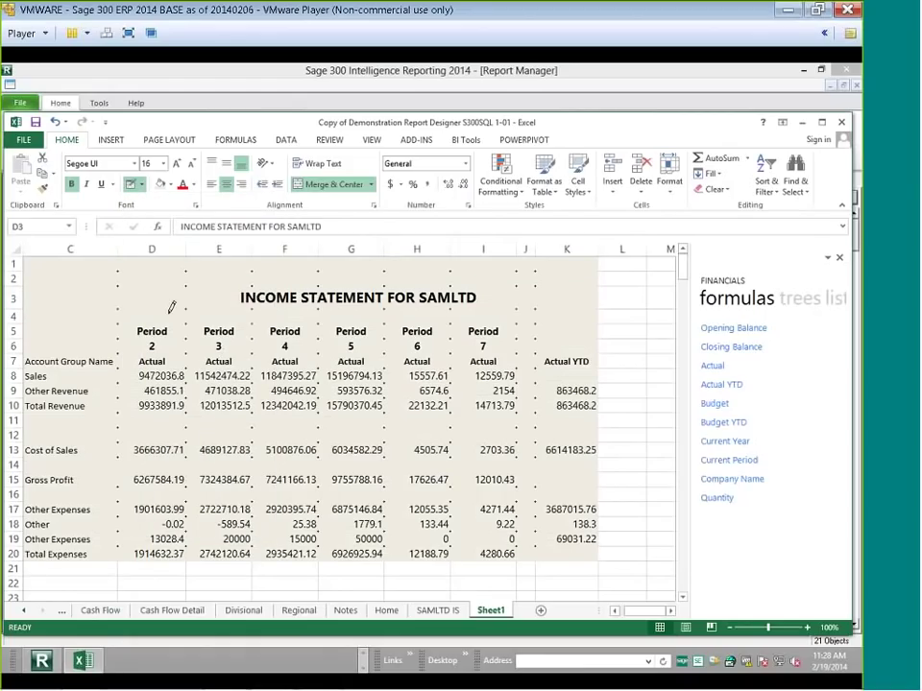
left_click(55, 122)
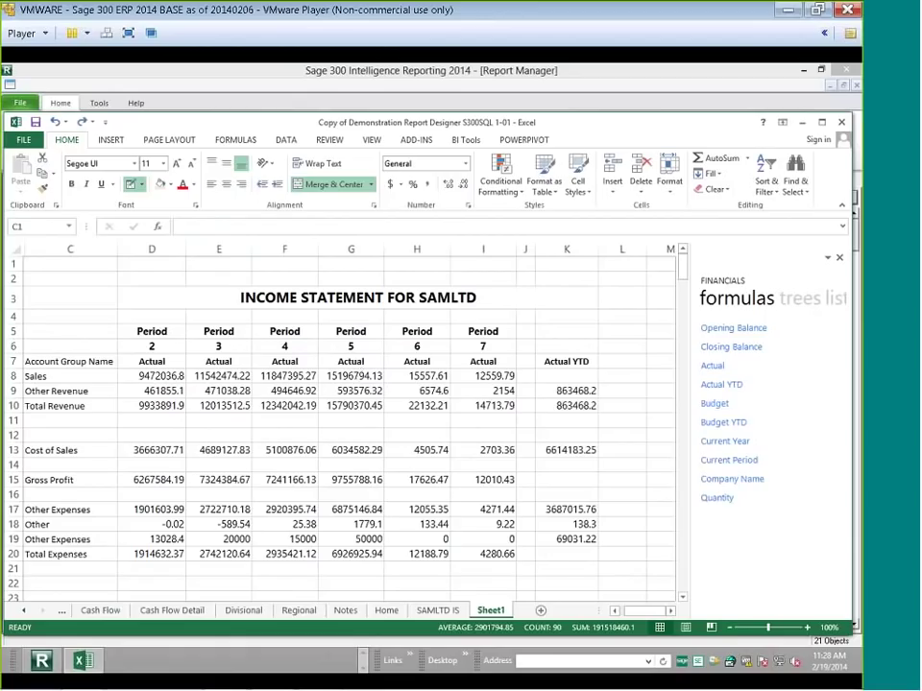
Review the finished SAMLTD IS sheet and the supplied Balance Sheet and Income Statement sheets.
left_click(445, 613)
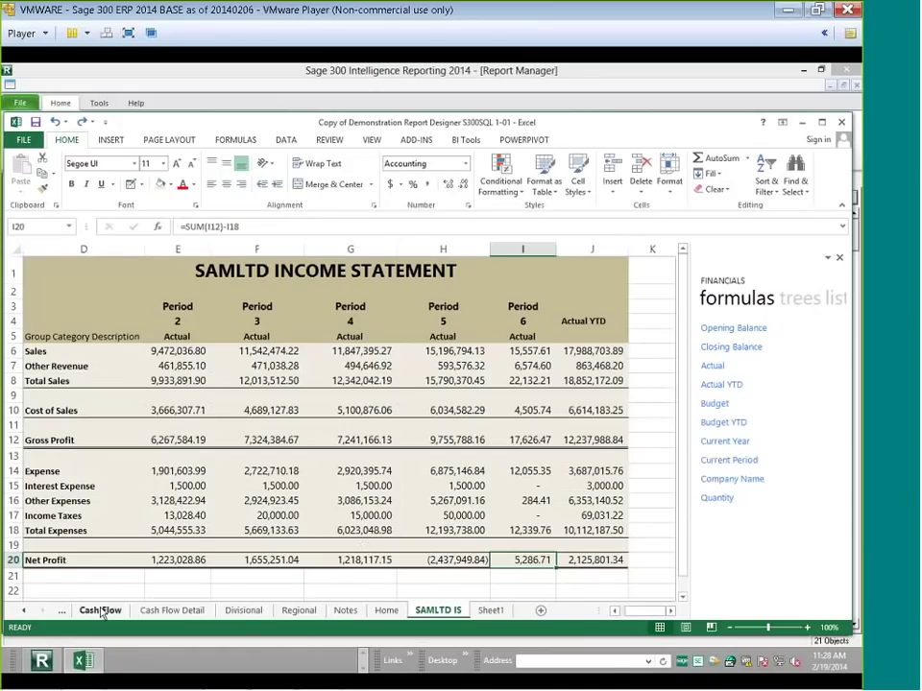
left_click(26, 611)
left_click(26, 612)
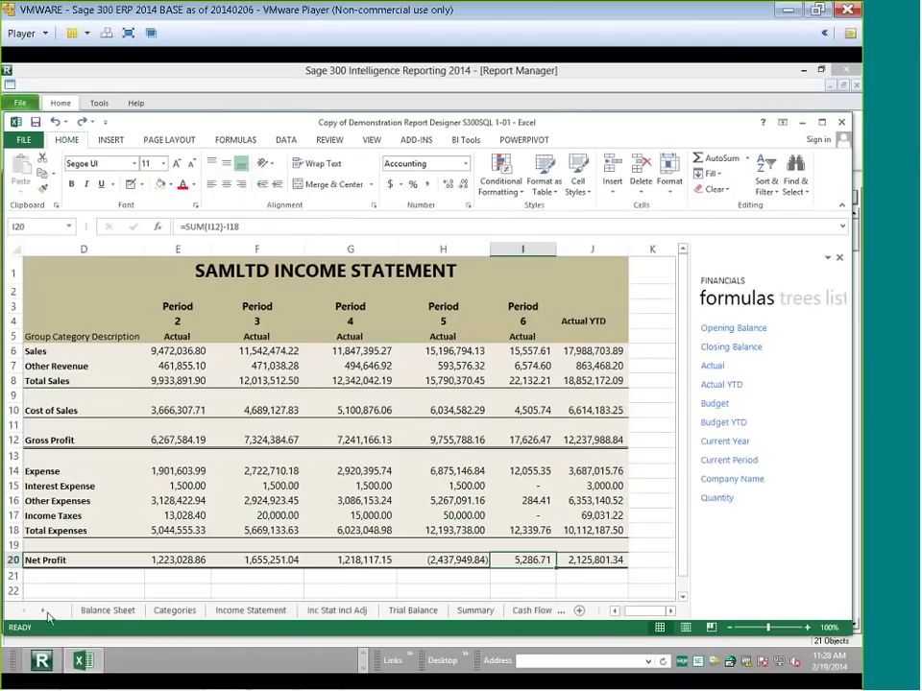
left_click(107, 610)
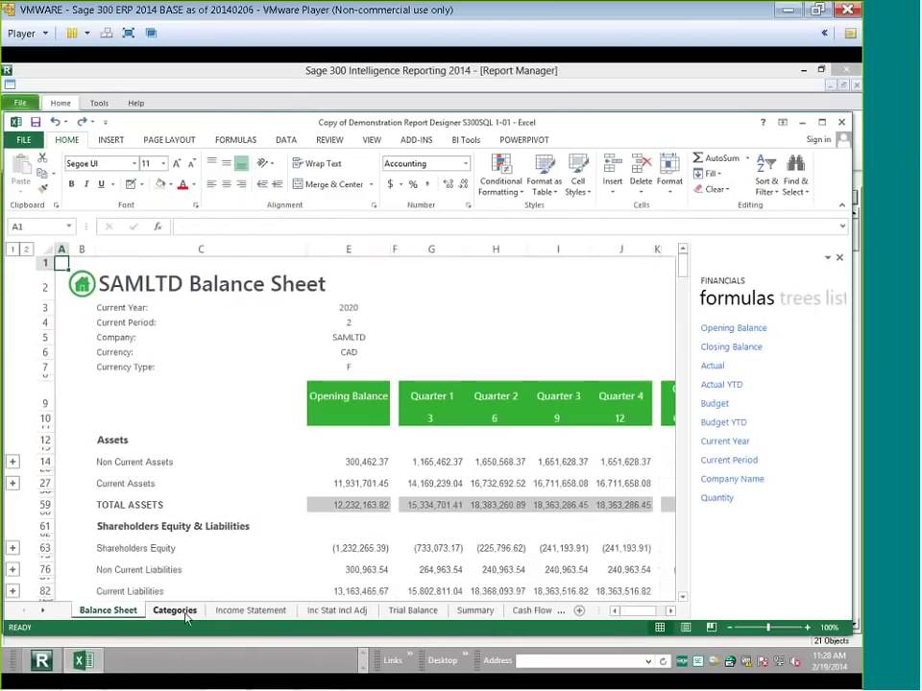
left_click(238, 612)
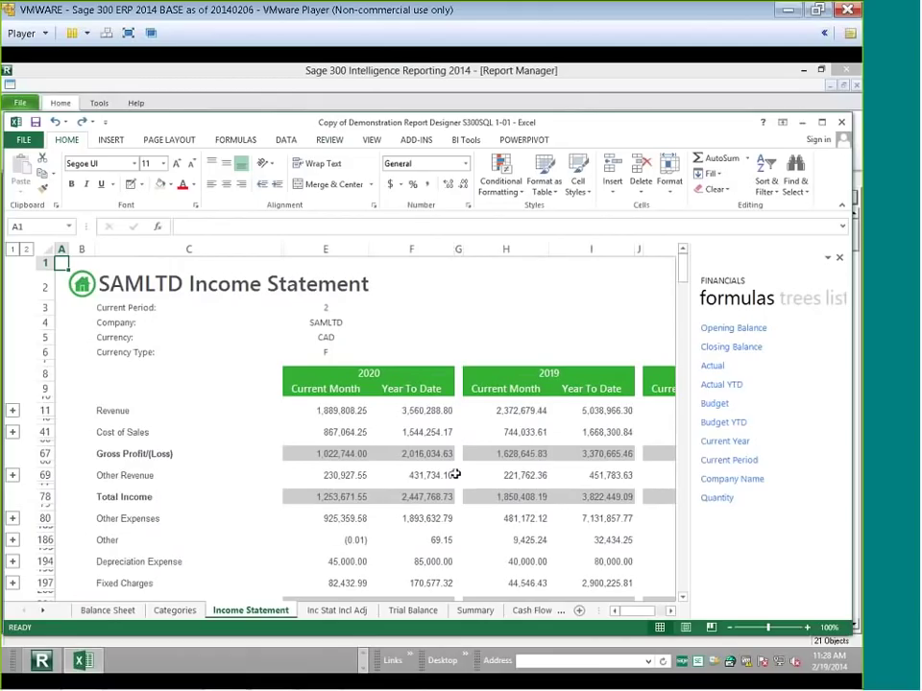
Switch to Report Manager, check the Copy of Demonstration Report Designer S300SQL 1-0 report and collapse the My Reports folder.
left_click(82, 660)
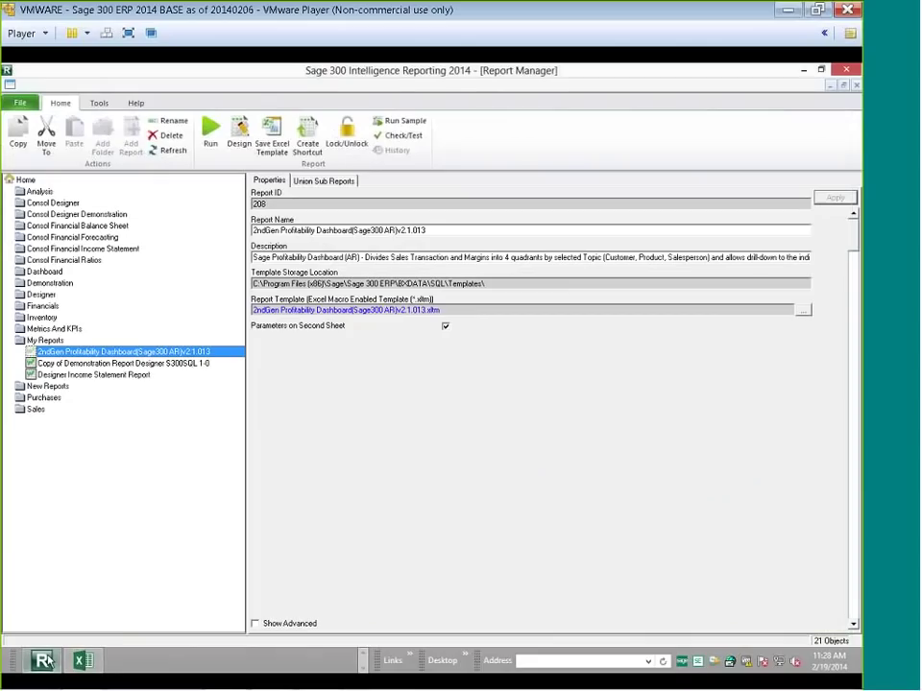
left_click(121, 364)
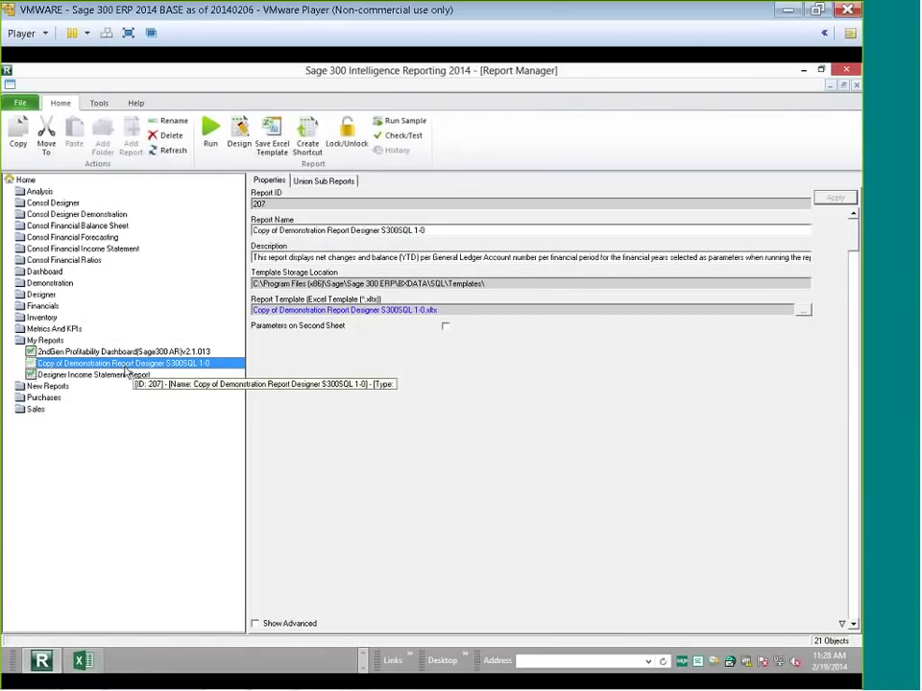
right_click(125, 371)
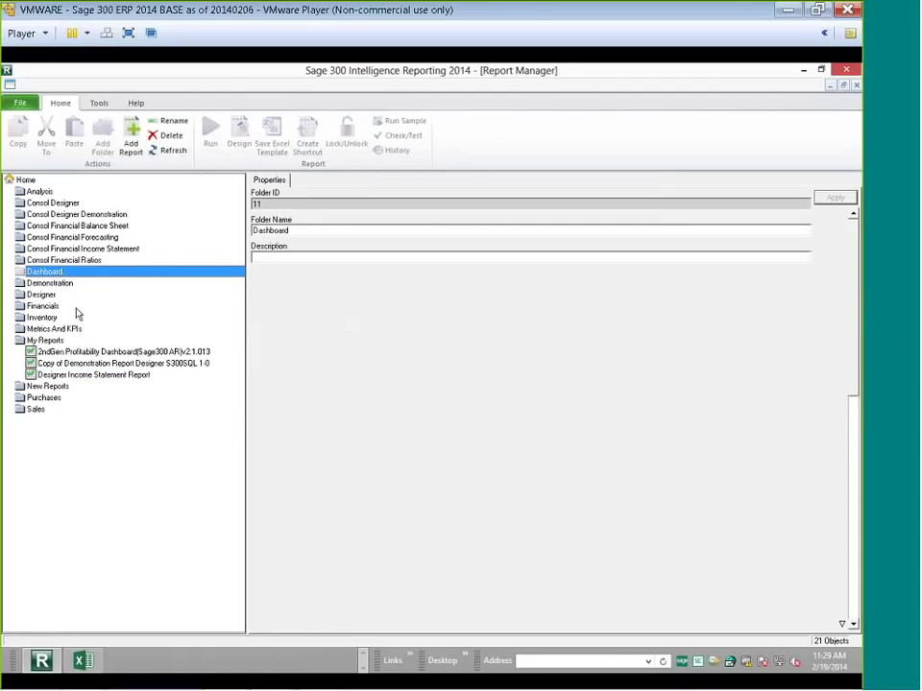
double_click(80, 342)
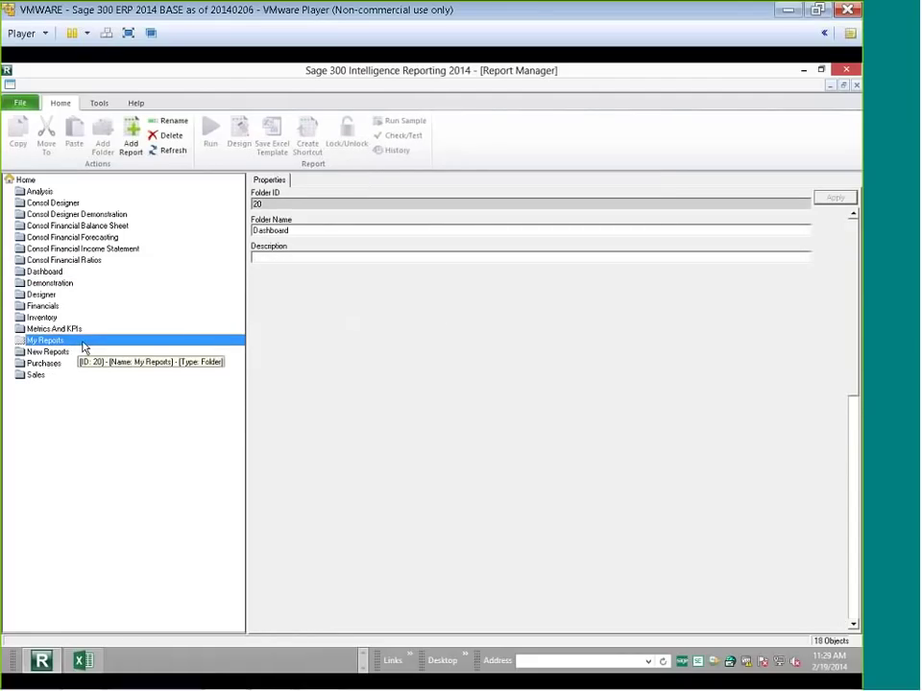
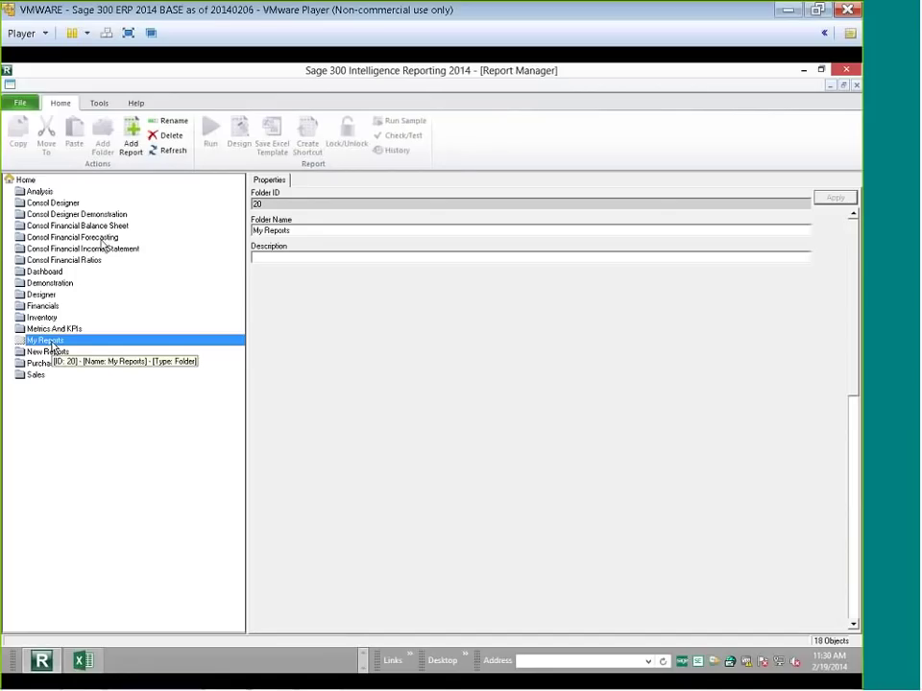
Check the actions available on Home and the reports contained in the My Reports and New Reports folders.
left_click(26, 181)
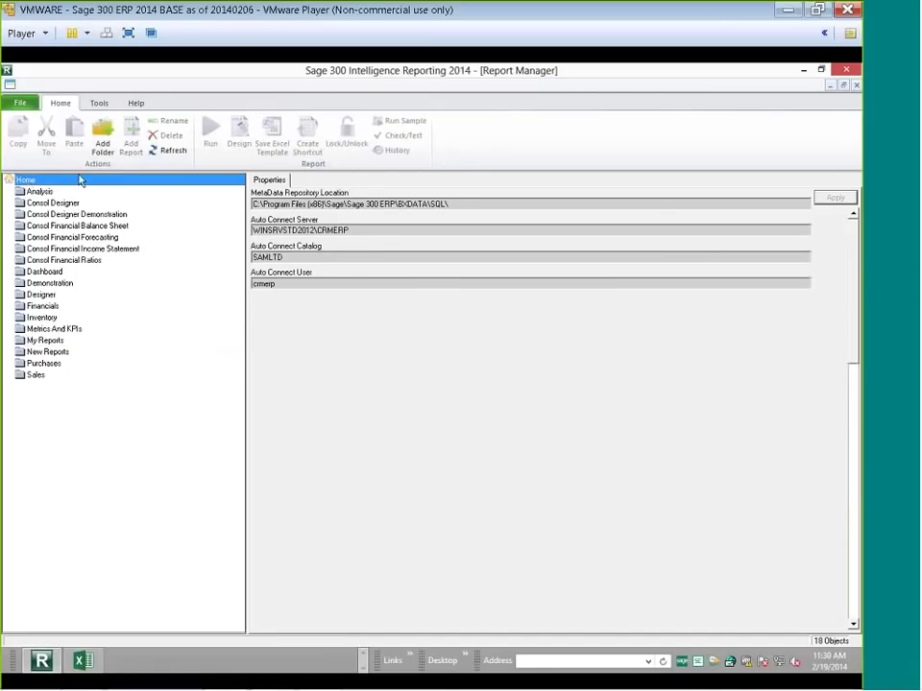
right_click(63, 180)
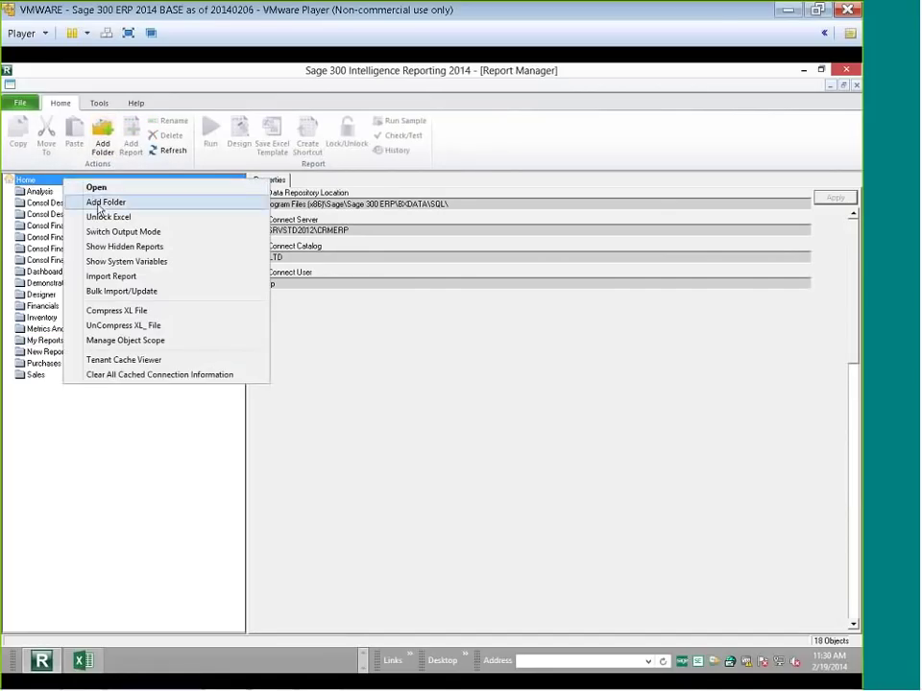
left_click(43, 342)
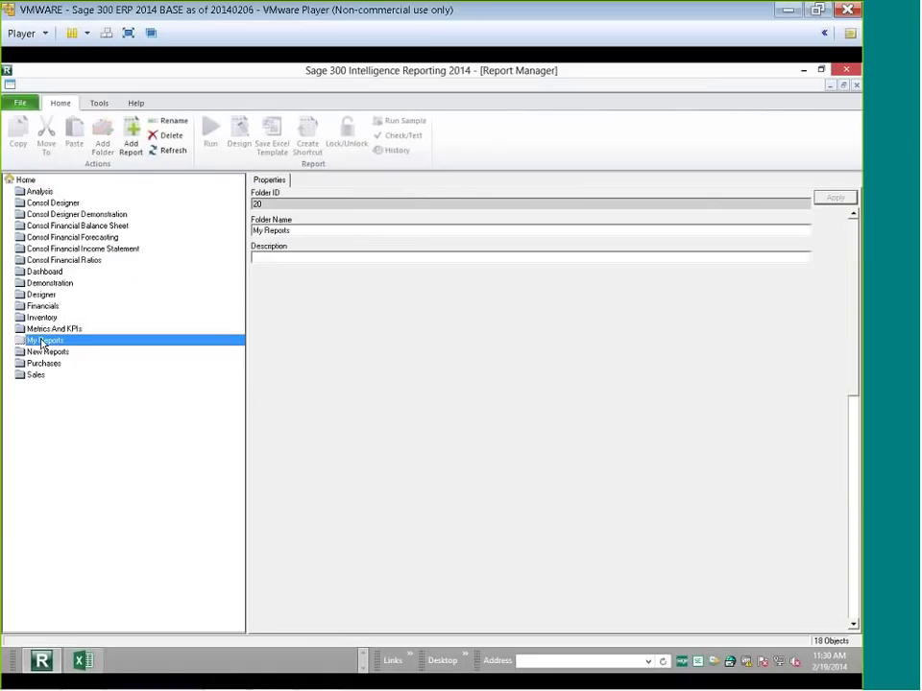
double_click(54, 344)
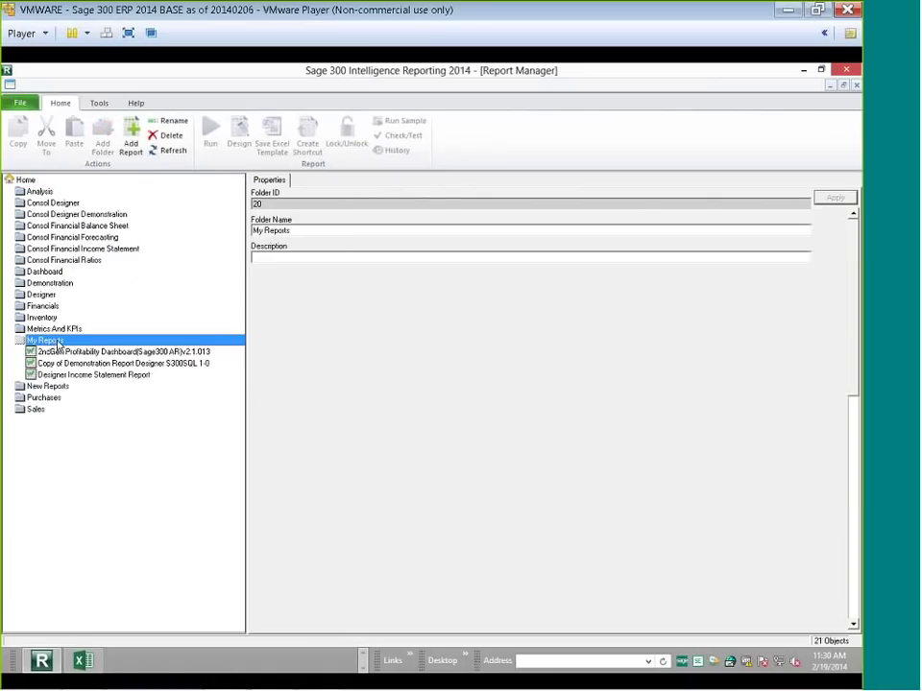
double_click(56, 343)
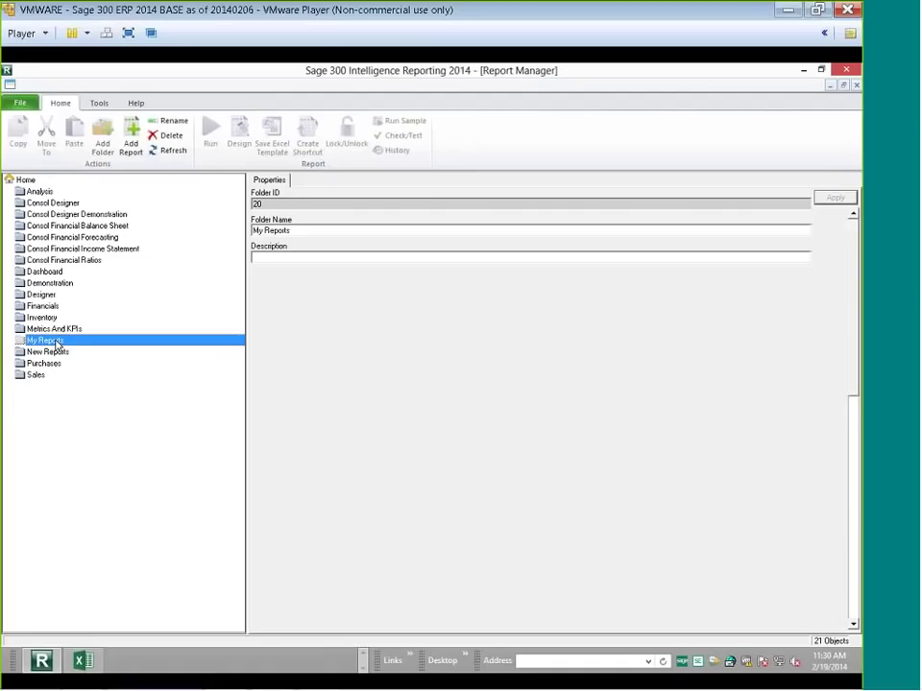
double_click(56, 354)
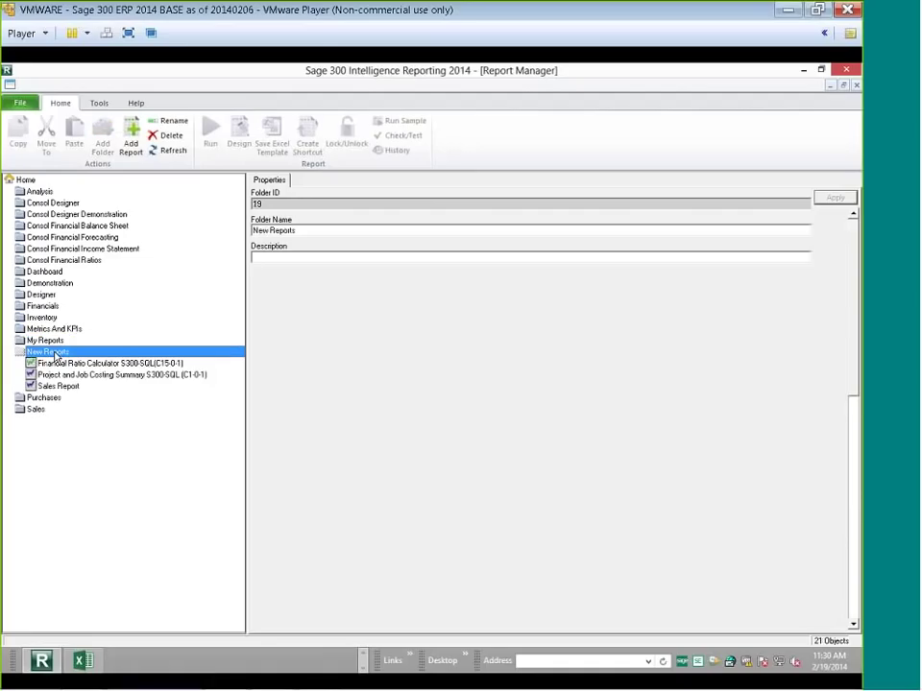
double_click(54, 355)
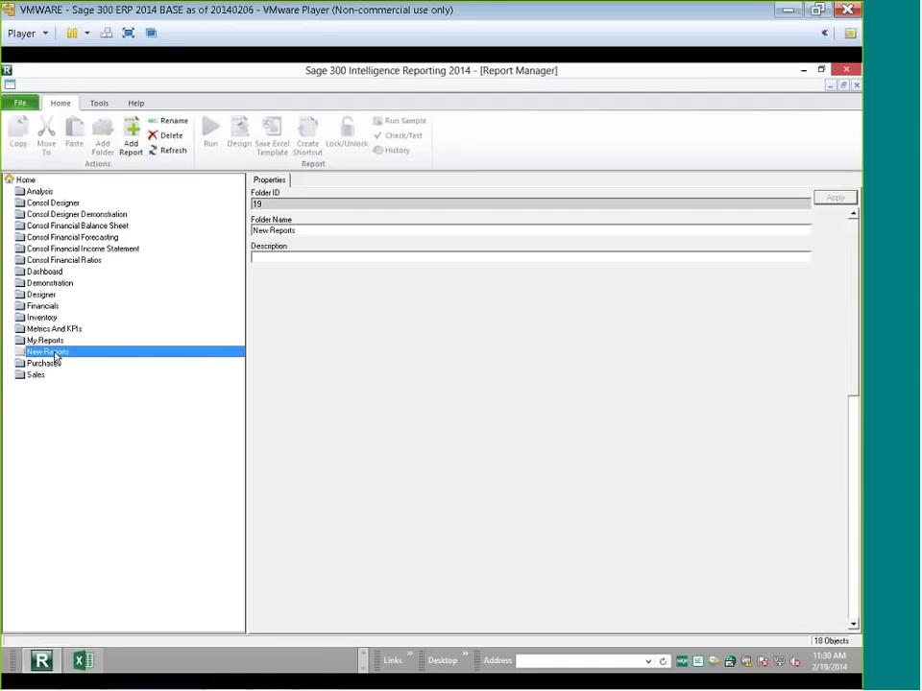
Add a new report of the type Standard Report to the New Reports folder.
right_click(55, 353)
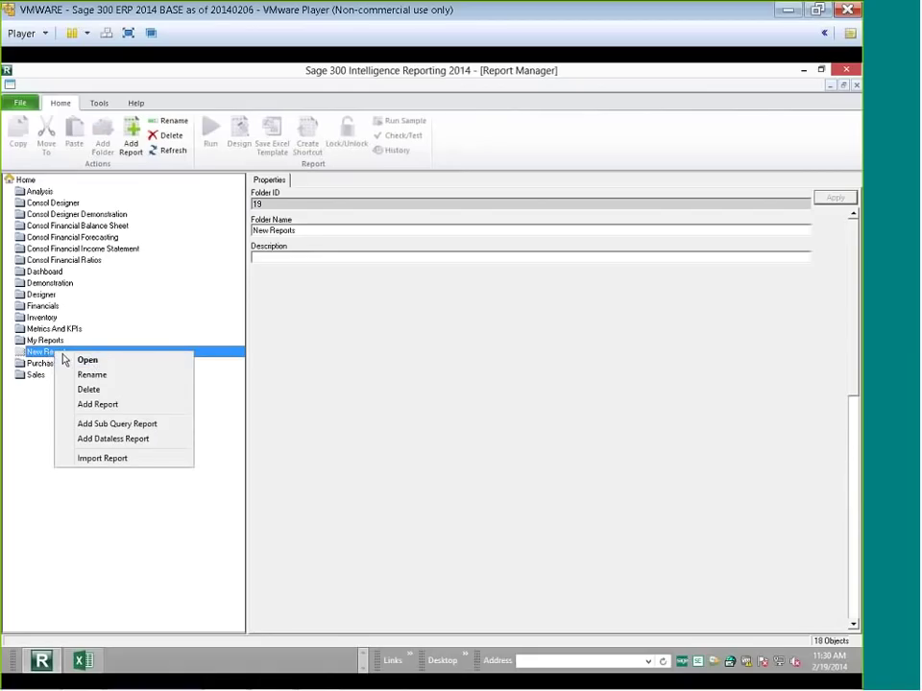
left_click(108, 407)
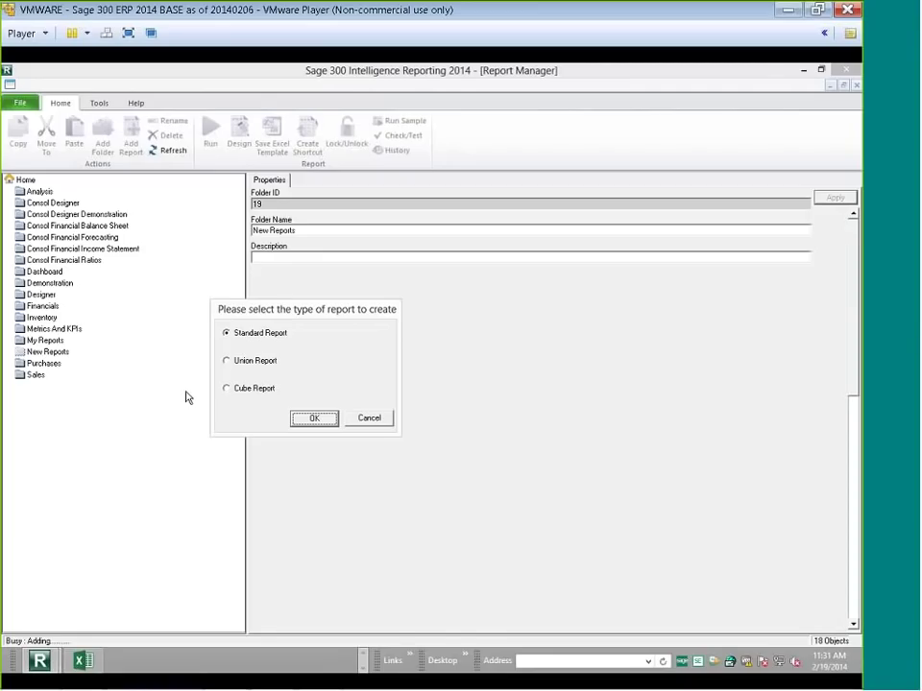
left_click(314, 419)
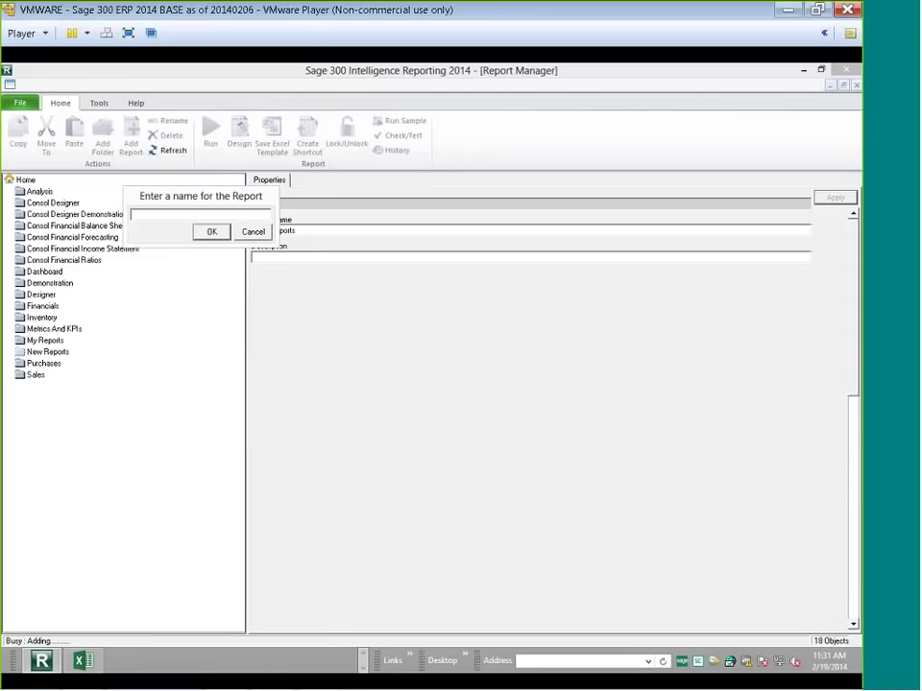
Name the new report Report_Customers and enlarge the data container selection dialog to show more of the list.
left_click_drag(206, 202, 232, 277)
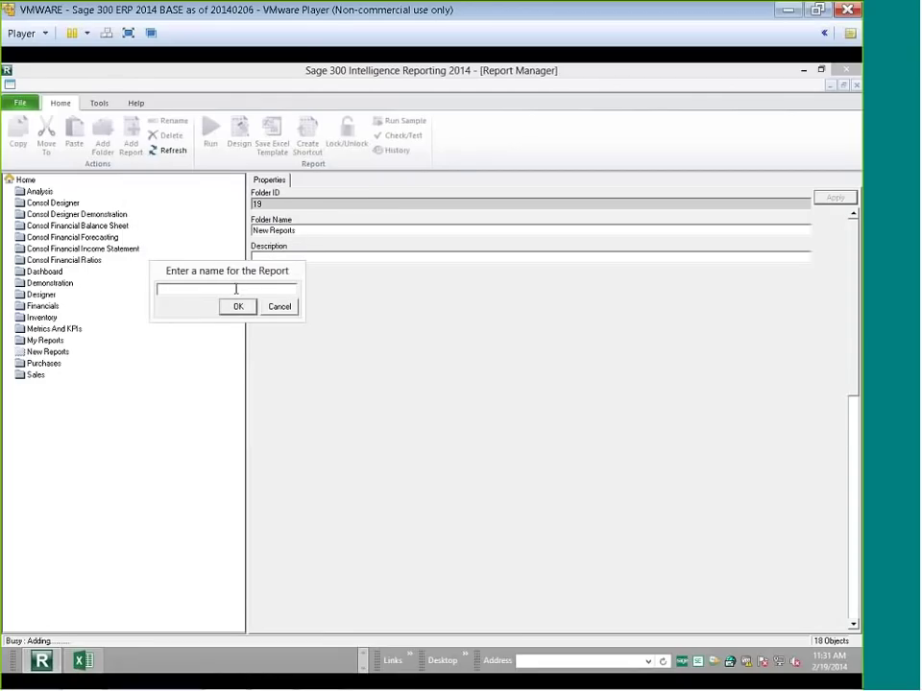
type("REPO")
key("BackSpace")
key("BackSpace")
key("BackSpace")
key("BackSpace")
type("Report_Customers")
left_click(238, 307)
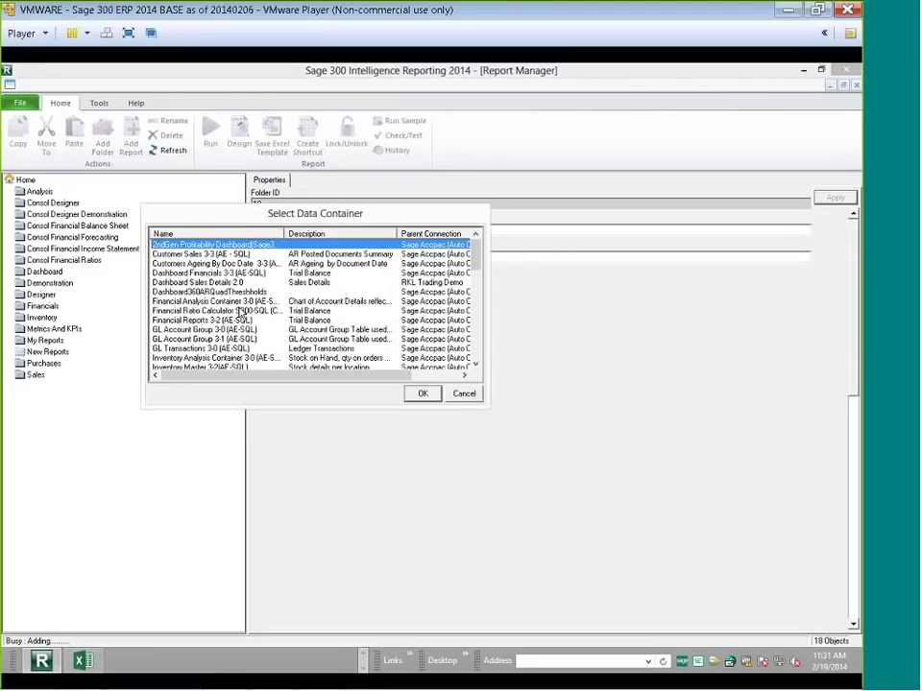
left_click_drag(487, 409, 526, 523)
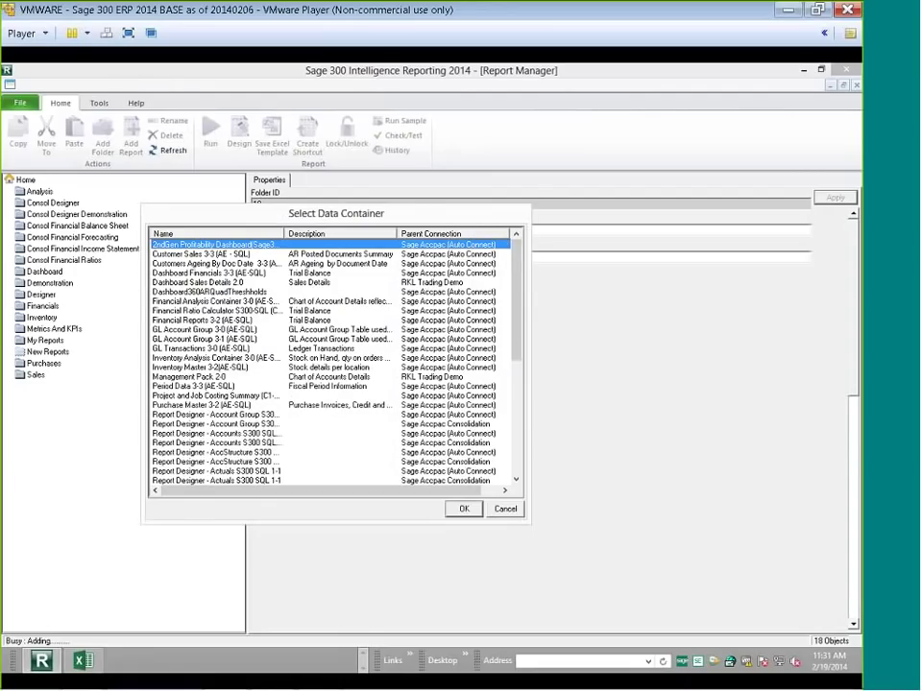
Choose SalesMaster 3-0 (AE-SQL) as the data container for the new report.
left_click_drag(517, 317, 516, 374)
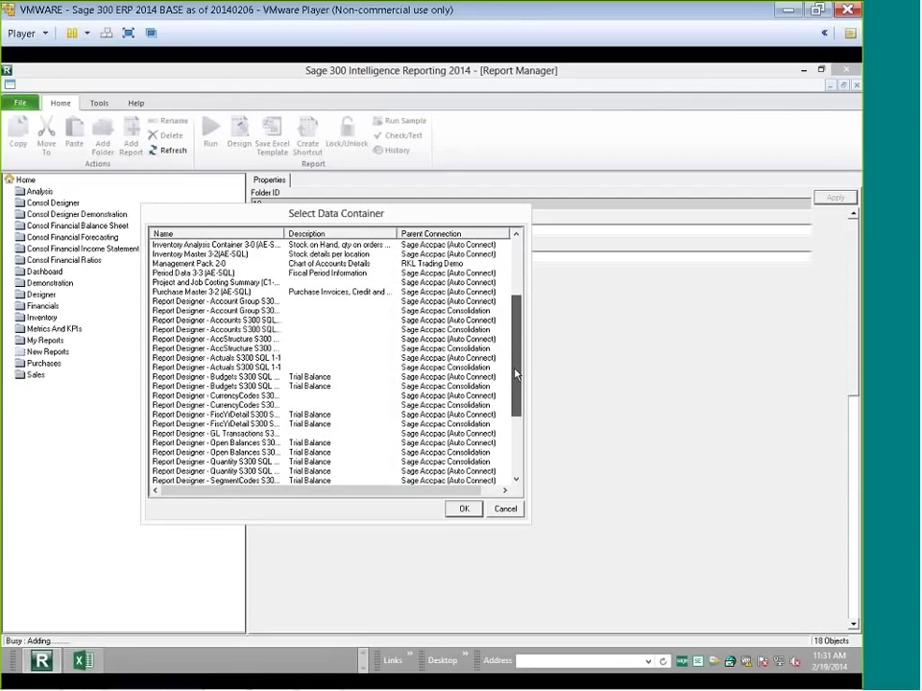
left_click_drag(515, 373, 519, 437)
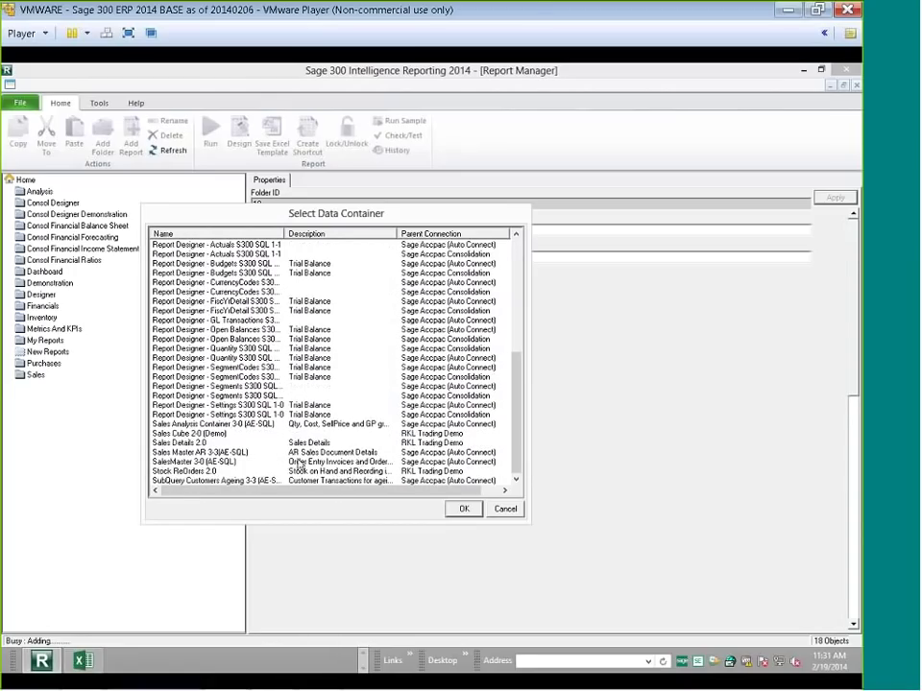
left_click(196, 463)
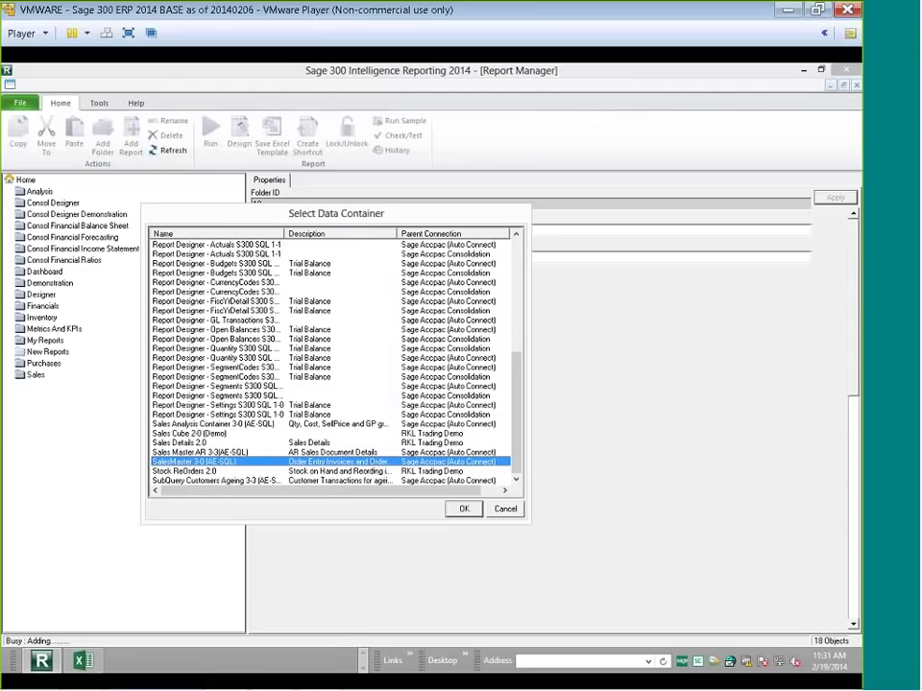
left_click_drag(396, 236, 411, 236)
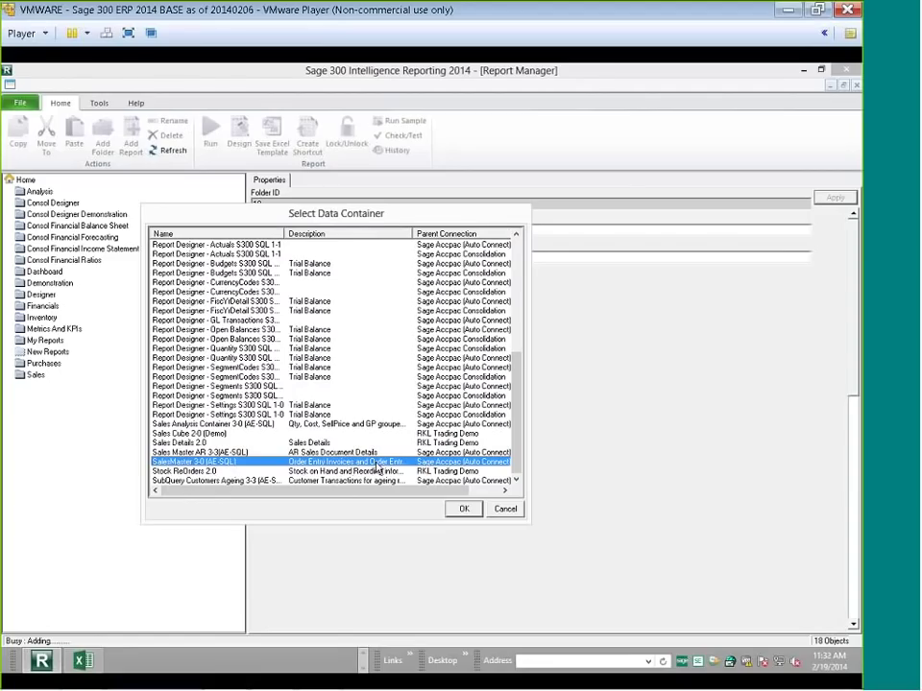
left_click(464, 509)
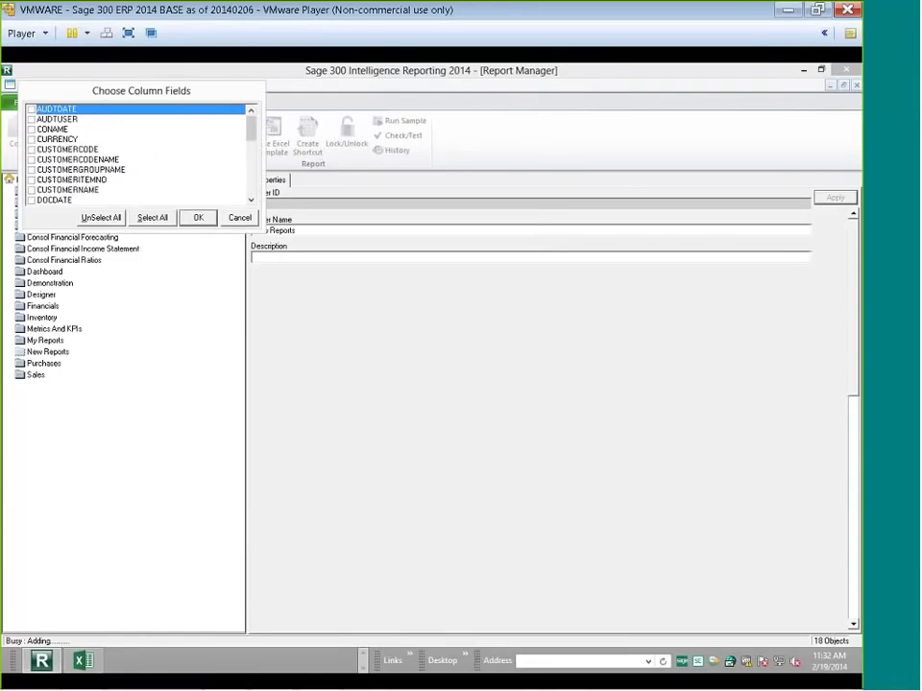
Include all available column fields of the data container in the new report.
left_click_drag(263, 230, 317, 335)
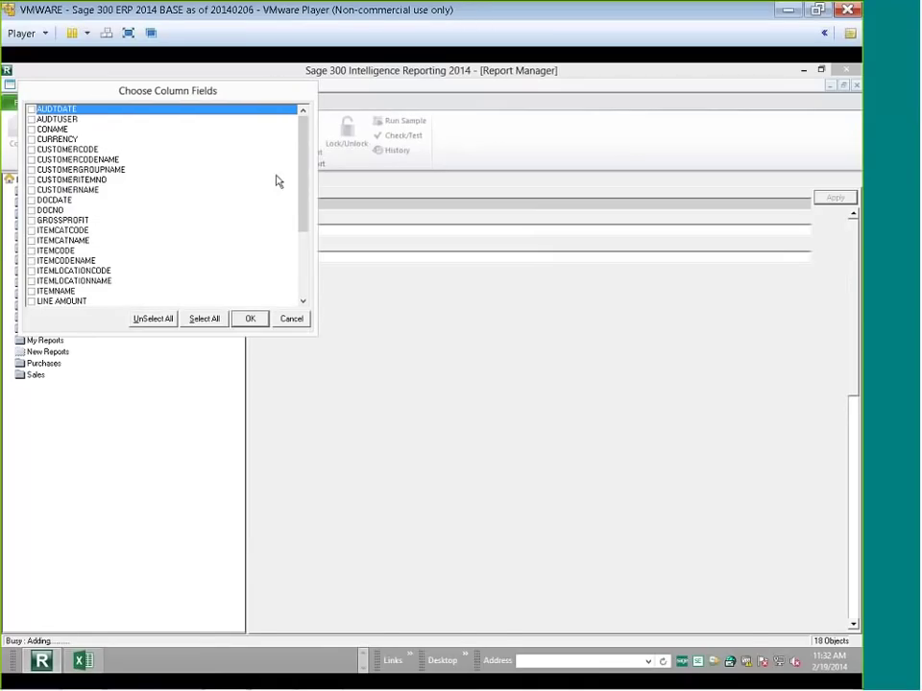
left_click_drag(310, 158, 302, 125)
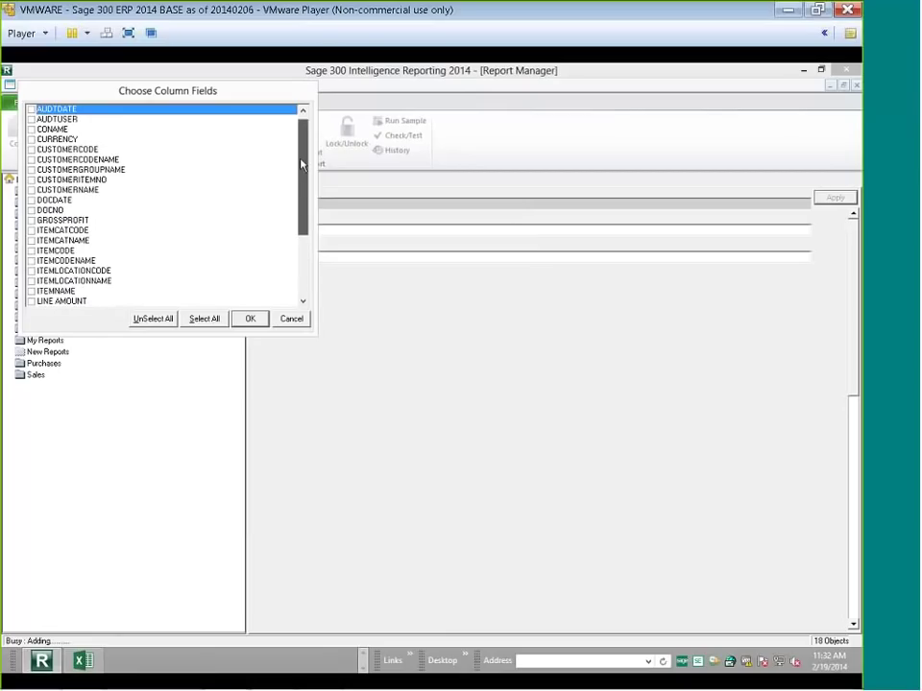
left_click(203, 317)
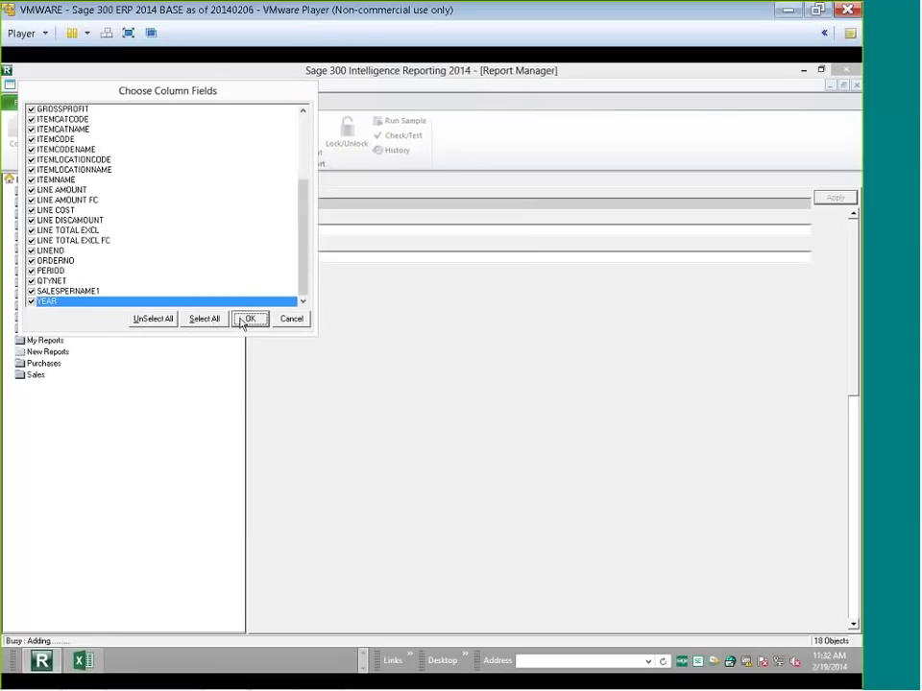
left_click(249, 318)
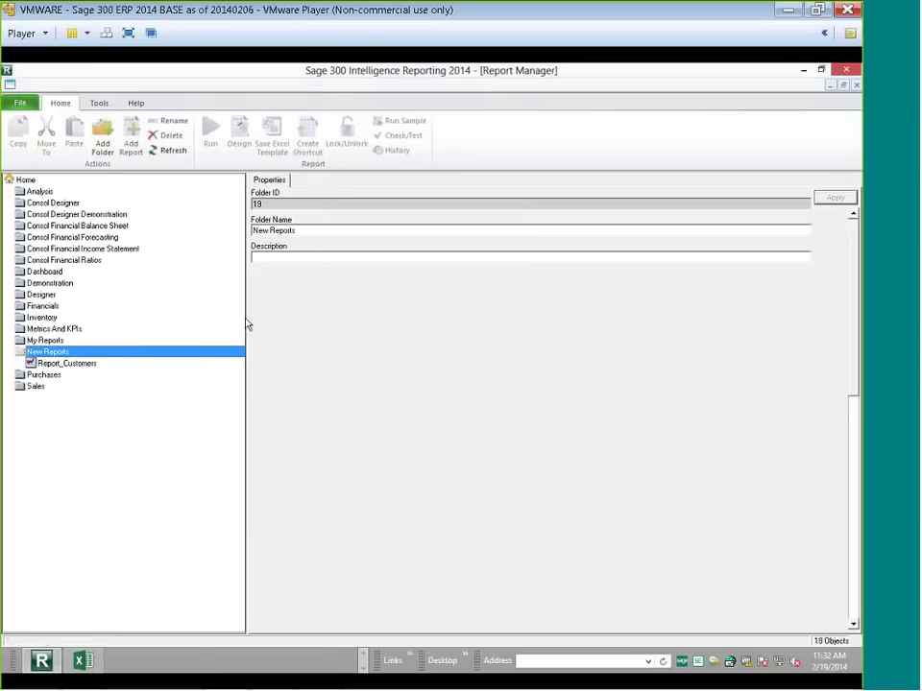
Review the columns and properties of Report_Customers, run the report to Excel and dismiss the error message.
left_click(101, 364)
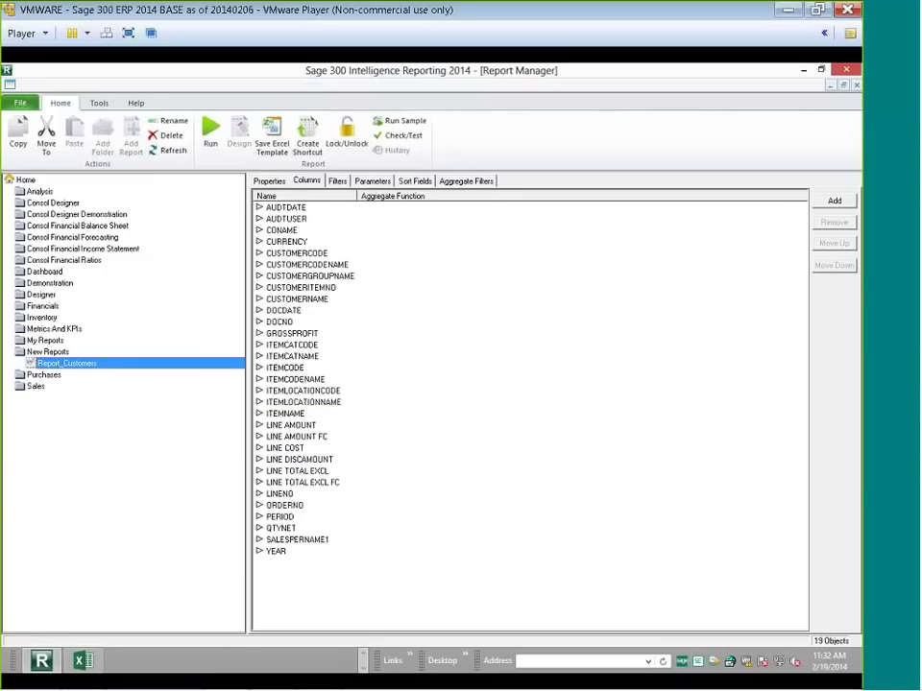
left_click(65, 365)
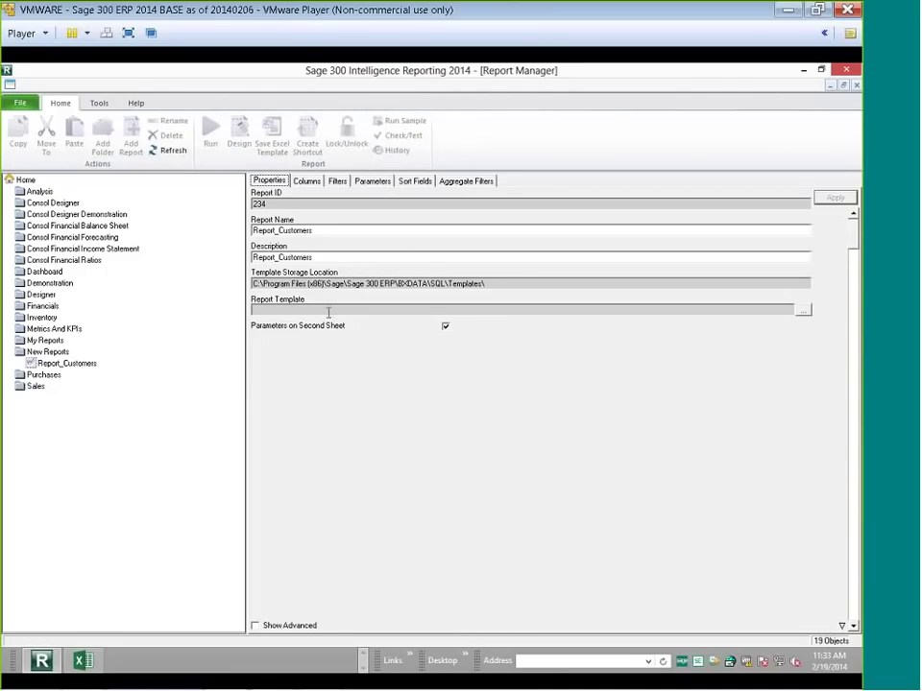
left_click(63, 364)
left_click(203, 146)
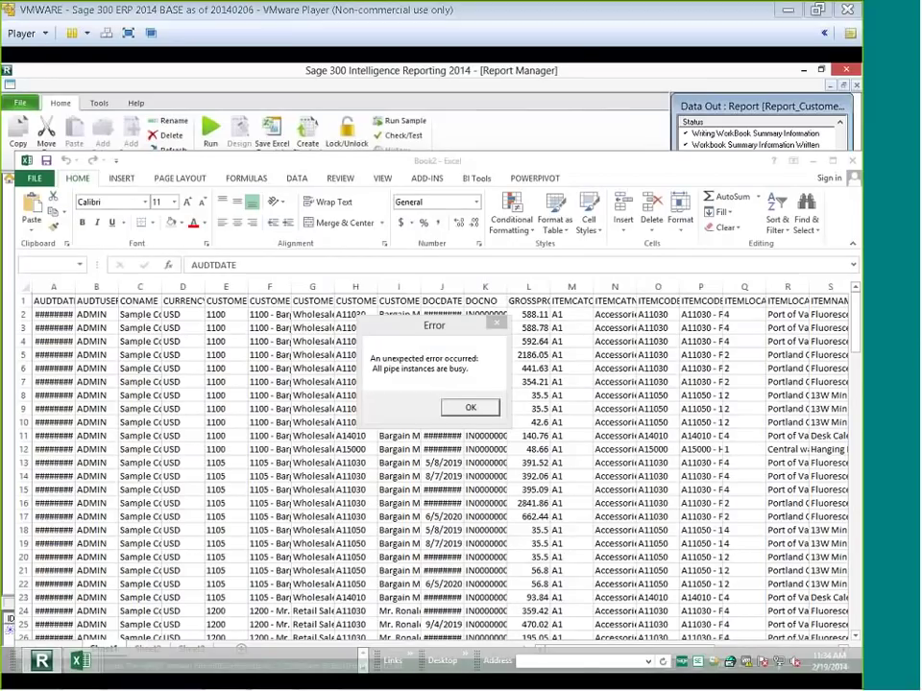
left_click(471, 407)
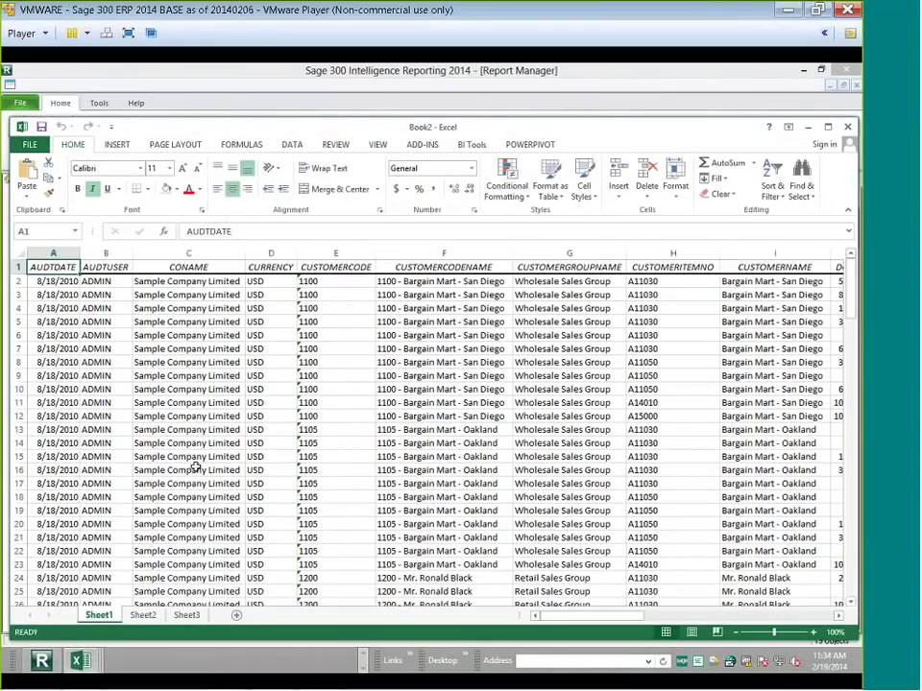
Examine the report data on Sheet1 and the parameters and report information on Sheet2.
left_click_drag(591, 616, 144, 619)
left_click(144, 615)
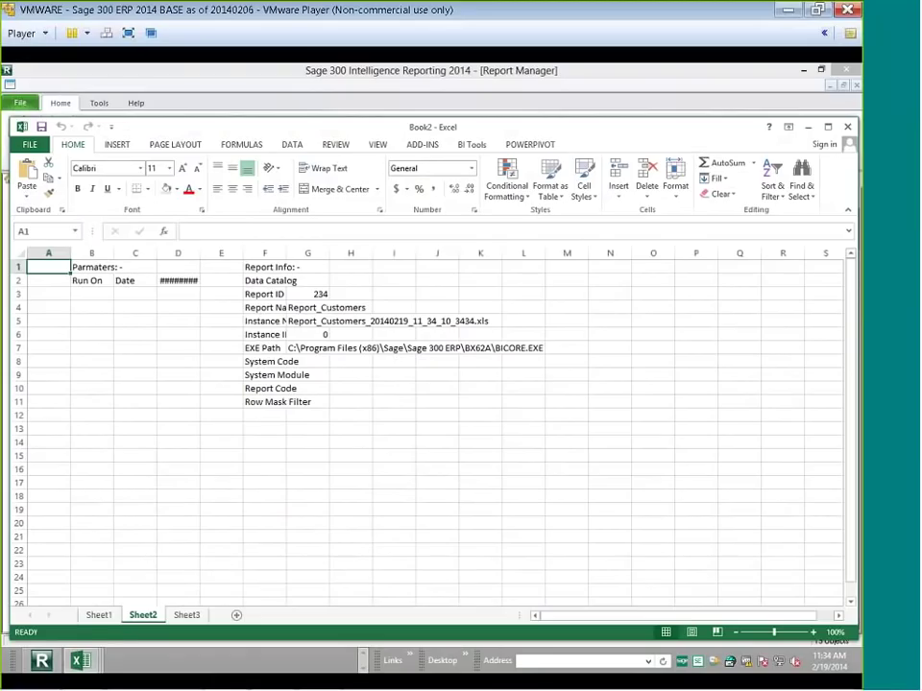
left_click(99, 615)
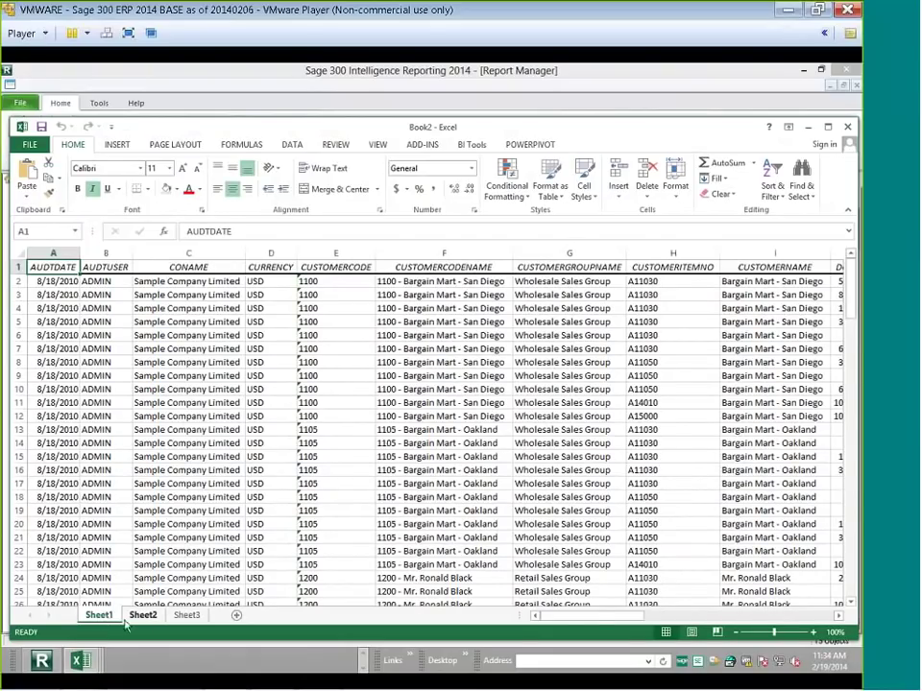
Create a PivotTable at cell A1 of Sheet3 using the named range RawData on Sheet1 as its source.
left_click(187, 616)
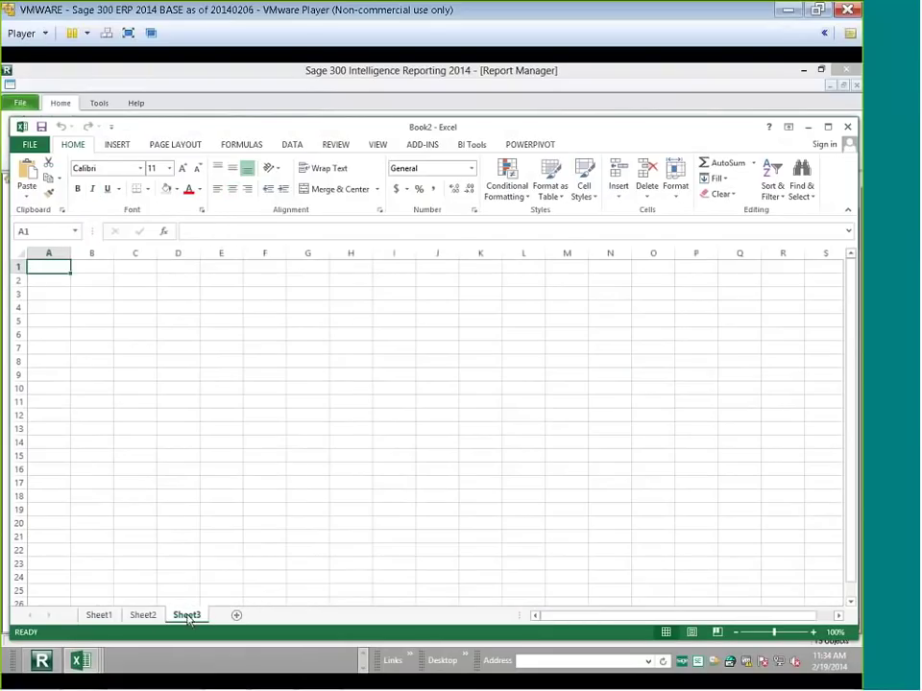
left_click(117, 144)
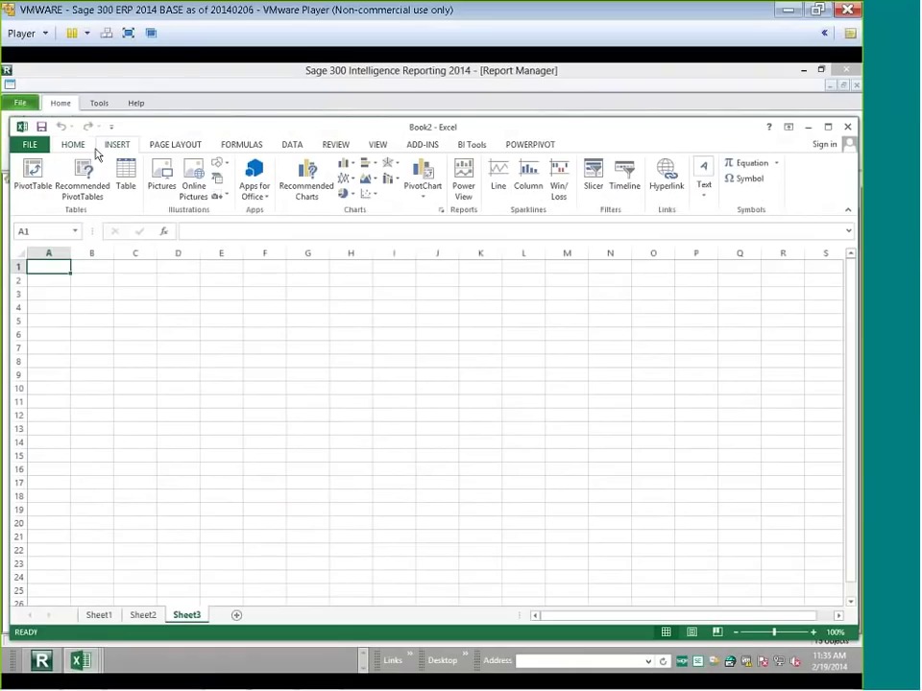
left_click(33, 174)
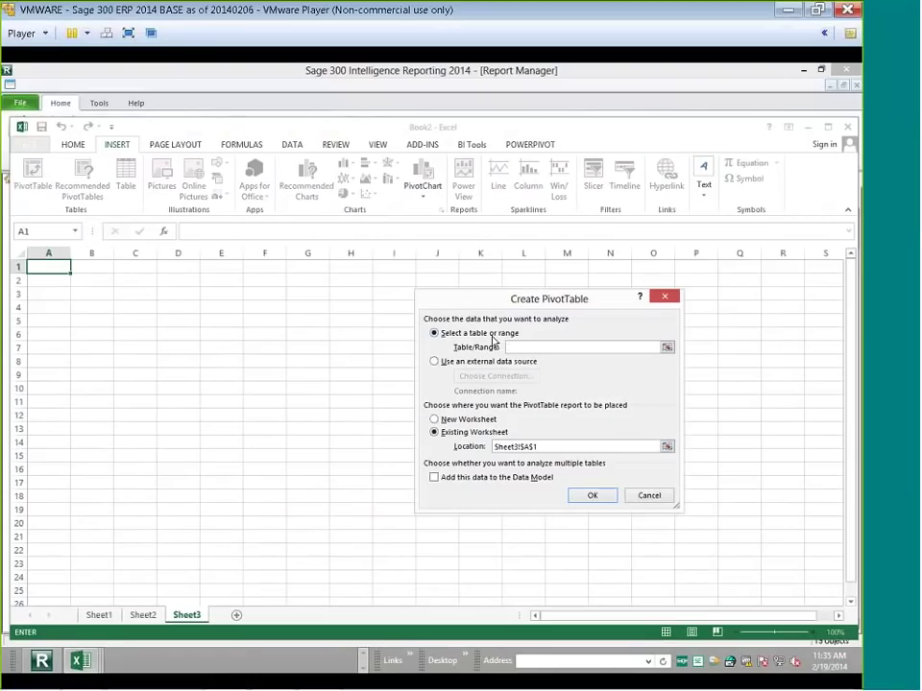
left_click(512, 347)
left_click(108, 618)
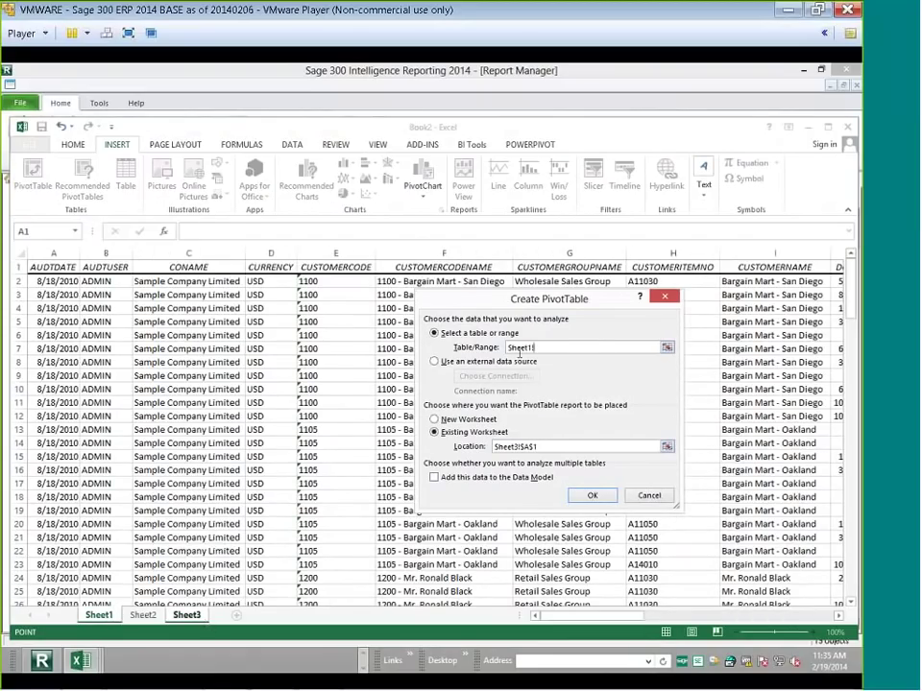
left_click(540, 347)
type("RawData")
key("F3")
left_click_drag(623, 377, 625, 415)
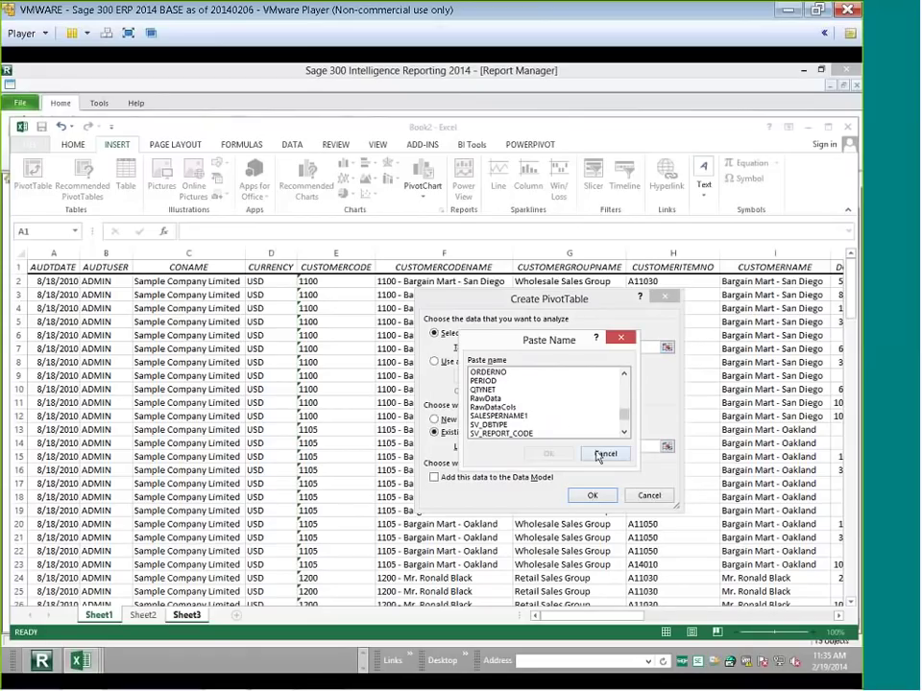
left_click(605, 454)
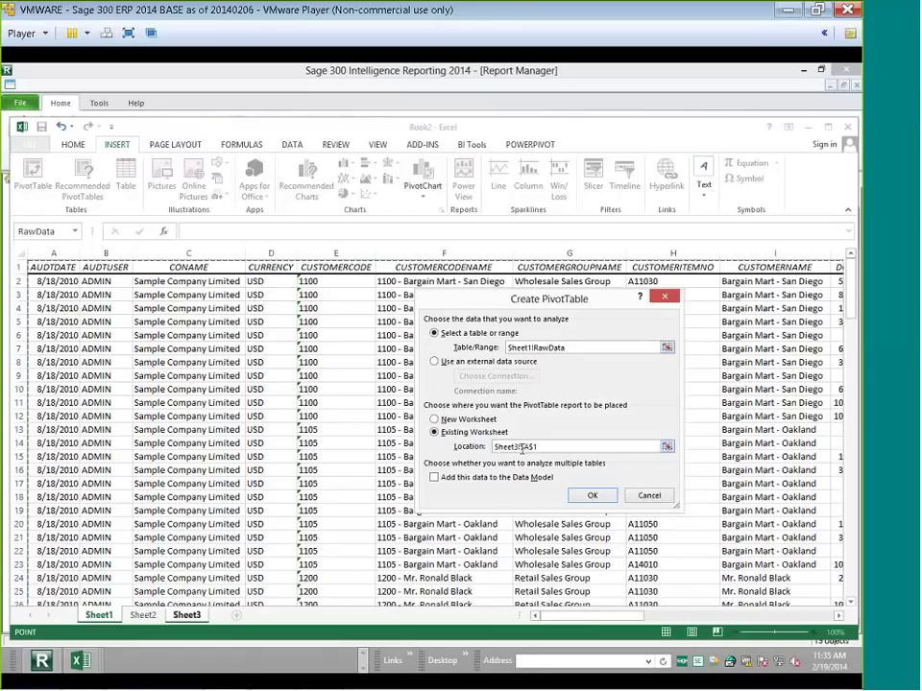
left_click(593, 495)
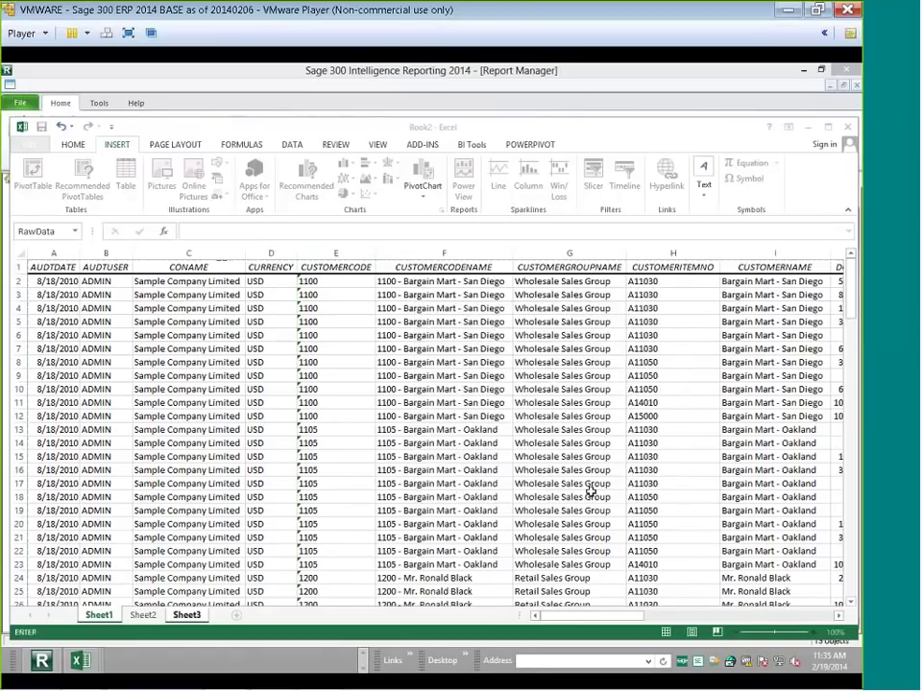
Build the PivotTable with CUSTOMERNAME as the rows and the sum of LINE AMOUNT as the values.
left_click(139, 339)
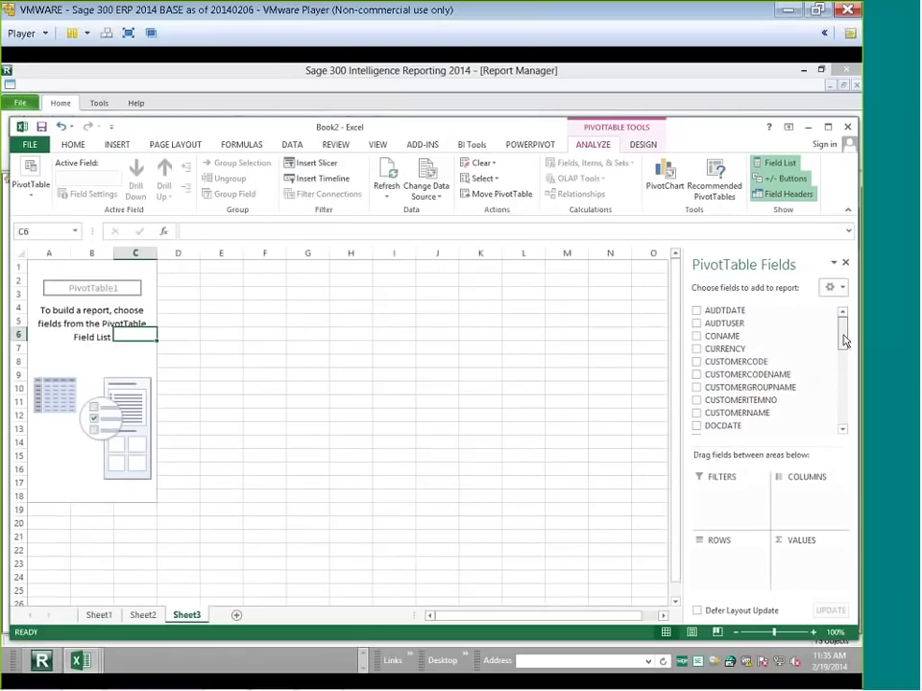
left_click_drag(844, 341, 842, 353)
left_click(696, 379)
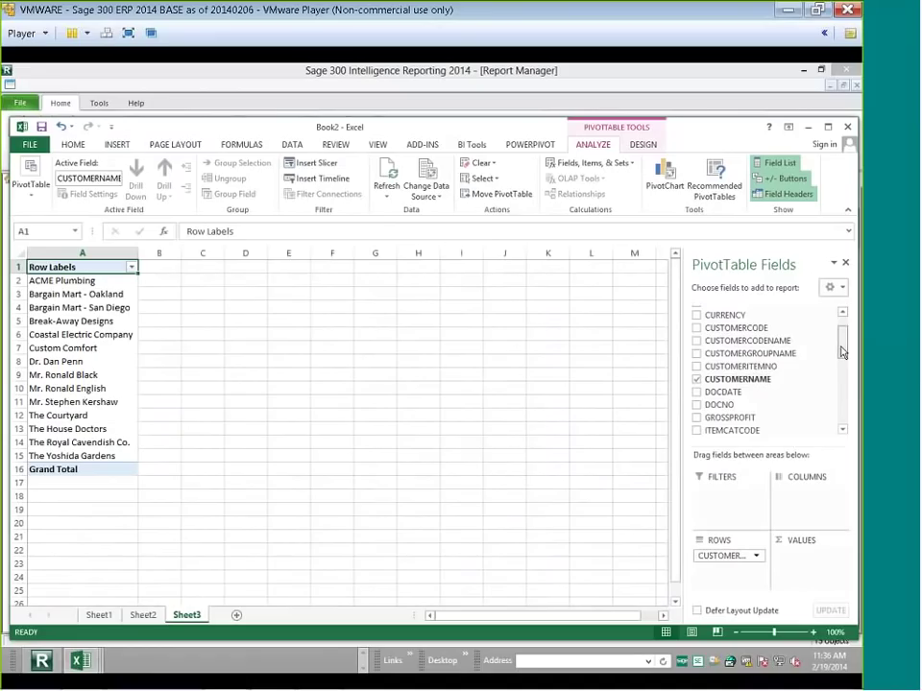
left_click_drag(842, 352, 842, 378)
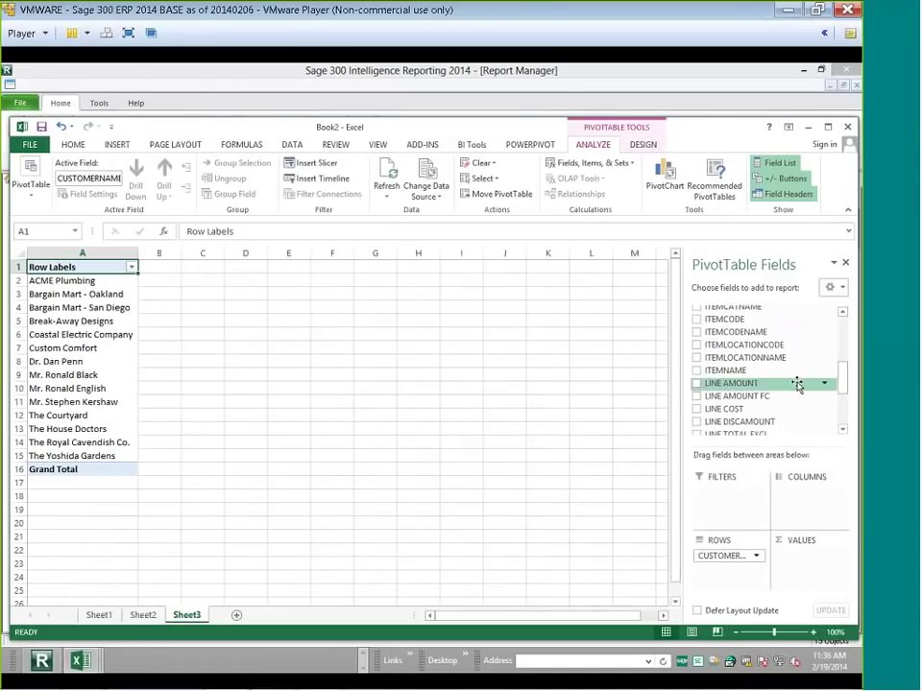
left_click(697, 385)
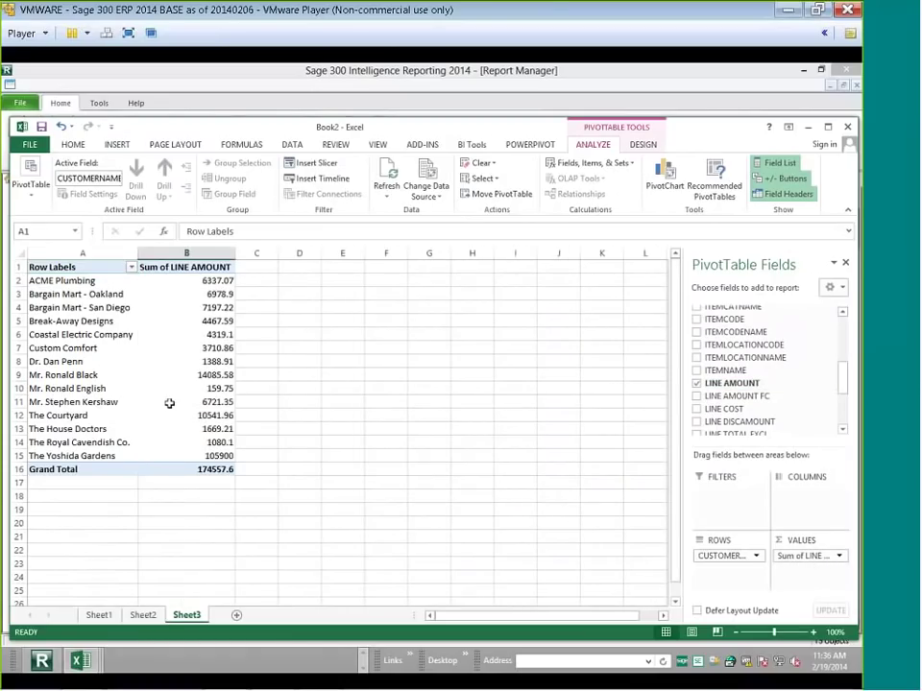
Rename the PivotTable's row header in cell A1 as Customers.
left_click(169, 401)
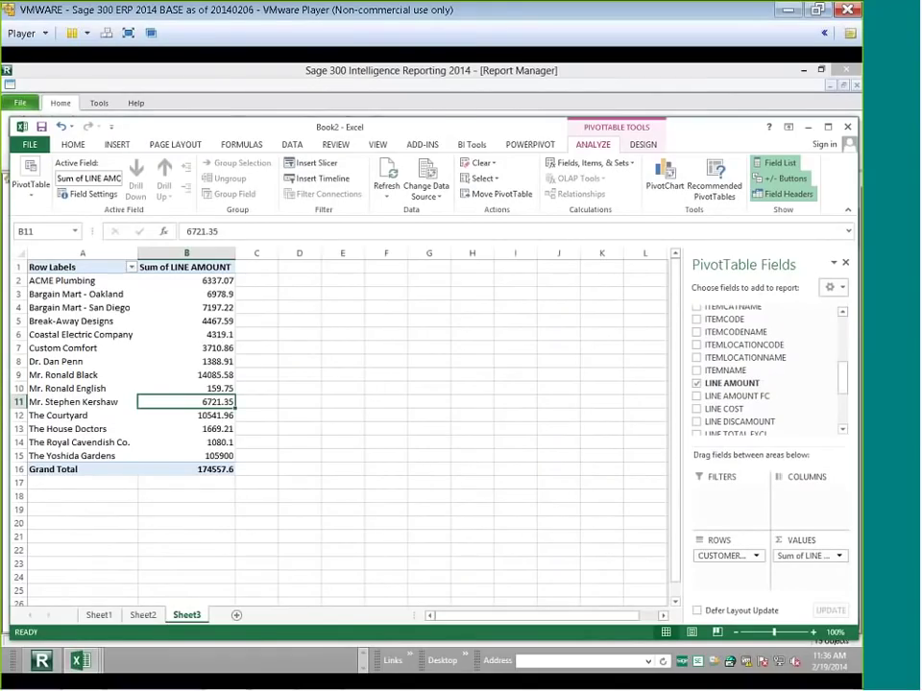
left_click(72, 267)
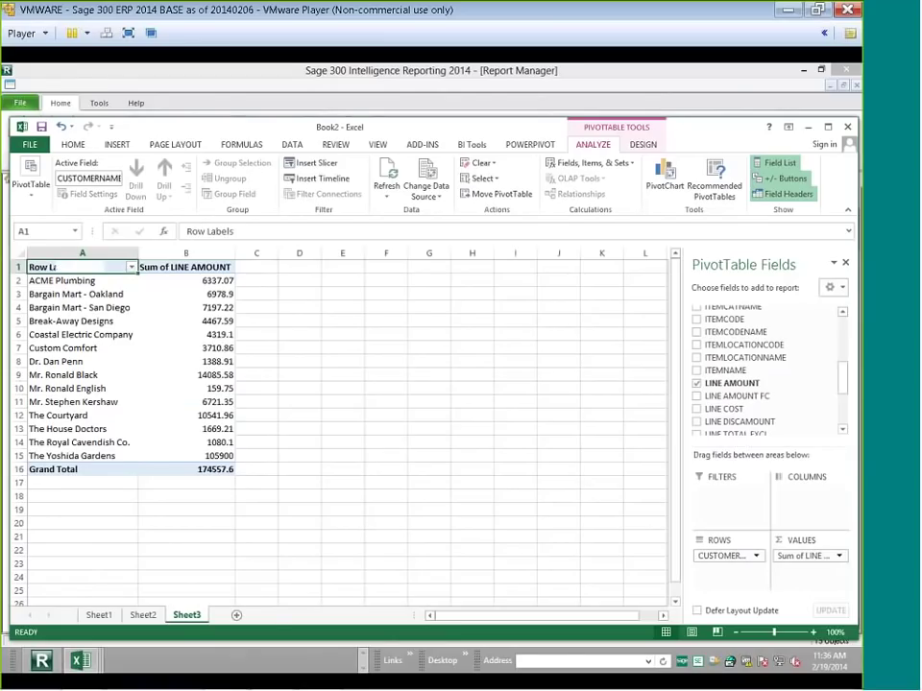
triple_click(55, 267)
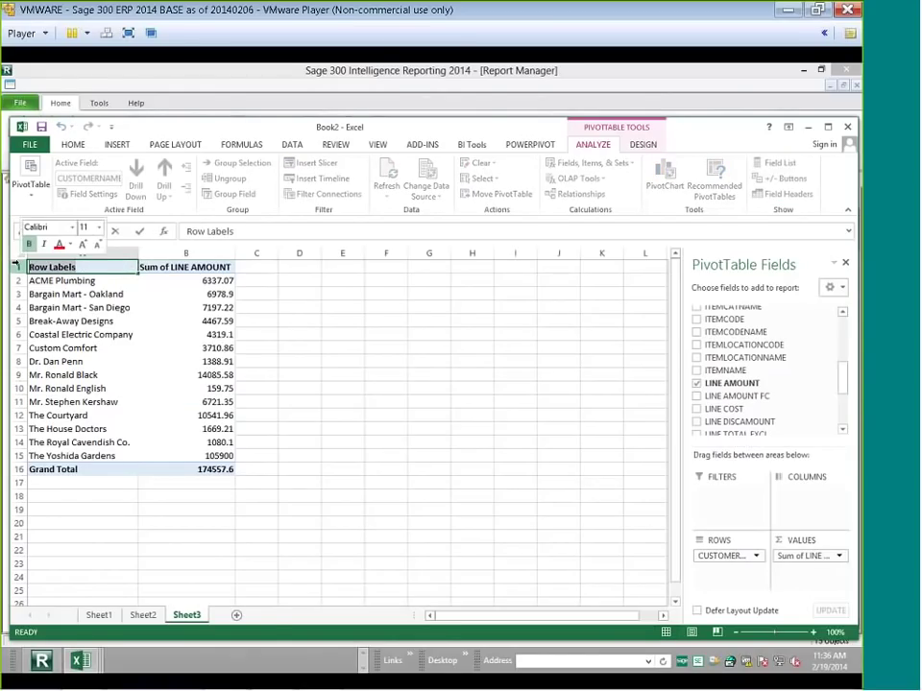
type("Custome")
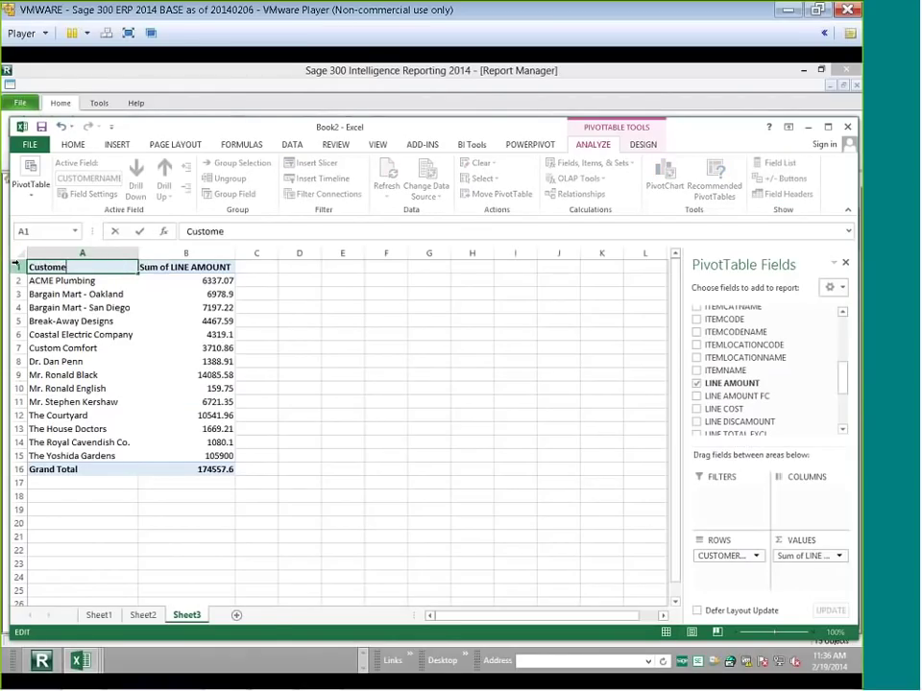
type("rs")
left_click(173, 270)
right_click(182, 270)
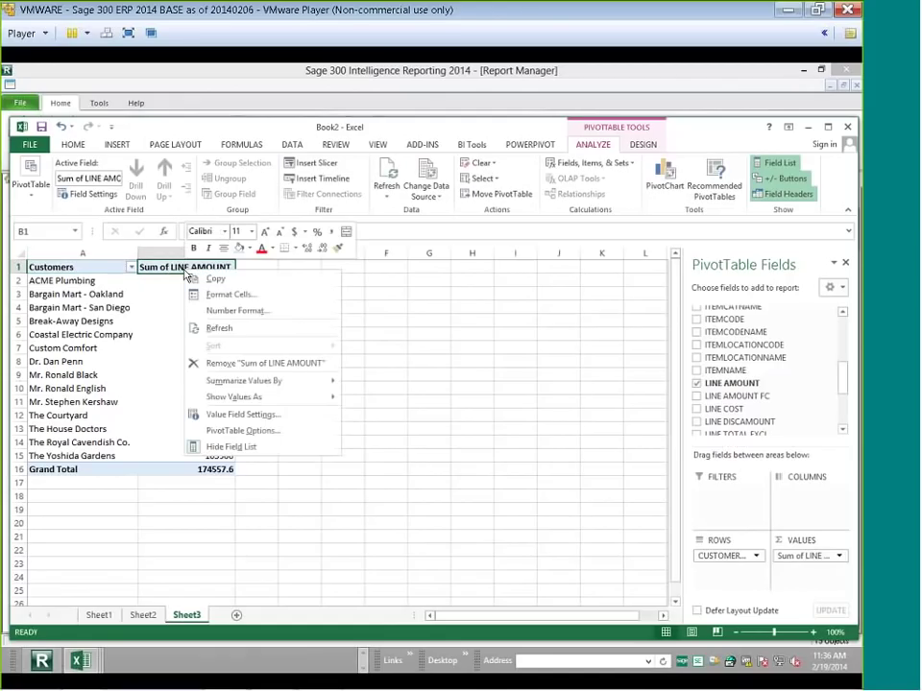
left_click(133, 273)
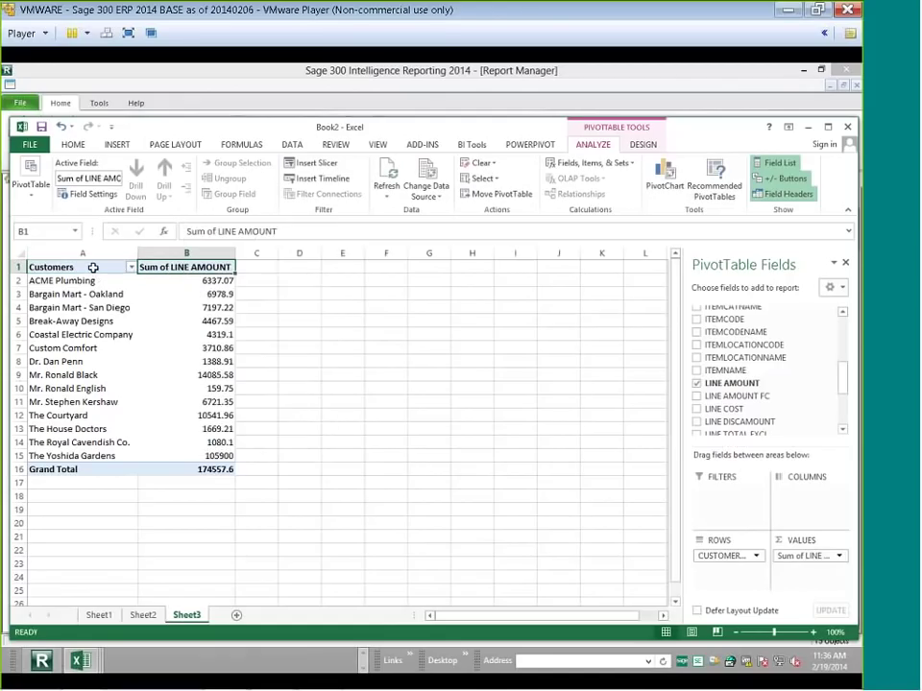
Filter the PivotTable's Customers to show only the top 8 items by Sum of LINE AMOUNT.
left_click(132, 272)
left_click(131, 269)
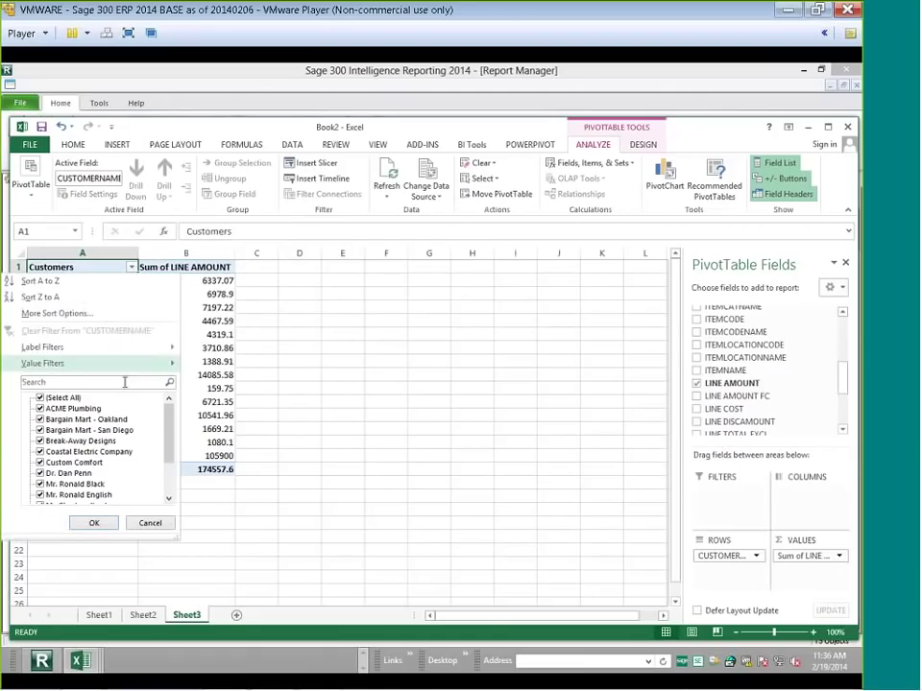
mouse_move(51, 367)
left_click(217, 516)
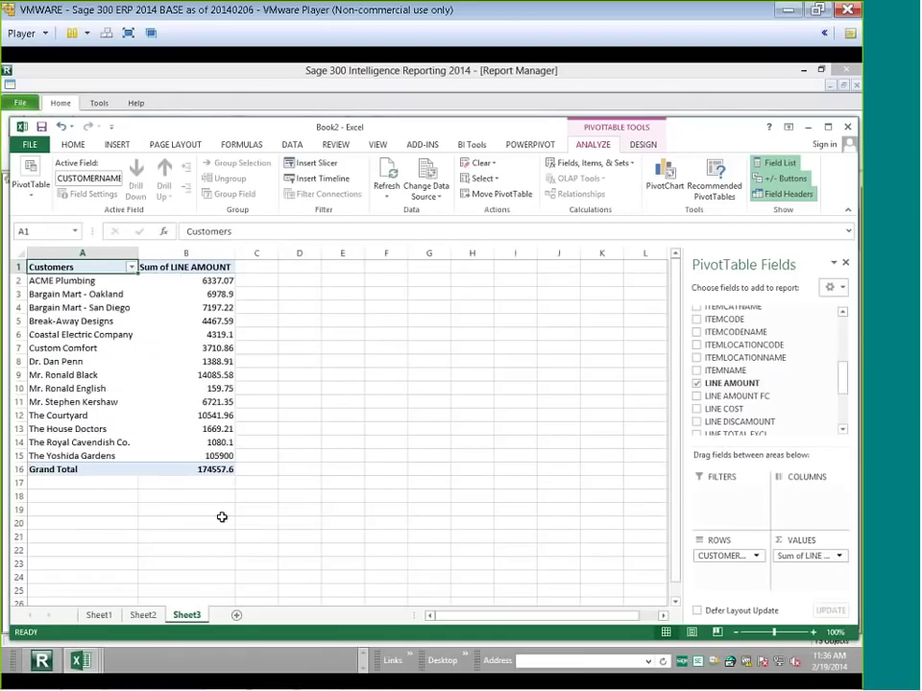
left_click(518, 406)
left_click(517, 406)
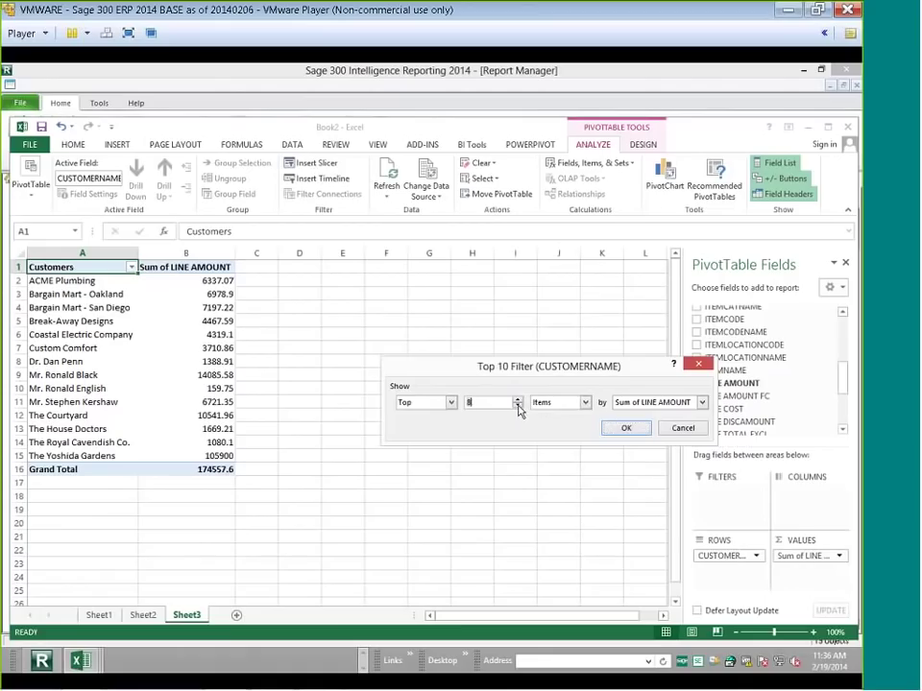
left_click(625, 429)
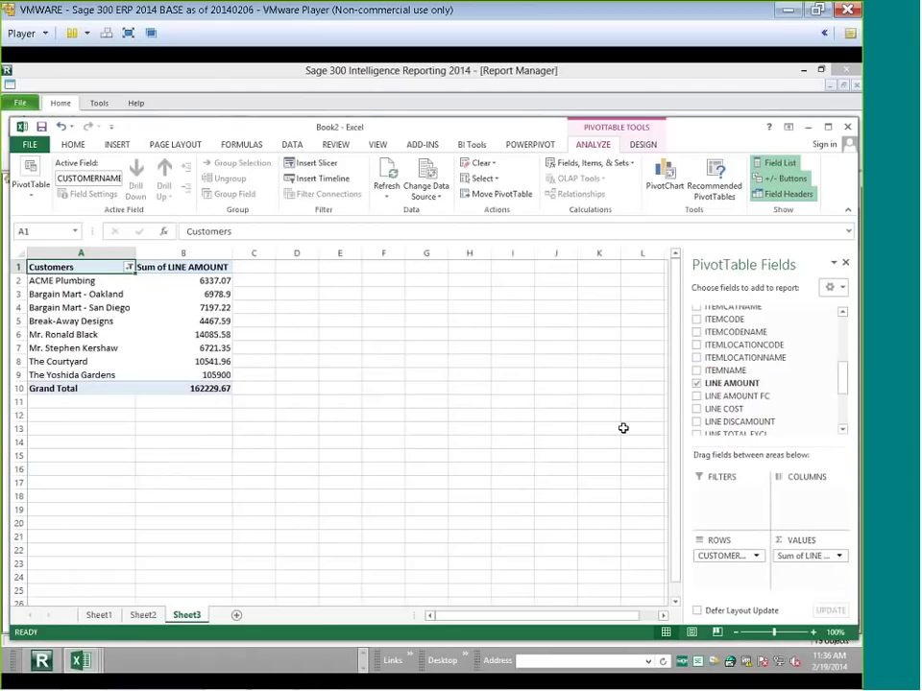
key("Right")
left_click(181, 298)
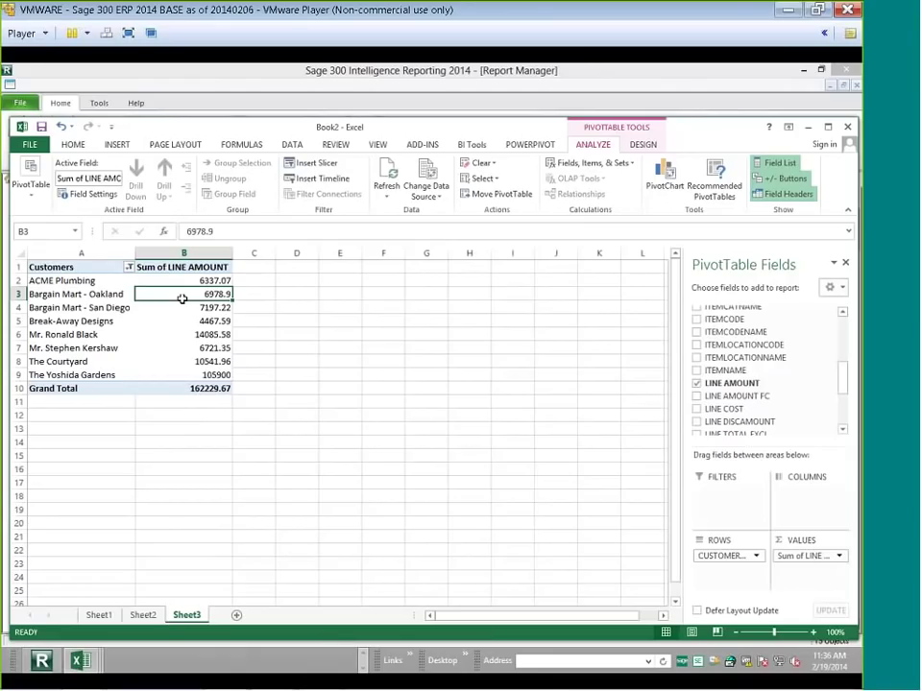
Switch to Report Manager and add a standard report named Report_Vendors to the New Reports folder.
left_click(808, 126)
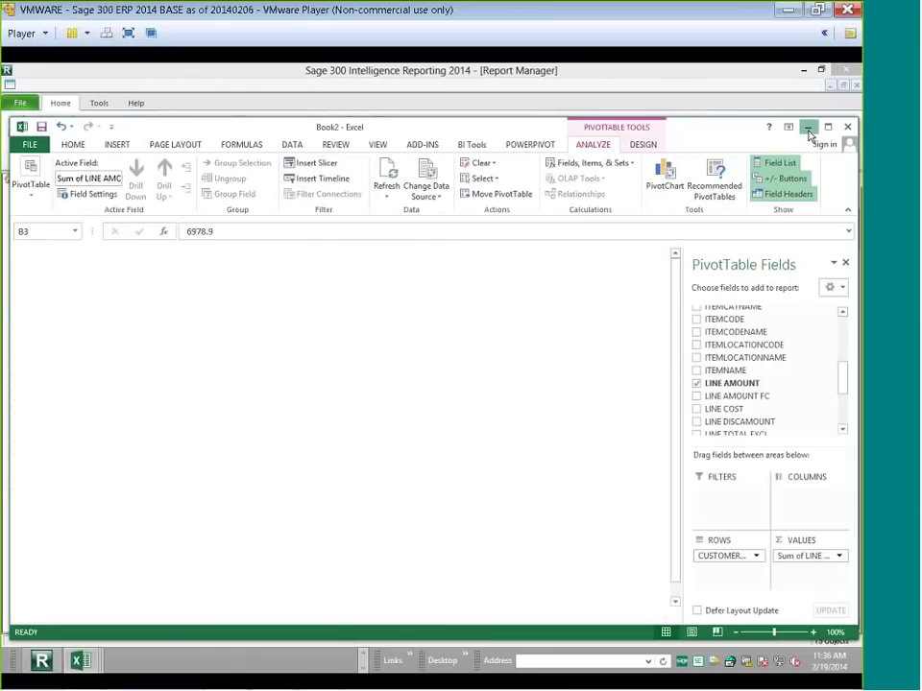
left_click(53, 355)
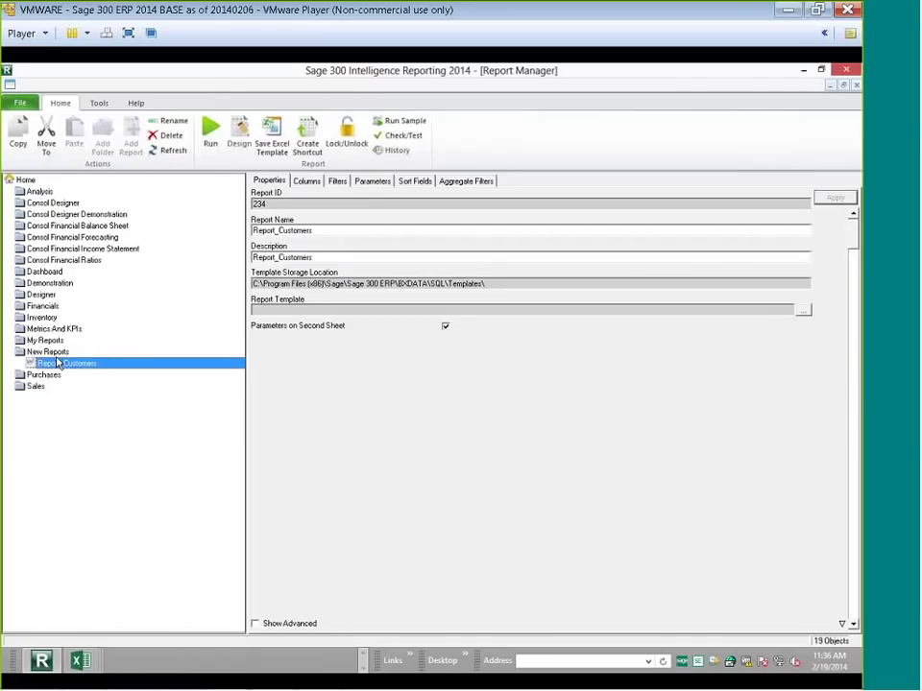
right_click(55, 355)
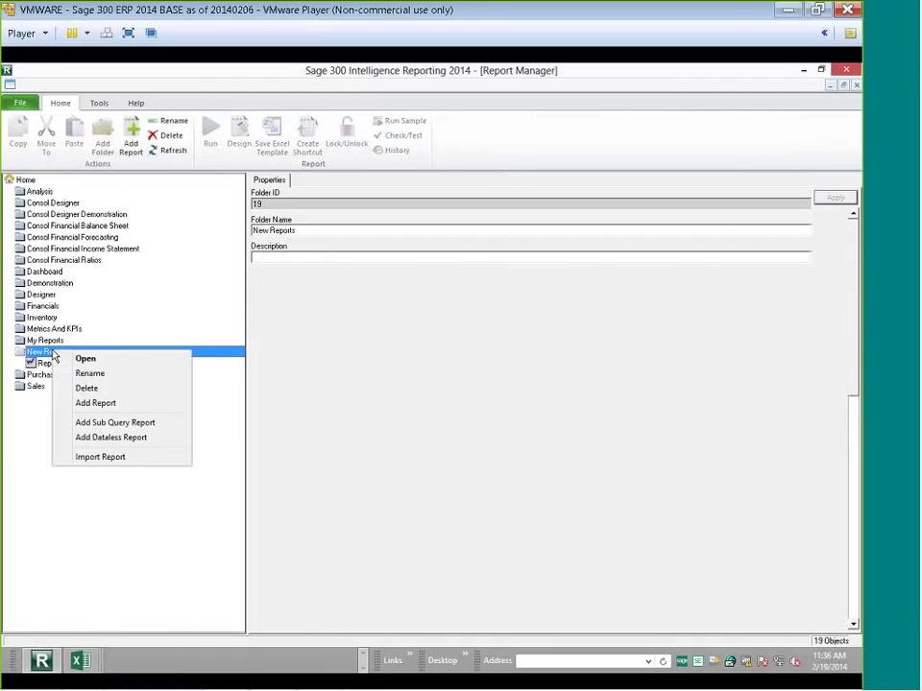
left_click(96, 403)
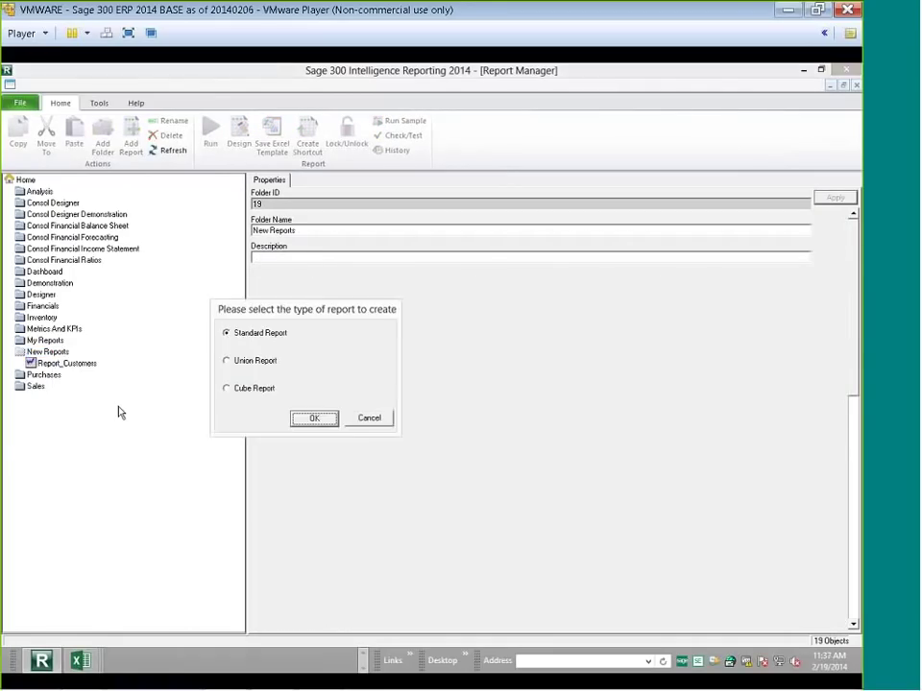
left_click(308, 420)
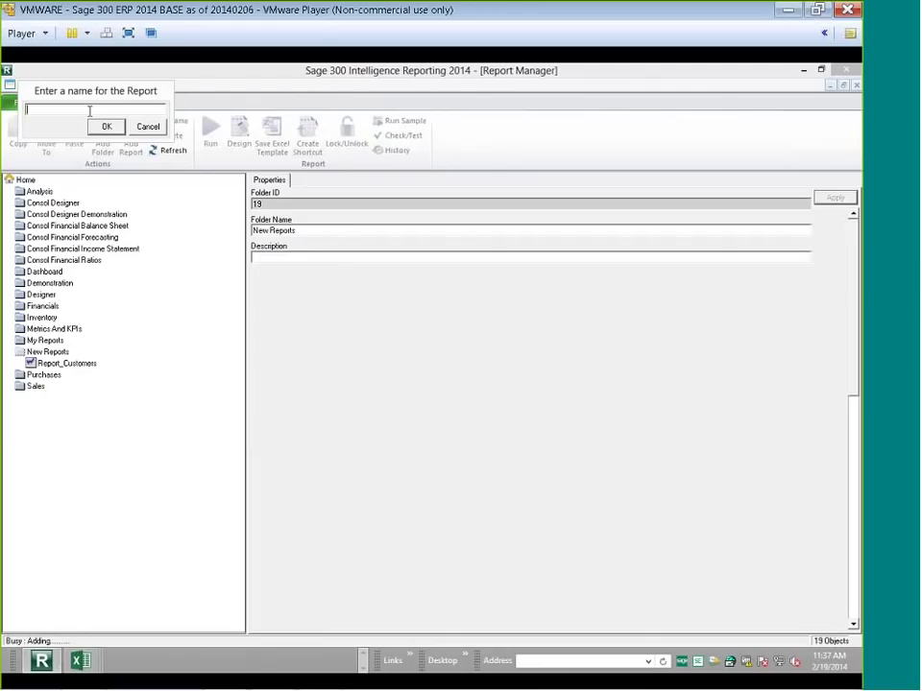
type("Report_Vendors")
left_click(108, 126)
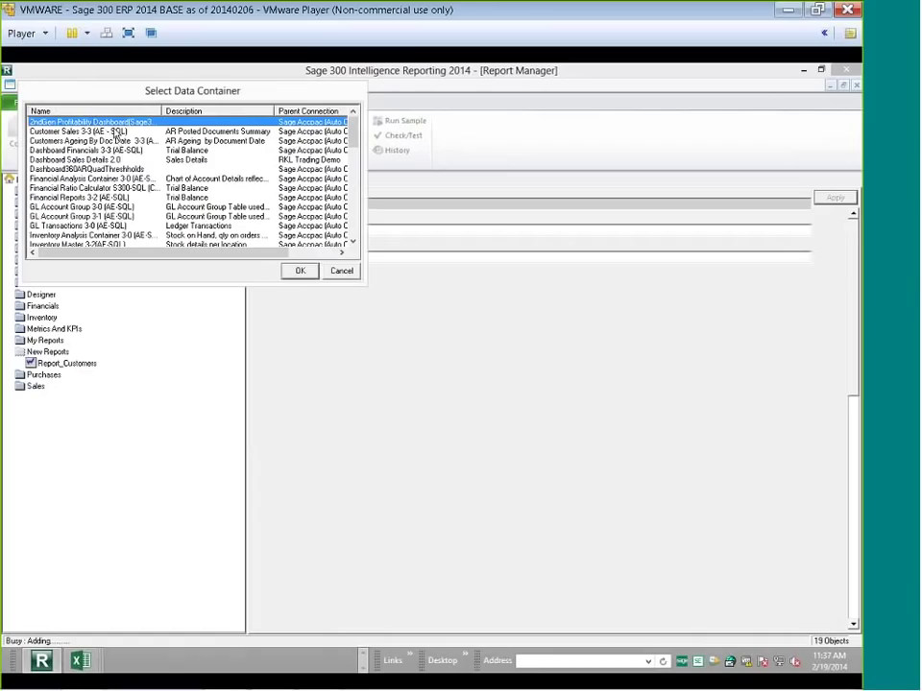
Choose the Purchase Master 3-2 (AE-SQL) data container for the new report and include all of its column fields.
left_click_drag(354, 128, 357, 165)
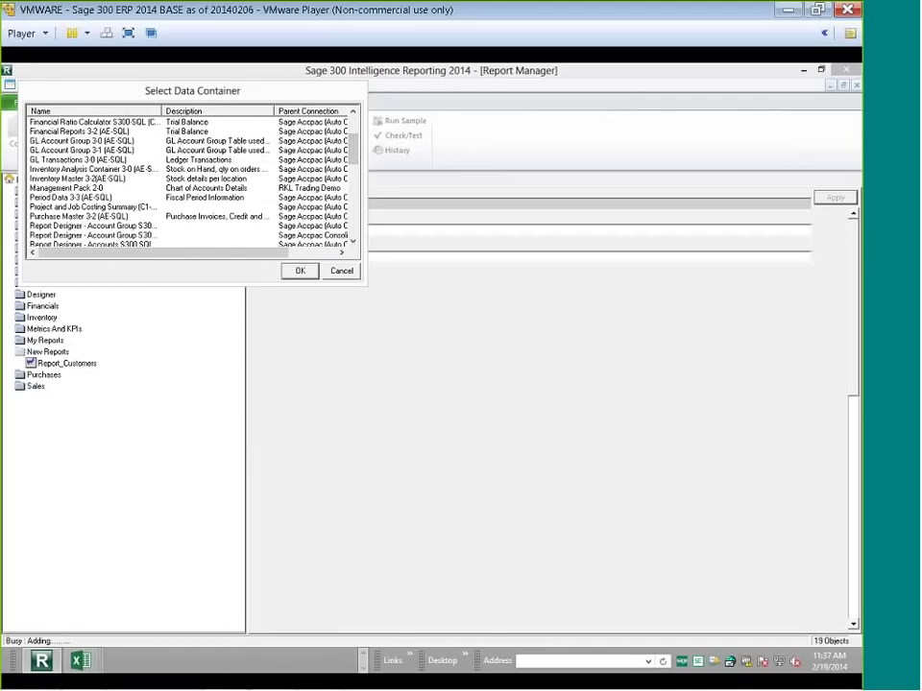
left_click(298, 271)
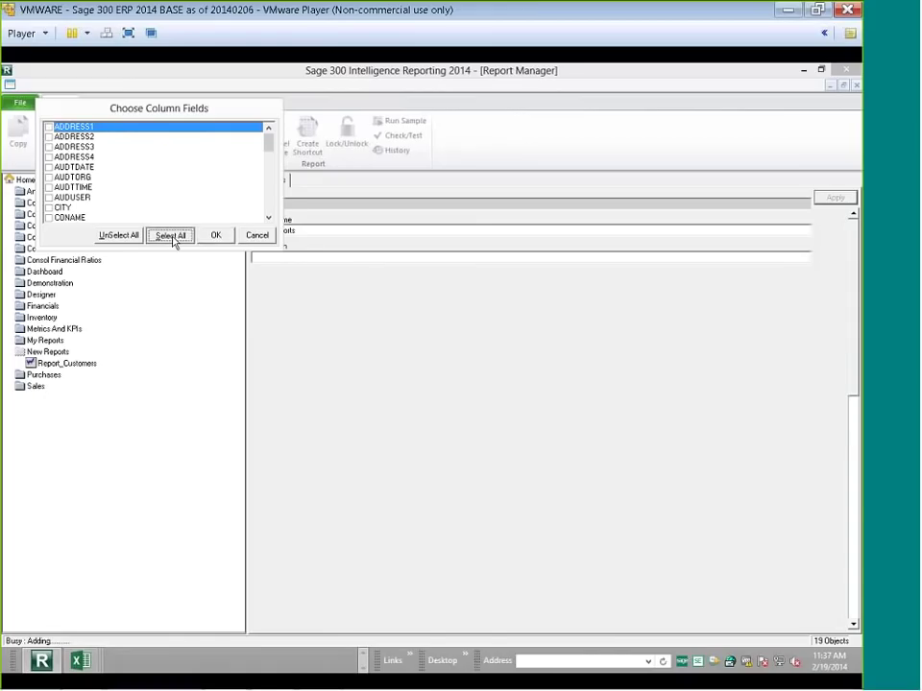
left_click(172, 236)
left_click(214, 236)
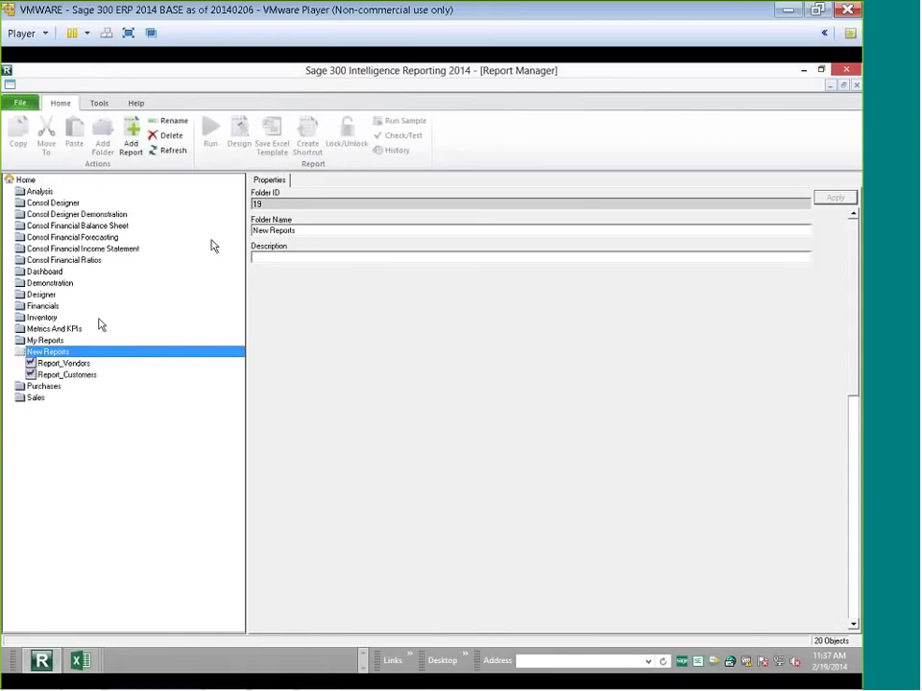
Run Report_Vendors to Excel, dismiss the error dialog, and reposition the output workbook's window.
left_click(92, 370)
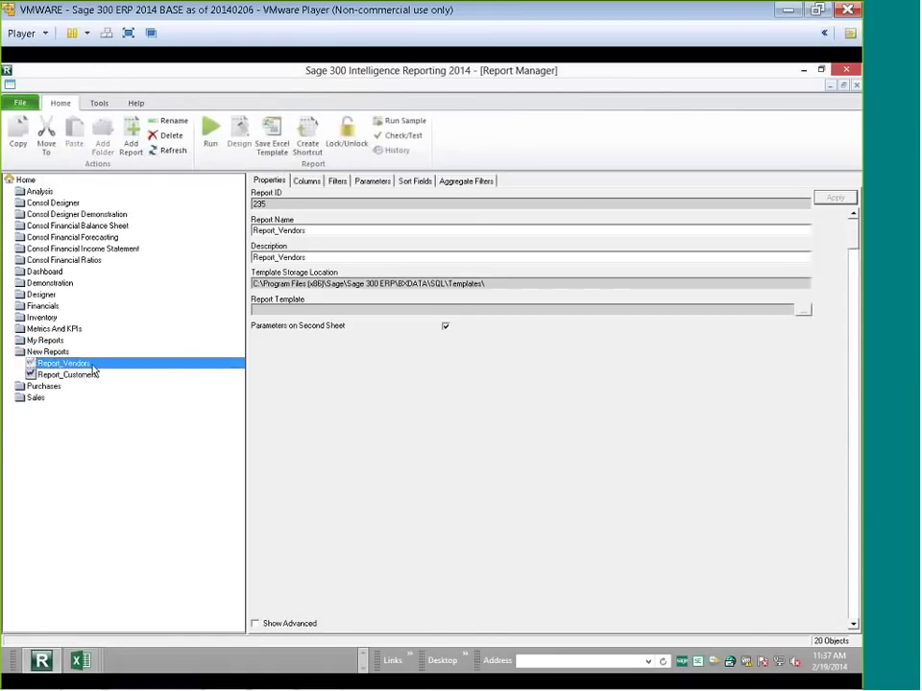
left_click(211, 140)
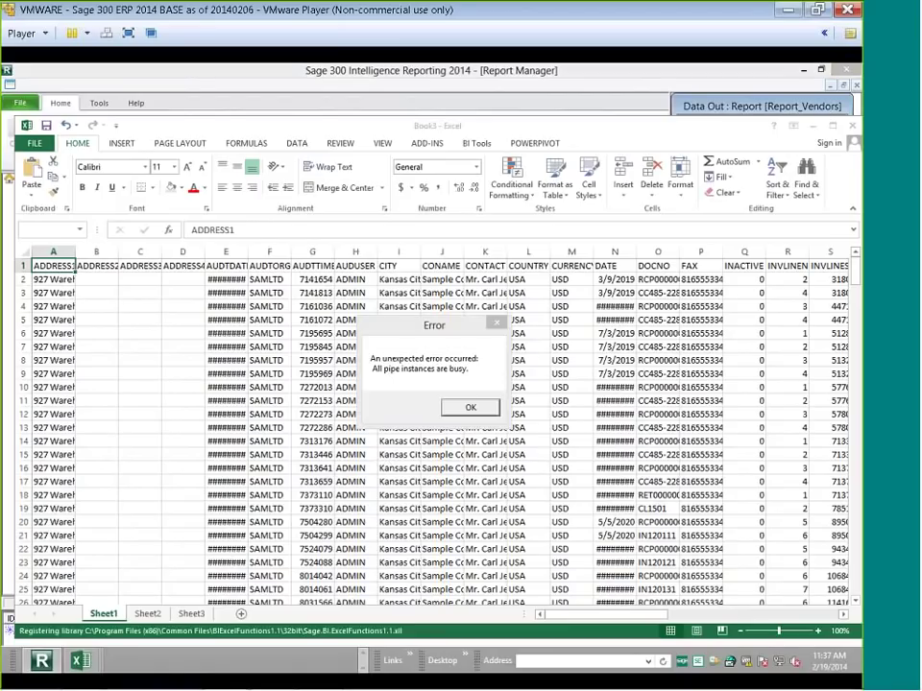
left_click(467, 407)
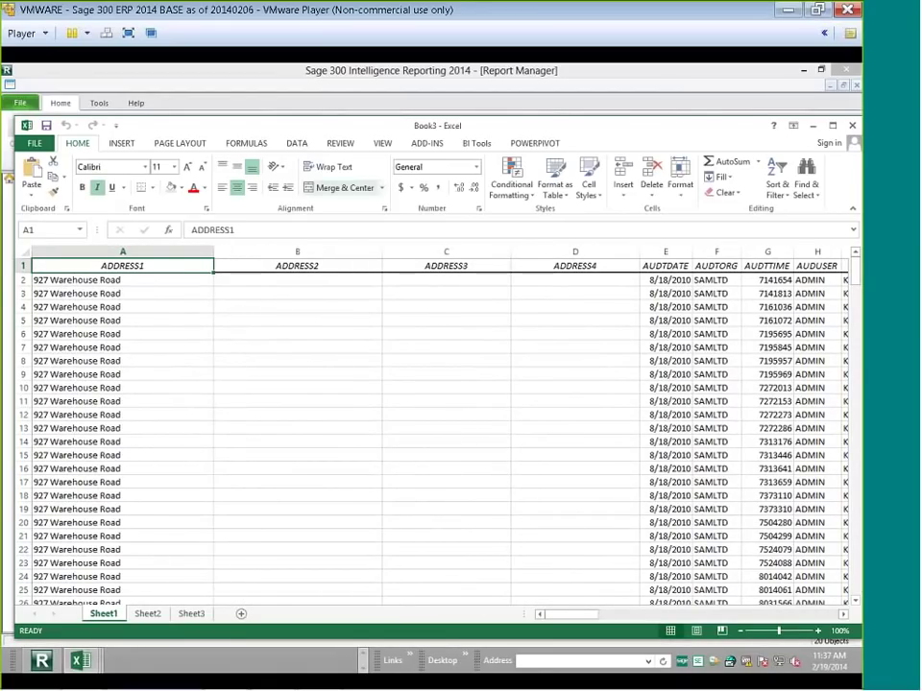
mouse_move(362, 127)
left_mouse_down()
mouse_move(261, 90)
mouse_move(358, 117)
left_mouse_up()
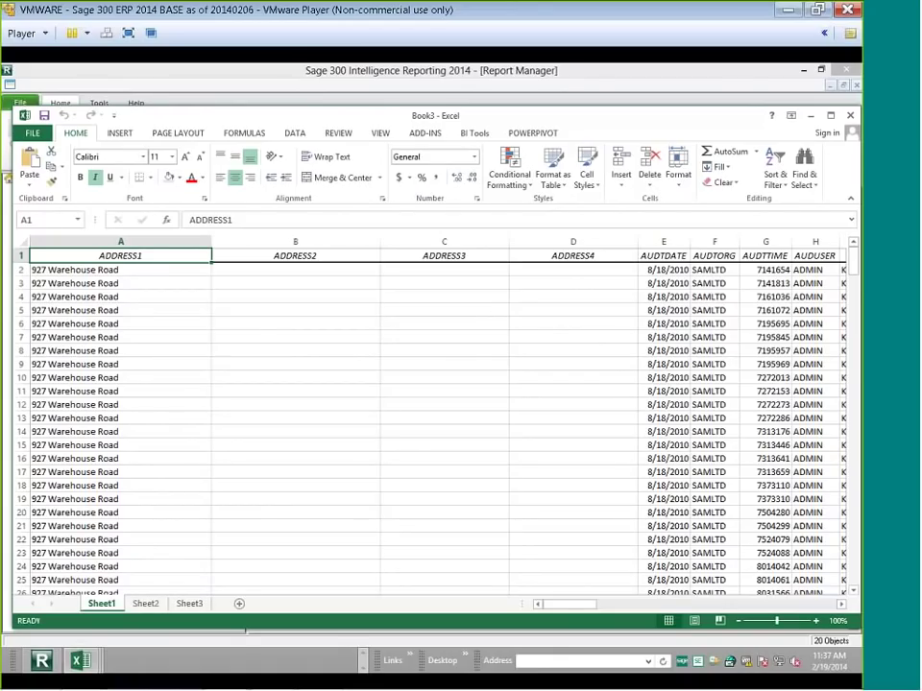
left_click_drag(360, 120, 383, 128)
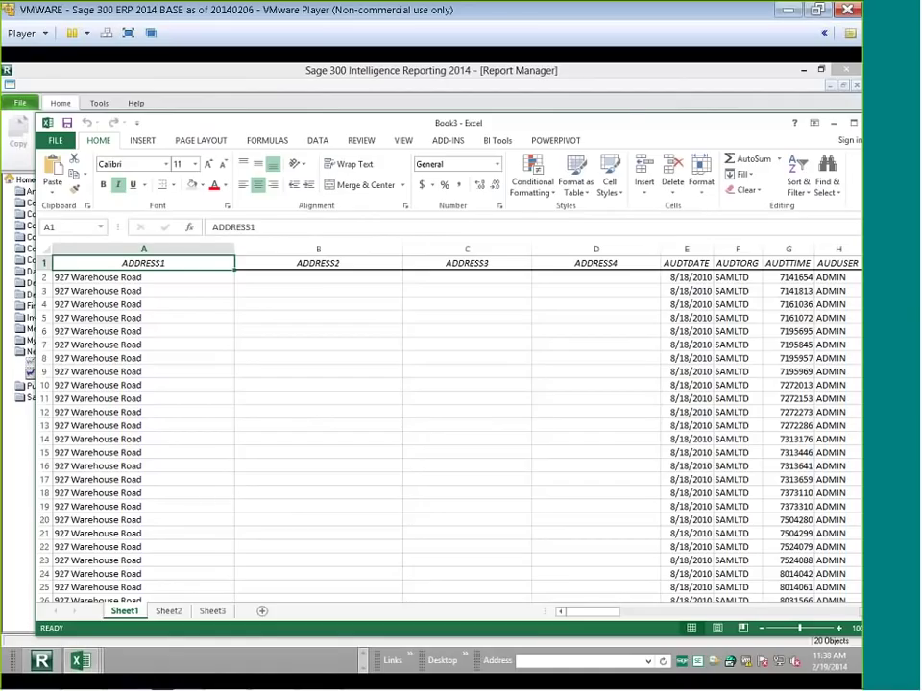
Create a PivotTable at cell A1 of Sheet3 in the vendor workbook, with RawData on Sheet1 as its source.
left_click(168, 611)
left_click(209, 614)
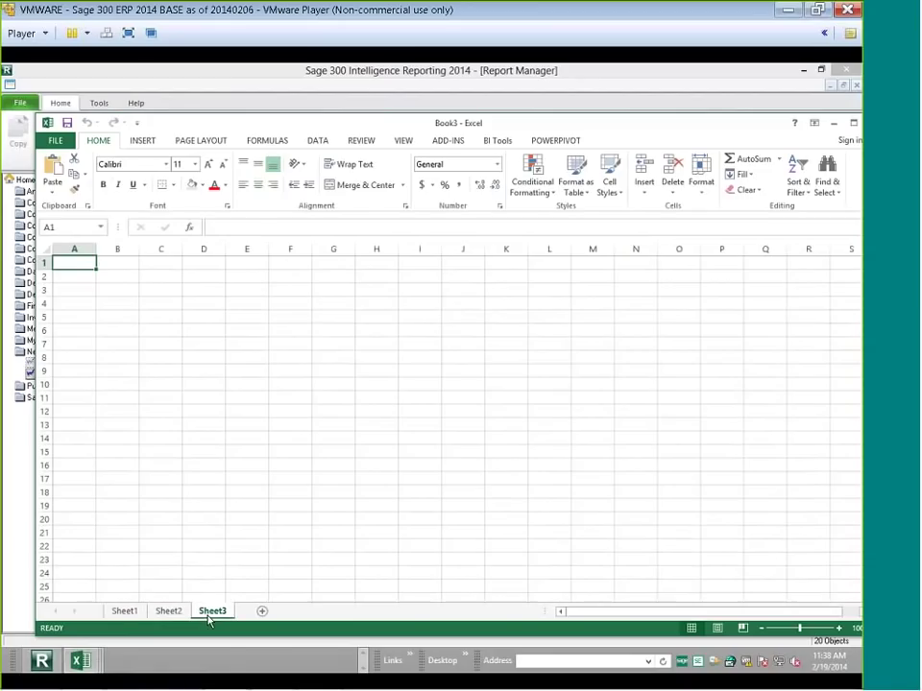
left_click(139, 142)
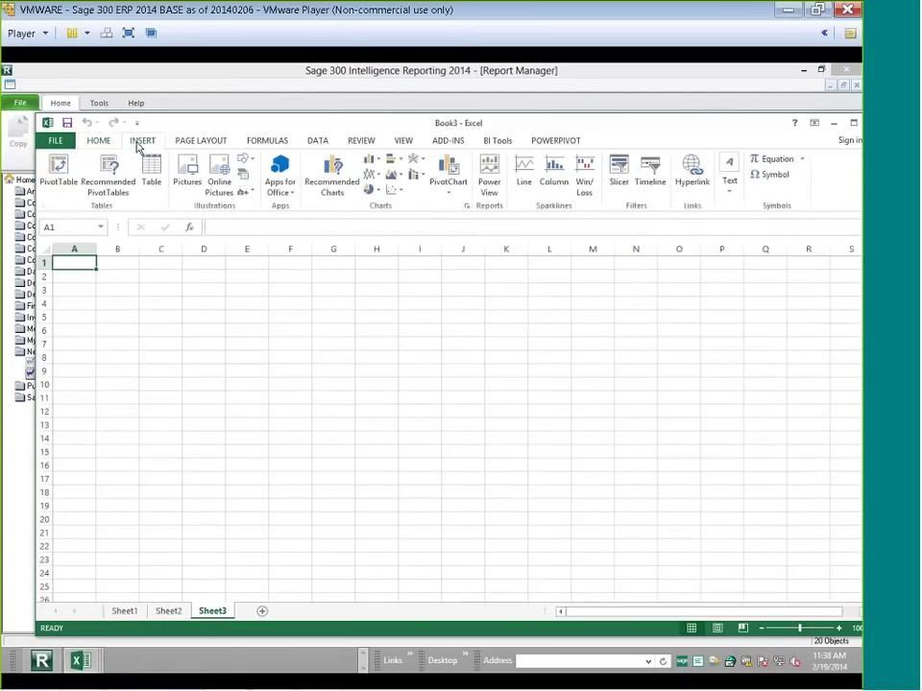
left_click(59, 169)
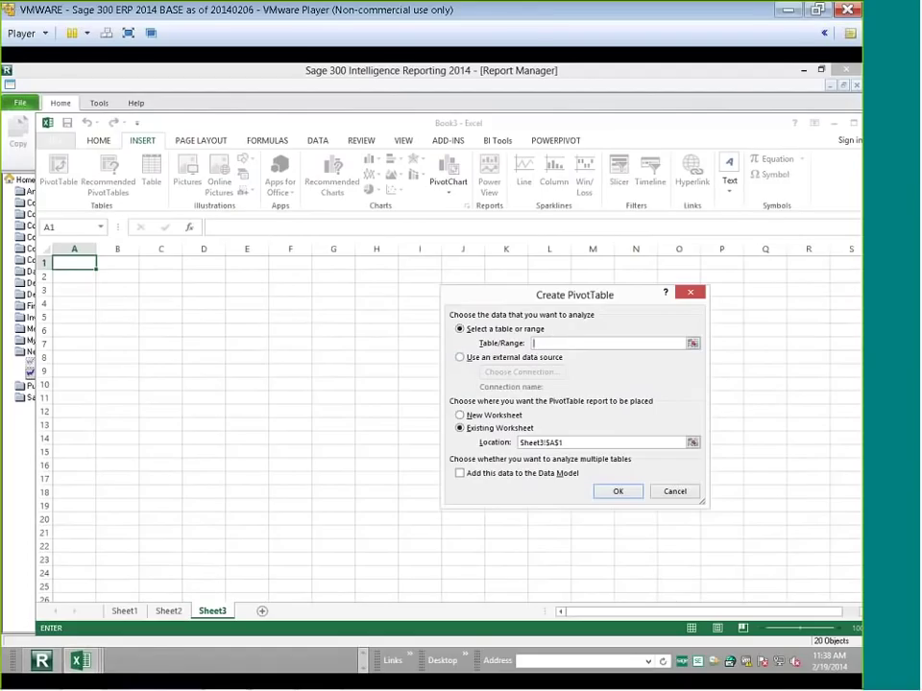
left_click(133, 611)
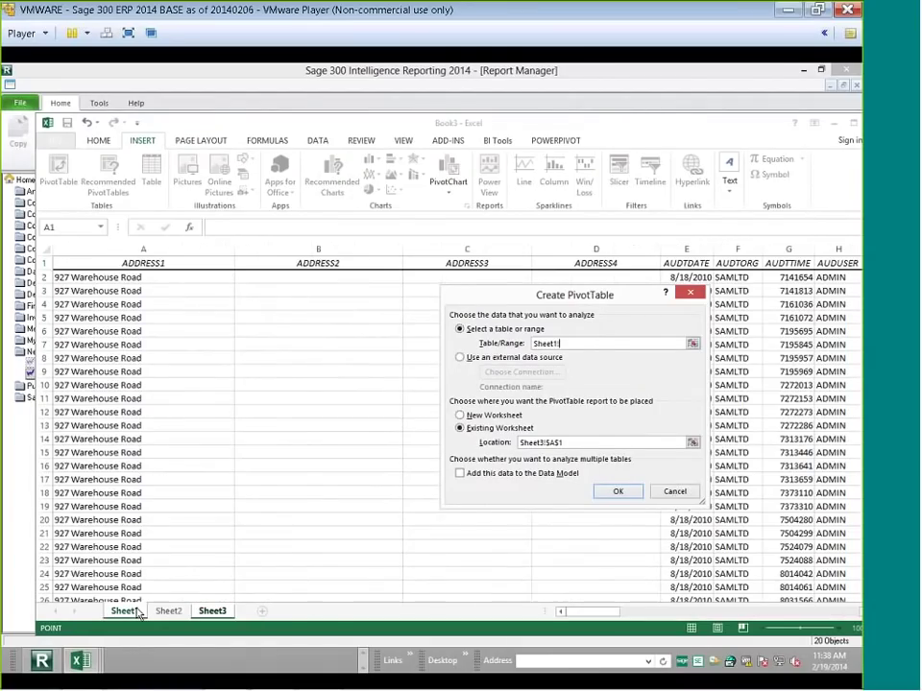
type("RawData")
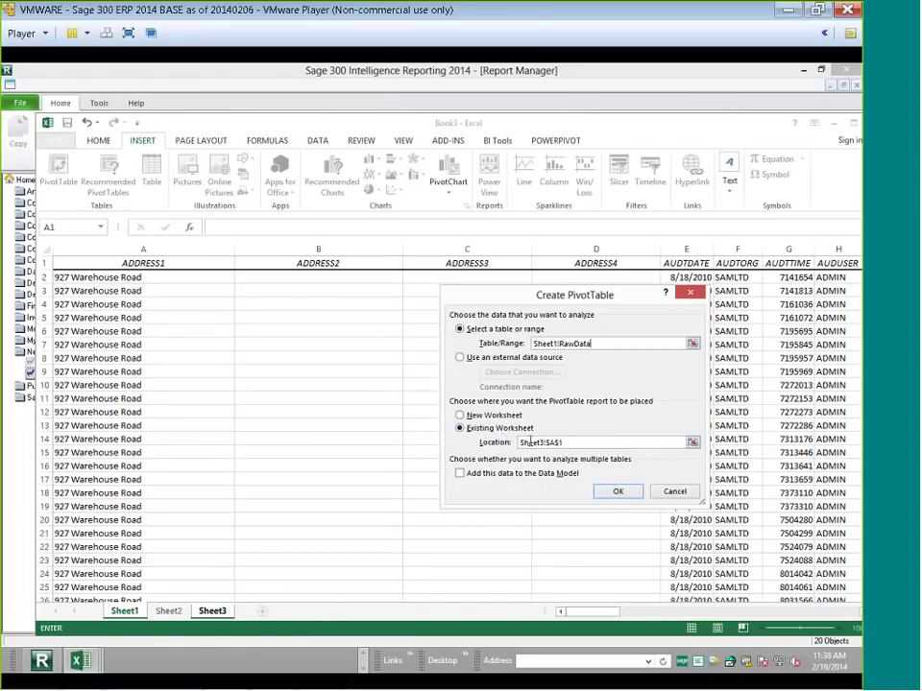
left_click(614, 491)
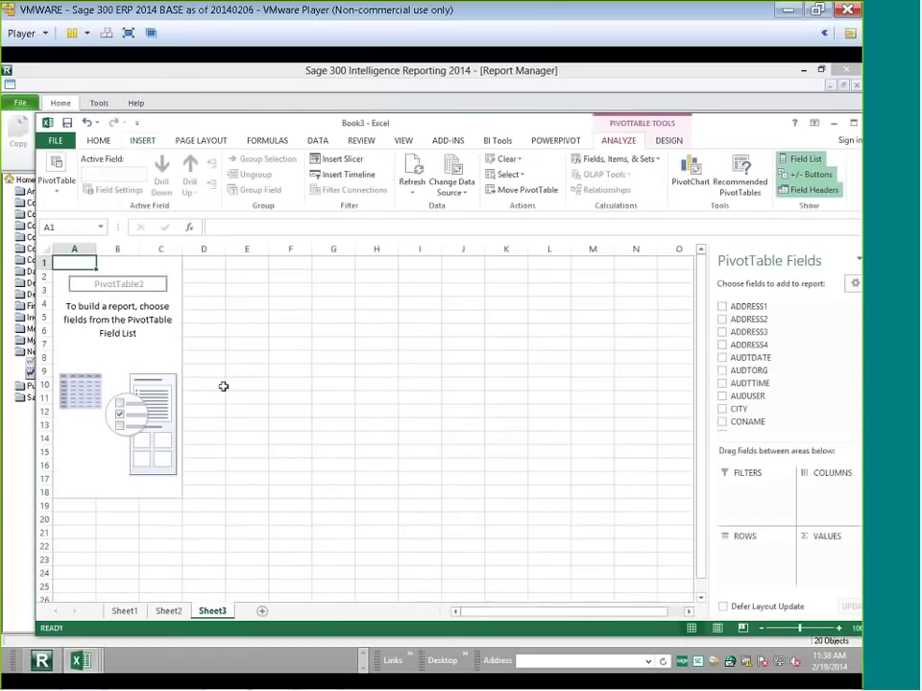
Maximize the workbook window and build the PivotTable with SUPPLIERNAME as the rows and the sum of QTY as the values.
left_click(127, 355)
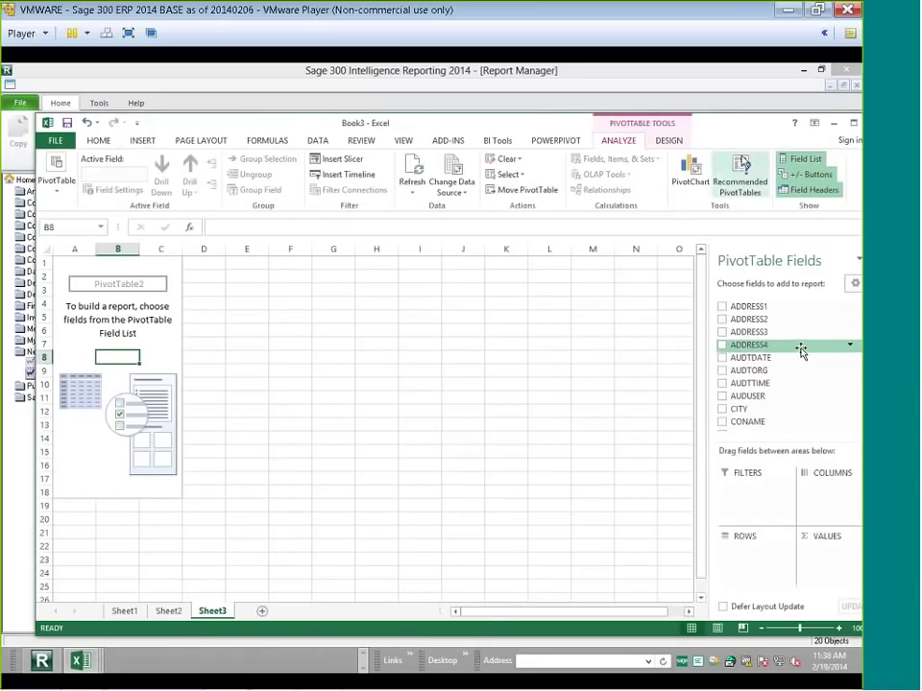
left_click_drag(735, 128, 718, 128)
left_click(832, 123)
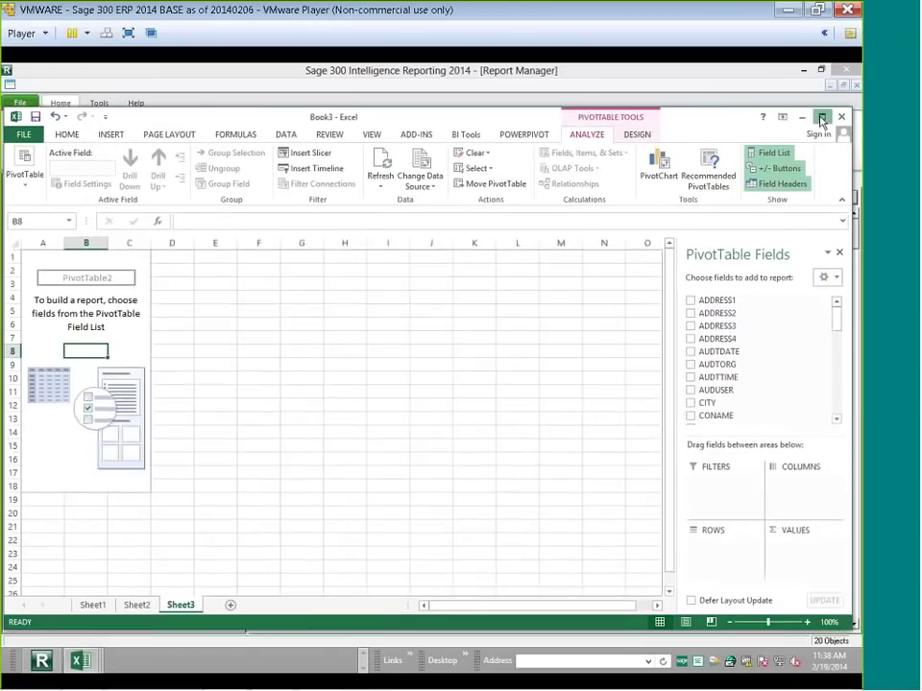
left_click_drag(844, 273, 846, 358)
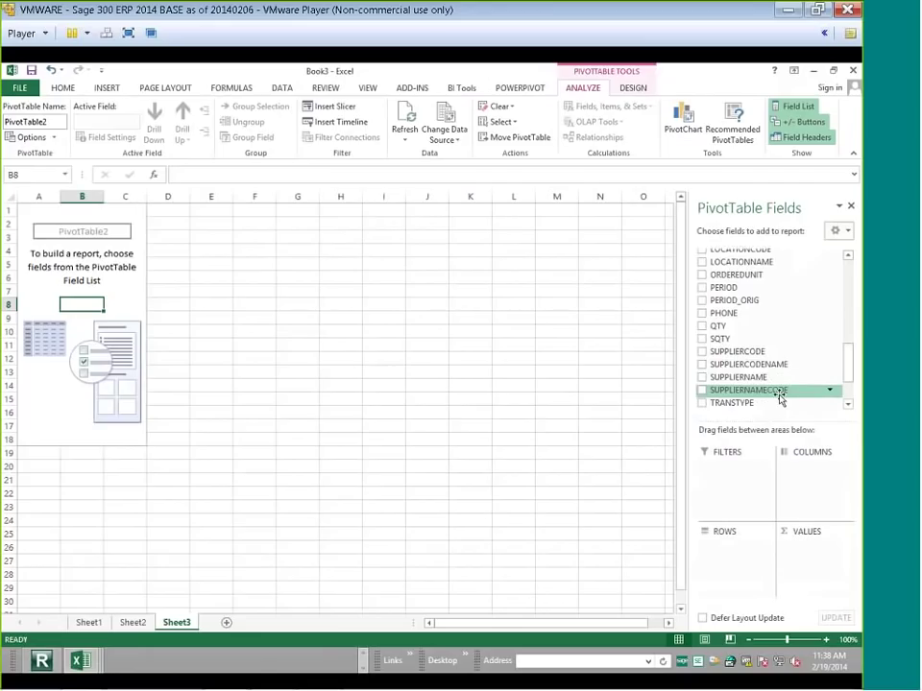
left_click(703, 380)
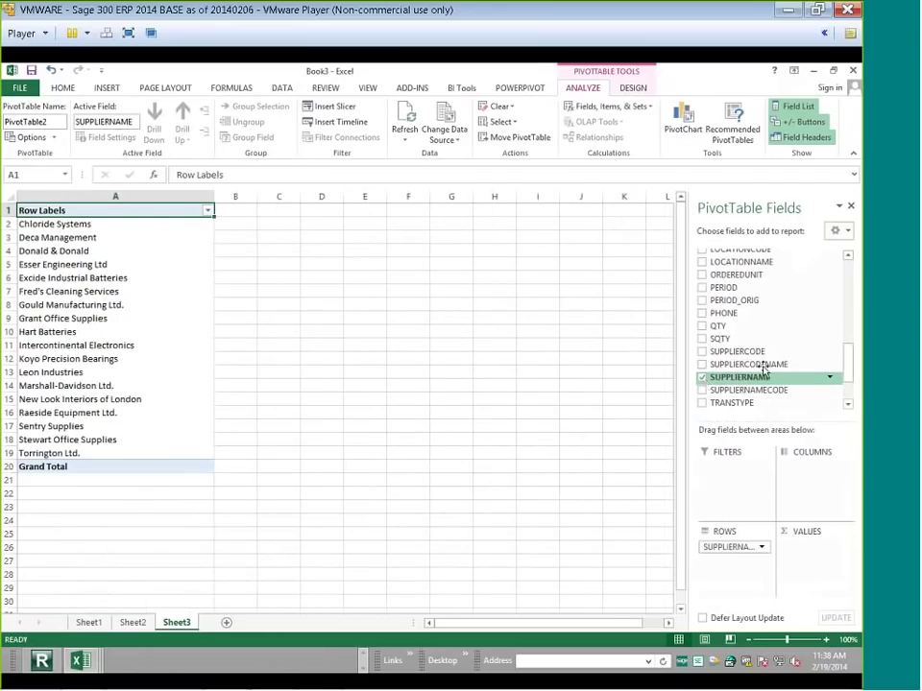
left_click(702, 325)
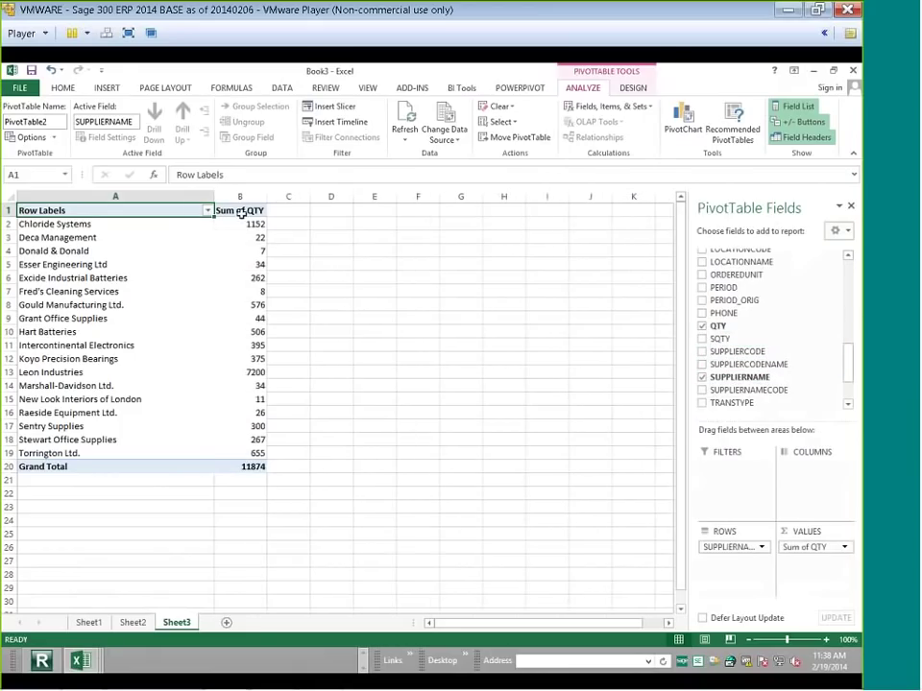
Rename the PivotTable's row header in cell A1 as Vendors.
double_click(86, 210)
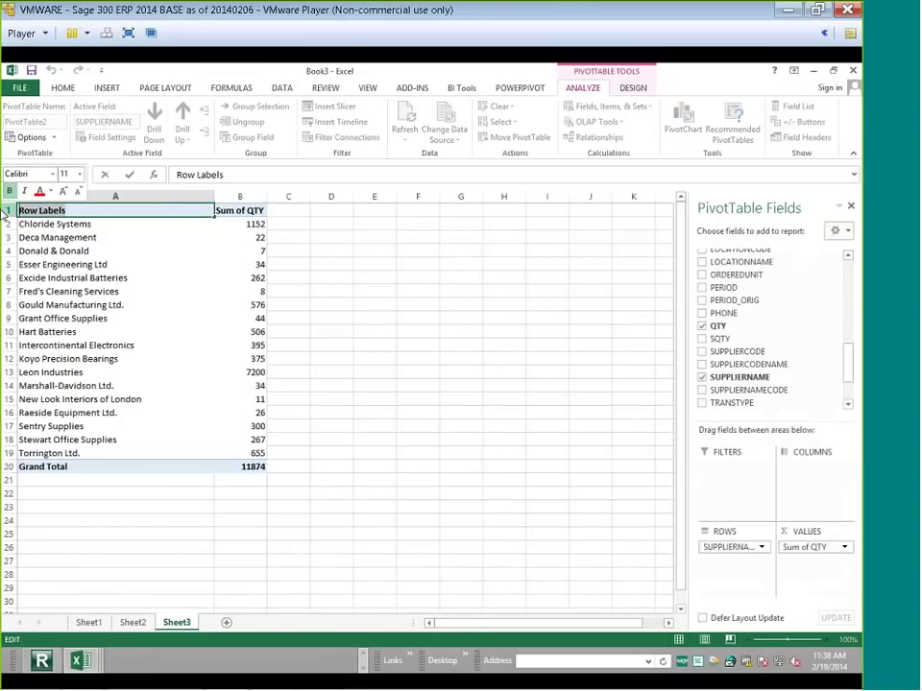
left_click(165, 275)
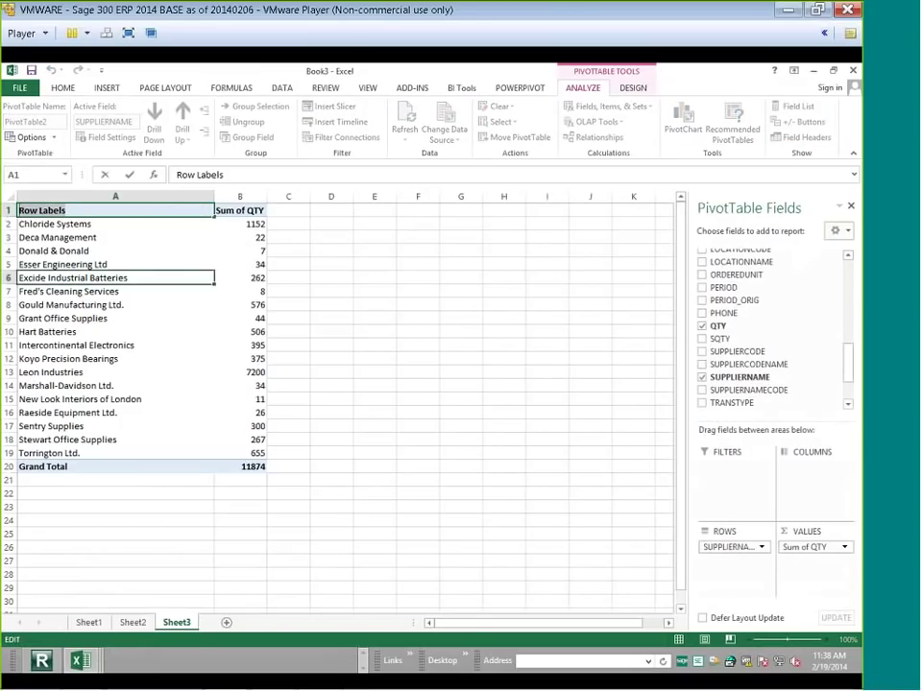
left_click(64, 210)
double_click(64, 209)
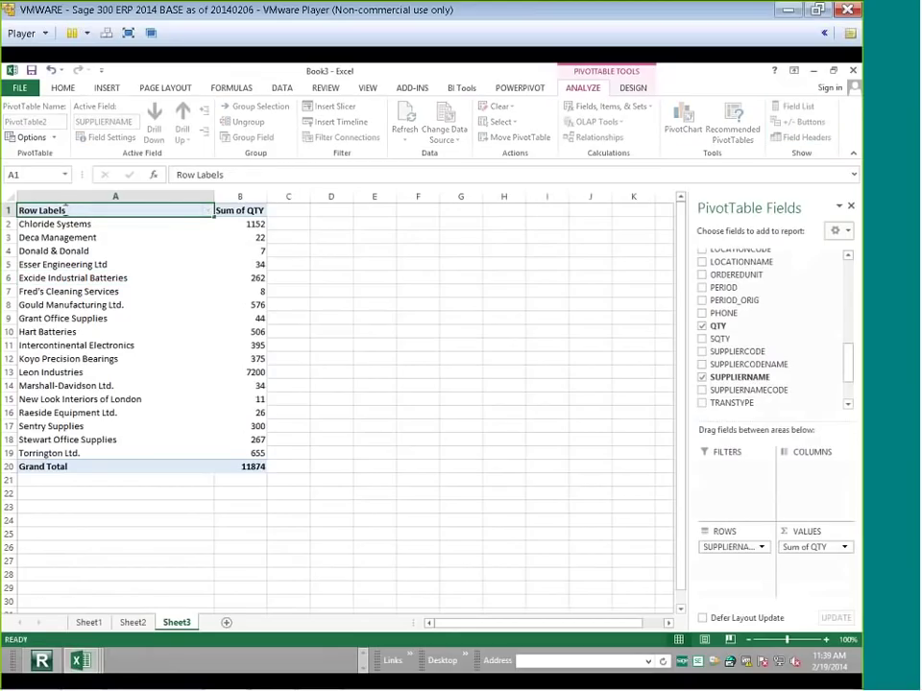
key("shift+End")
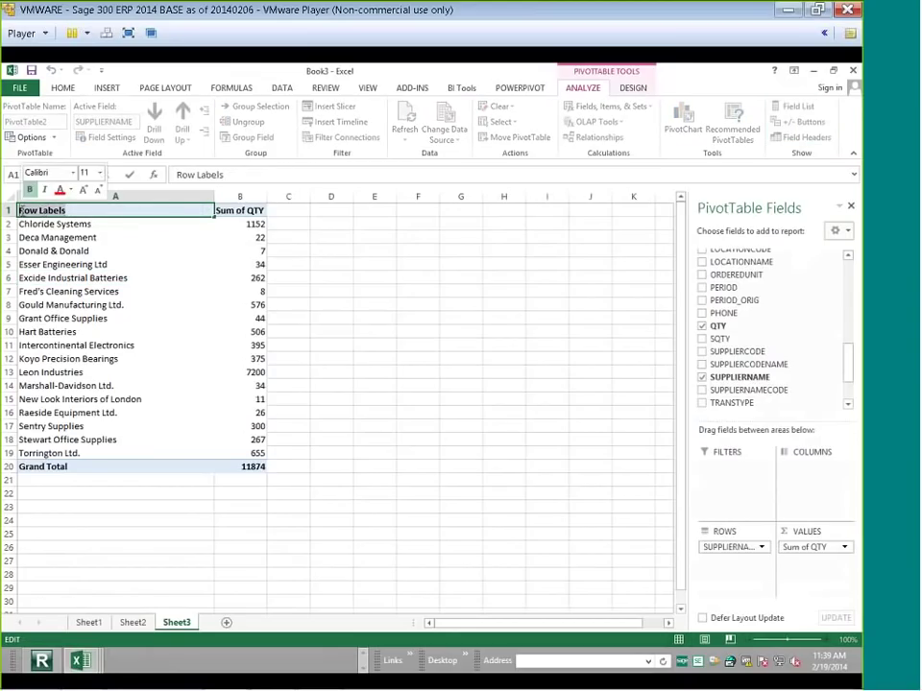
type("Vendors")
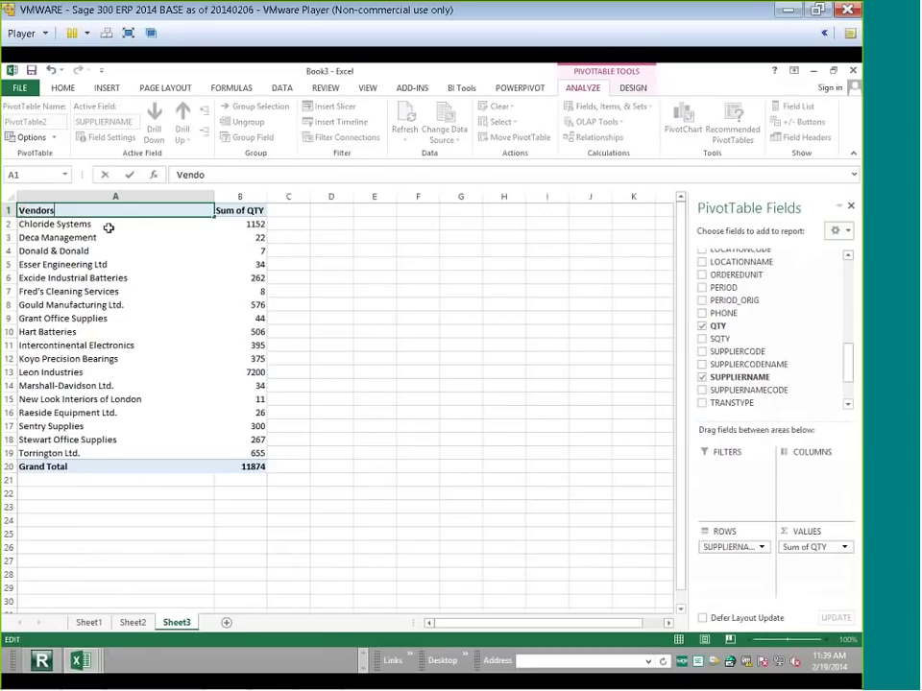
Commit the Vendors header and sort the PivotTable's vendors in descending order by Sum of QTY.
key("Return")
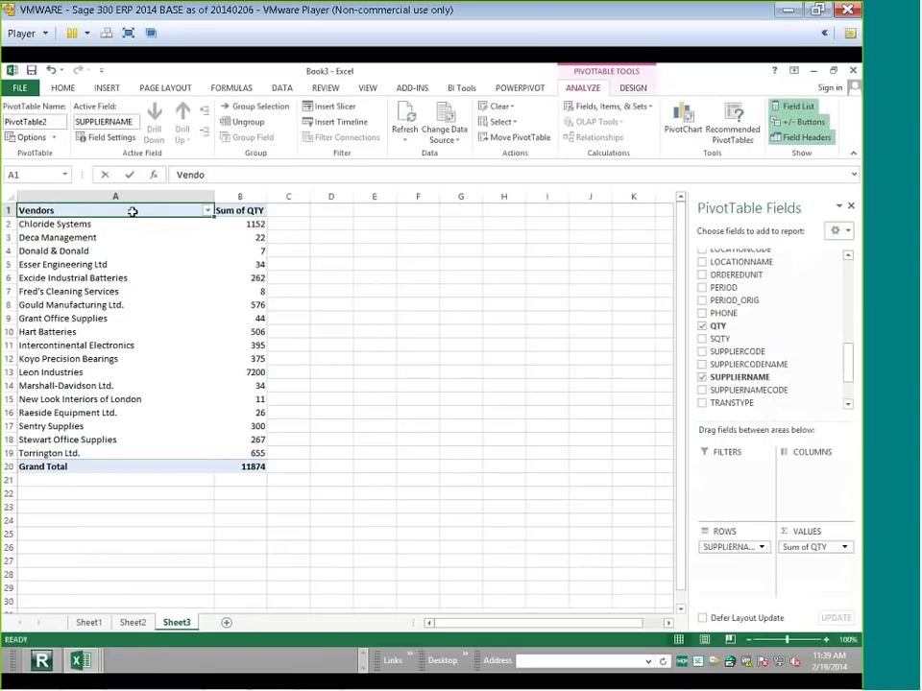
left_click(206, 210)
mouse_move(144, 309)
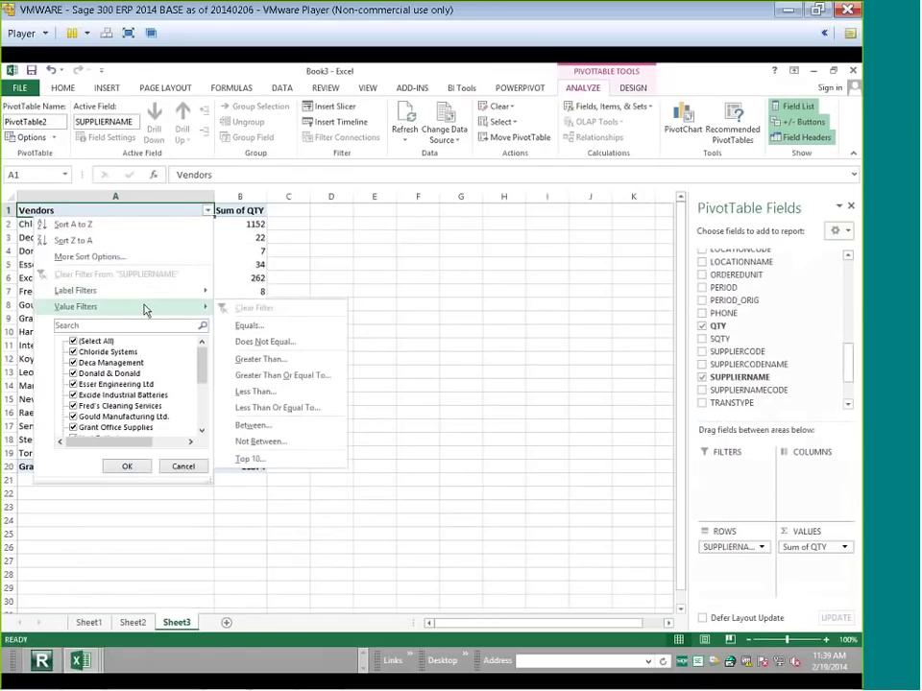
left_click(127, 256)
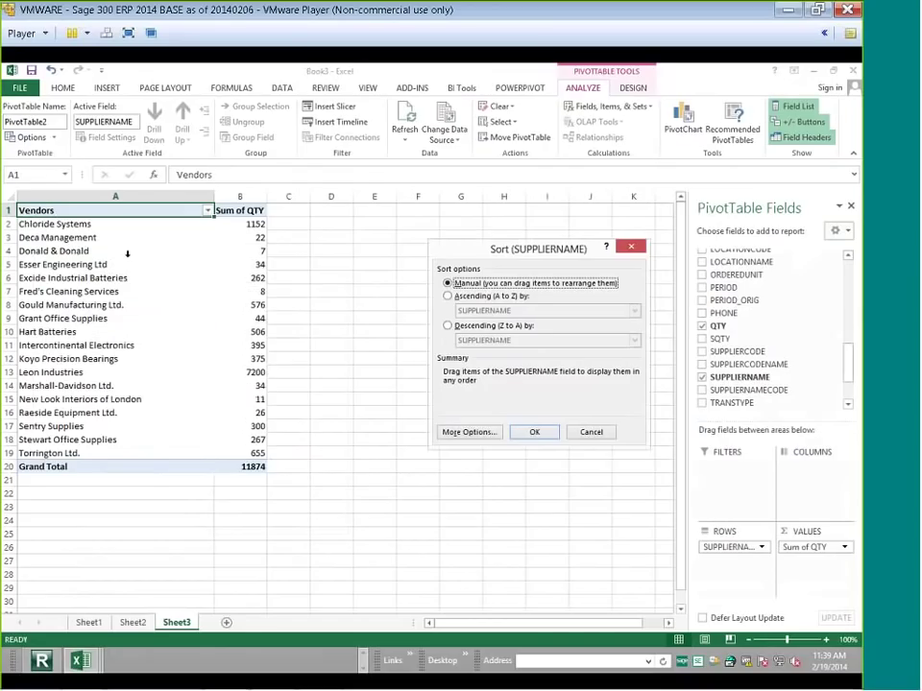
left_click(448, 326)
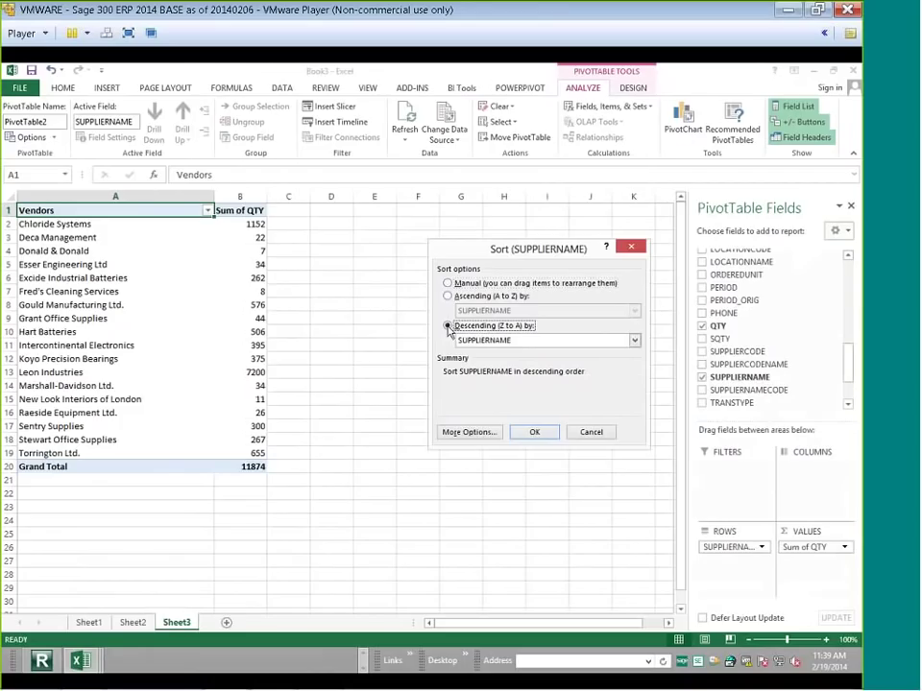
left_click(635, 341)
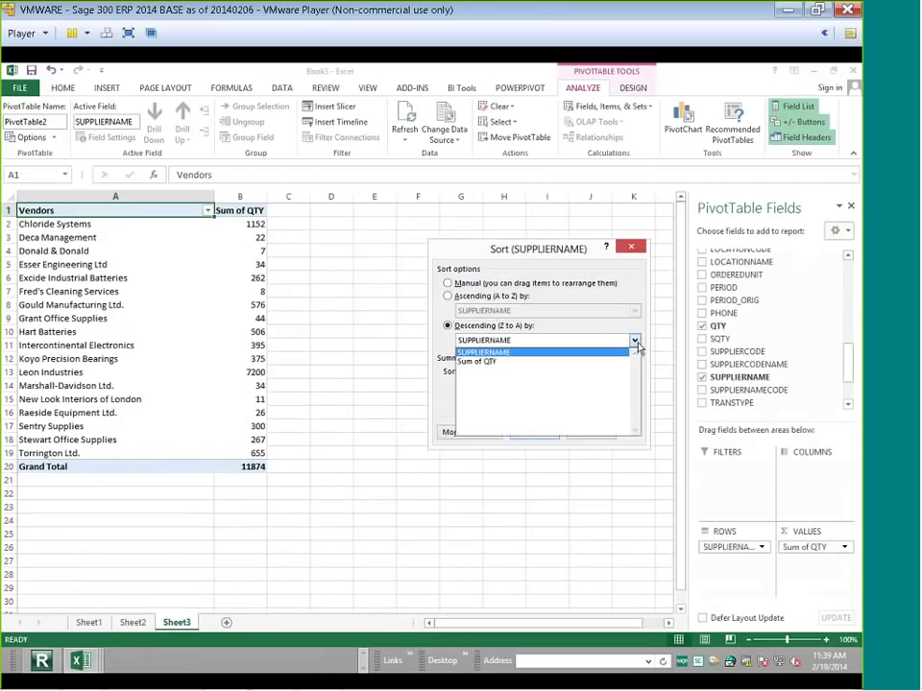
left_click(607, 362)
left_click(538, 431)
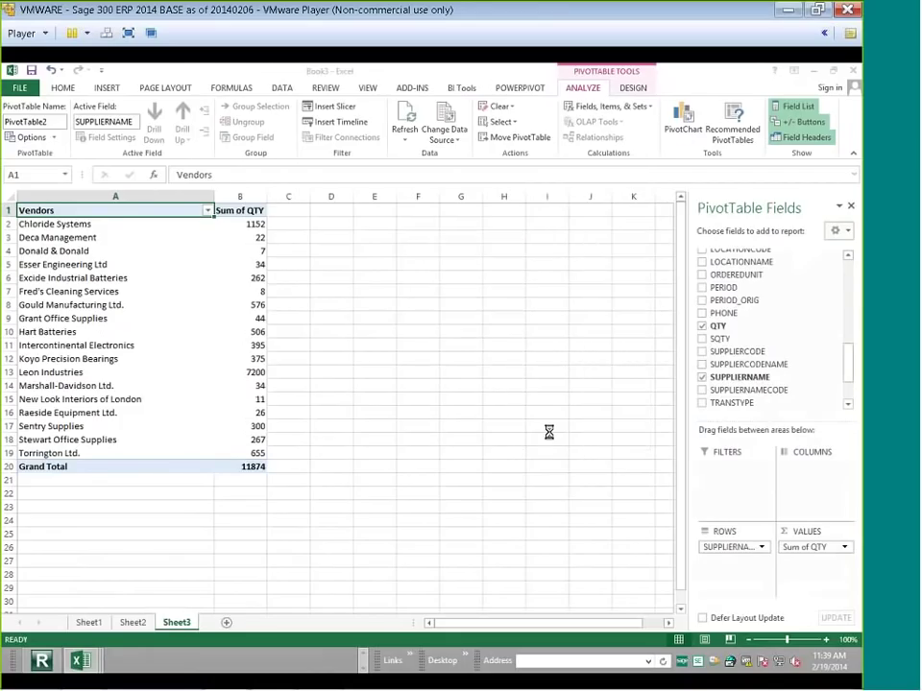
Filter the vendor PivotTable to the top 5 items by Sum of QTY.
left_click(196, 225)
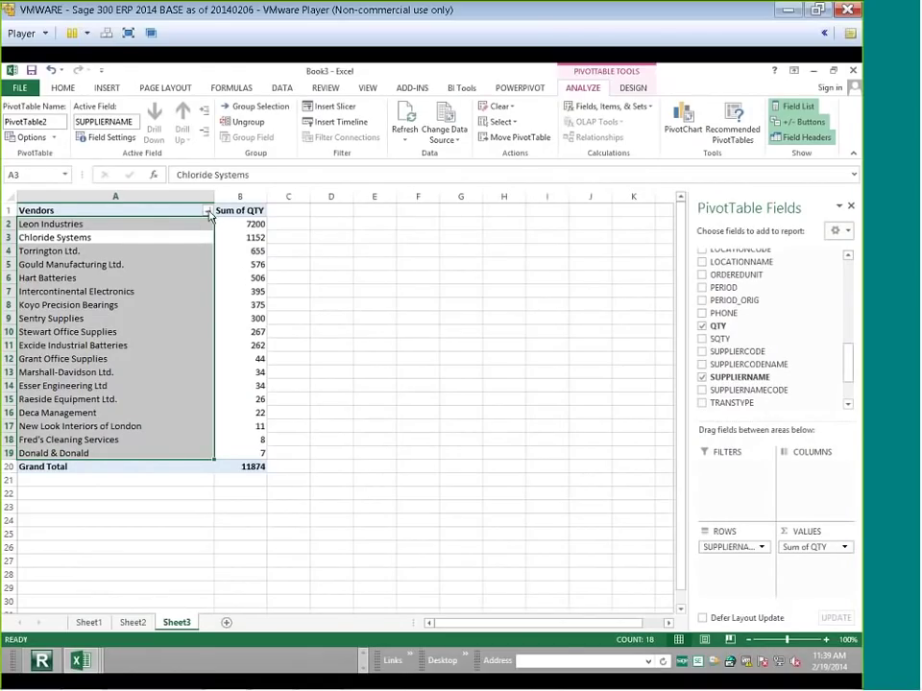
left_click(207, 212)
mouse_move(187, 306)
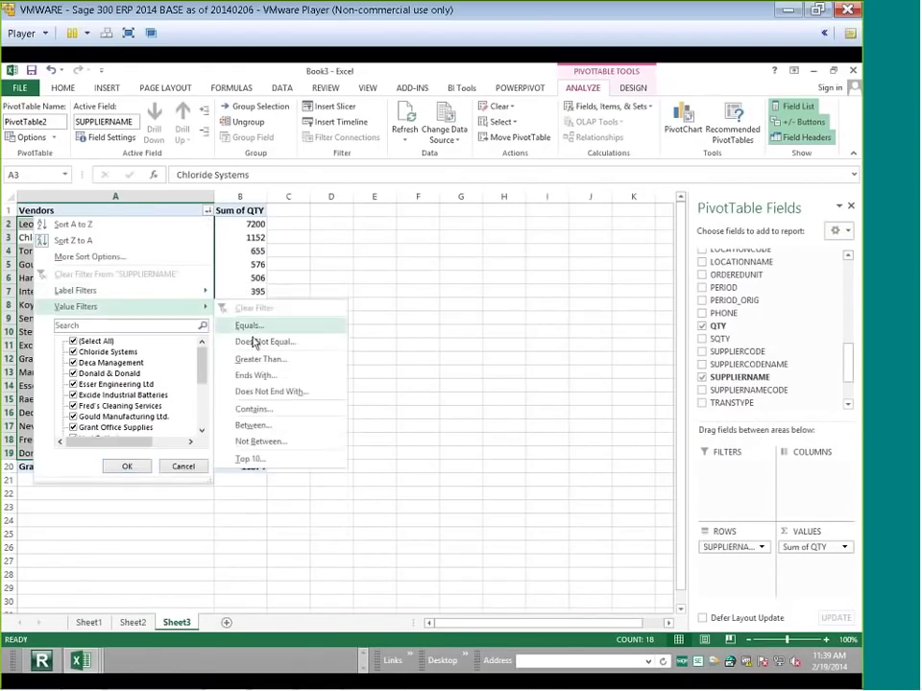
left_click(250, 459)
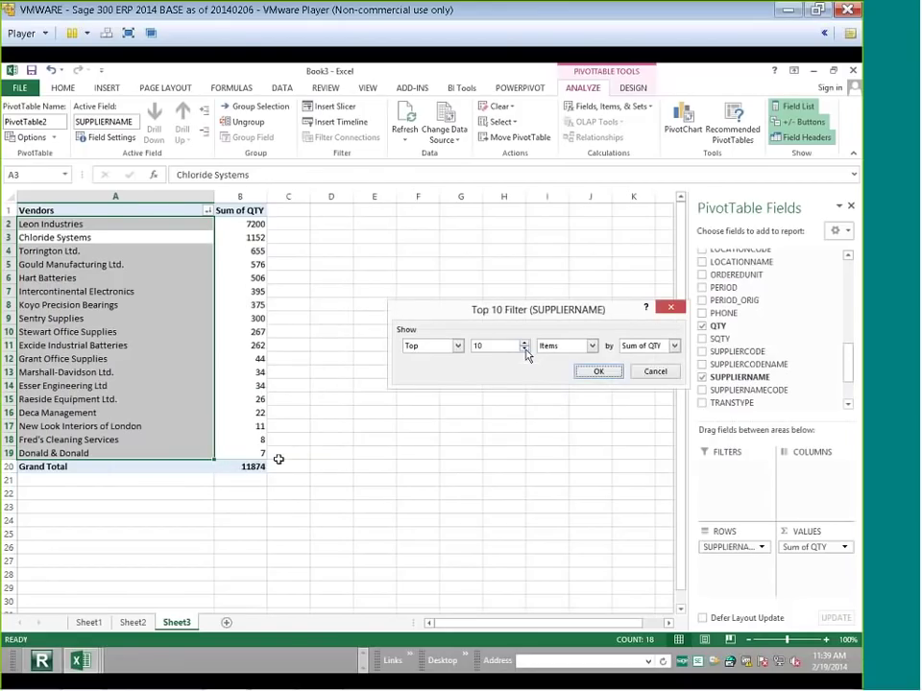
left_click(525, 350)
left_click(524, 349)
left_click(595, 372)
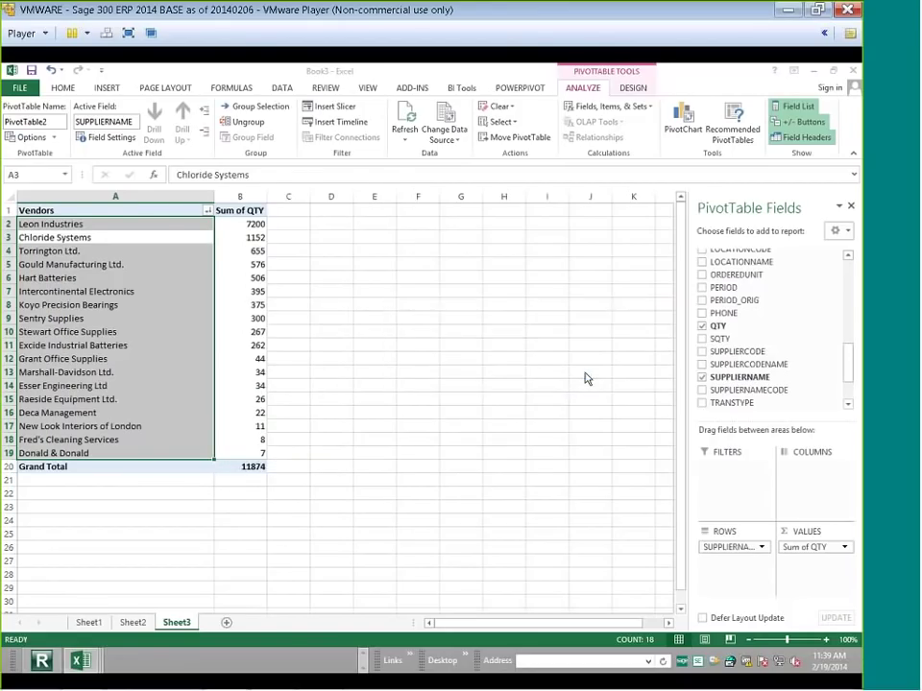
left_click(458, 370)
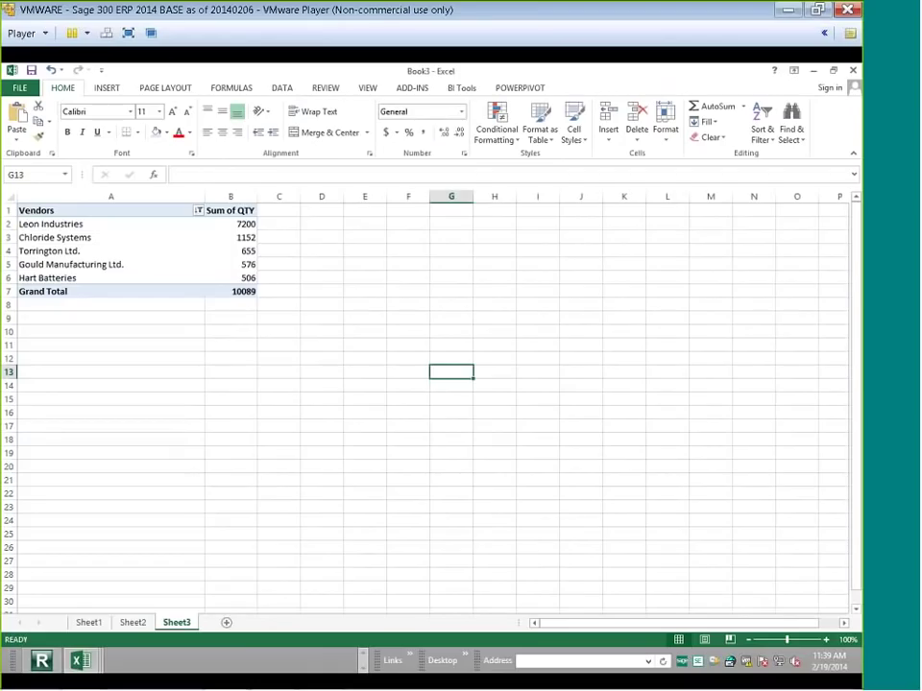
Switch to Report Manager and start saving Book3 as the Excel template for Report_Vendors, allowing its second sheet to be cleared.
double_click(499, 80)
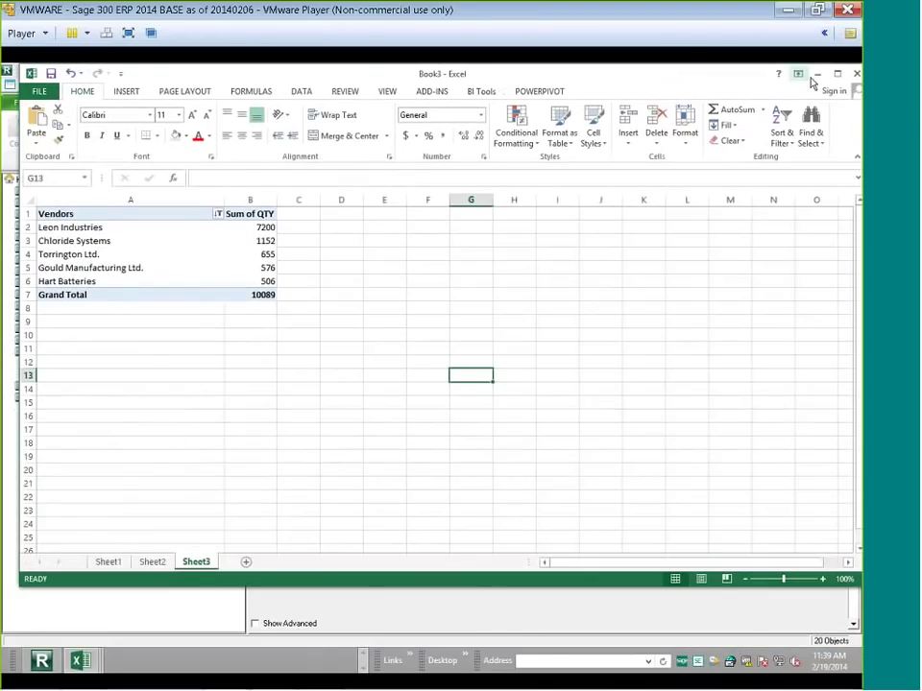
left_click(227, 607)
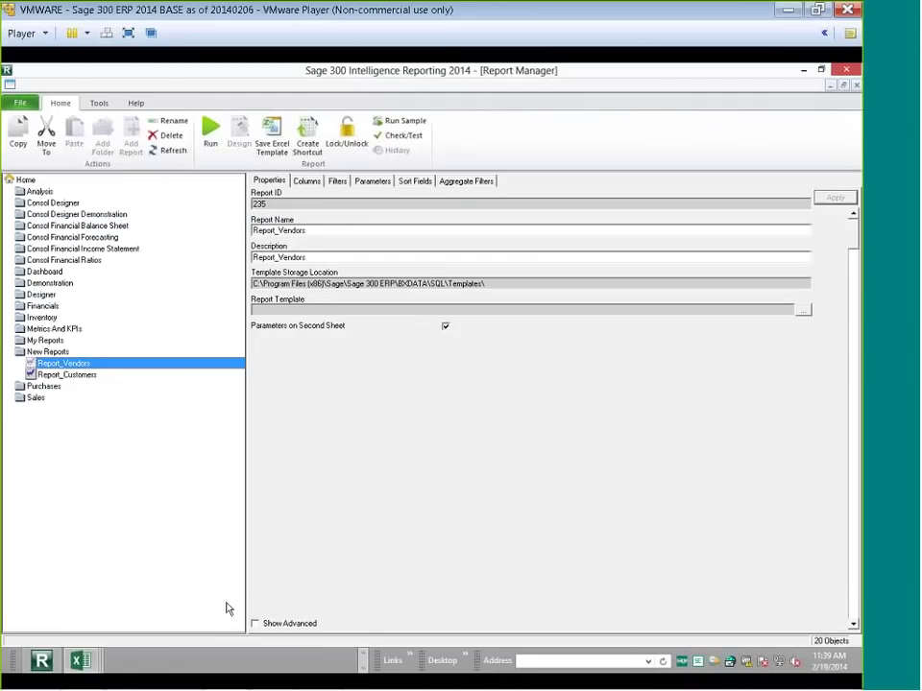
left_click(74, 376)
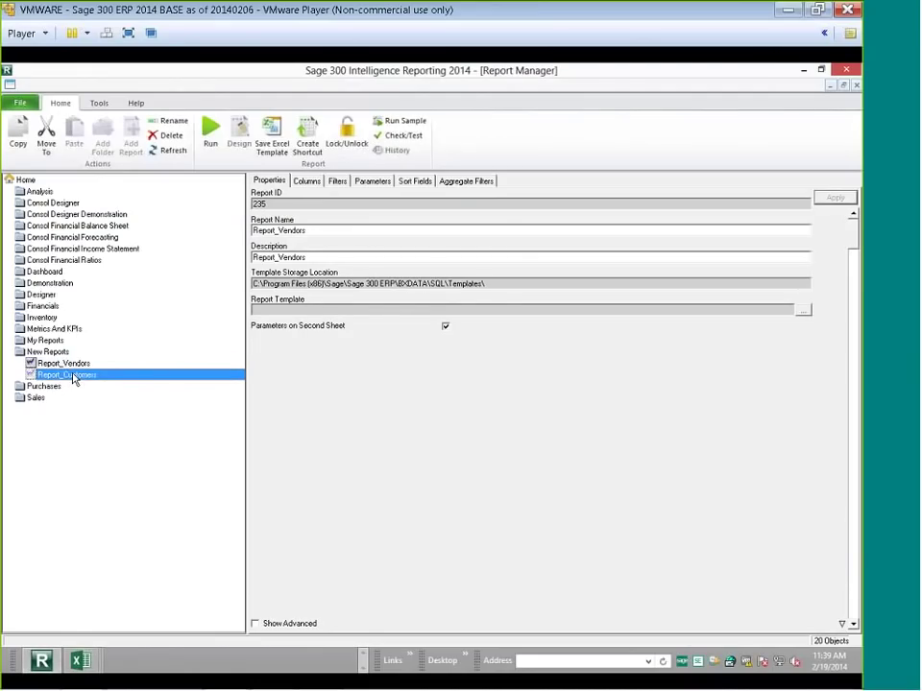
left_click(78, 366)
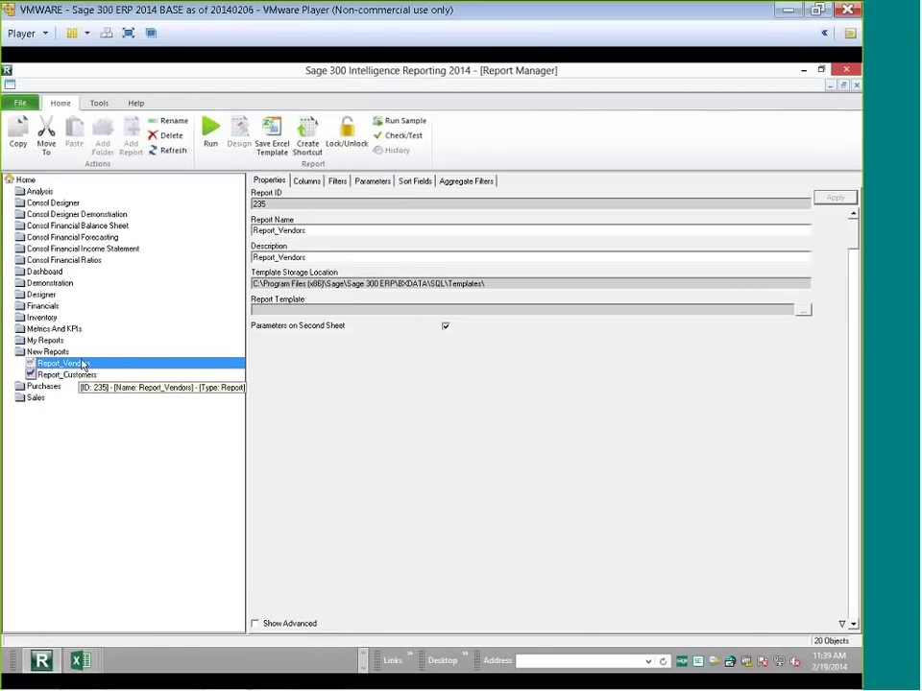
left_click(272, 142)
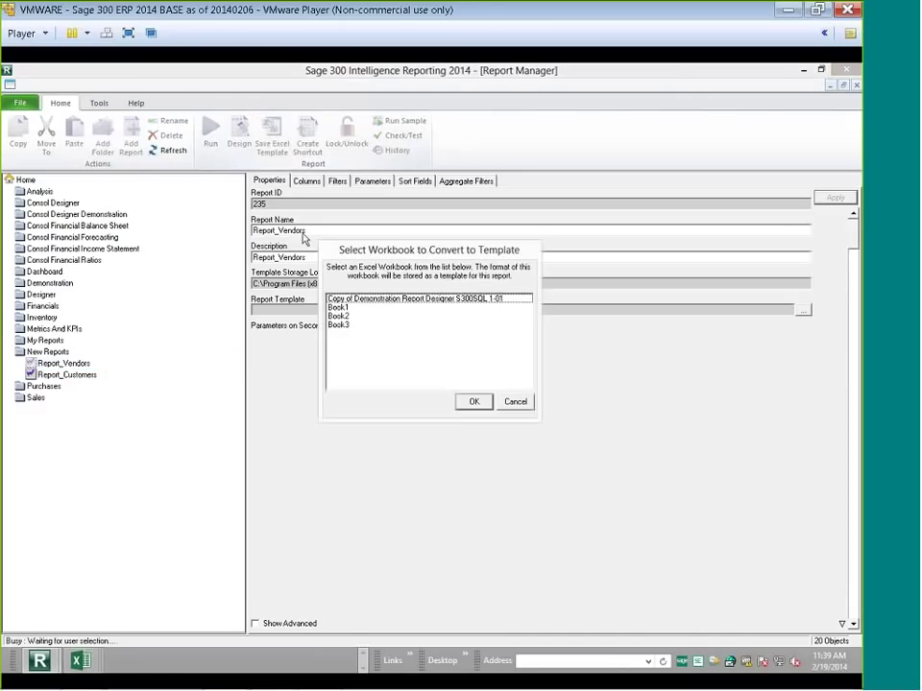
left_click(343, 325)
left_click(465, 404)
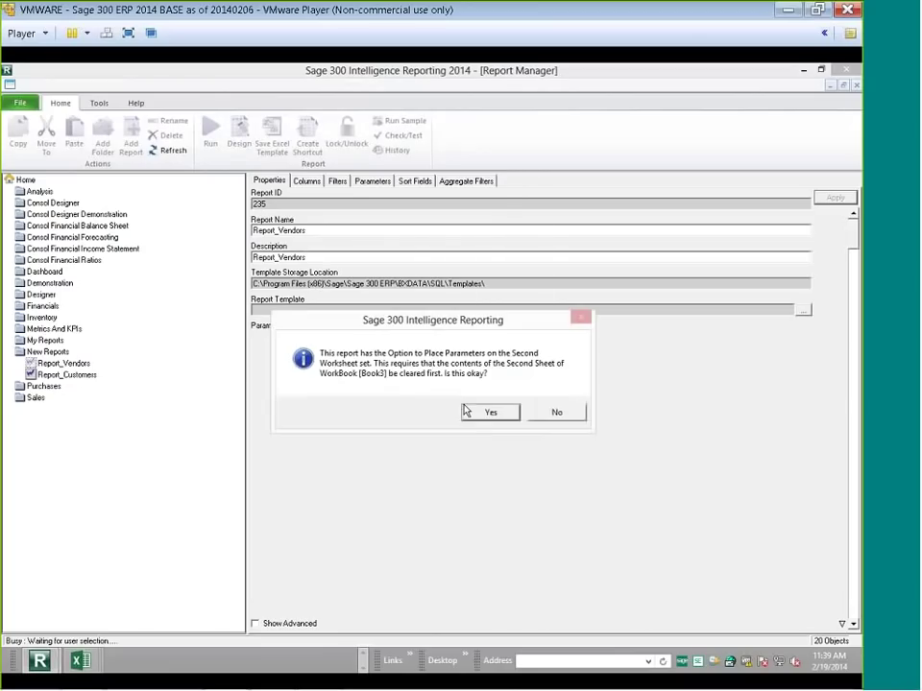
left_click(484, 413)
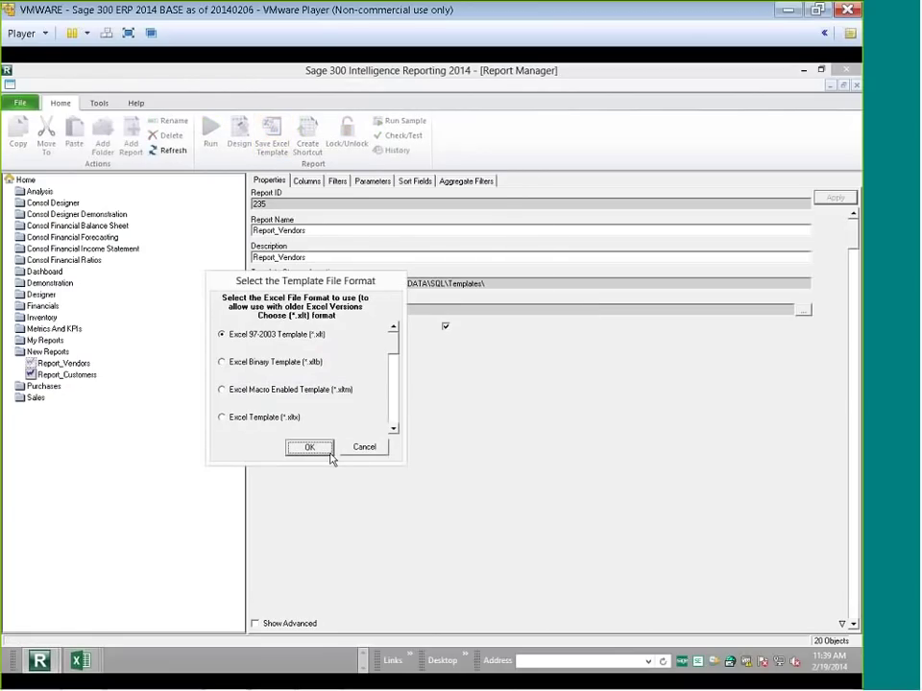
Save the template as Report_Vendors.xltx in Excel Template (*.xltx) format, switching off the PivotTables' option to save data with the table layout.
left_click(392, 430)
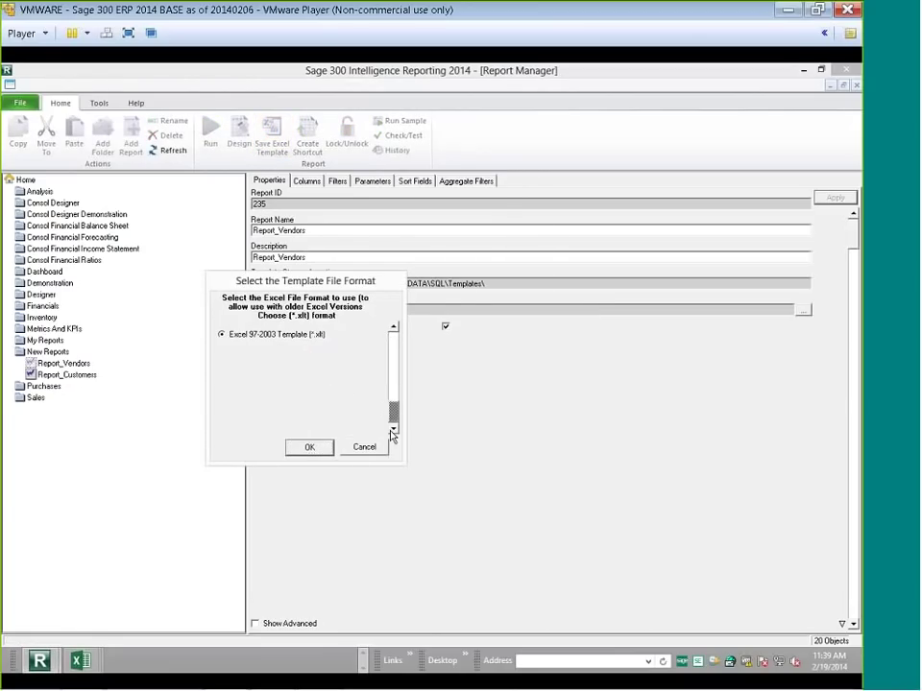
left_click(223, 335)
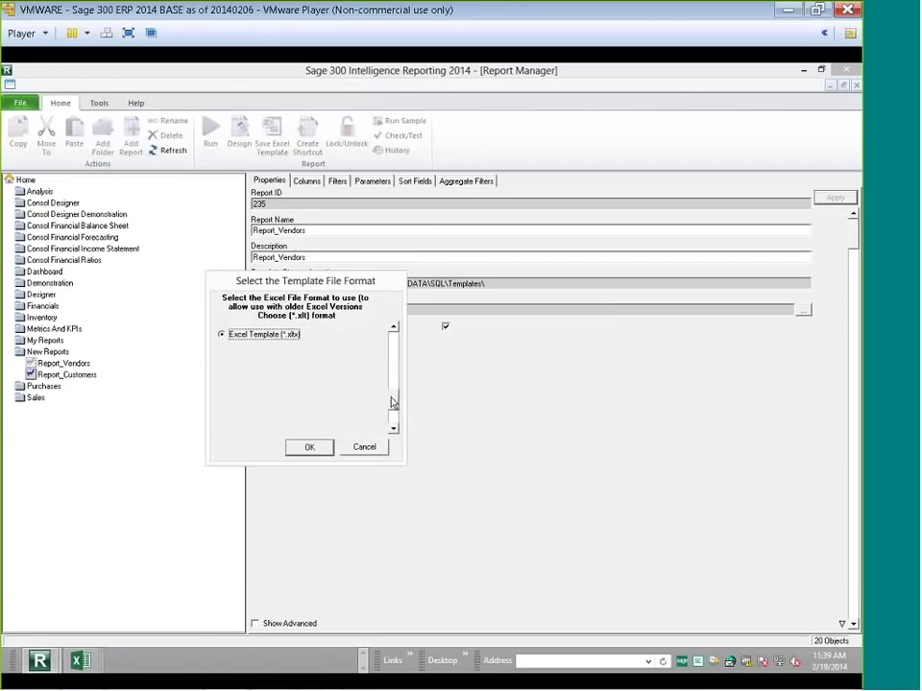
scroll(392, 403, "up", 2)
left_click(309, 446)
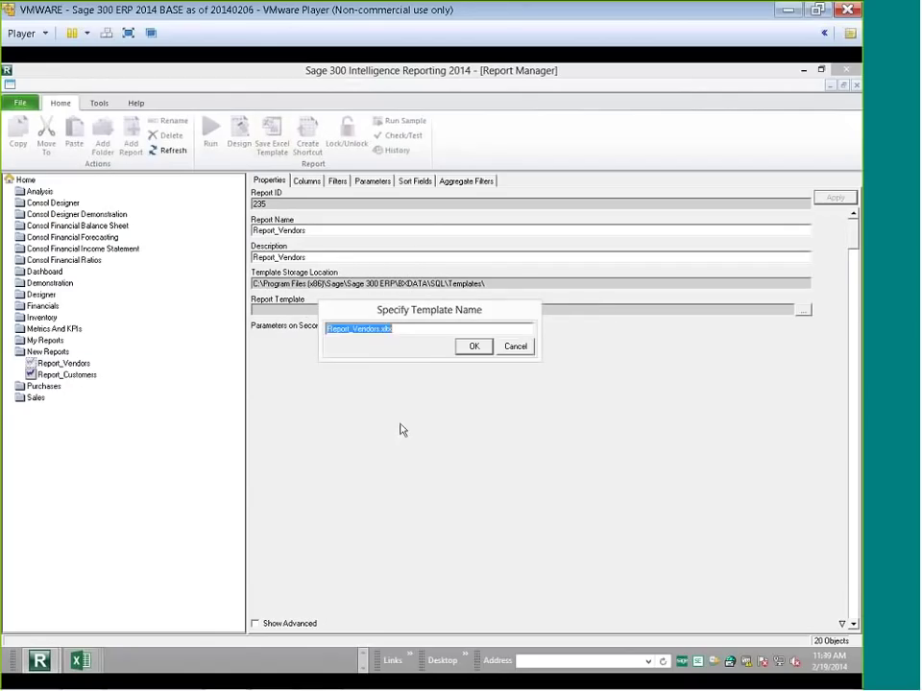
left_click(474, 344)
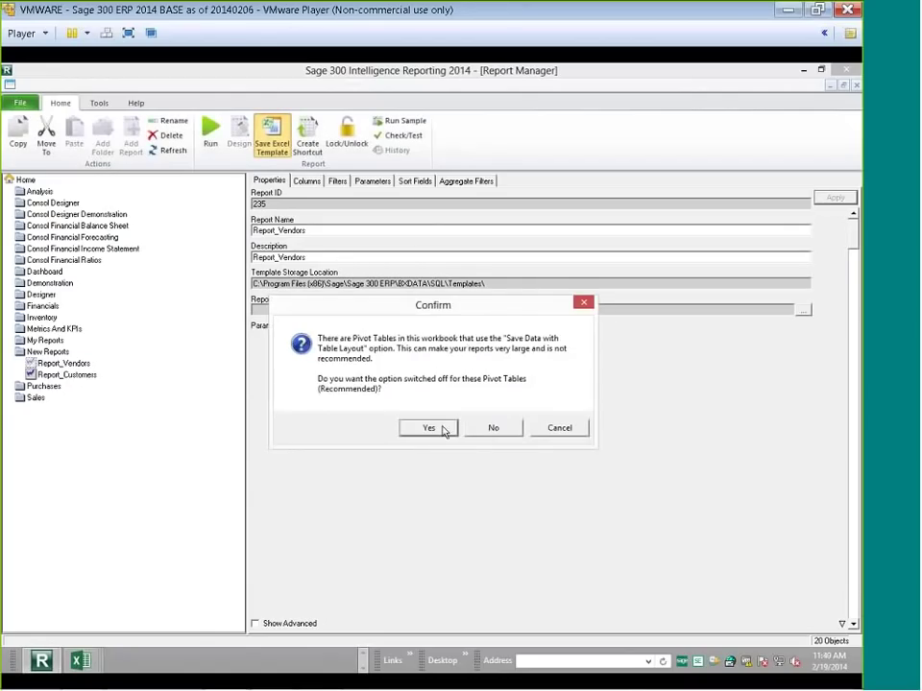
left_click(443, 429)
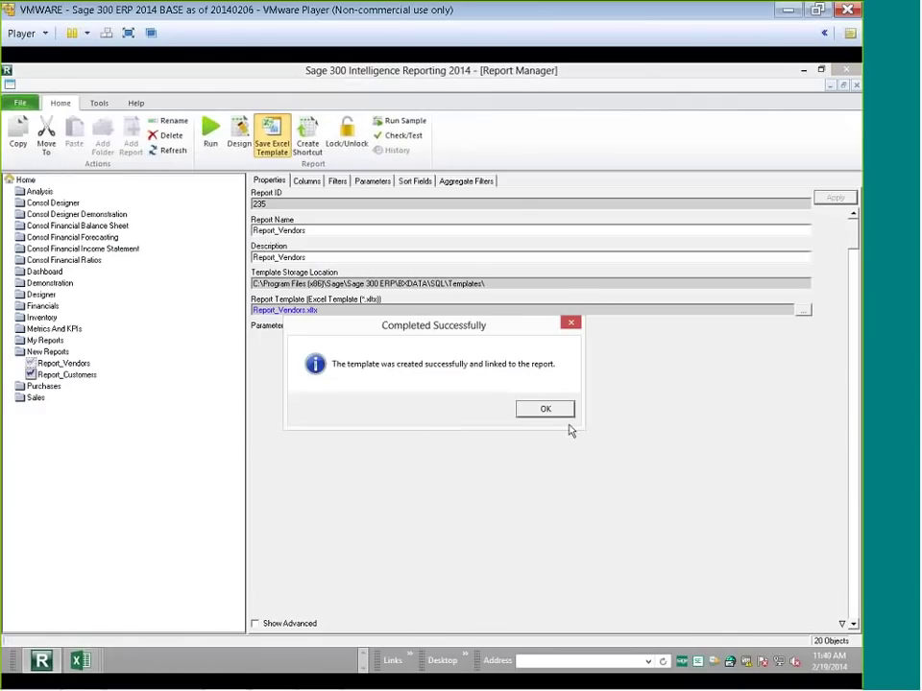
left_click(545, 409)
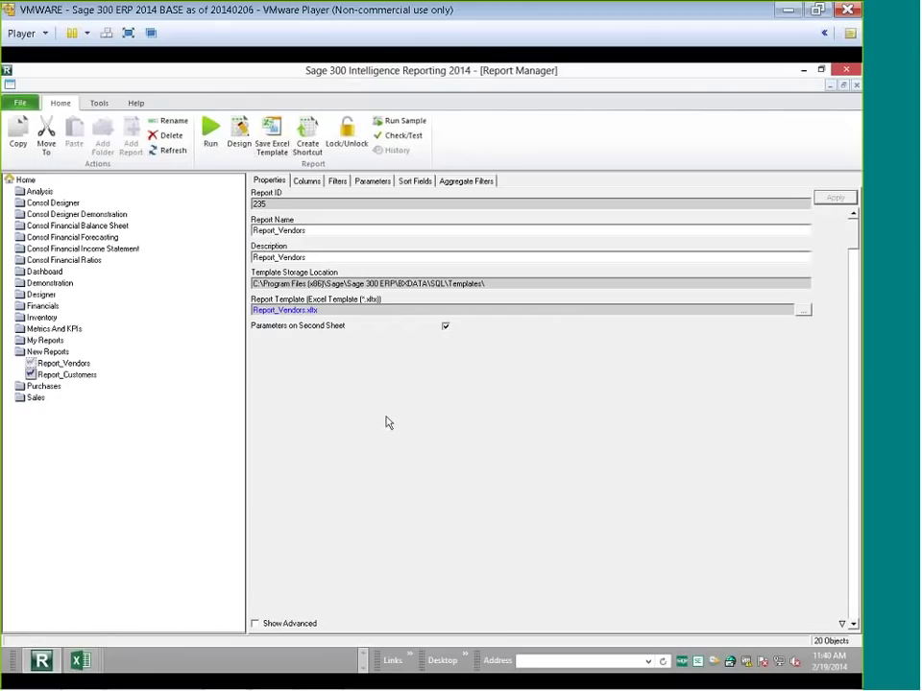
left_click(85, 378)
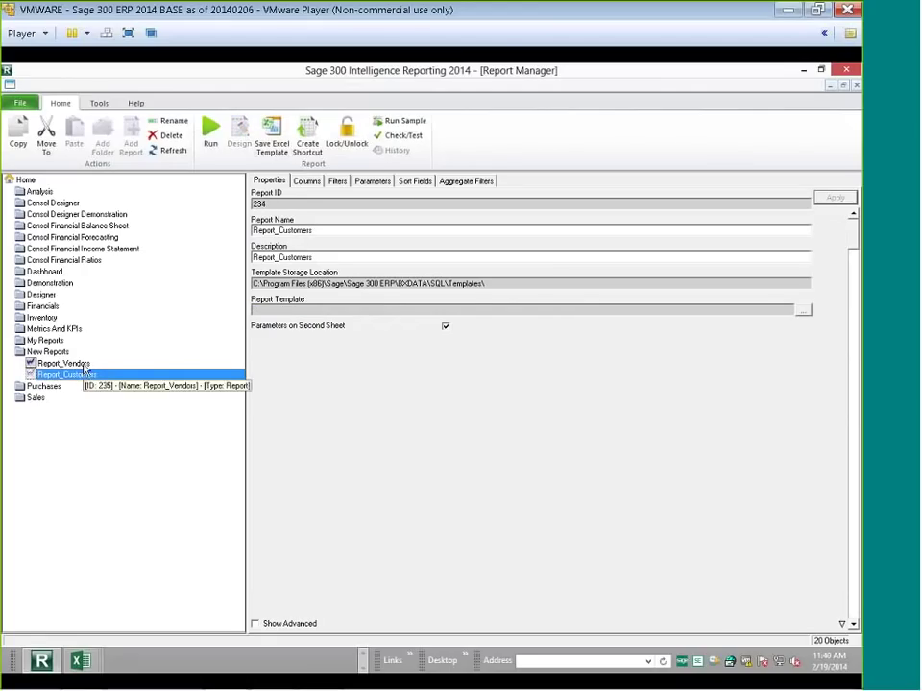
left_click(84, 367)
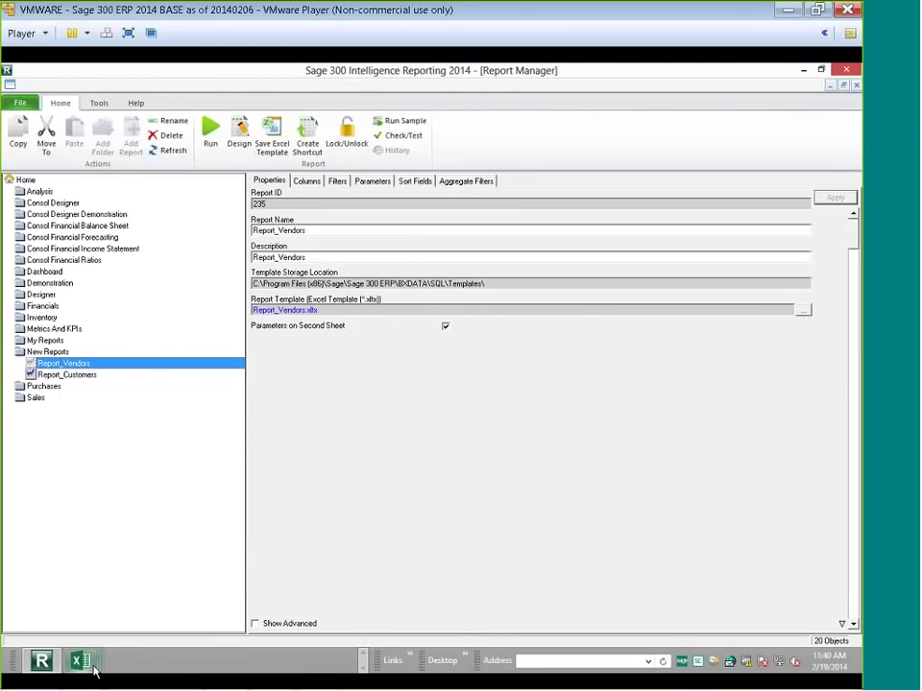
mouse_move(93, 665)
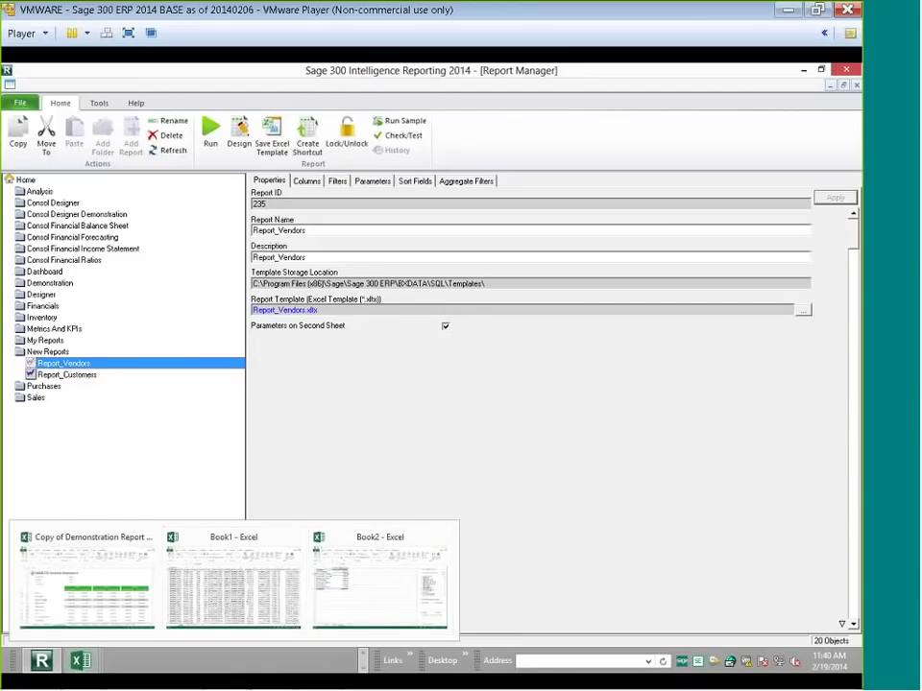
Add a Union Report named "Customers and Vendors" to the New Reports folder.
left_click(56, 354)
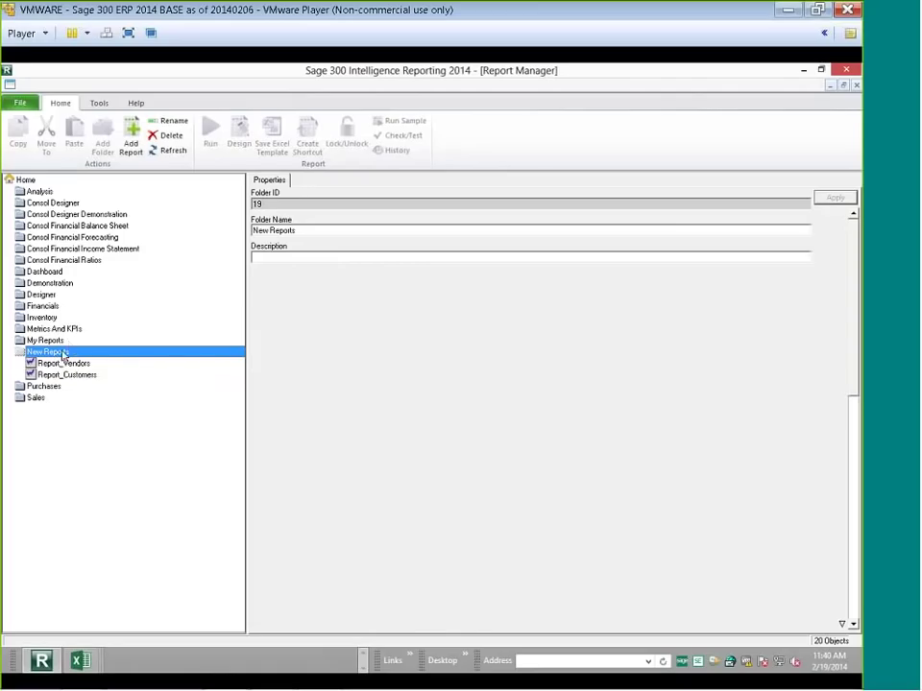
right_click(63, 355)
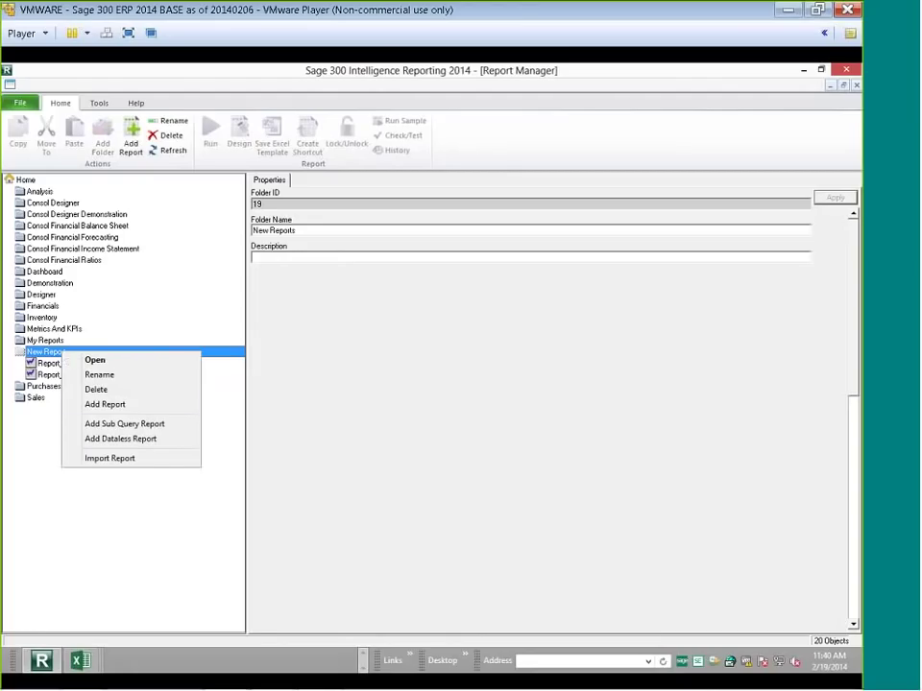
left_click(96, 406)
left_click(250, 363)
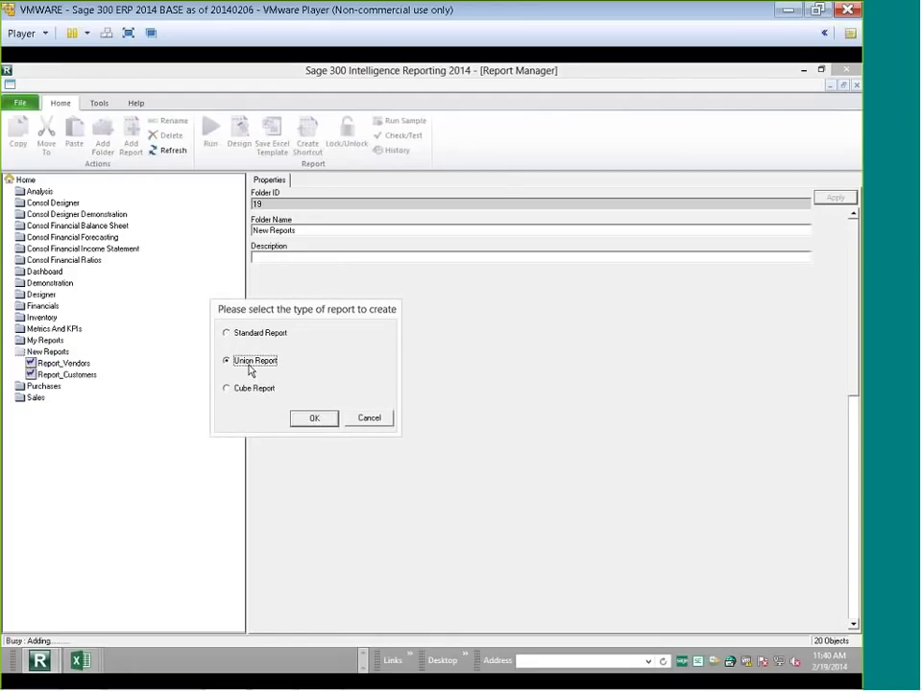
left_click(323, 422)
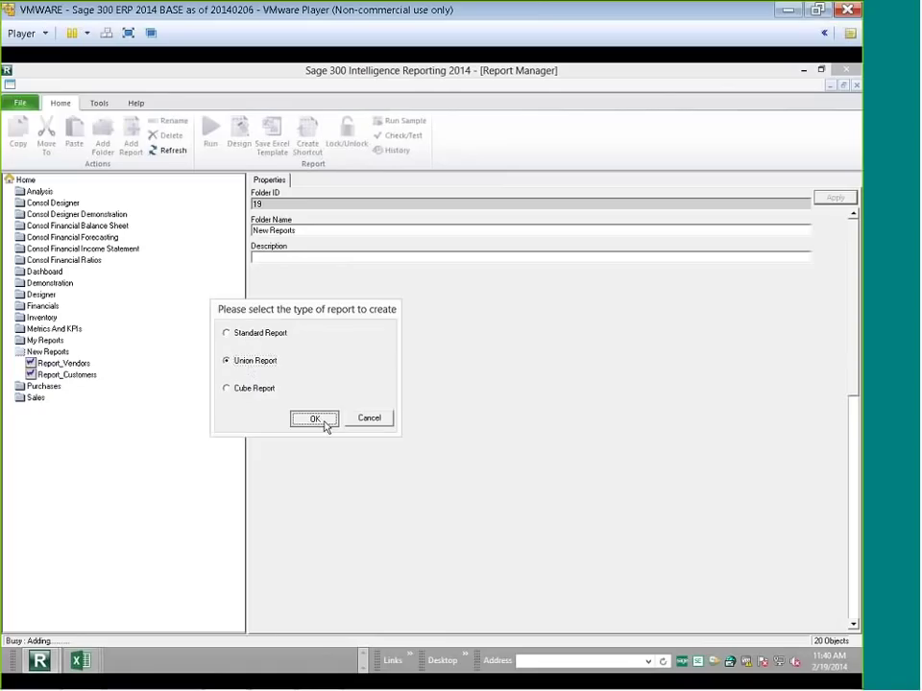
type("Custom")
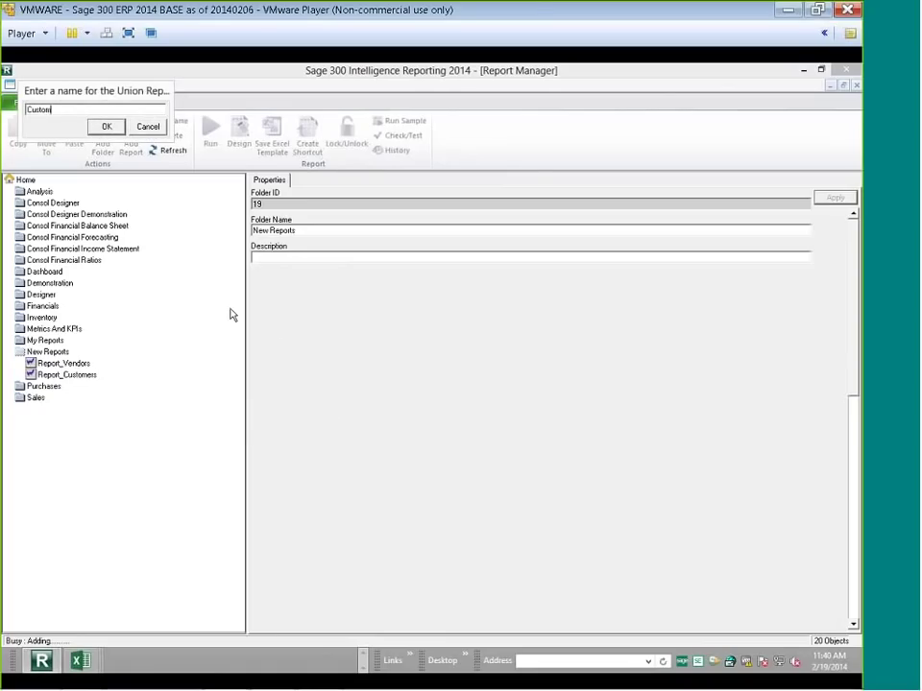
type("ers and Vendors")
left_click(105, 127)
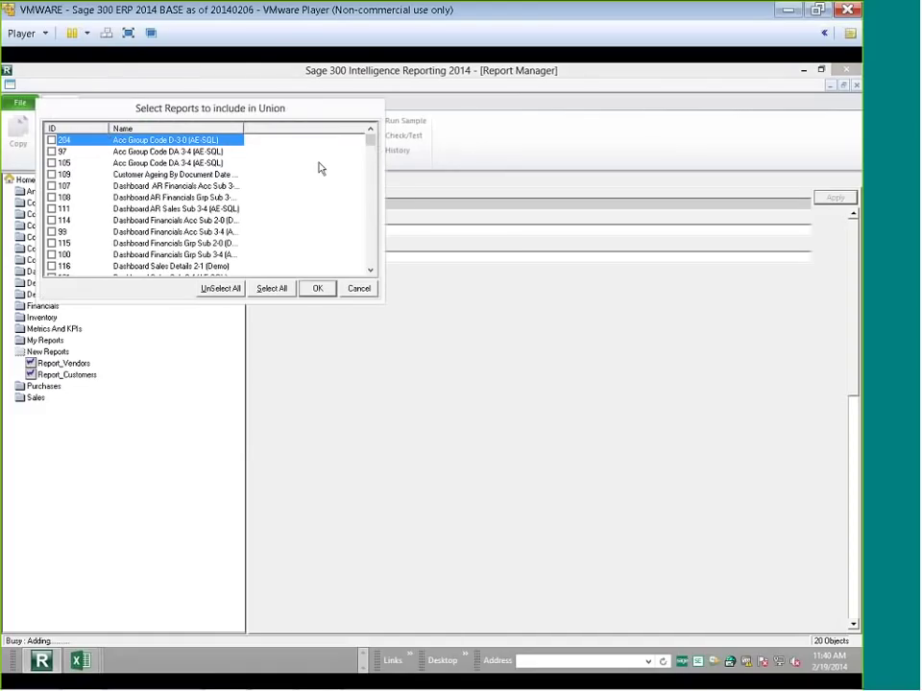
Include Report_Customers and Report_Vendors in the Customers and Vendors union report and confirm the selection.
left_click_drag(373, 139, 373, 254)
left_click(52, 198)
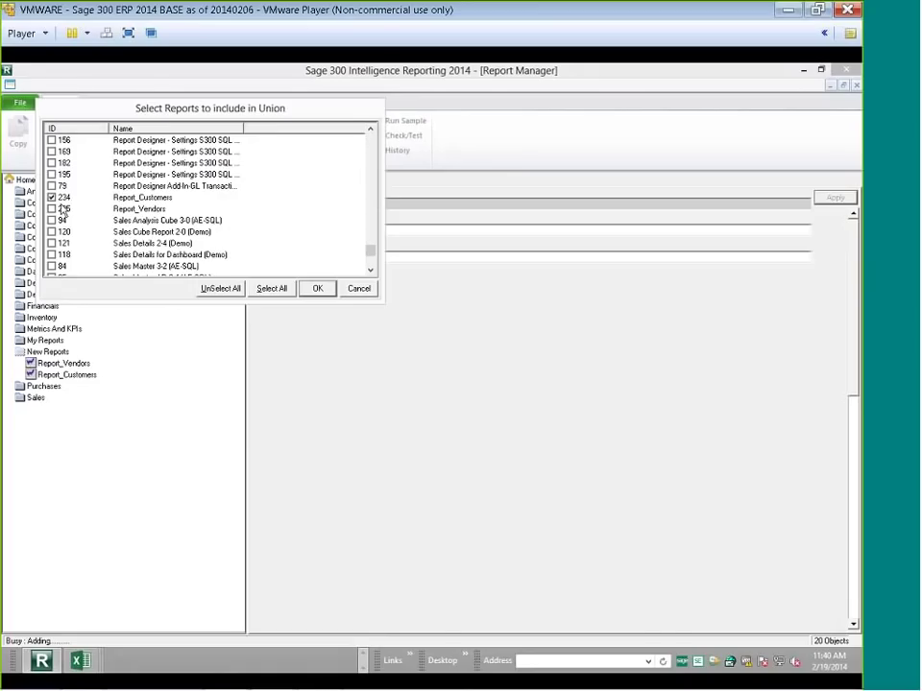
left_click(151, 209)
mouse_move(368, 256)
left_mouse_down()
mouse_move(371, 201)
mouse_move(370, 254)
left_mouse_up()
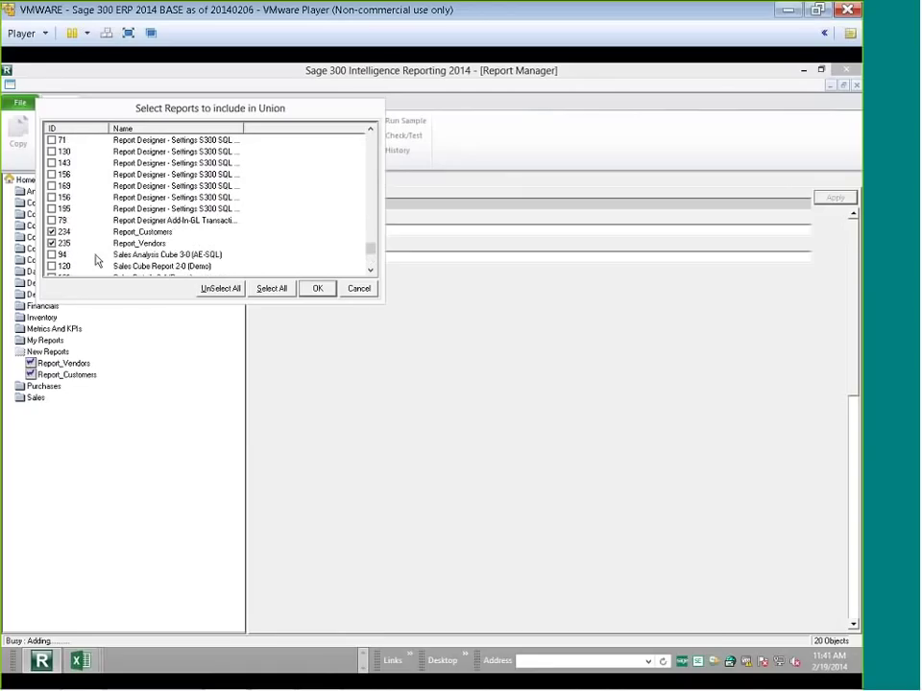
left_click(314, 290)
left_click(120, 366)
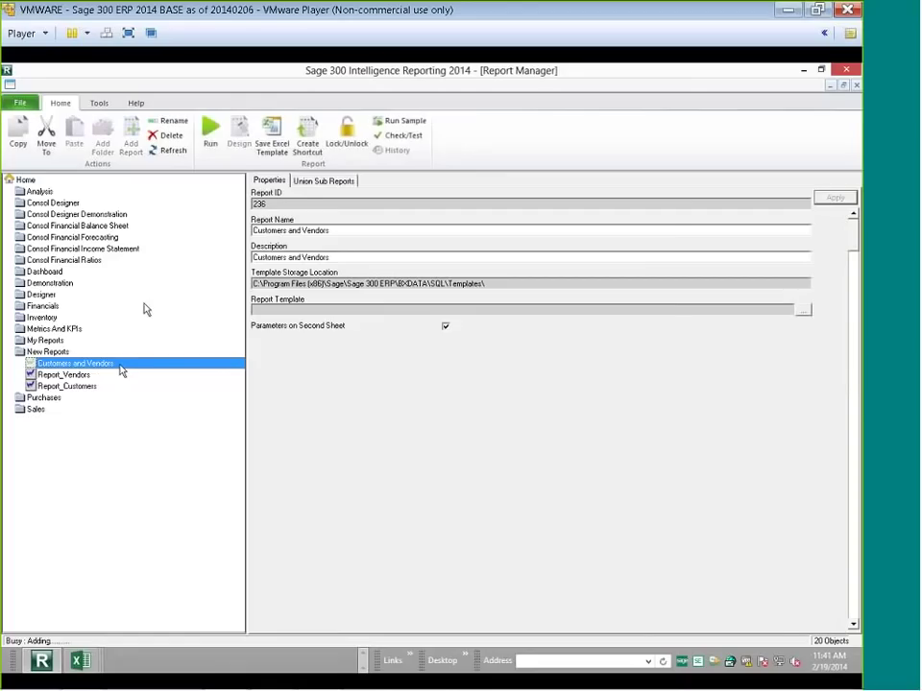
left_click(209, 152)
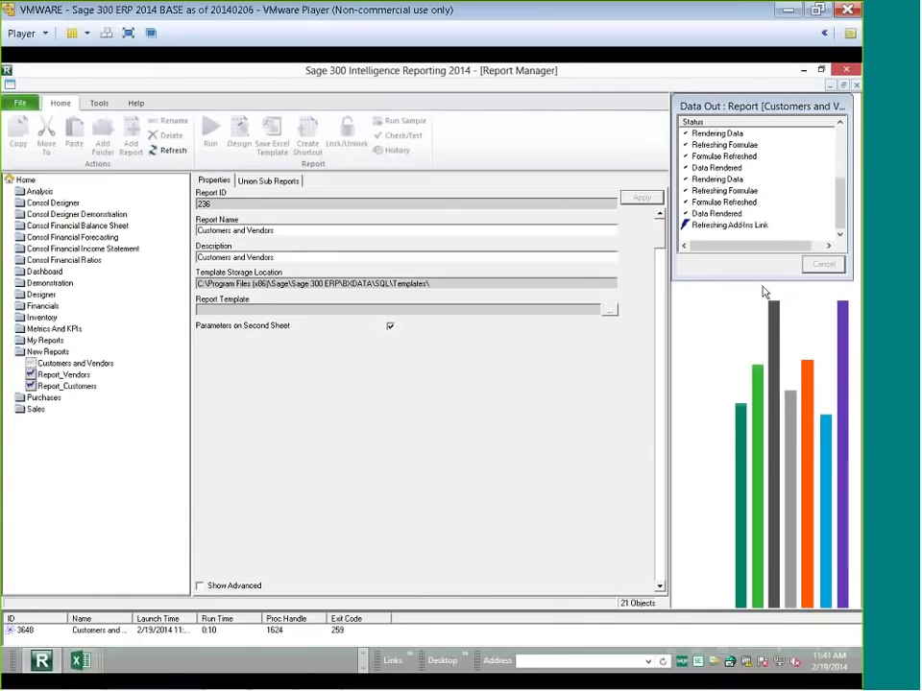
right_click(27, 633)
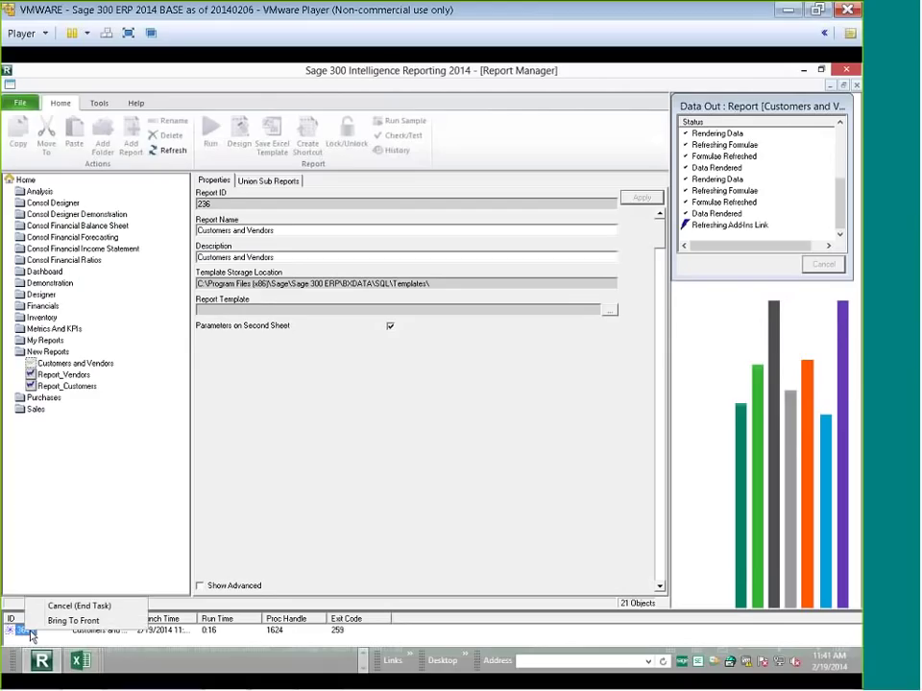
left_click(78, 606)
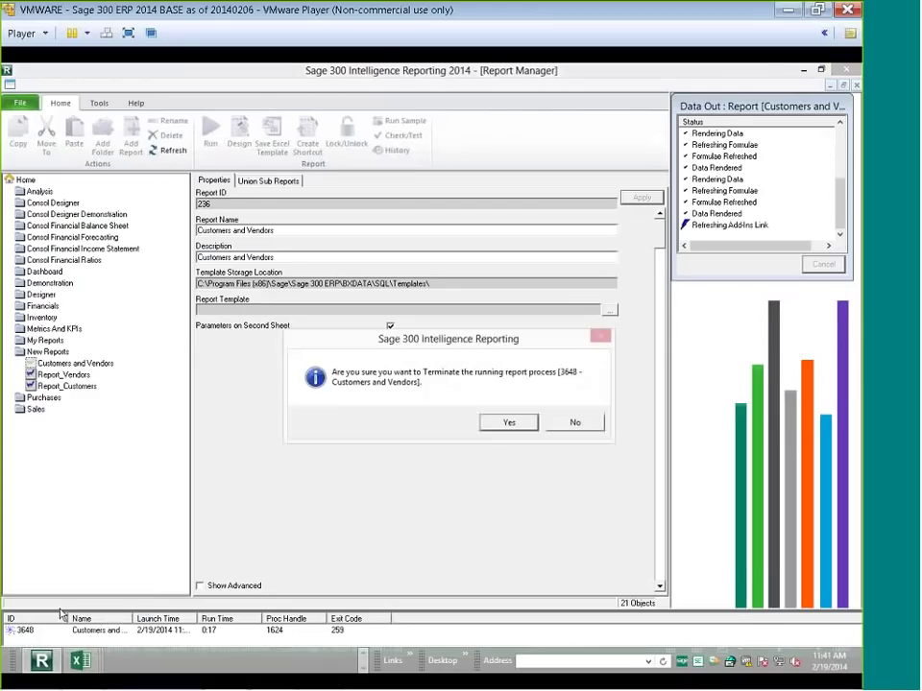
left_click(505, 425)
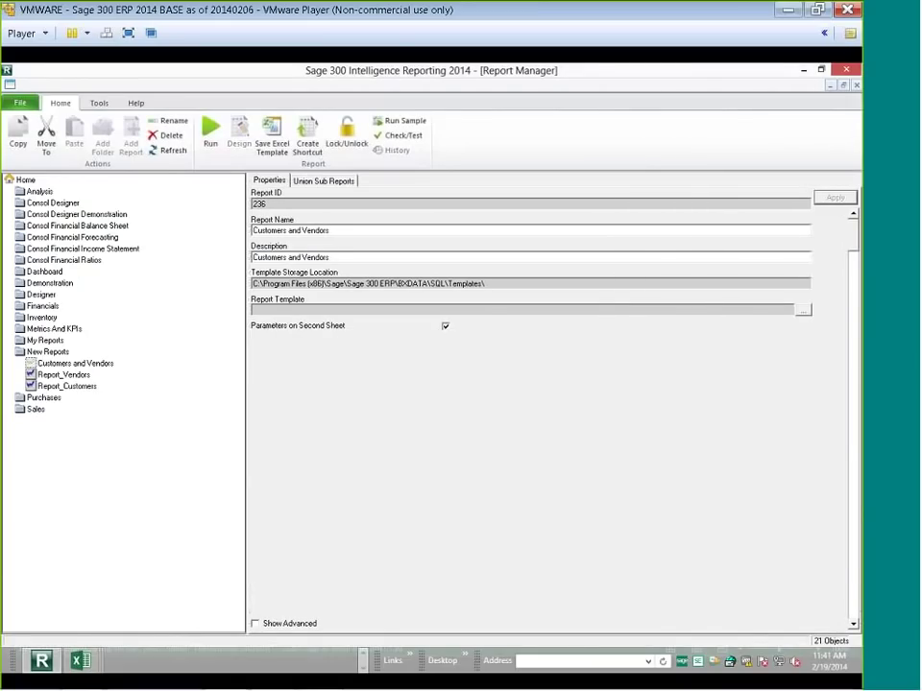
Expand the Customers and Vendors report down to its union sub reports and widen the Name column of their list.
left_click(75, 365)
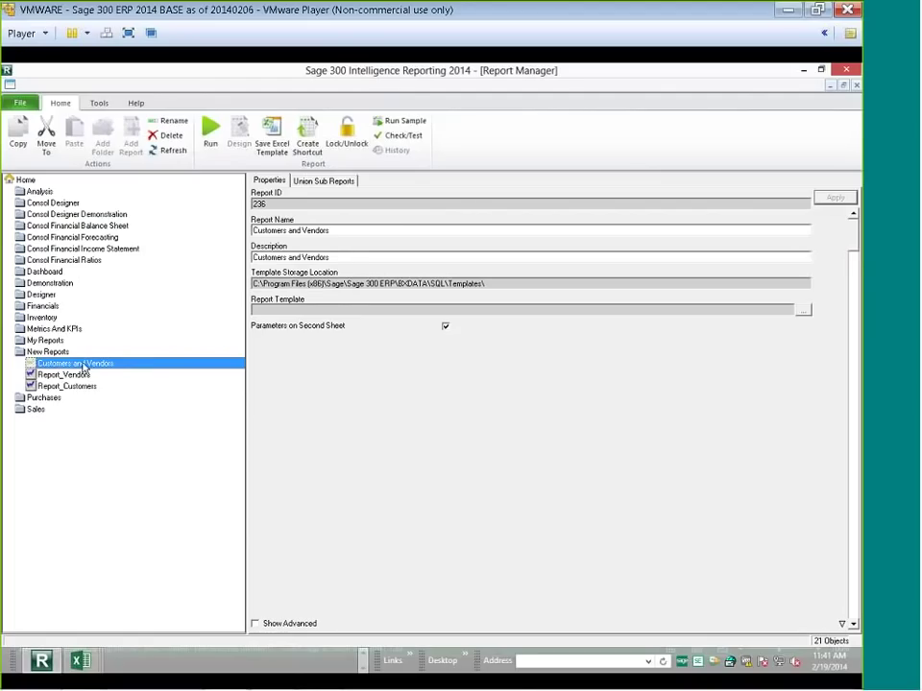
double_click(84, 368)
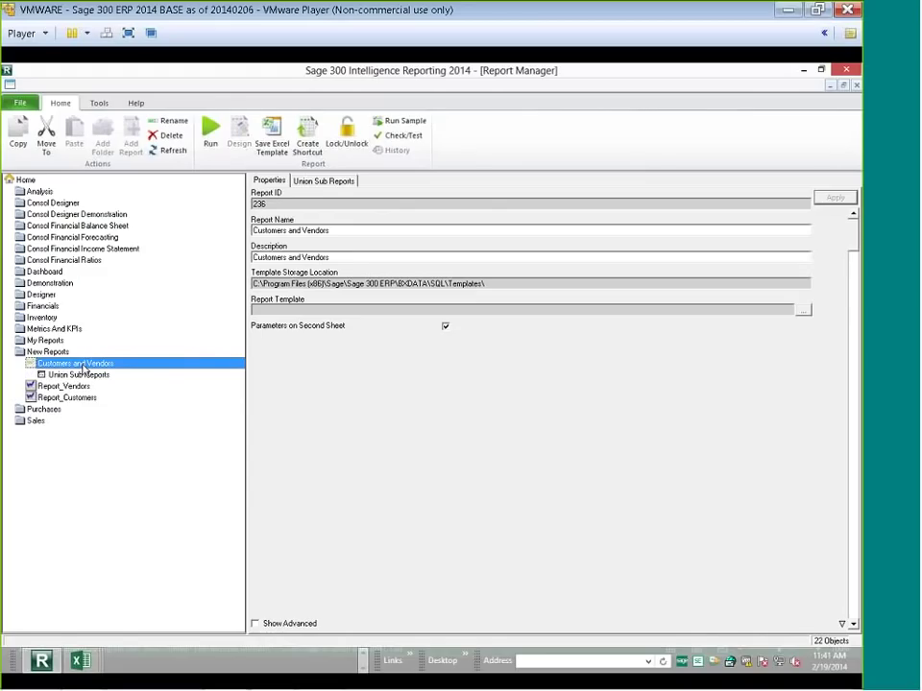
double_click(84, 373)
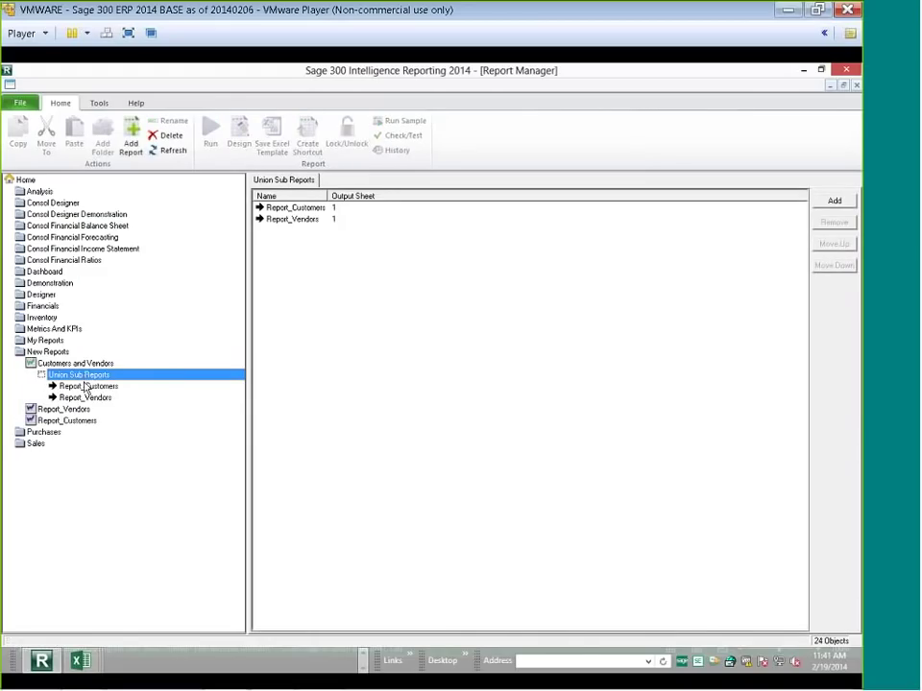
left_click(306, 208)
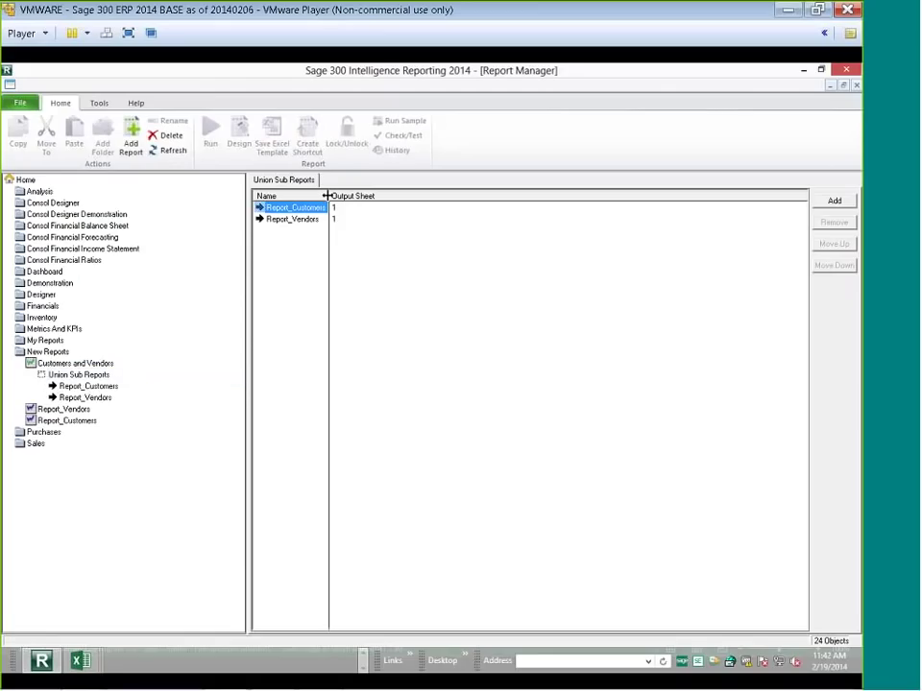
left_click_drag(328, 196, 343, 196)
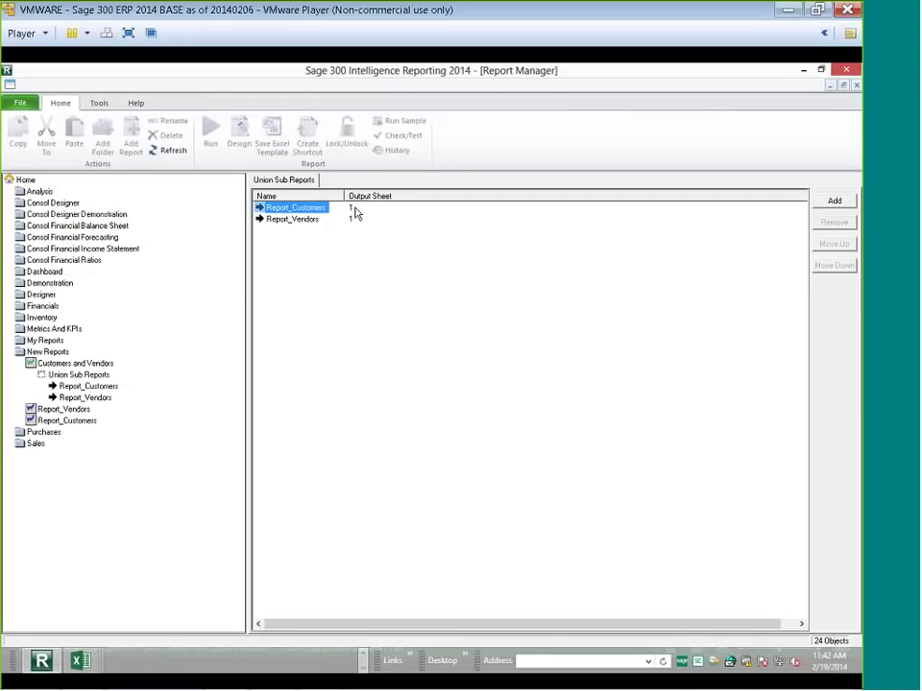
Set the output sheet number of the Report_Vendors sub report to 2 and restore the Report Manager window.
left_click(284, 221)
right_click(284, 223)
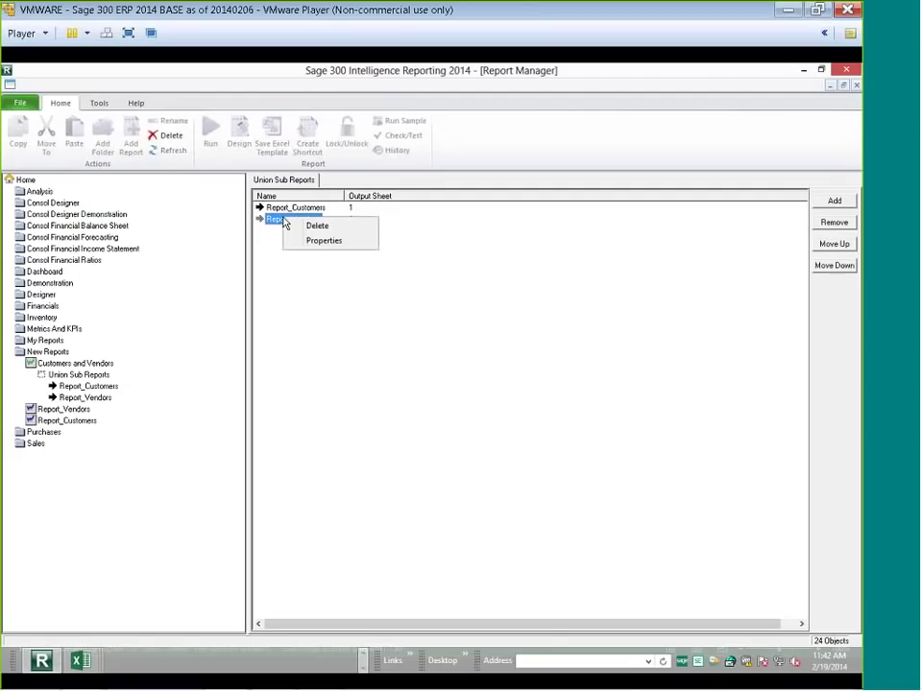
left_click(319, 241)
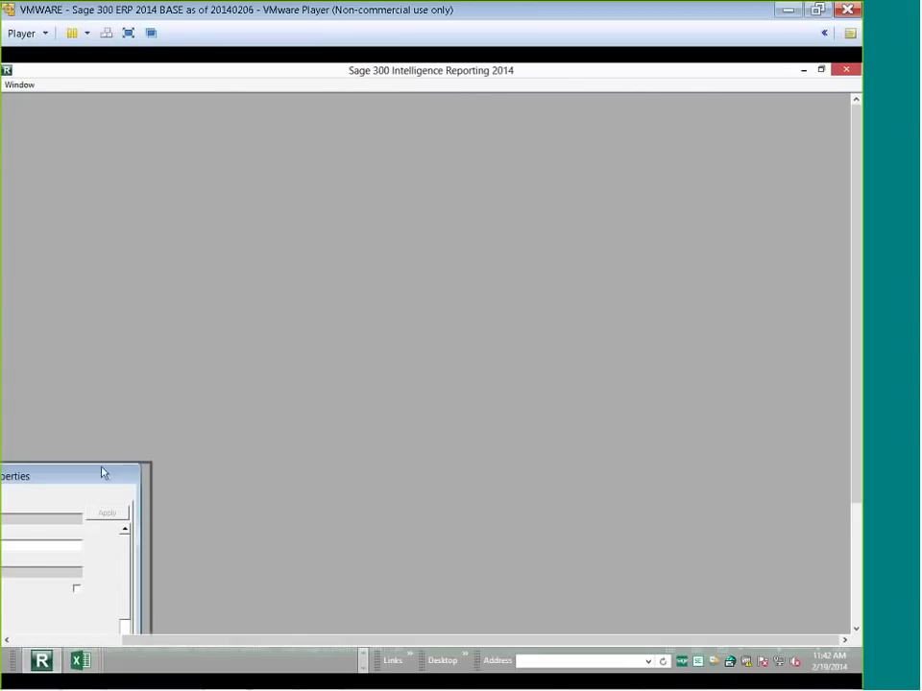
left_click_drag(103, 473, 437, 242)
left_click(233, 312)
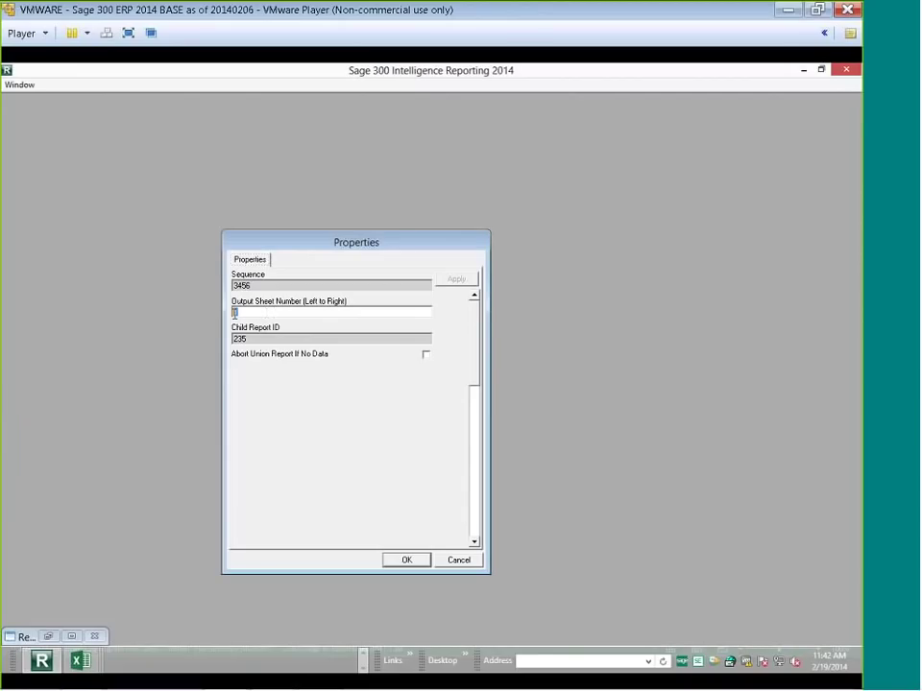
type("1")
left_click(407, 561)
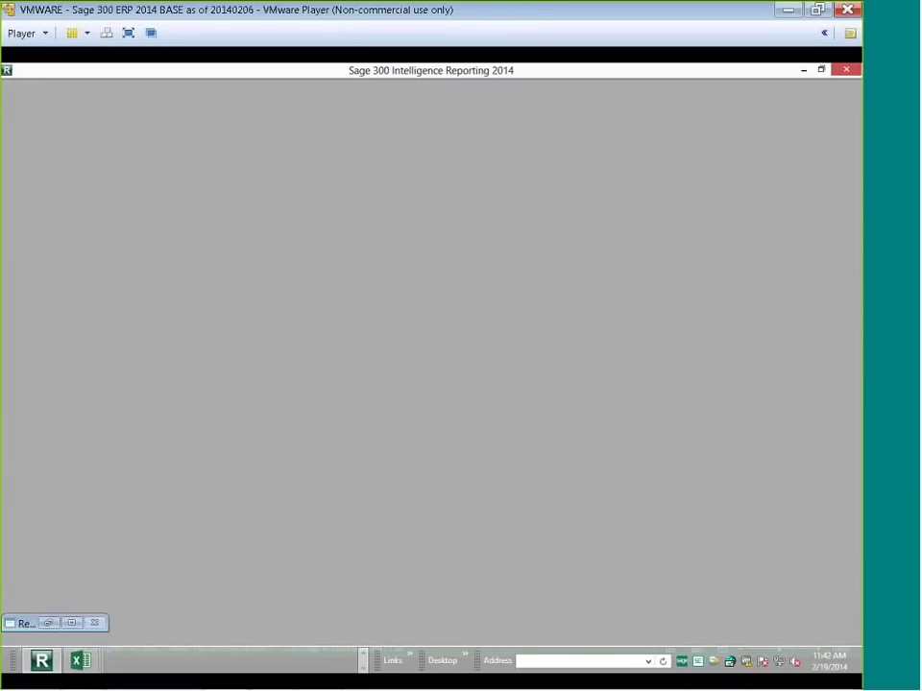
left_click(71, 623)
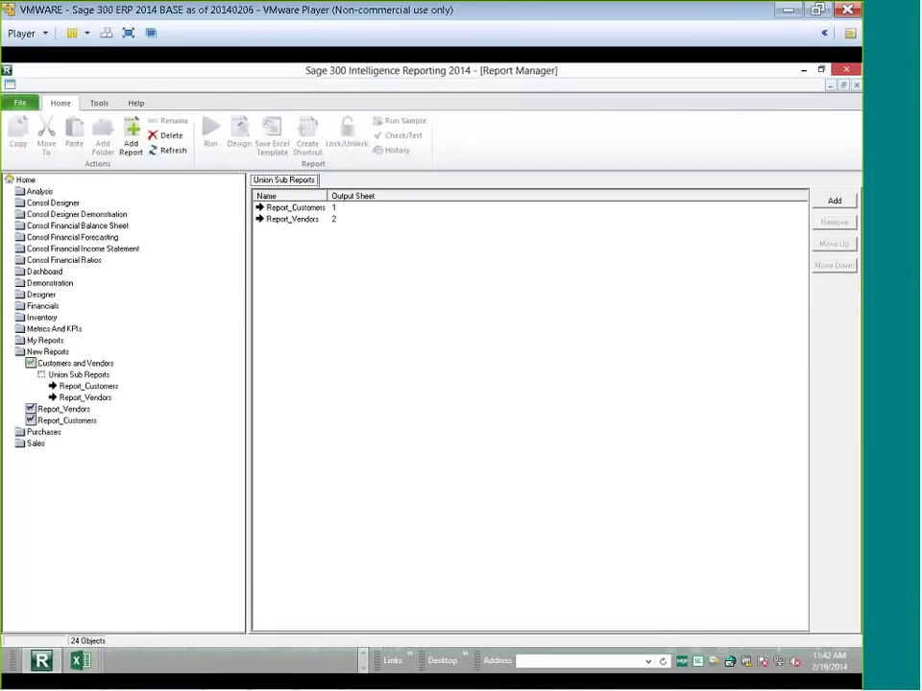
Set the output sheet number of the Report_Vendors sub report to 3 and apply the change.
left_click(287, 211)
left_click(305, 221)
right_click(304, 221)
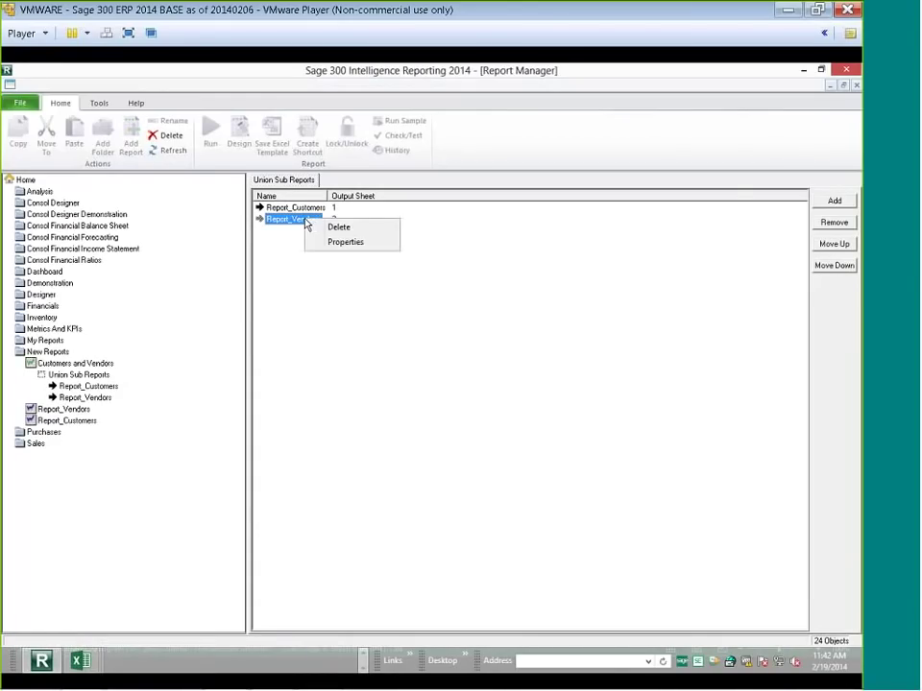
left_click(317, 242)
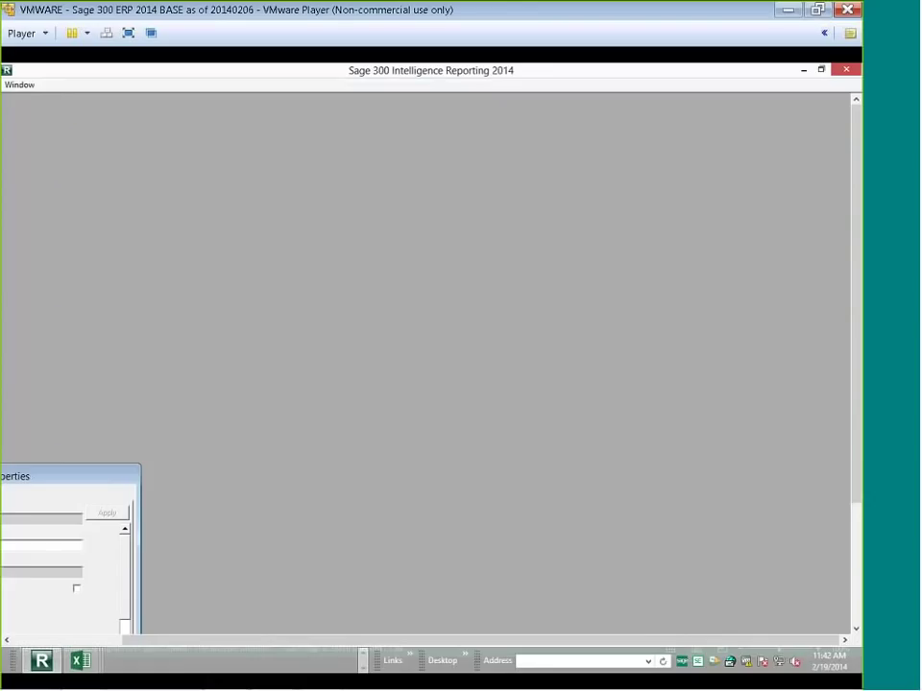
left_click_drag(112, 472, 366, 329)
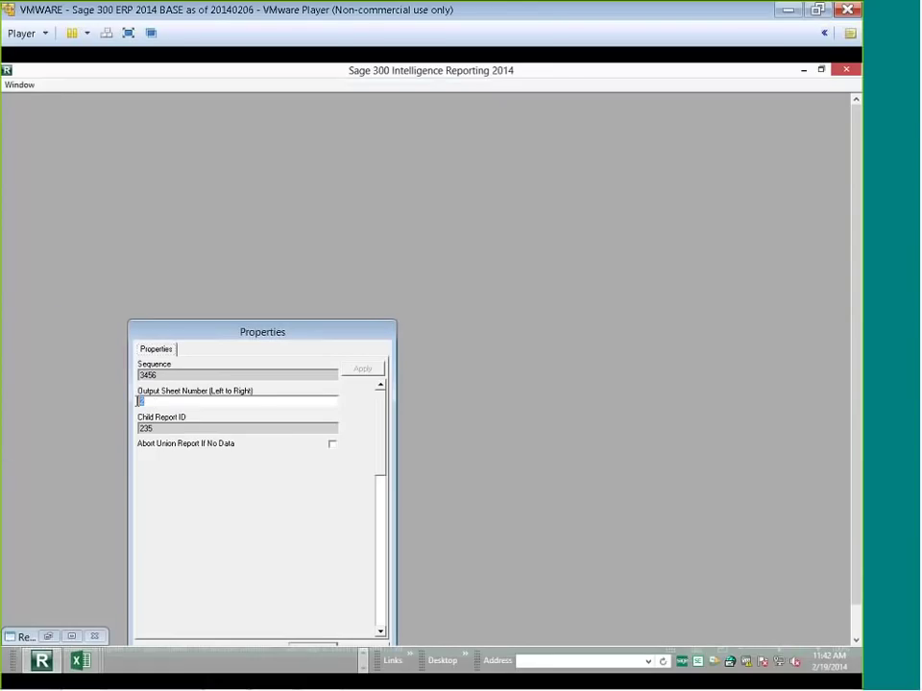
type("3")
left_click(362, 369)
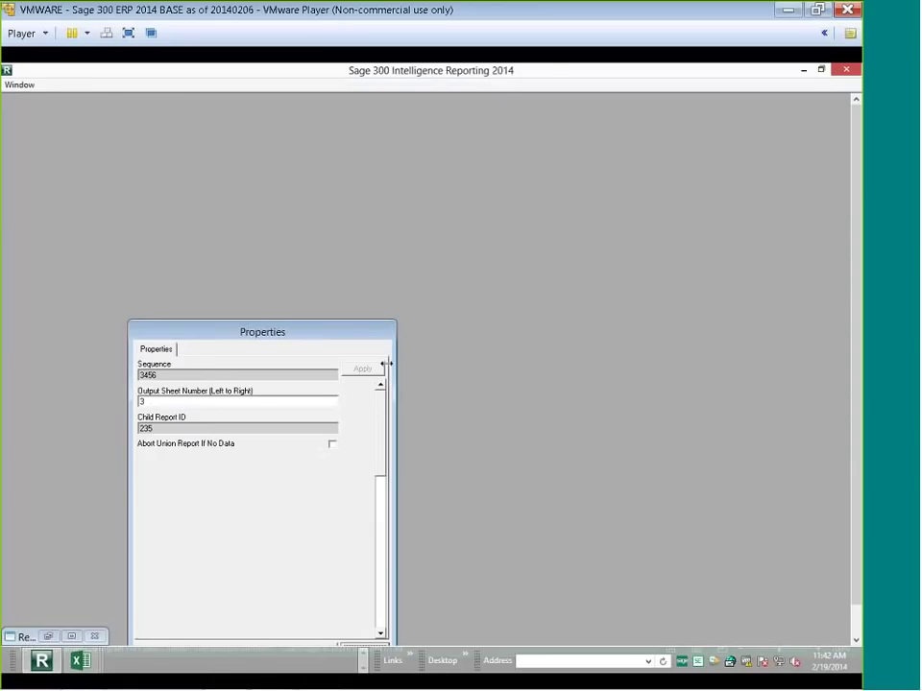
left_click(358, 288)
left_click(307, 209)
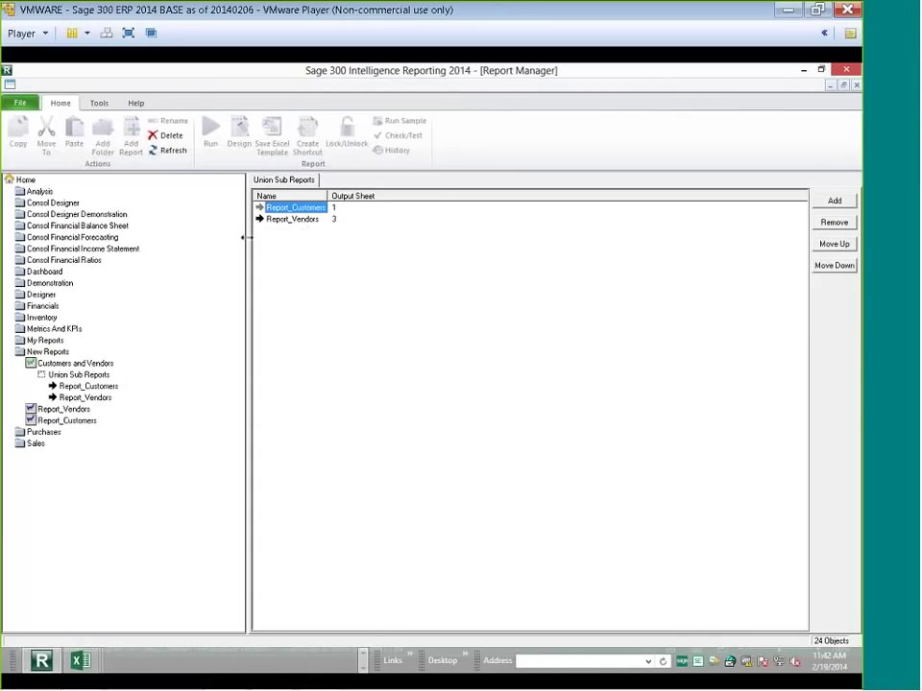
Run the Customers and Vendors union report and move its Excel output window higher on the screen.
left_click(75, 363)
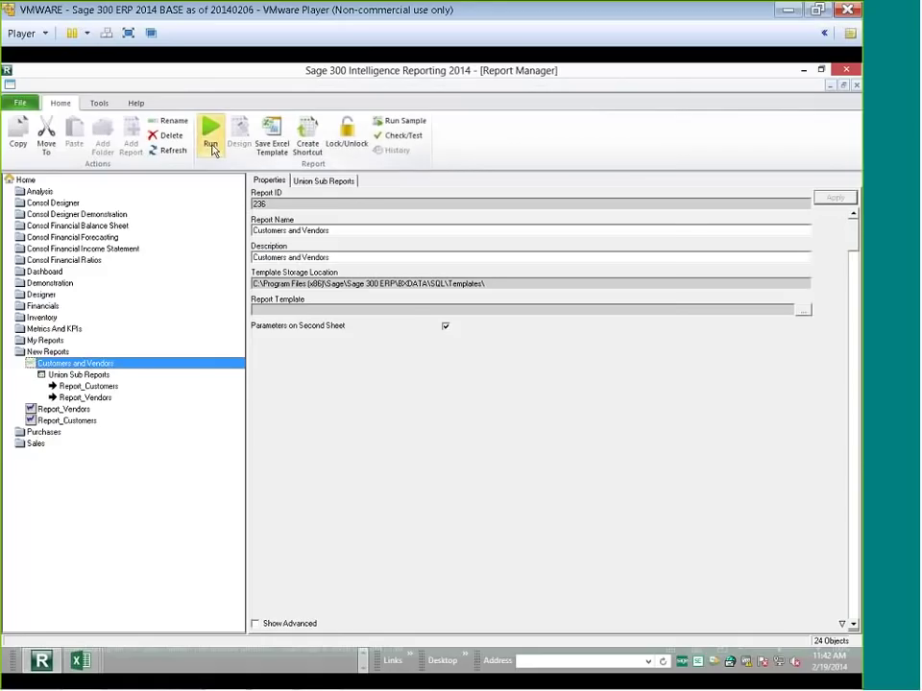
left_click(210, 134)
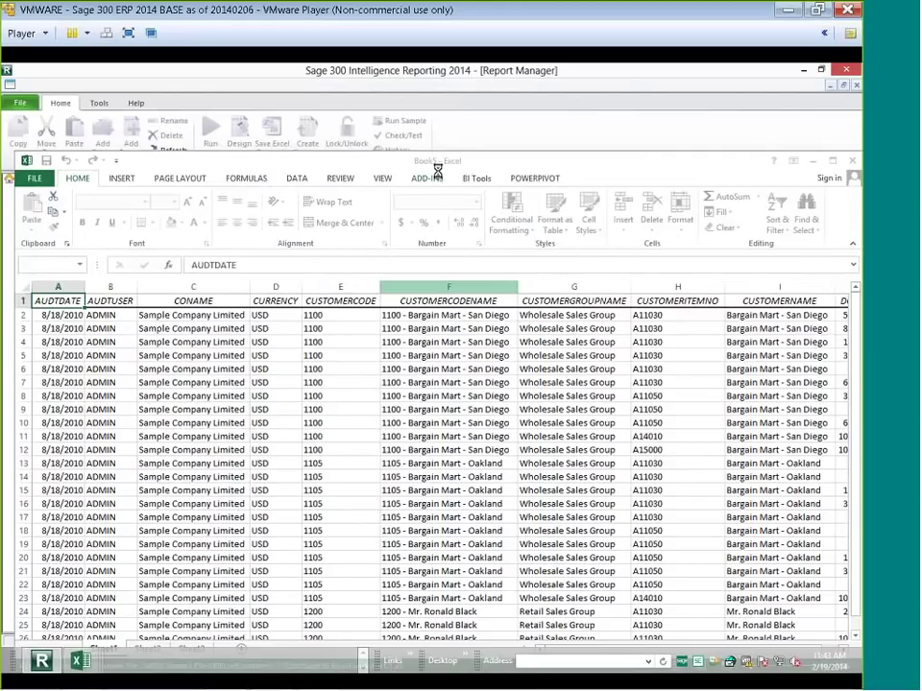
left_click_drag(422, 160, 445, 104)
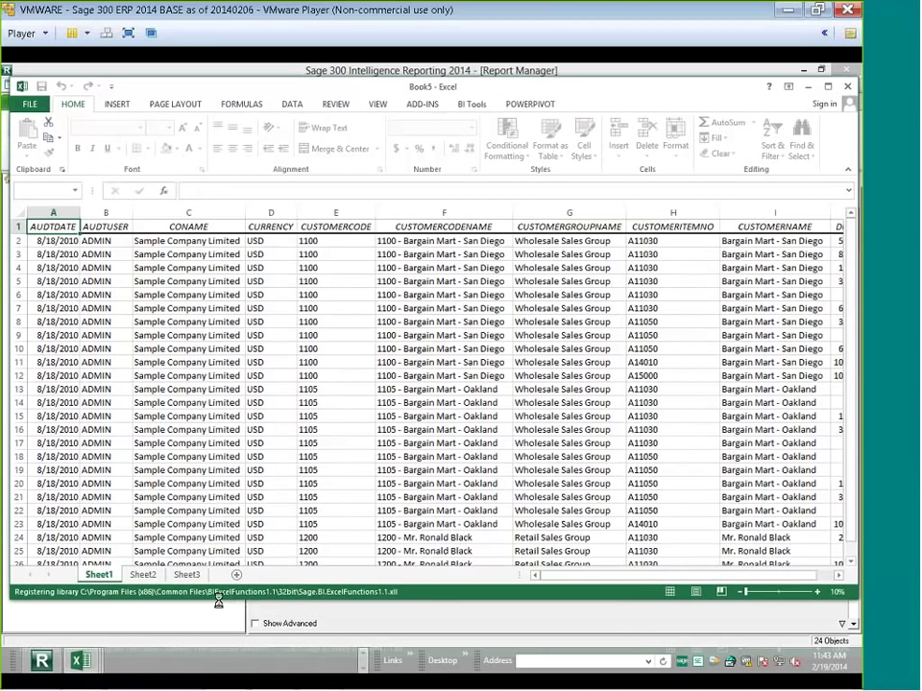
Compare the customer data on Sheet1 with the vendor data on Sheet3, check Sheet2, and add a blank worksheet to Book5.
left_click(189, 574)
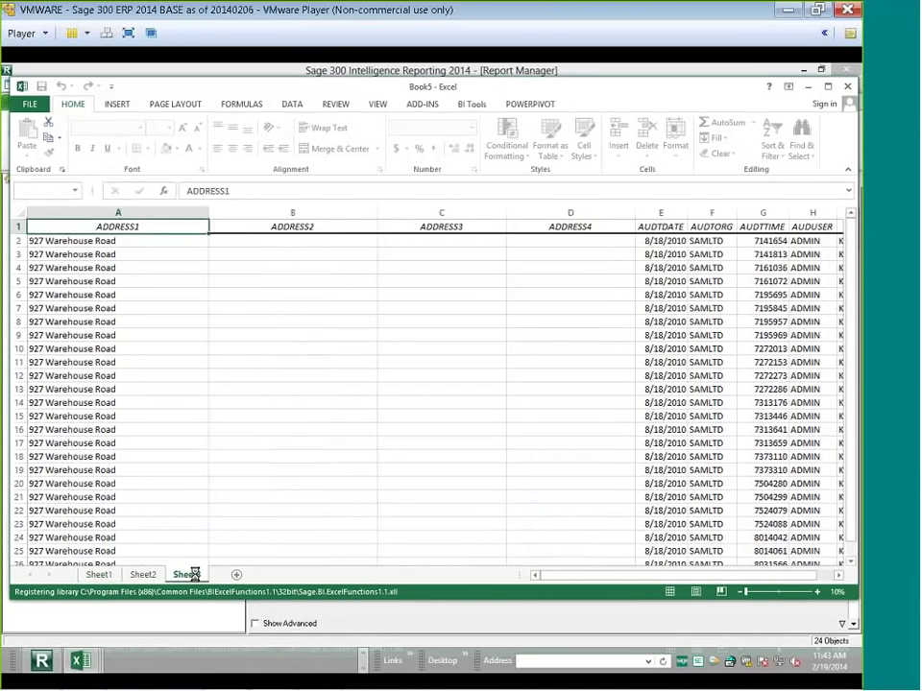
left_click(100, 574)
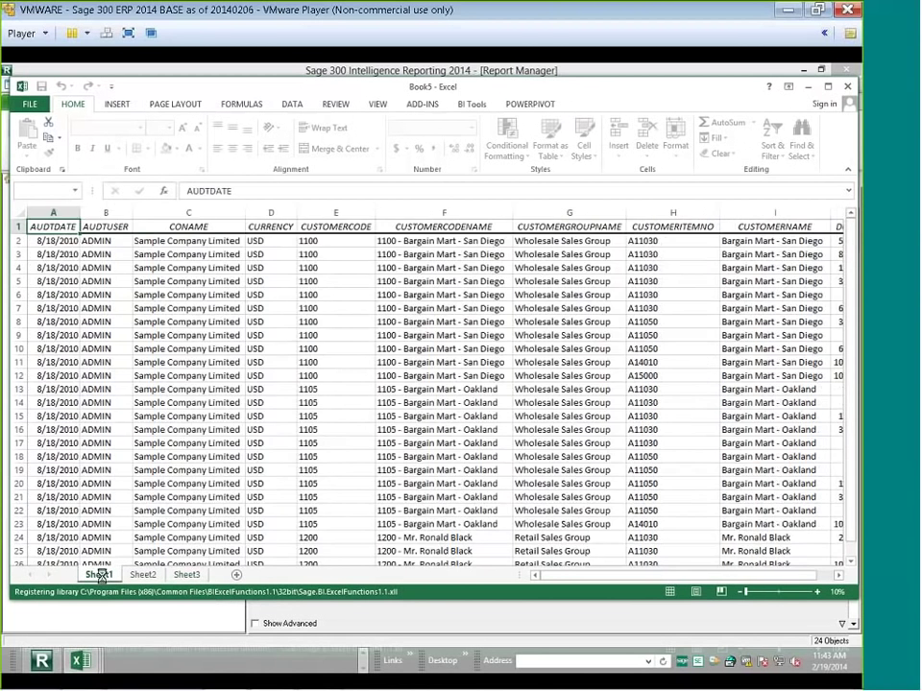
left_click(189, 576)
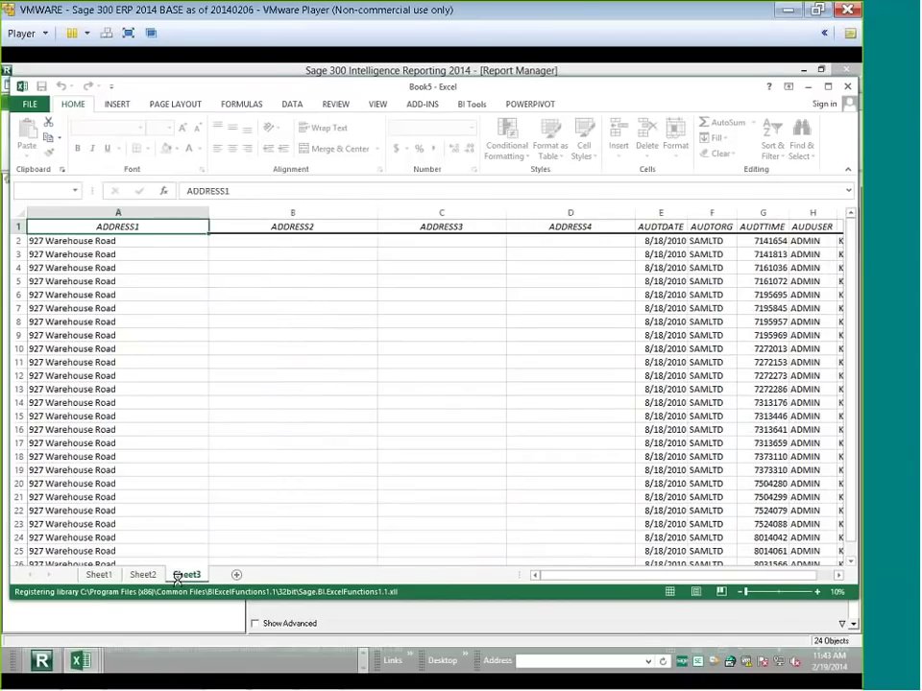
left_click(146, 576)
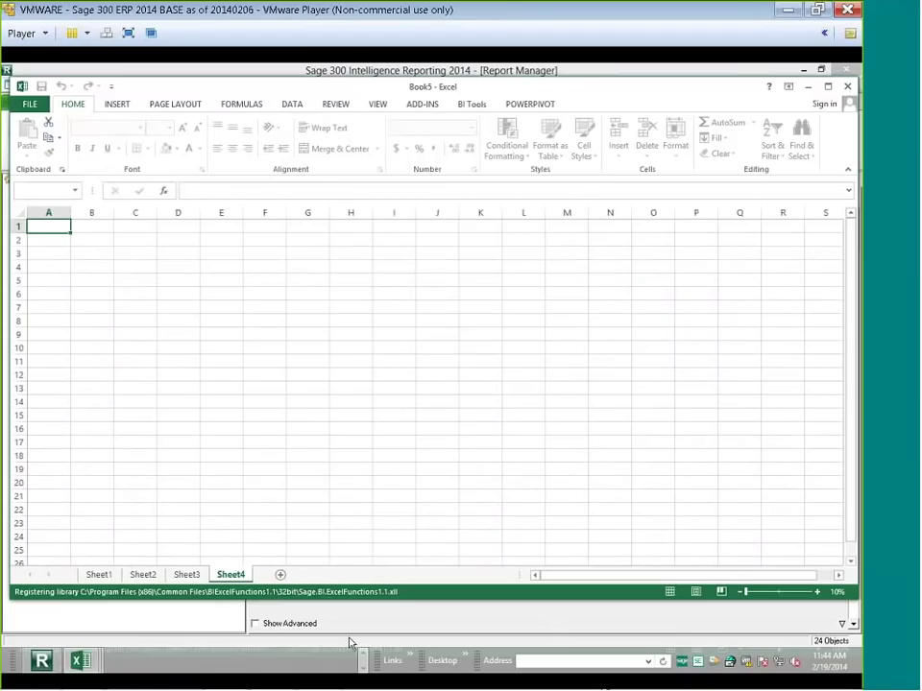
Minimize Book5 and switch to Book2 to view the customer PivotTable as a layout example.
left_click(808, 85)
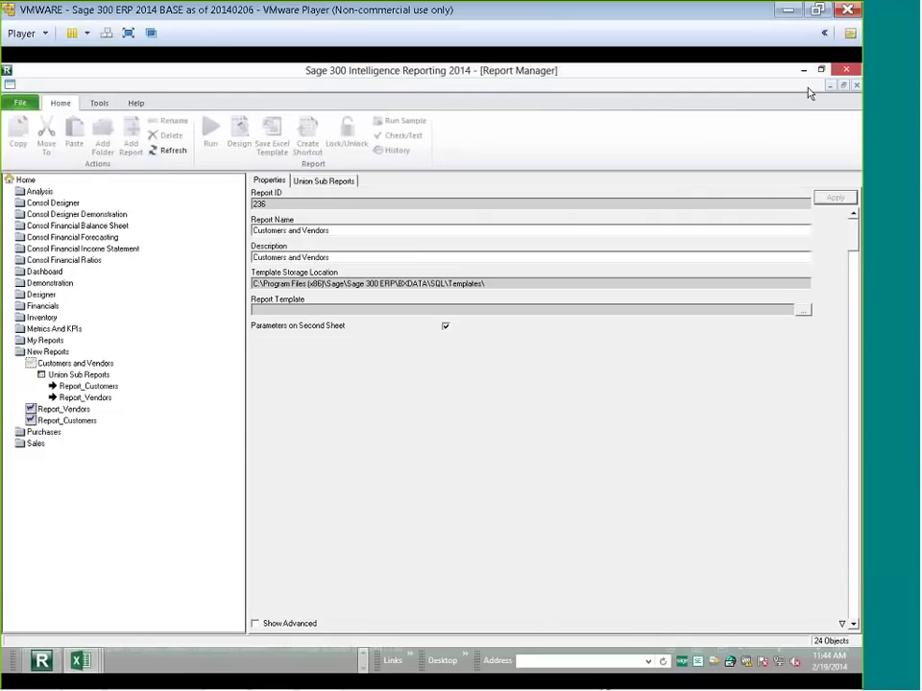
mouse_move(97, 661)
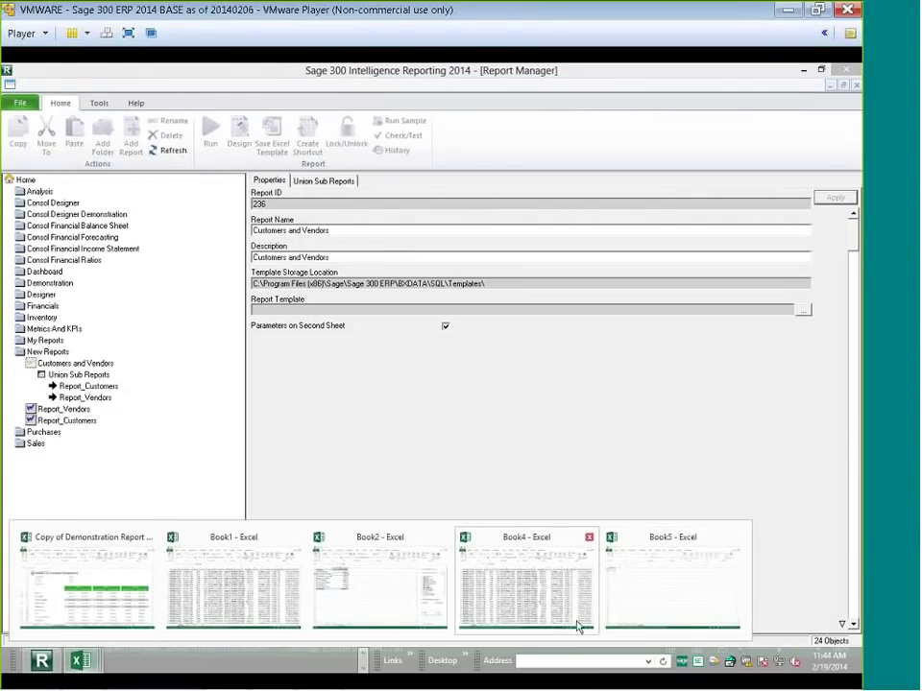
left_click(350, 615)
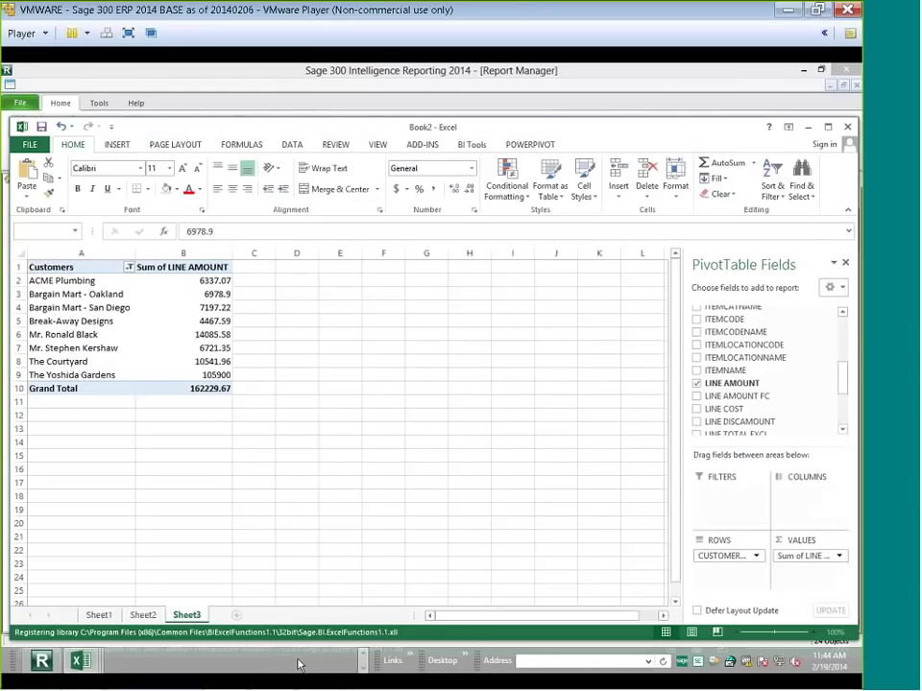
mouse_move(849, 101)
Return to Report Manager and look up the Save Excel Template command for the Customers and Vendors report.
left_click(45, 672)
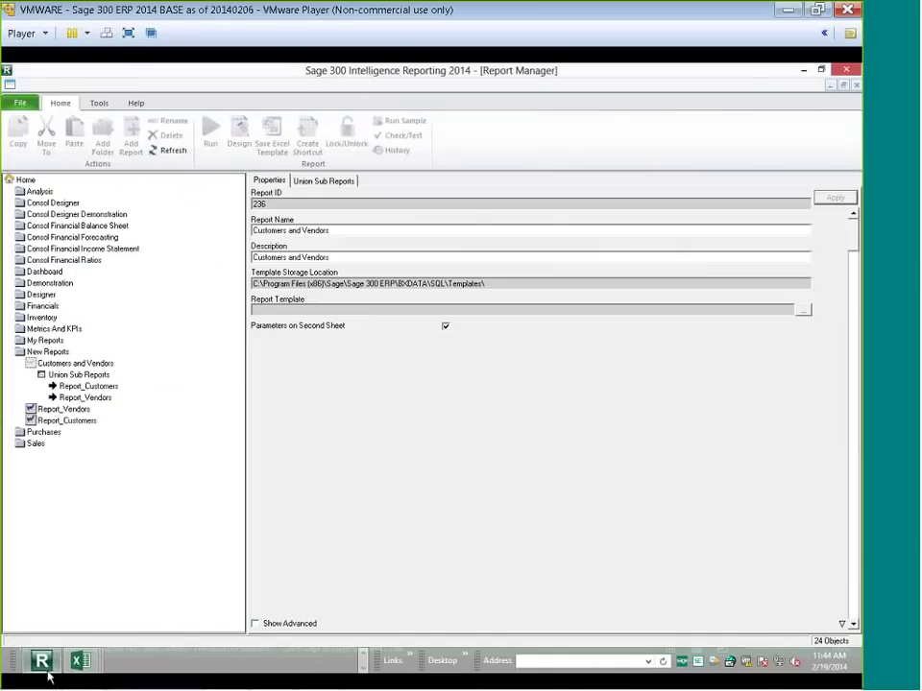
left_click(74, 364)
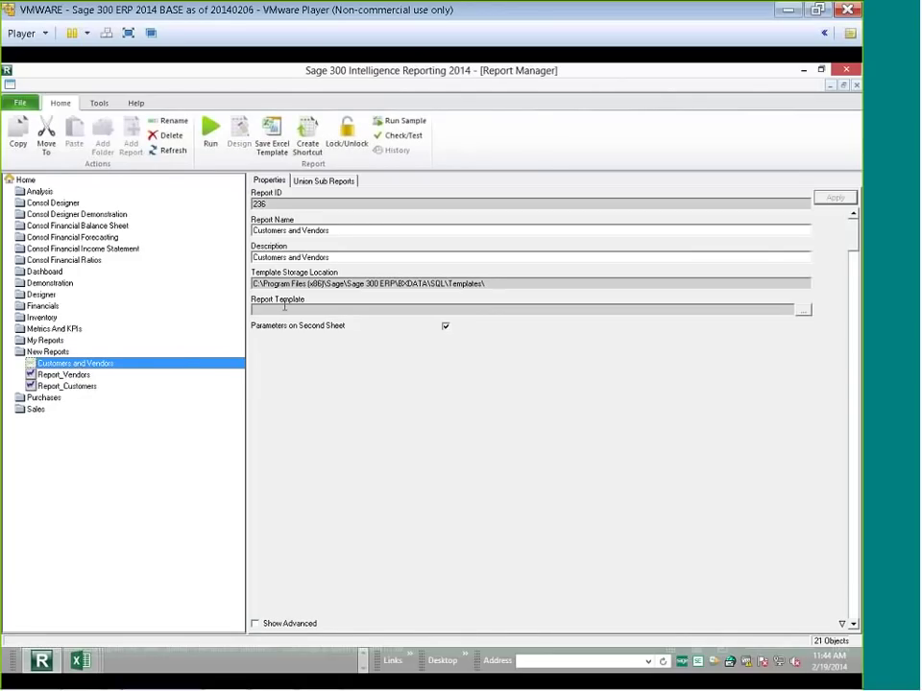
right_click(100, 364)
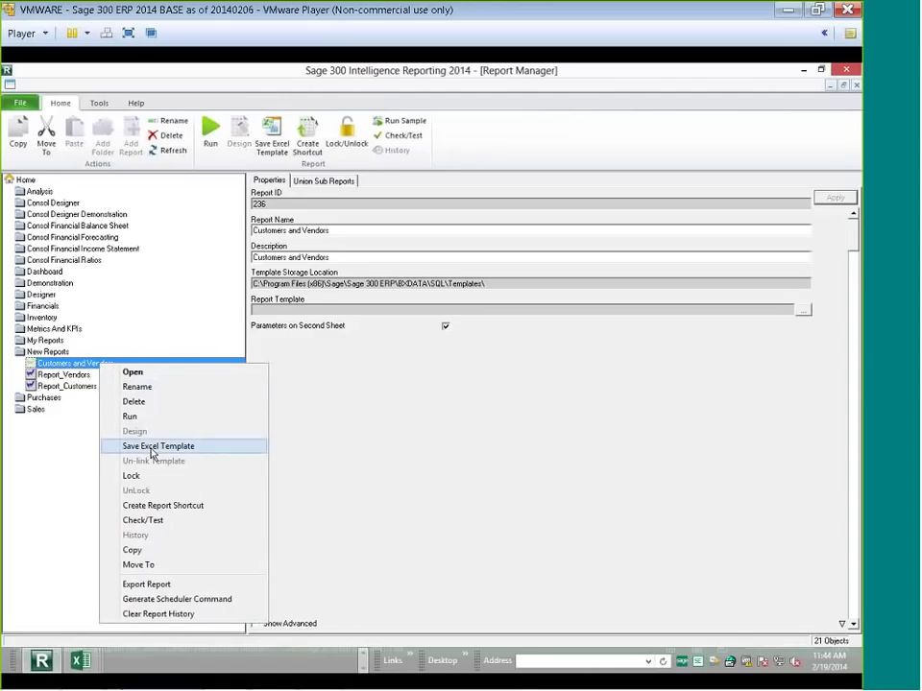
left_click(44, 378)
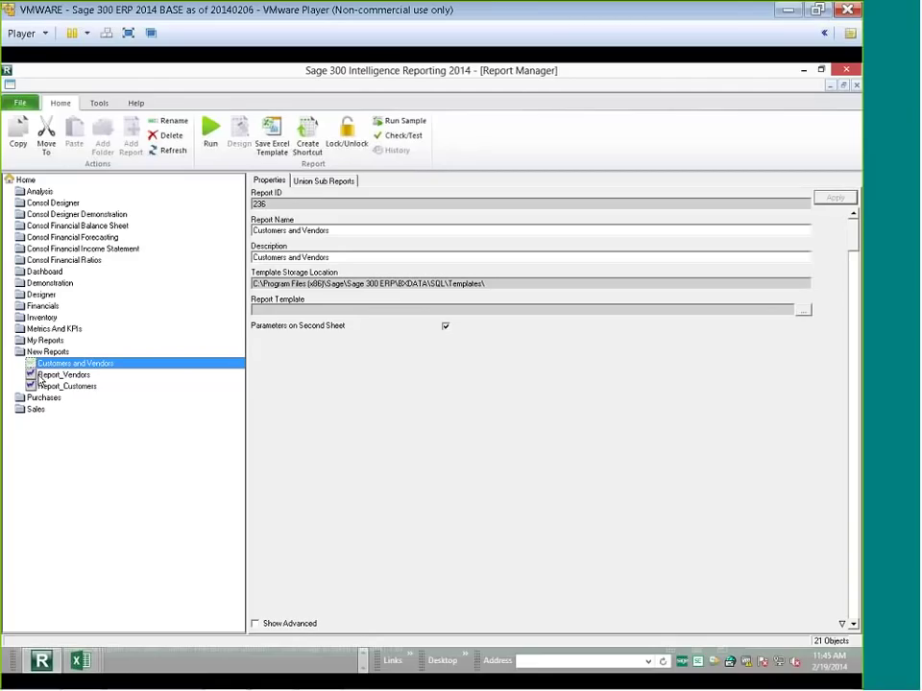
Switch to the PowerPoint presentation, start the slide show from slide 6 and advance to the Resources slide.
mouse_move(221, 684)
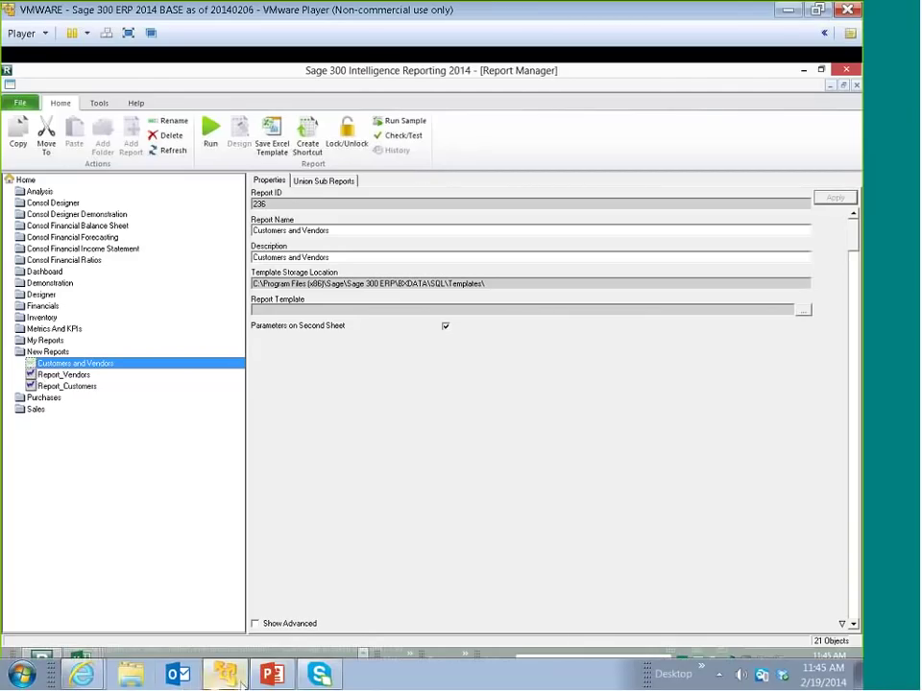
left_click(264, 681)
left_click(343, 590)
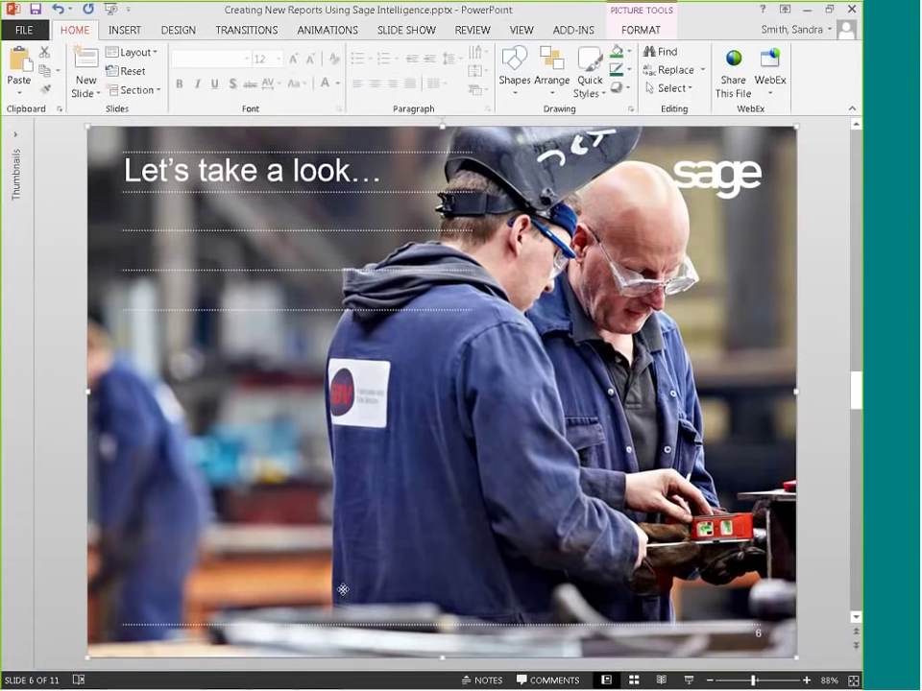
left_click(689, 680)
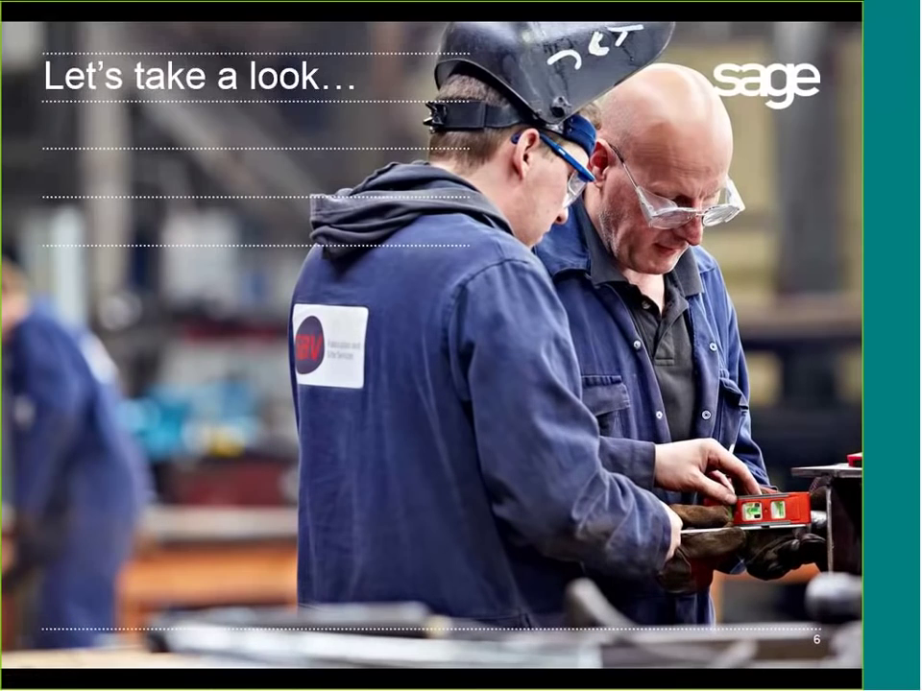
key("Right")
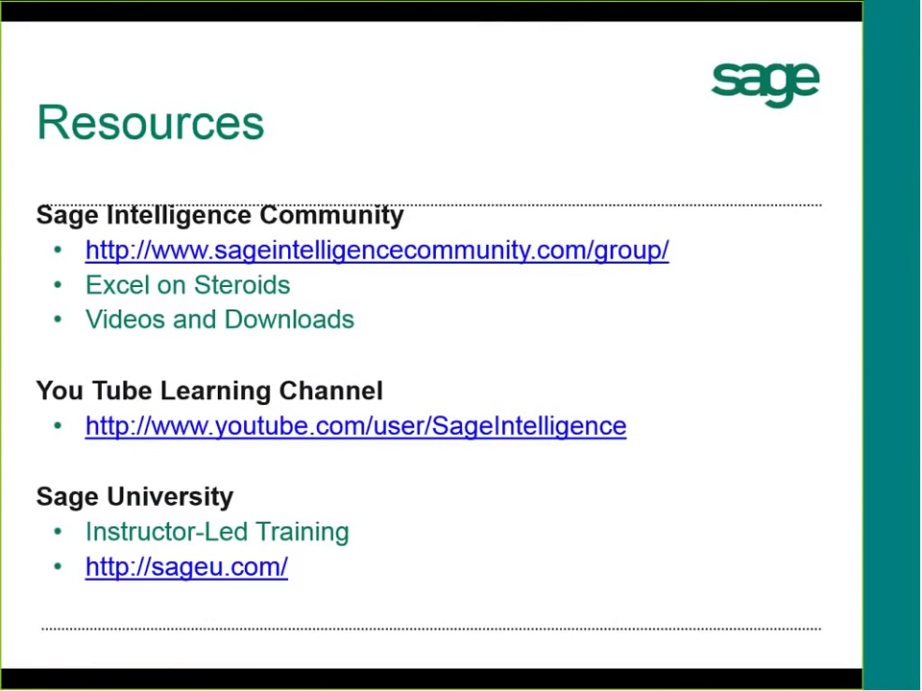